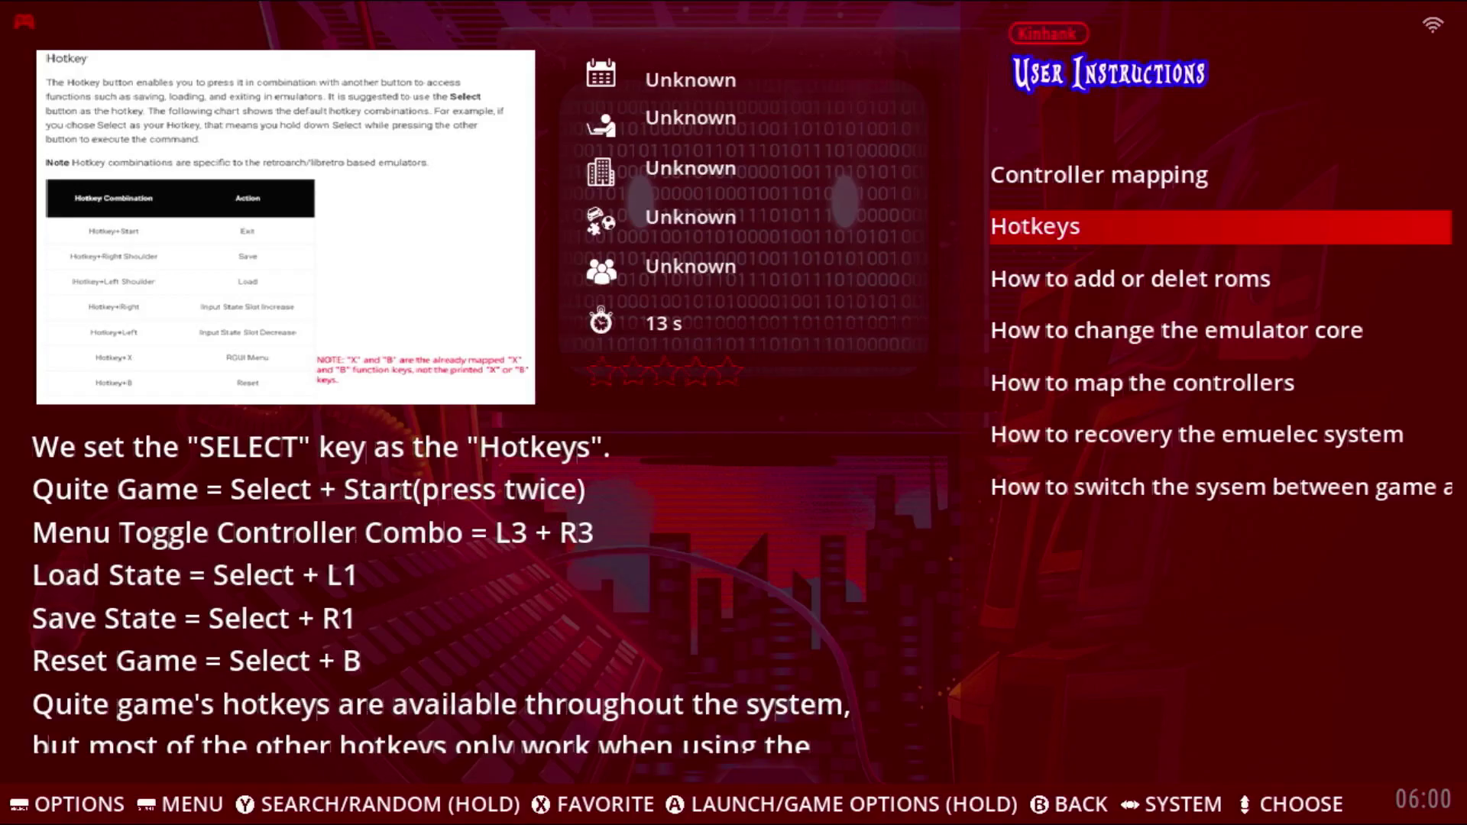
Step: Play the Hotkeys instruction video and the "How to add or delet roms" video from the user instructions
key("Return")
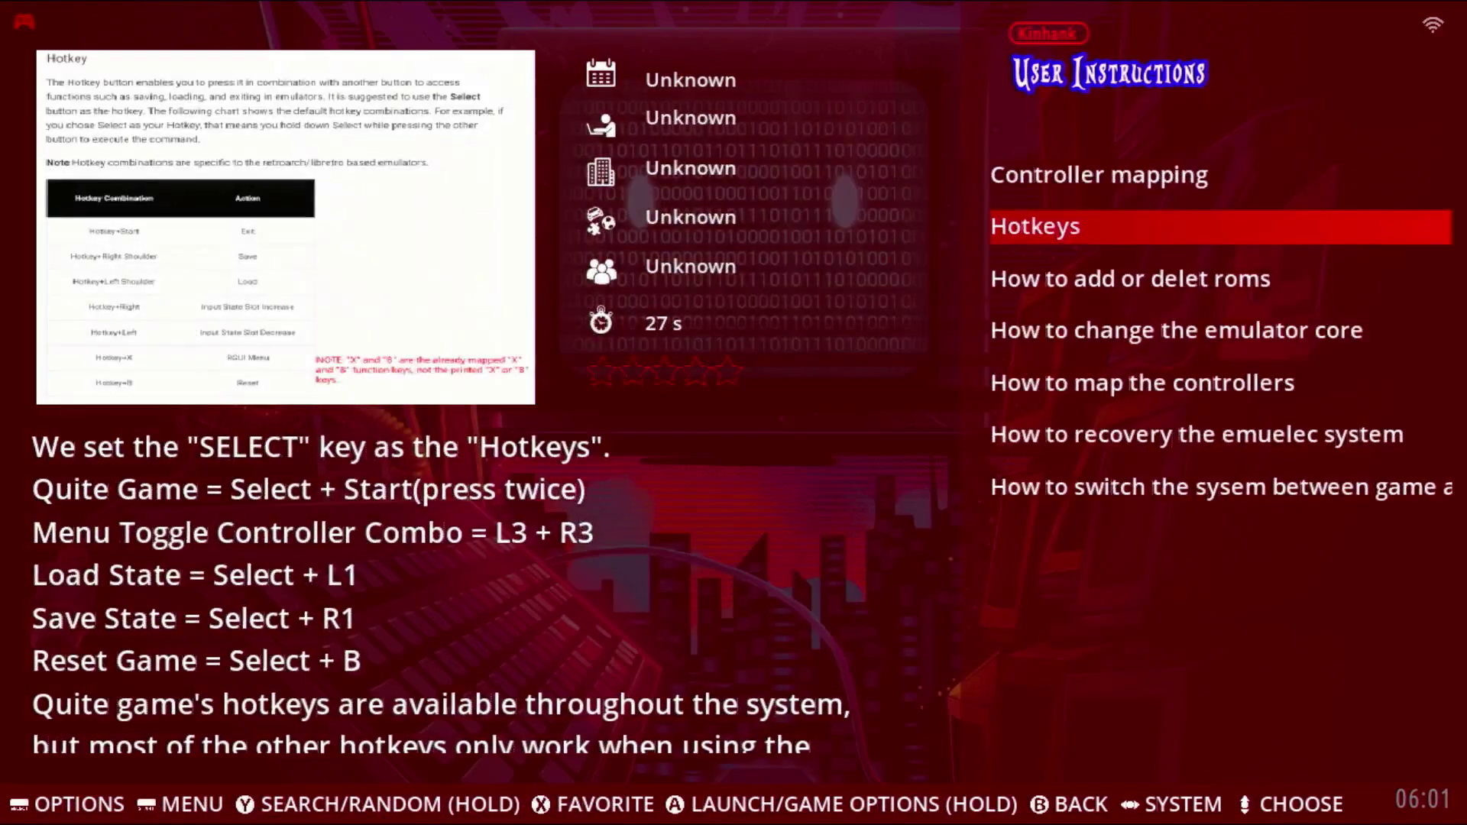
key("Down")
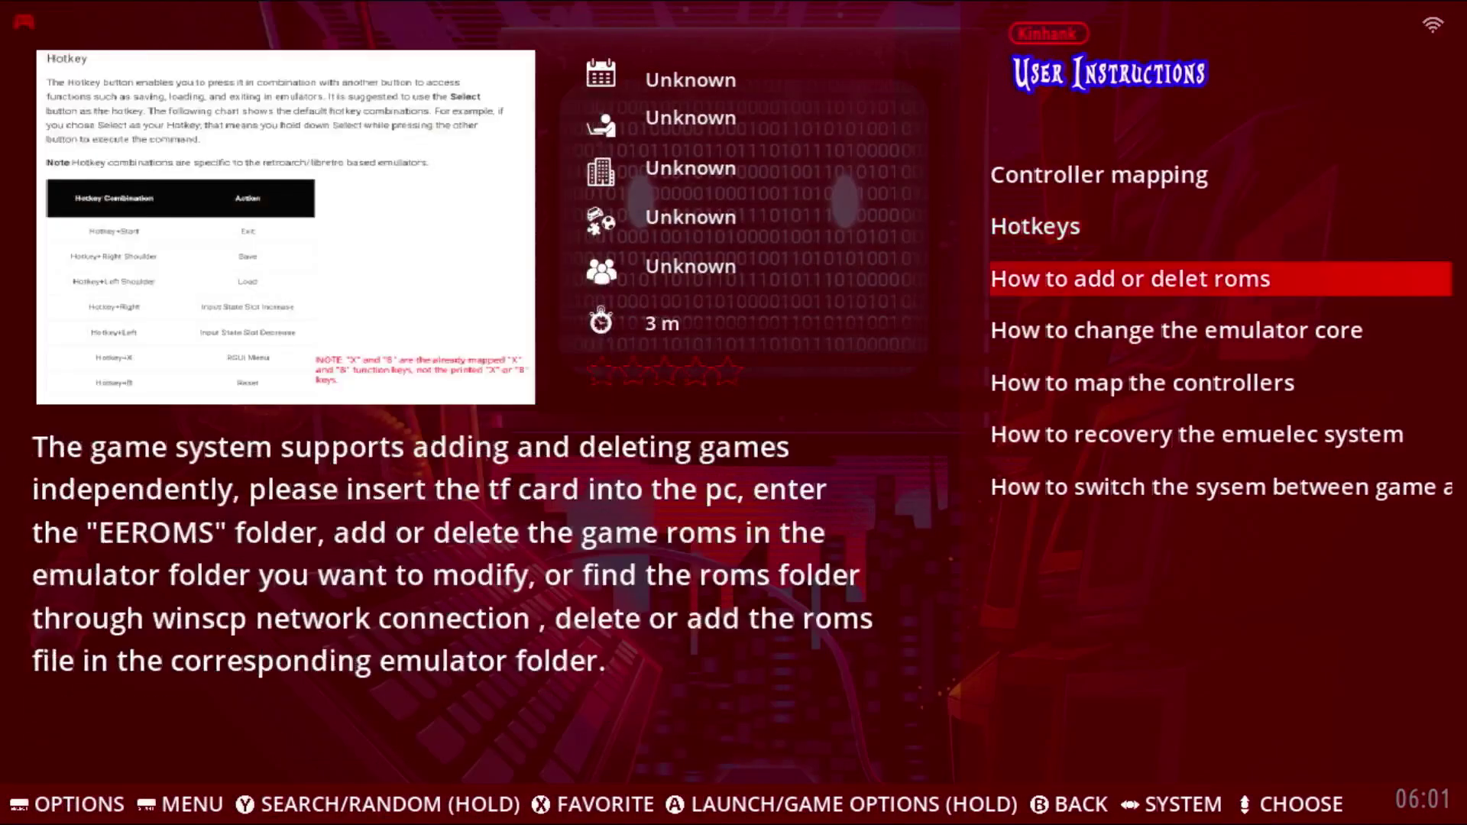
key("Return")
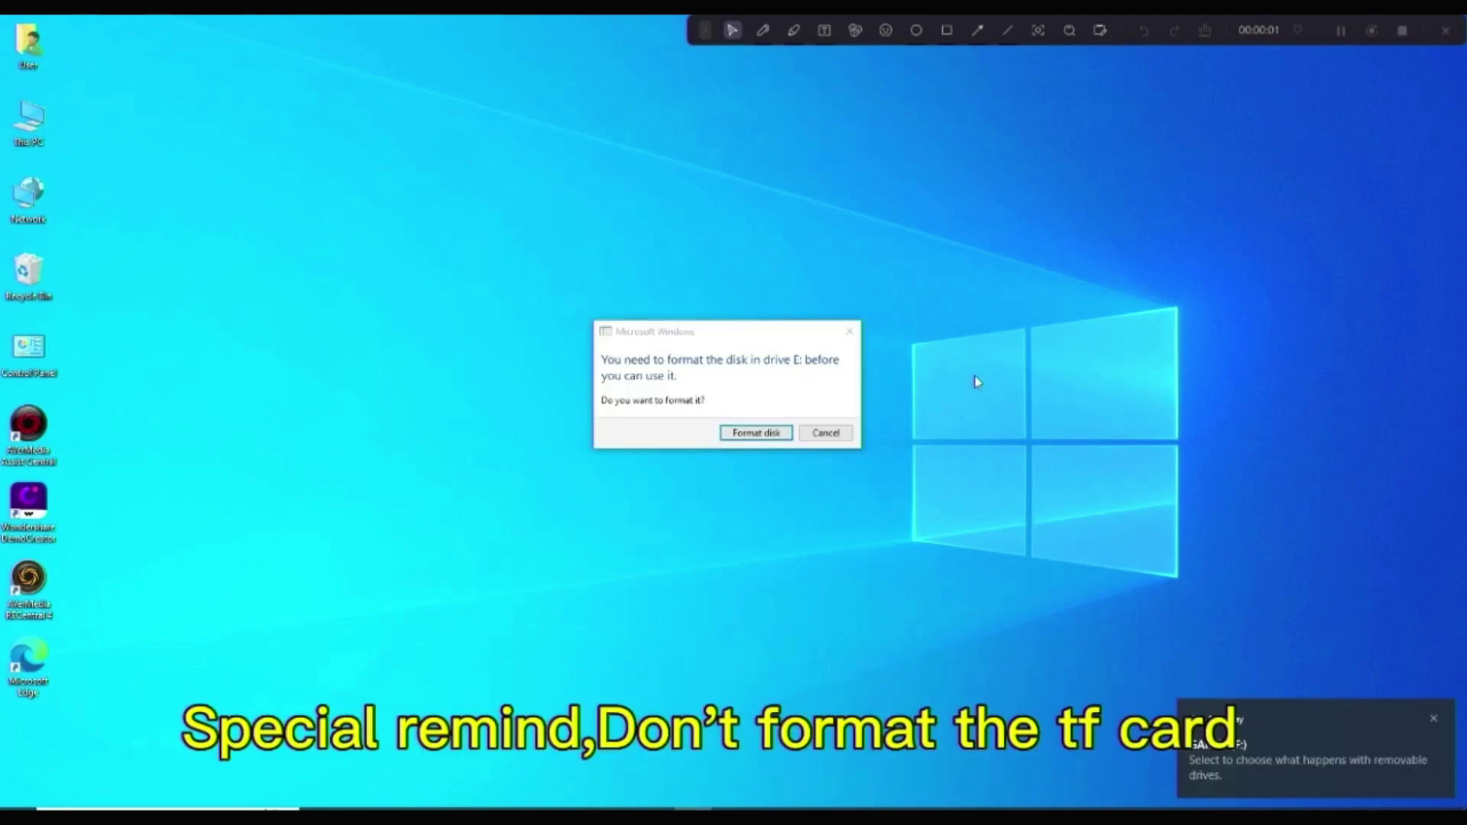
Step: Cancel formatting of drive E: and open the EEROMS (F:) drive from This PC
left_click(836, 435)
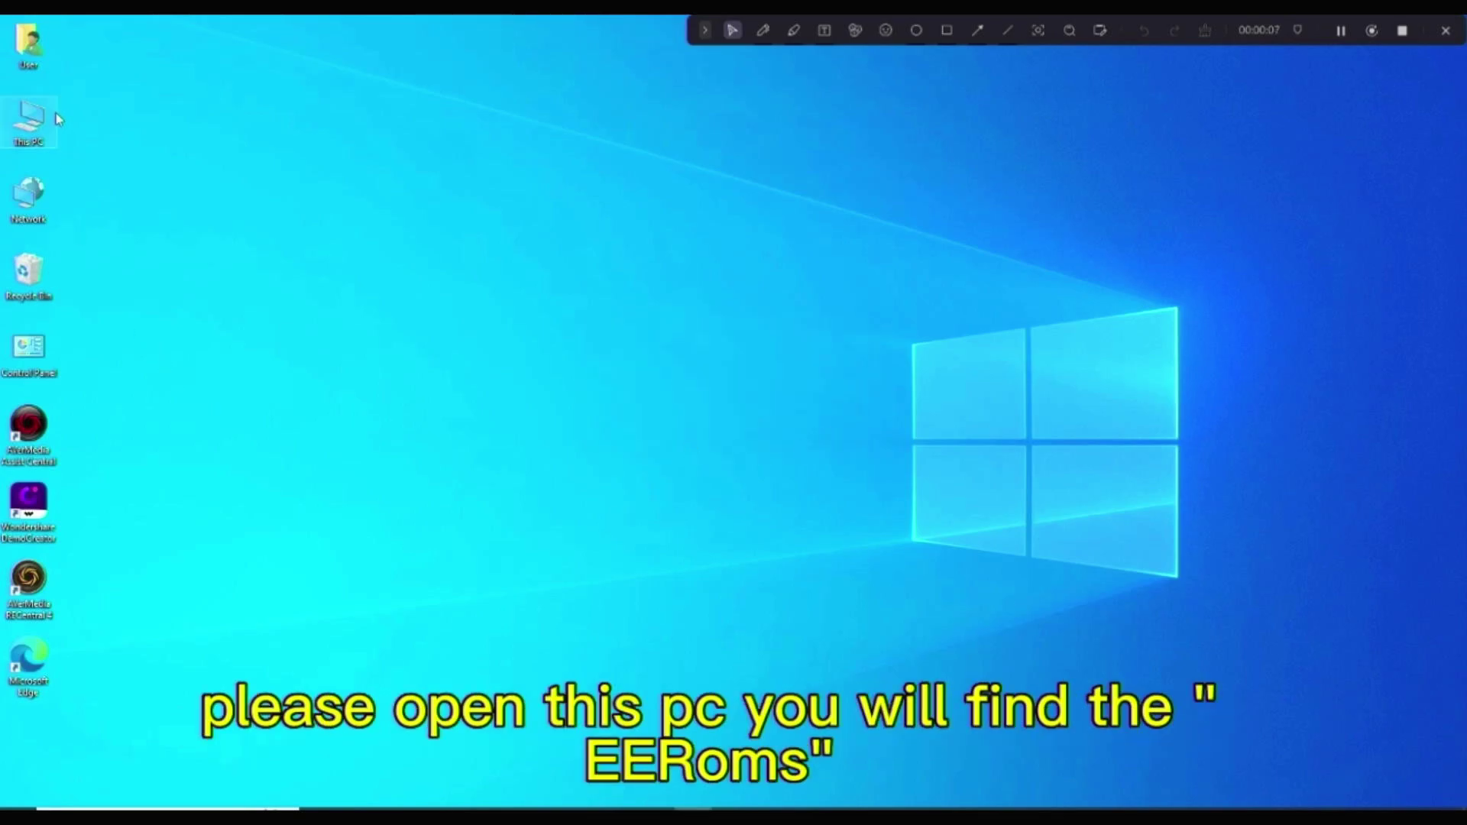
double_click(30, 120)
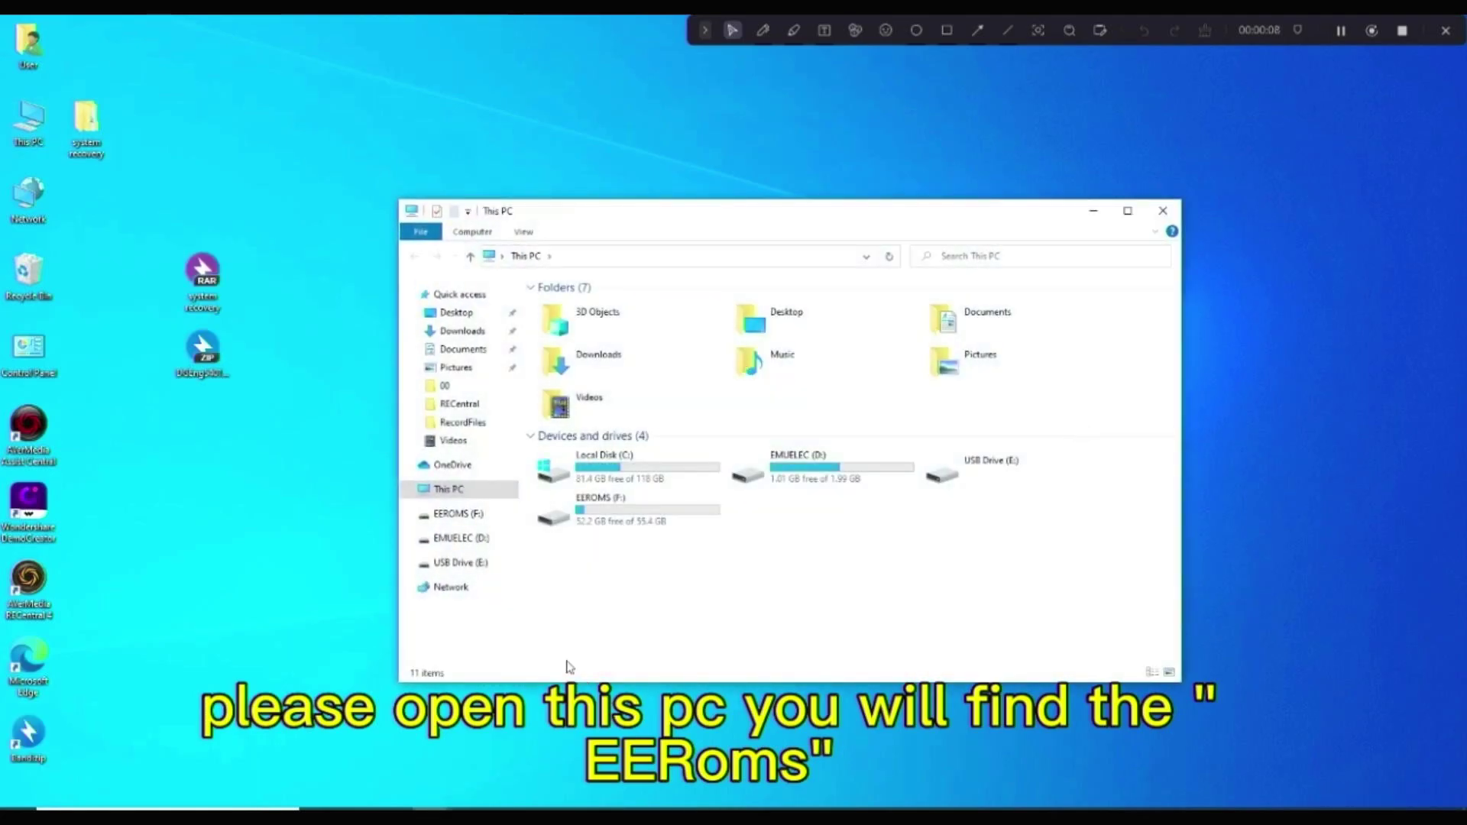
left_click(599, 524)
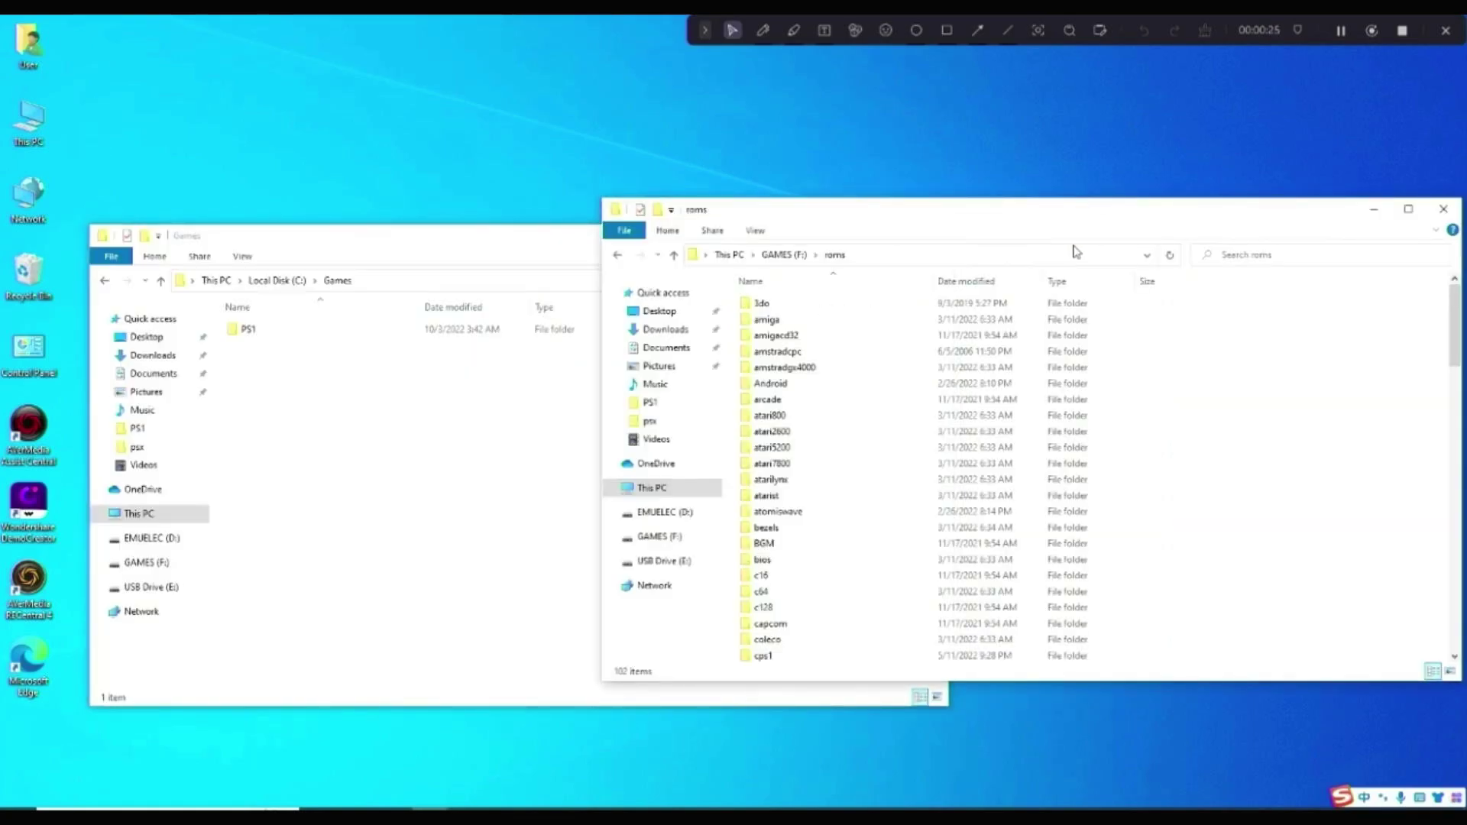
Step: Open the psx folder inside the roms folder on the GAMES (F:) drive
scroll(810, 603, "down", 15)
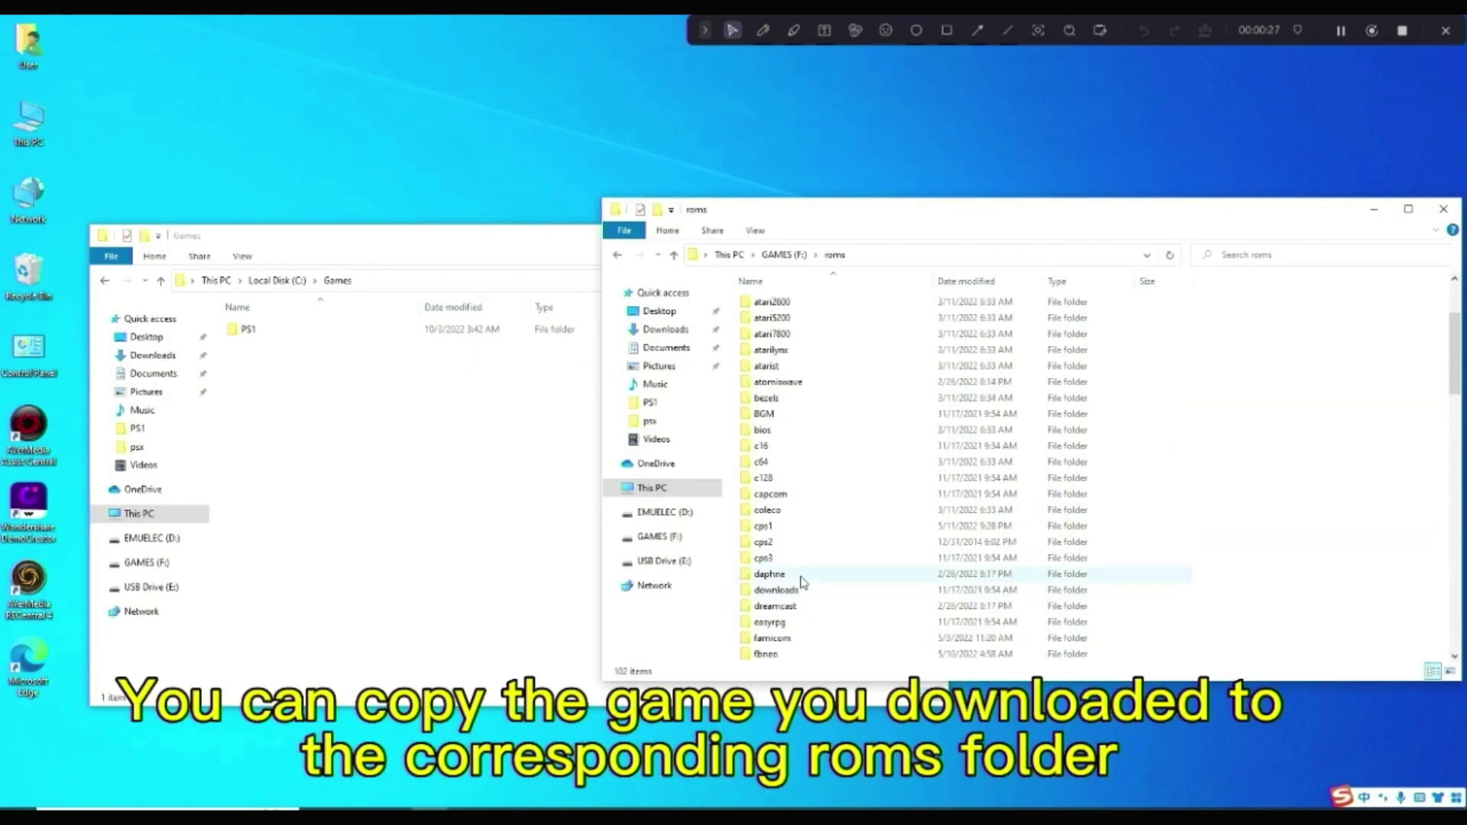
scroll(802, 612, "down", 1)
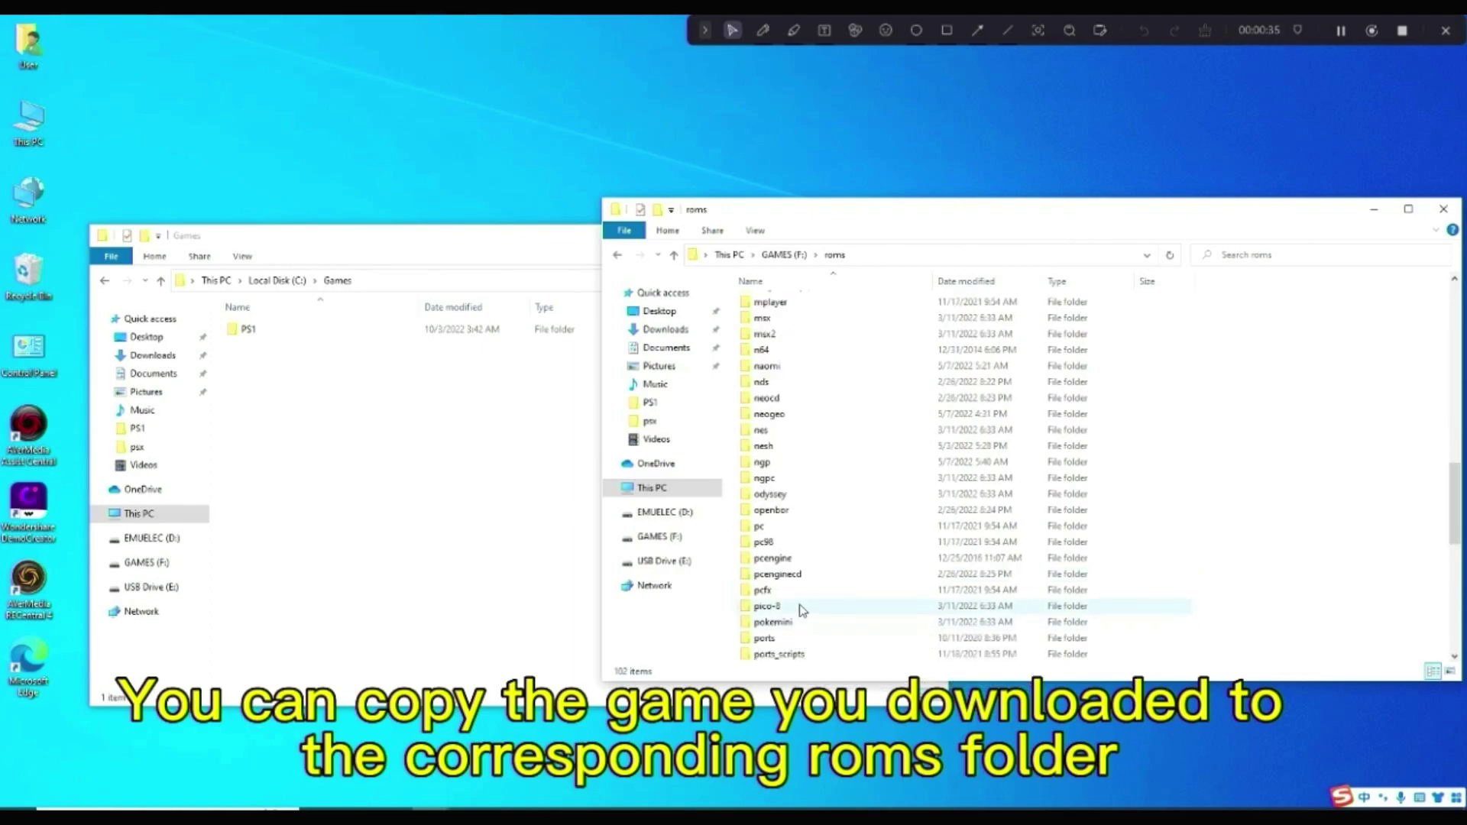
scroll(803, 612, "down", 2)
left_click(794, 593)
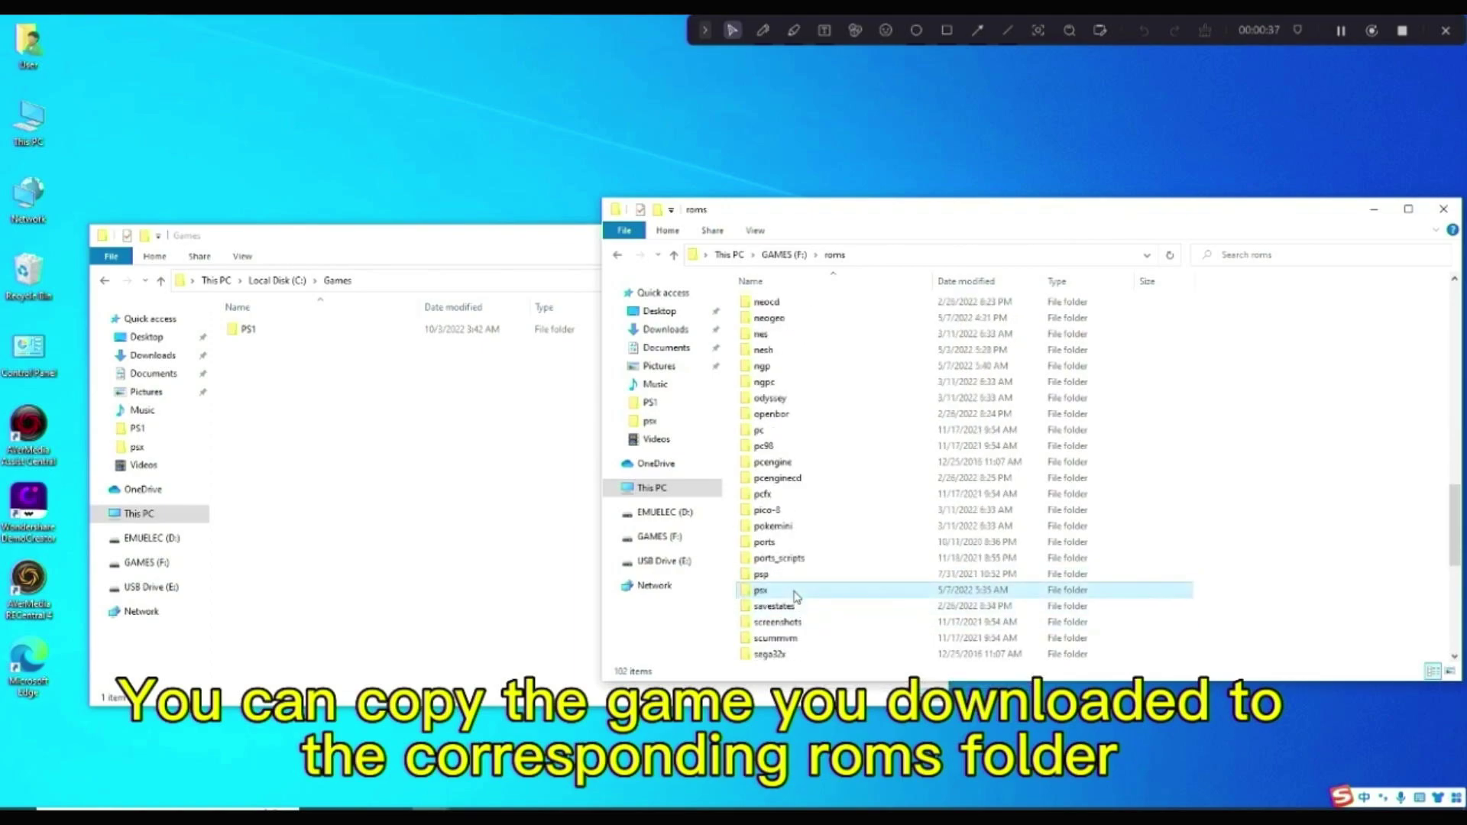
double_click(794, 593)
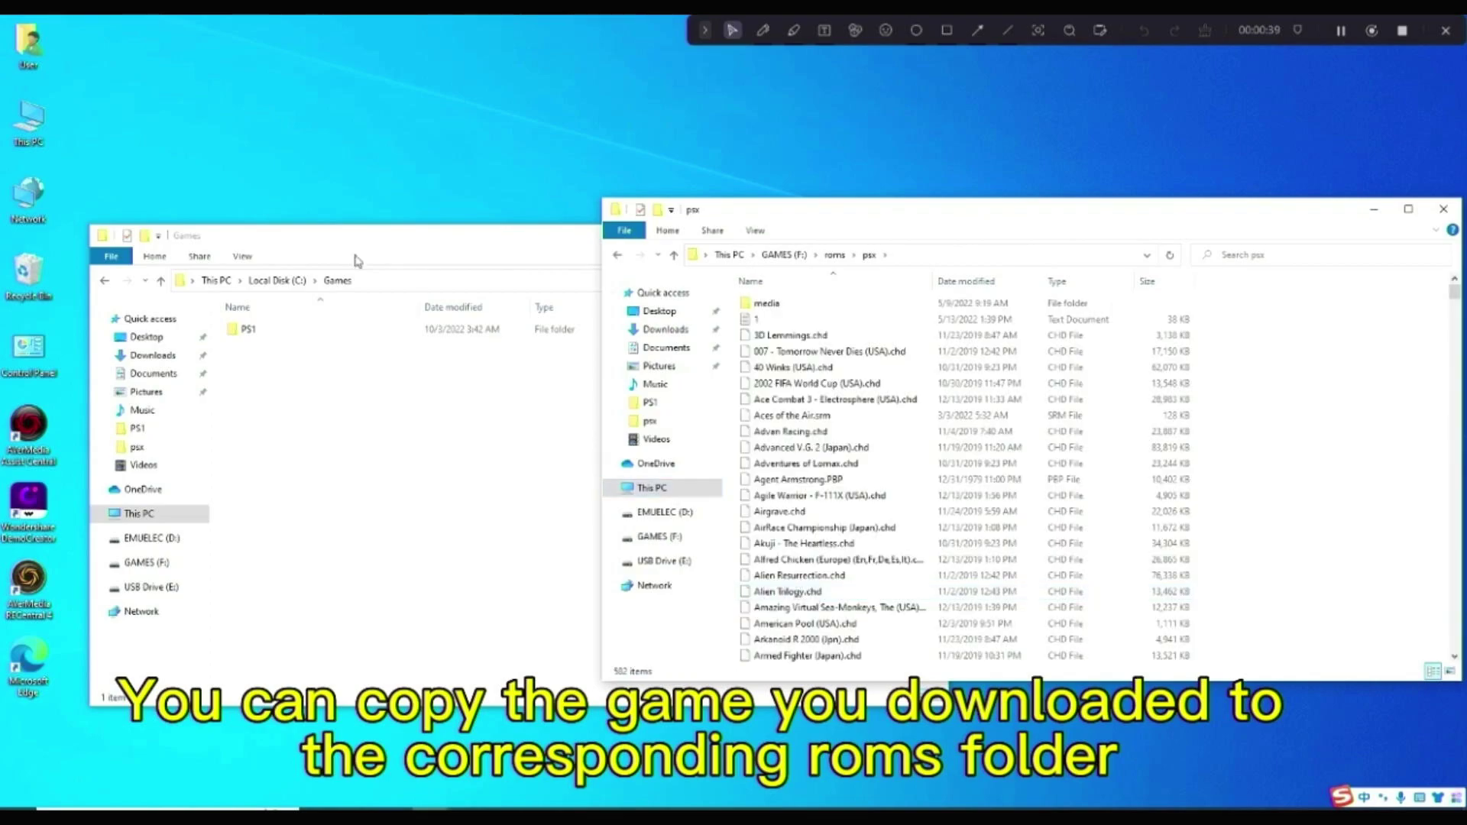
Step: Copy both game files from the Games\PS1 folder into the psx roms folder, replacing the existing files
left_click(267, 331)
double_click(268, 331)
left_click_drag(389, 424, 384, 327)
left_click_drag(575, 241, 537, 234)
left_click_drag(501, 324, 1299, 554)
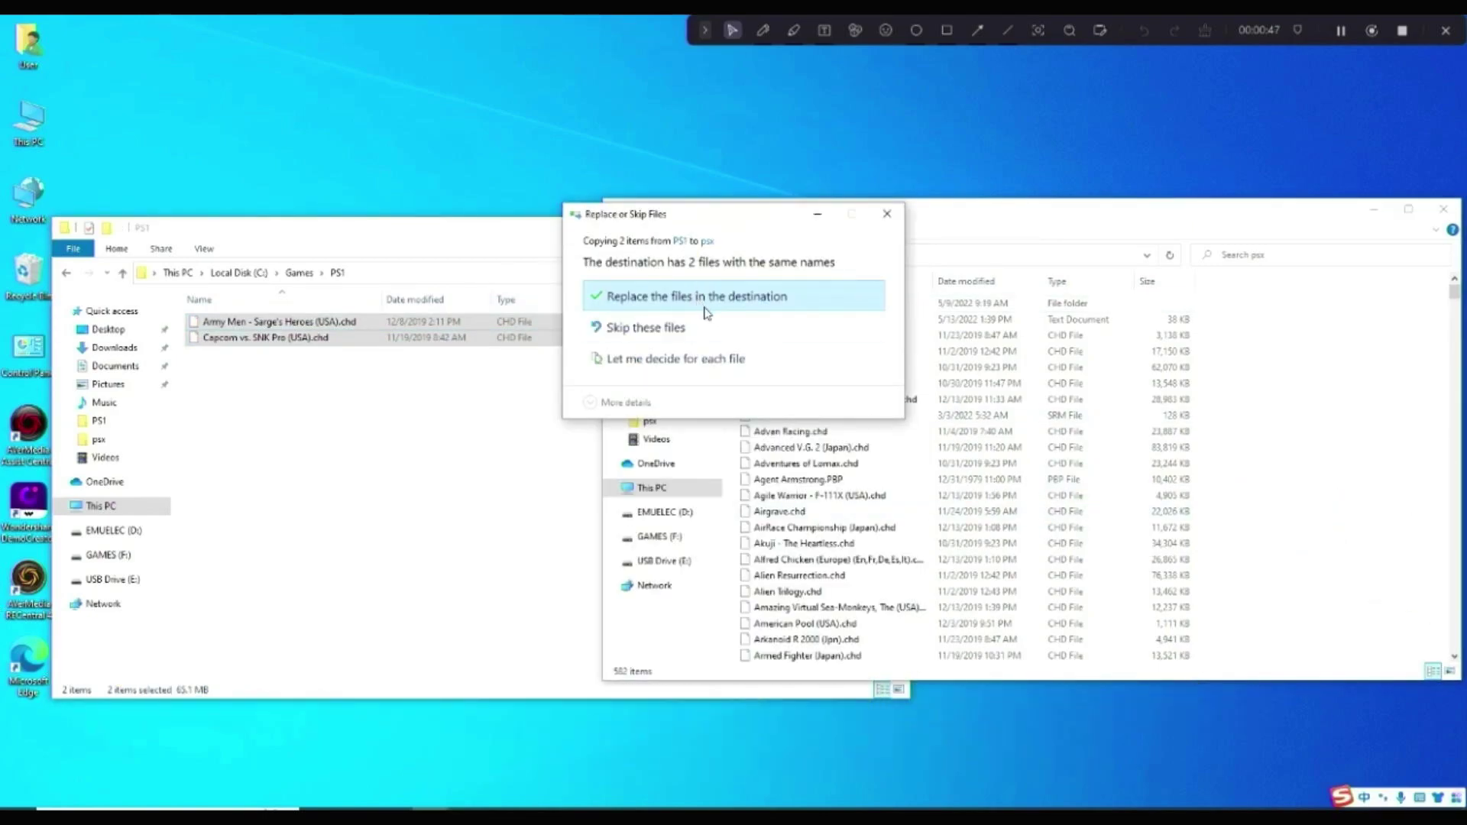
left_click(781, 305)
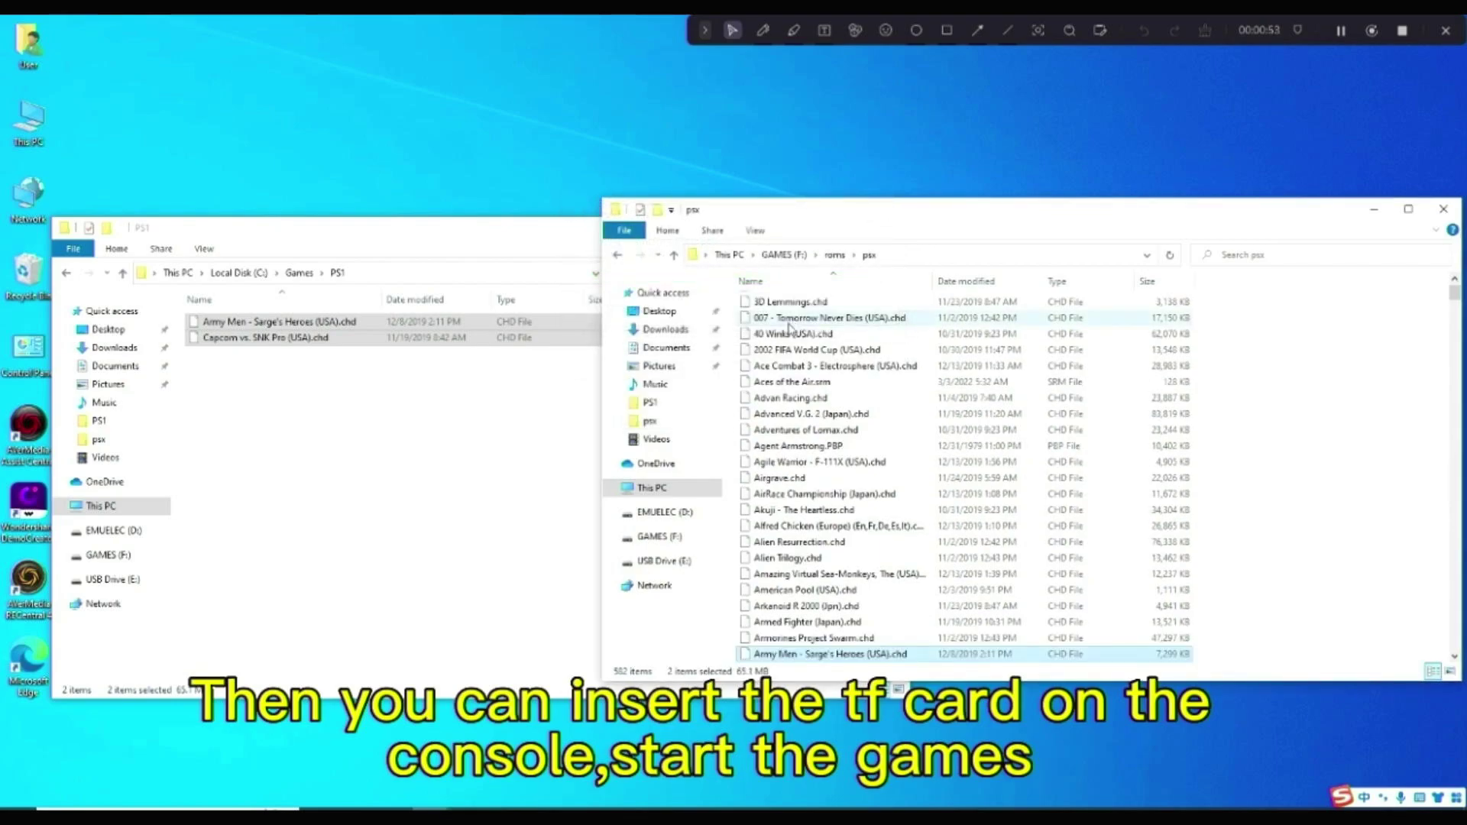
Step: Dismiss the PS1 source folder window once the games are copied
left_click(556, 451)
left_click(887, 227)
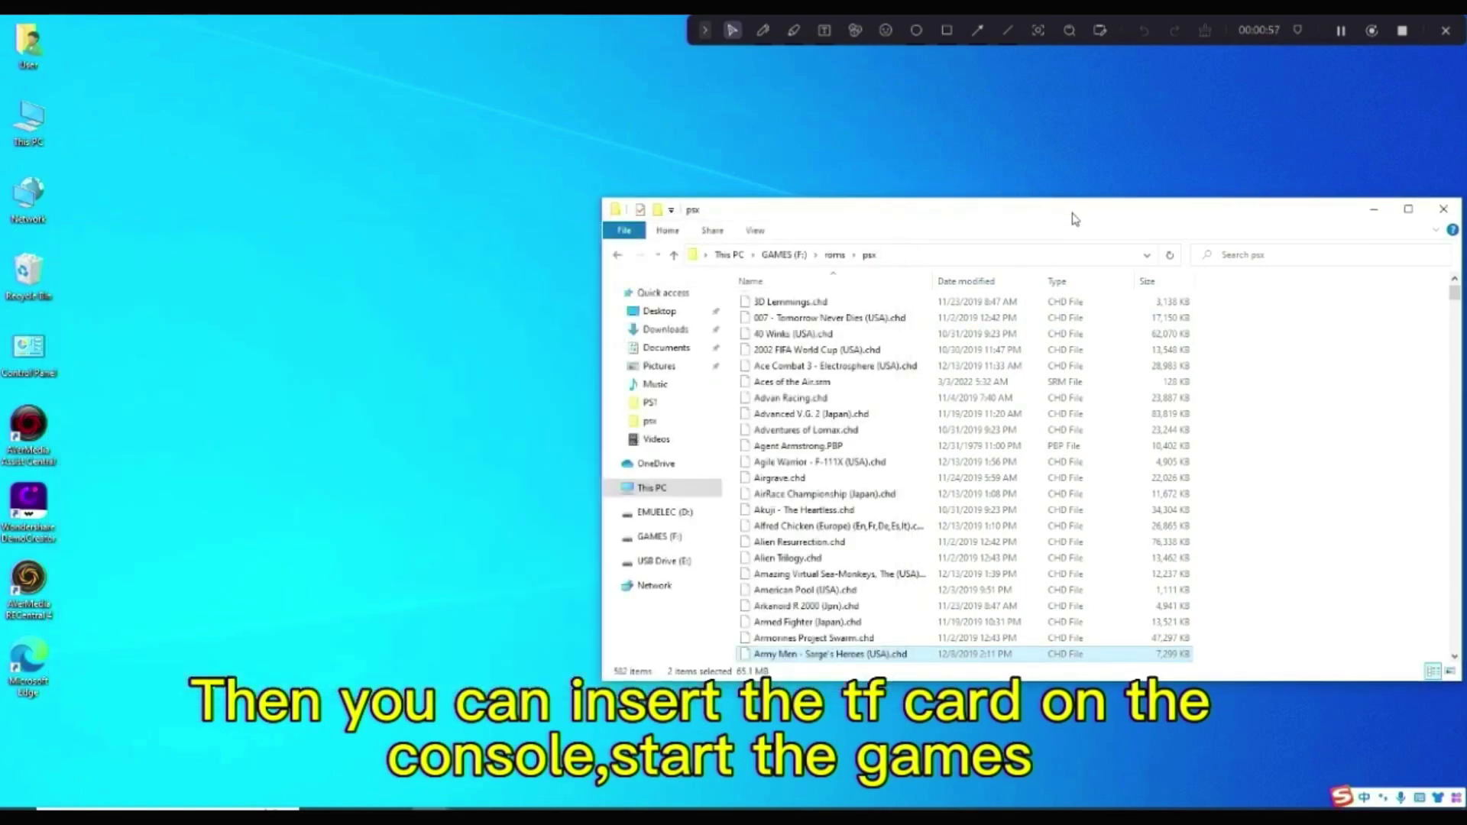
left_click(1241, 219)
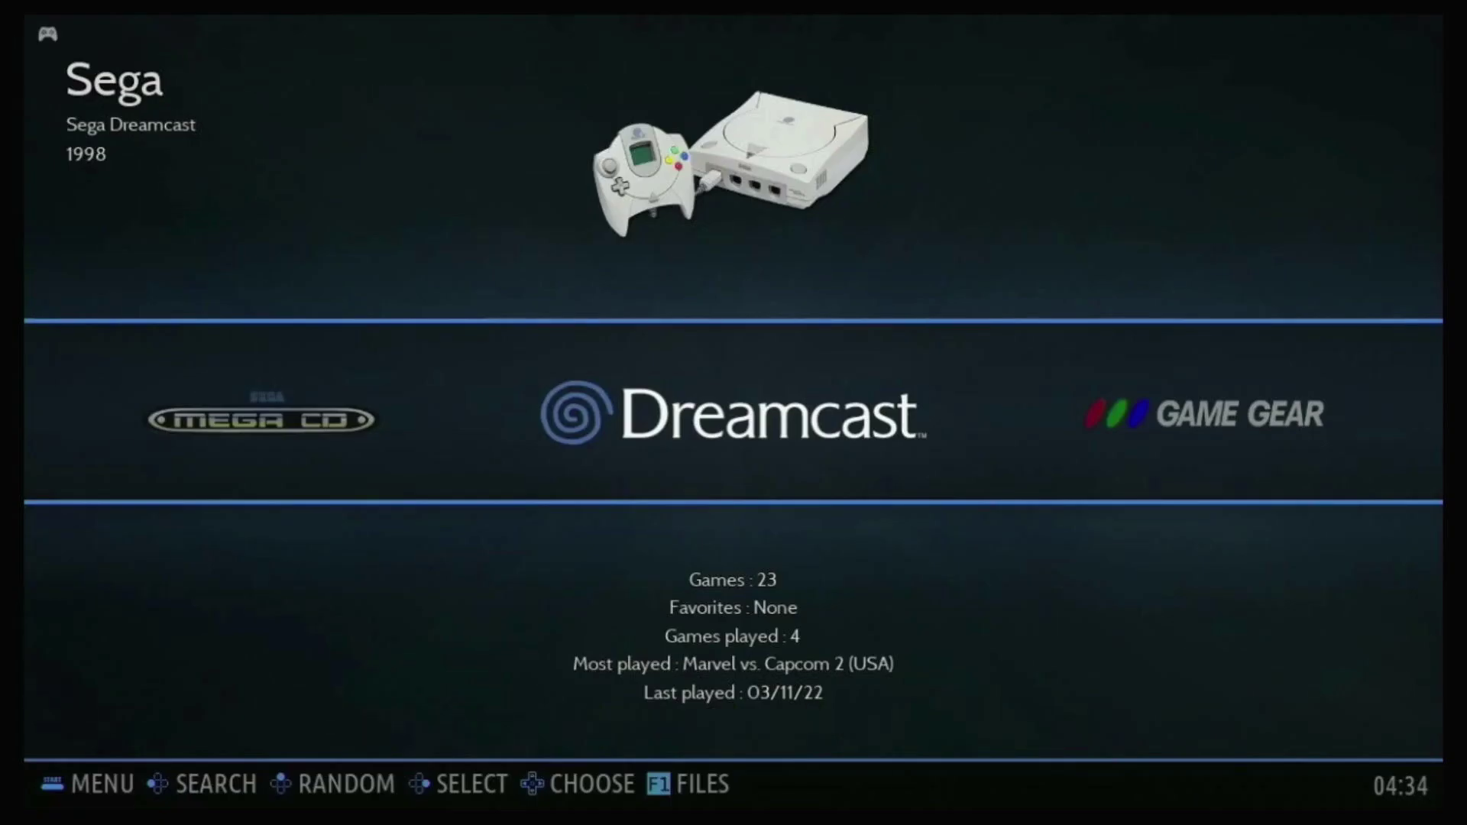
Step: Switch to the EmuELEC console, open its network settings from the main menu and enable WiFi
key("Return")
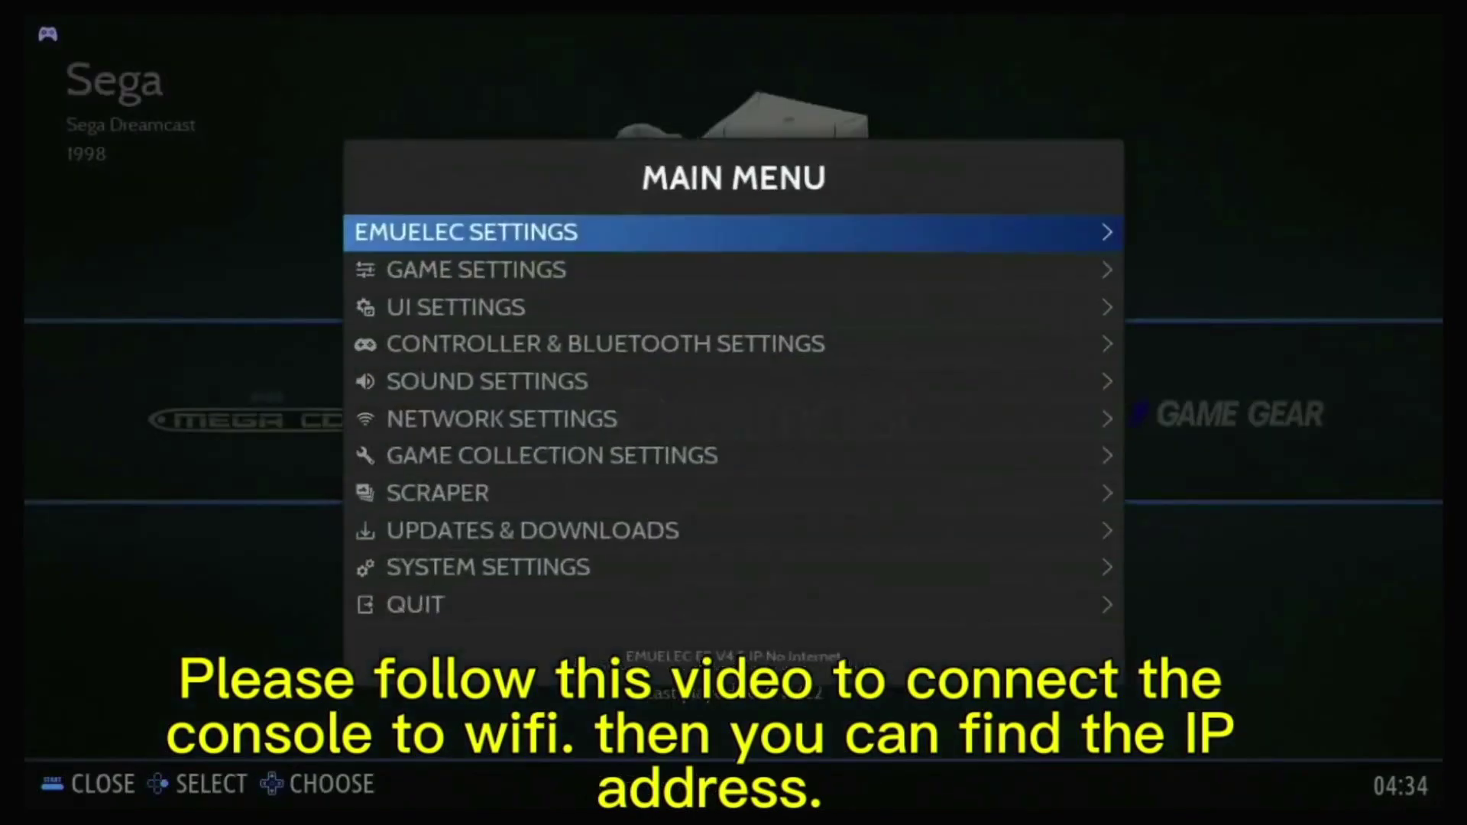
key("Down")
key("Down")
key("Down")
key("Down")
key("Down")
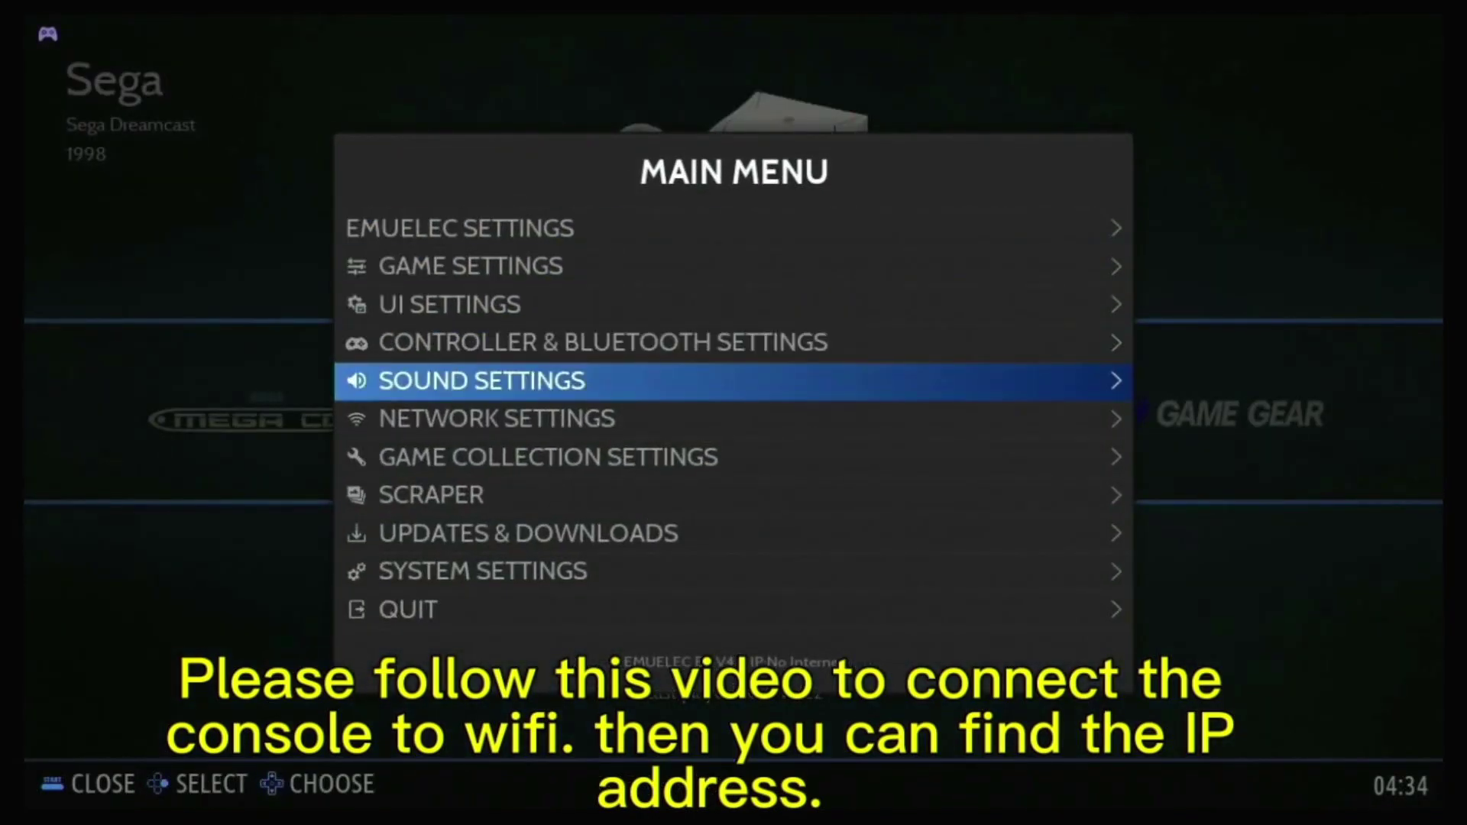
key("Return")
key("Down")
key("Down")
key("Down")
key("Down")
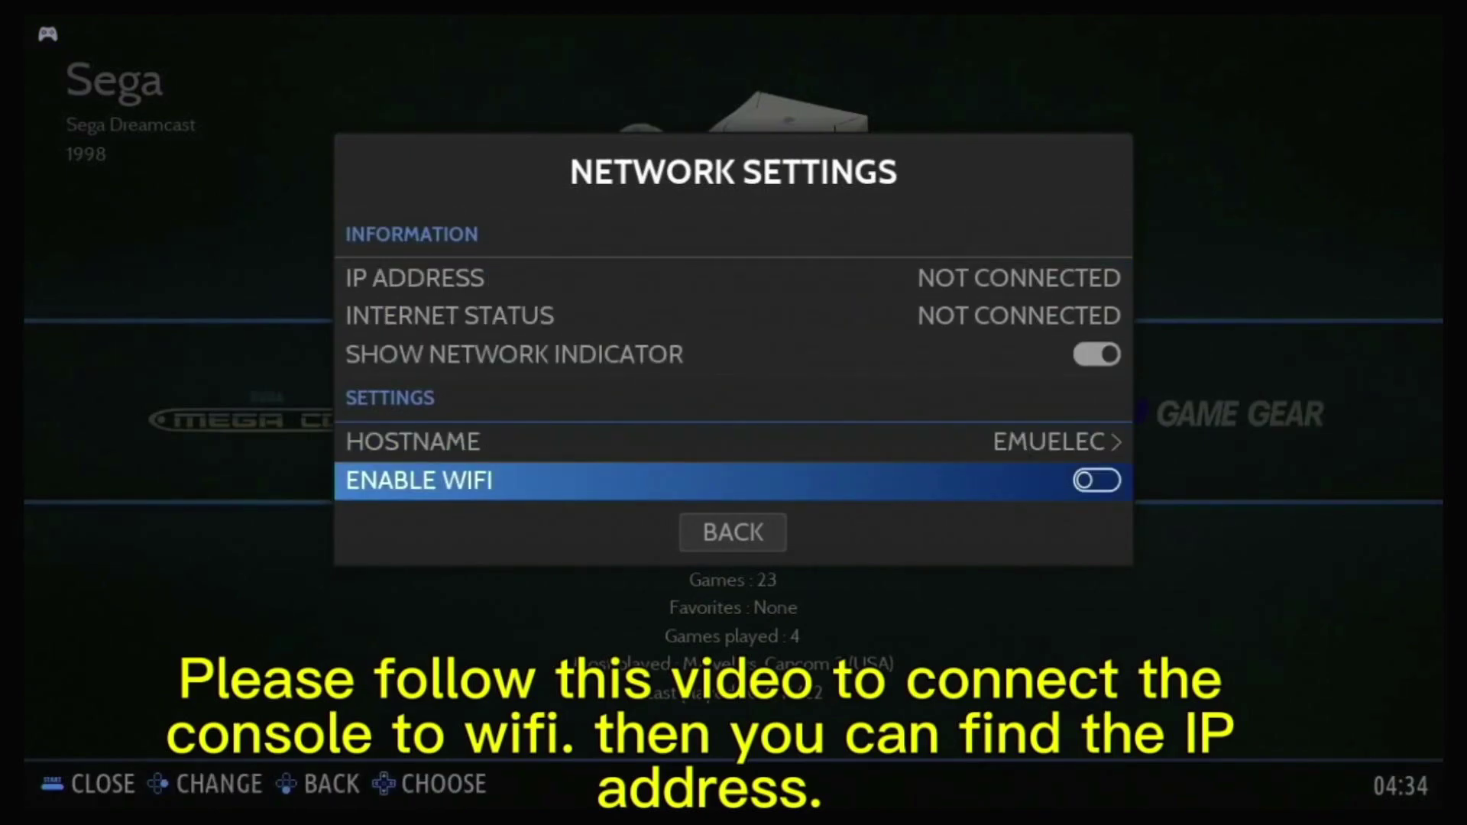
key("Return")
Step: Choose HUAWEI-Kinhank as the WiFi SSID and open the WiFi key for entry
key("Down")
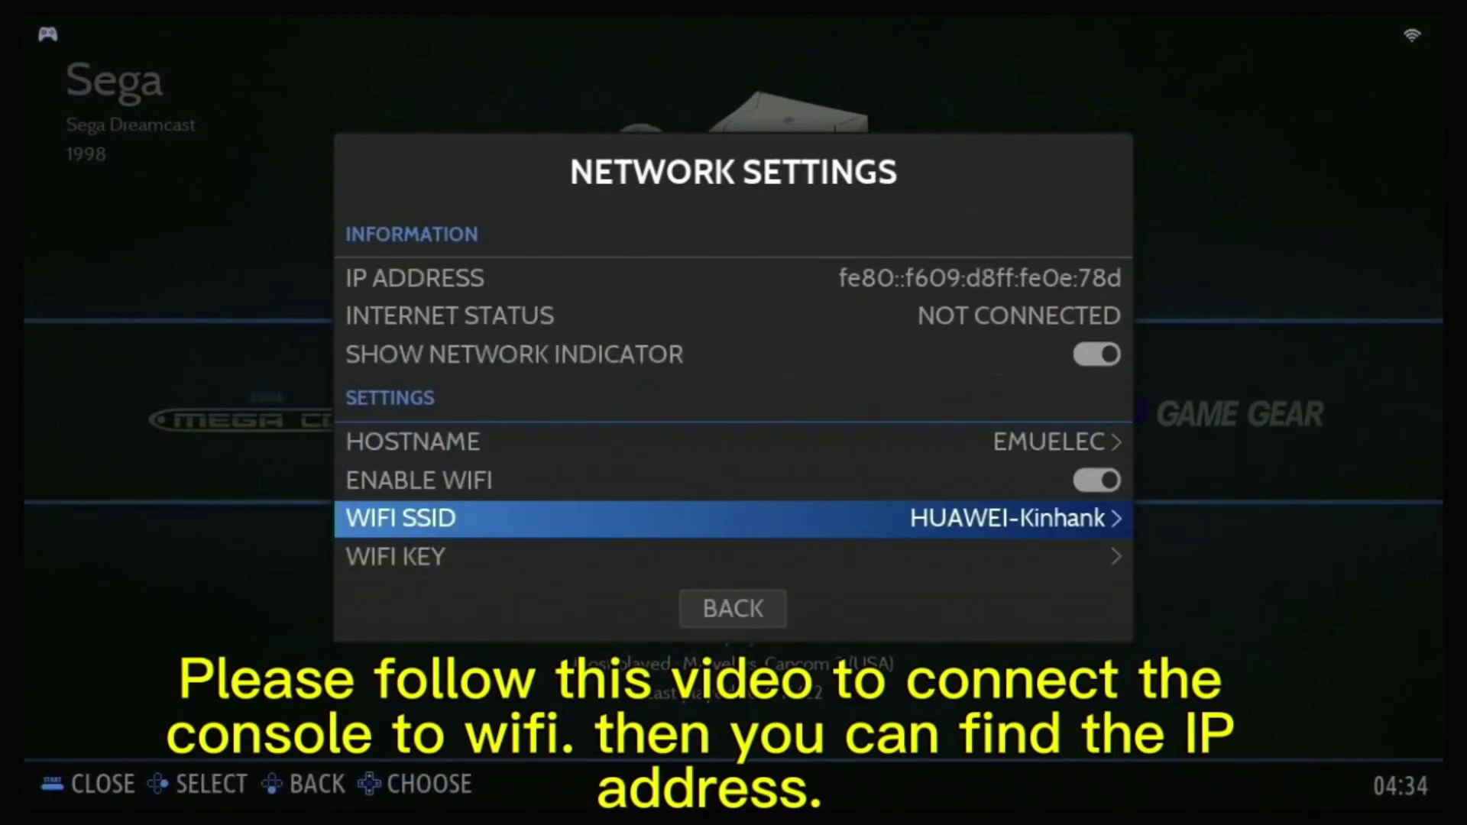
key("Return")
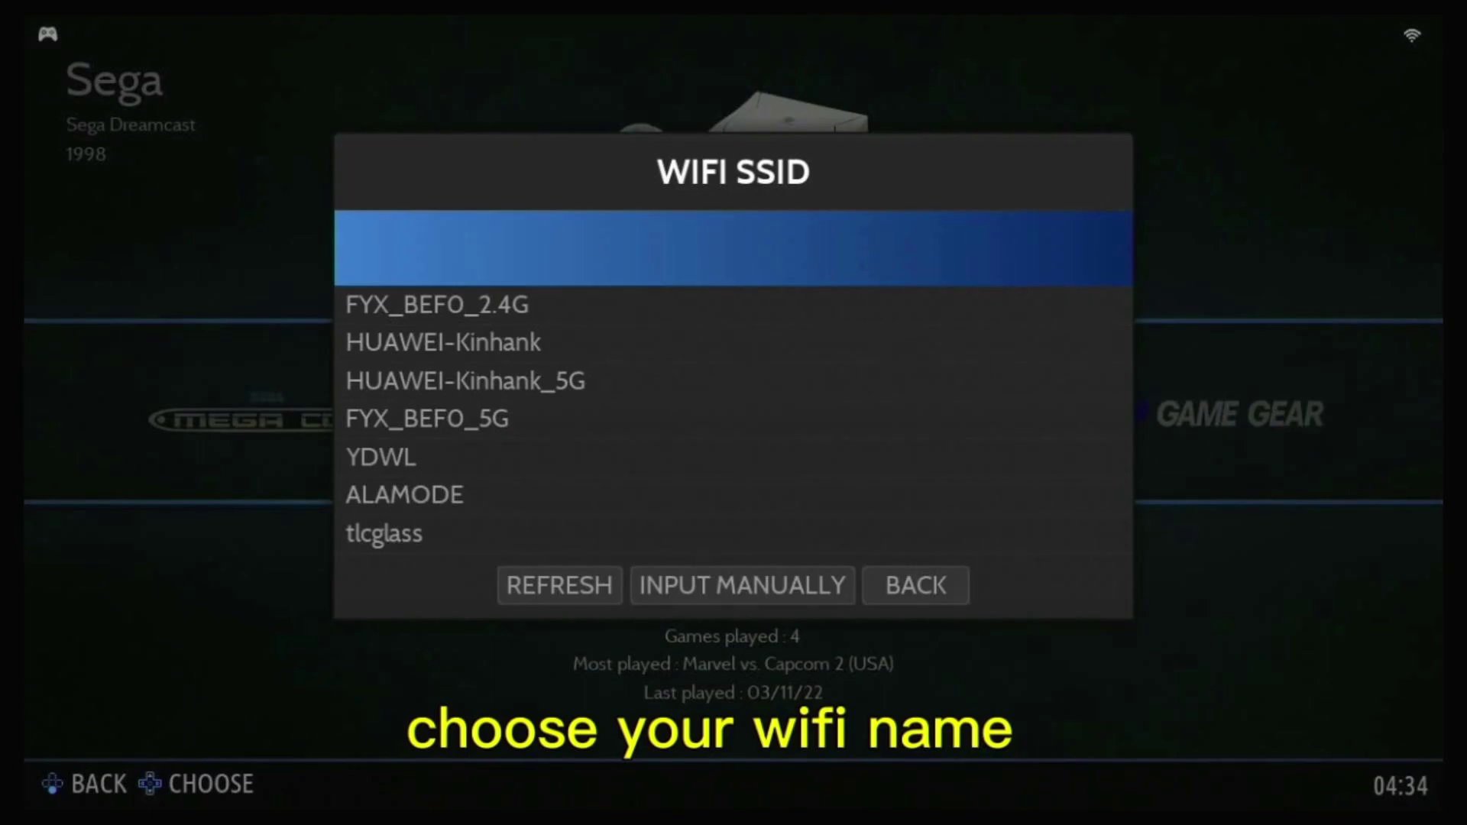
key("Down")
key("Down")
key("Return")
key("Down")
key("Return")
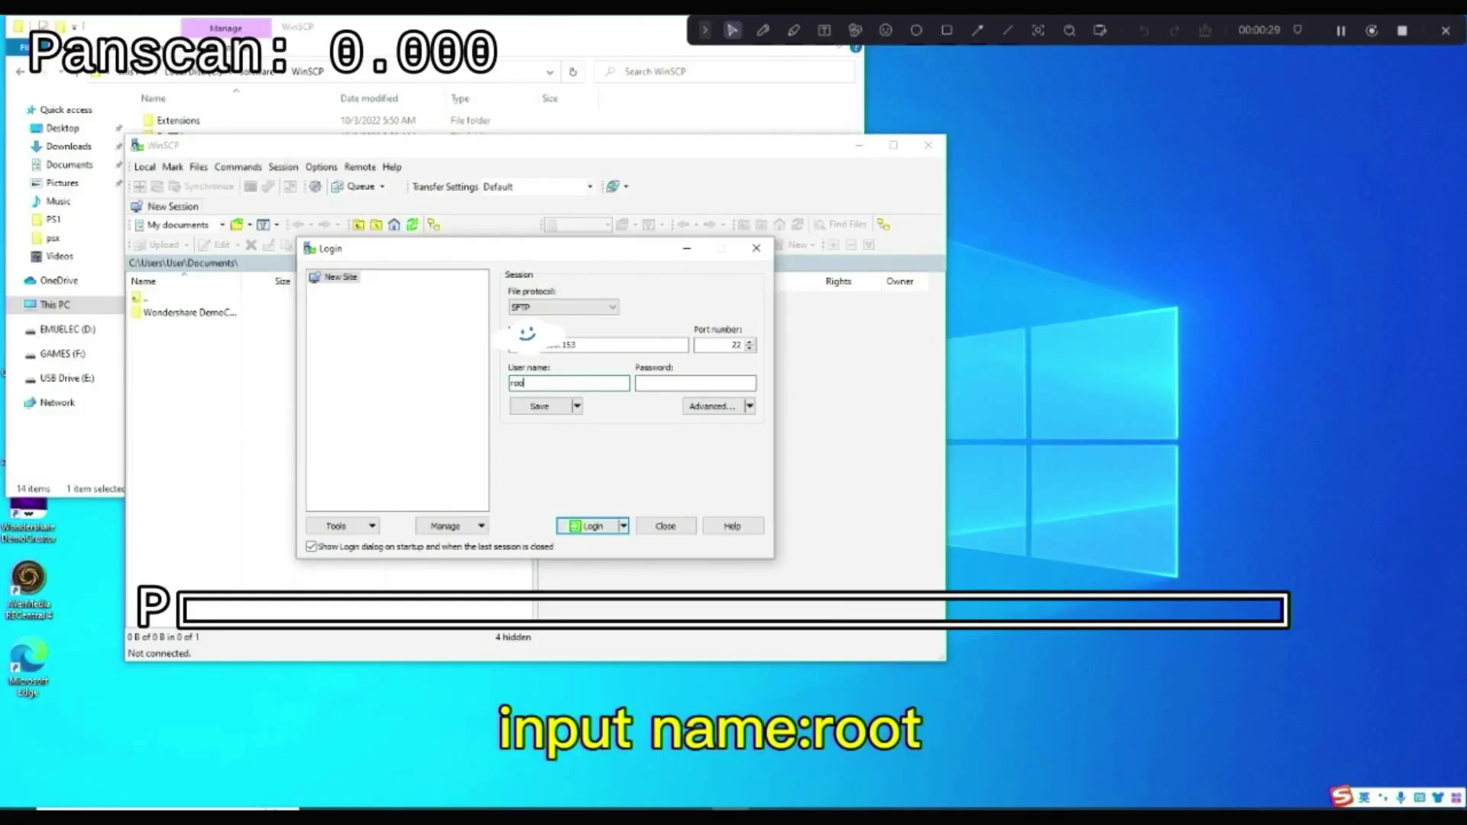
Step: Enter the account password for user root in the WinSCP login and log in to the console
left_click(659, 385)
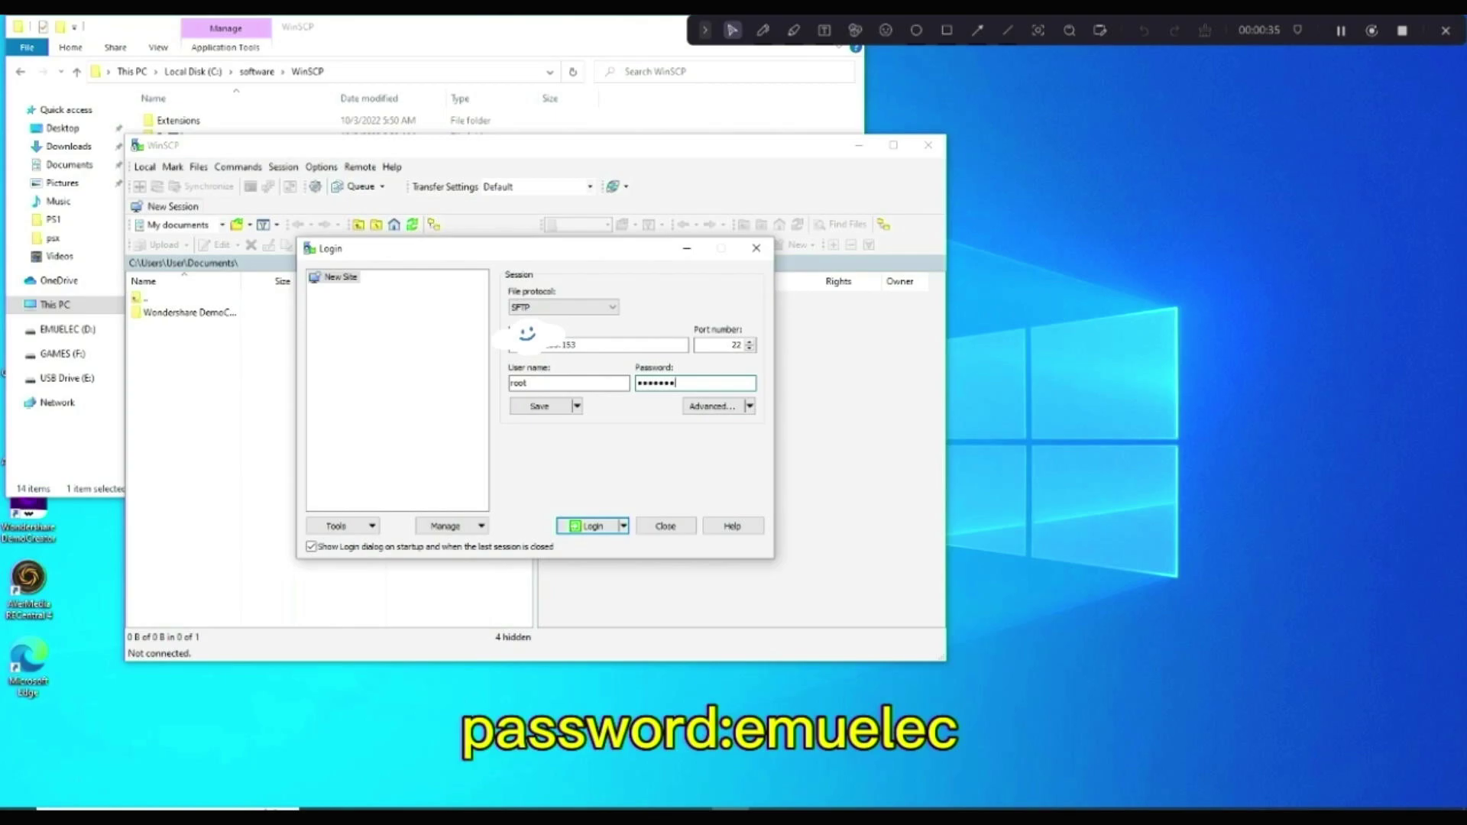
left_click(608, 526)
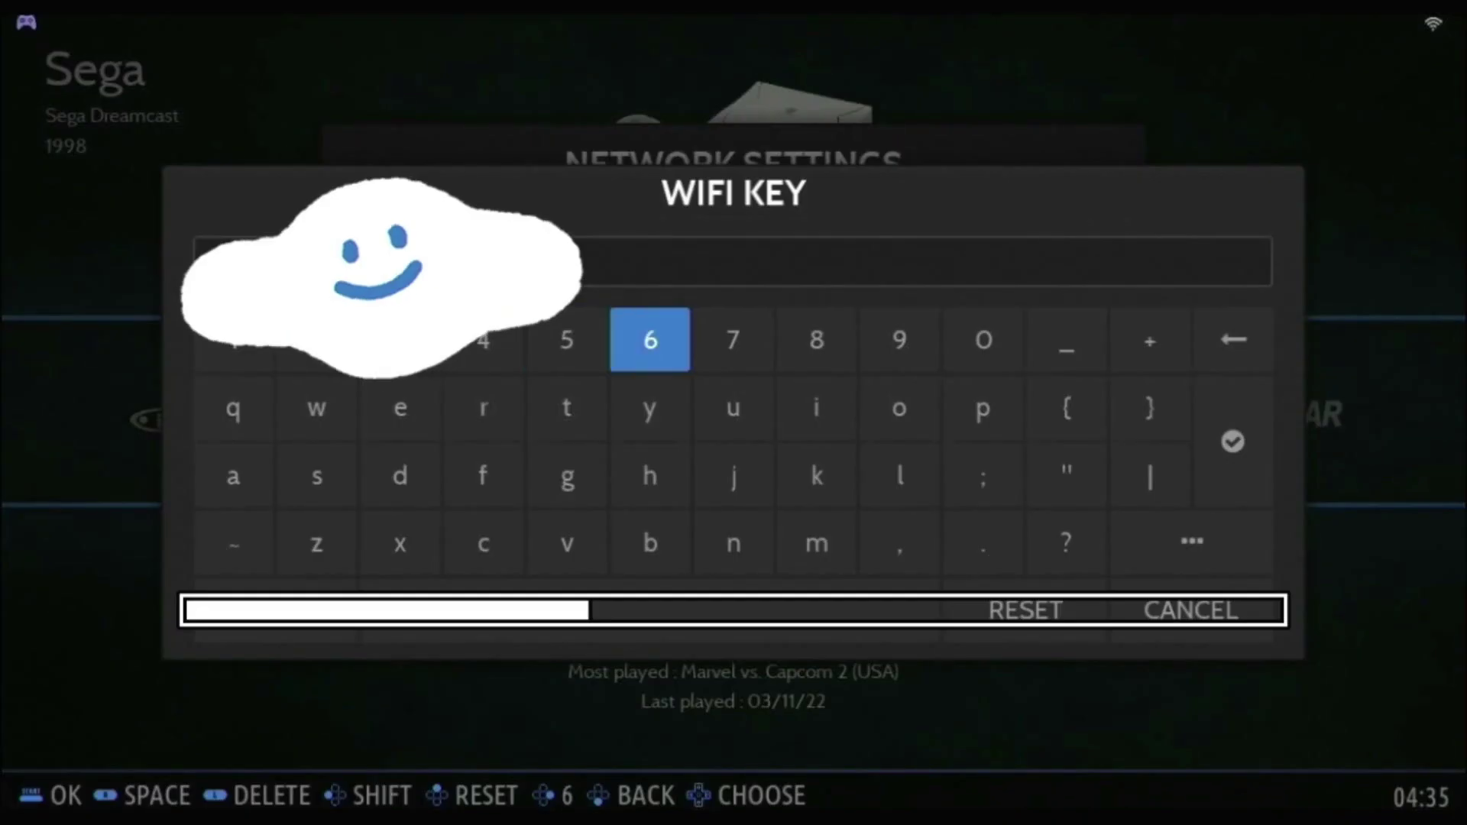
Step: Confirm the WiFi key entered for the HUAWEI-Kinhank network on the console
key("Down")
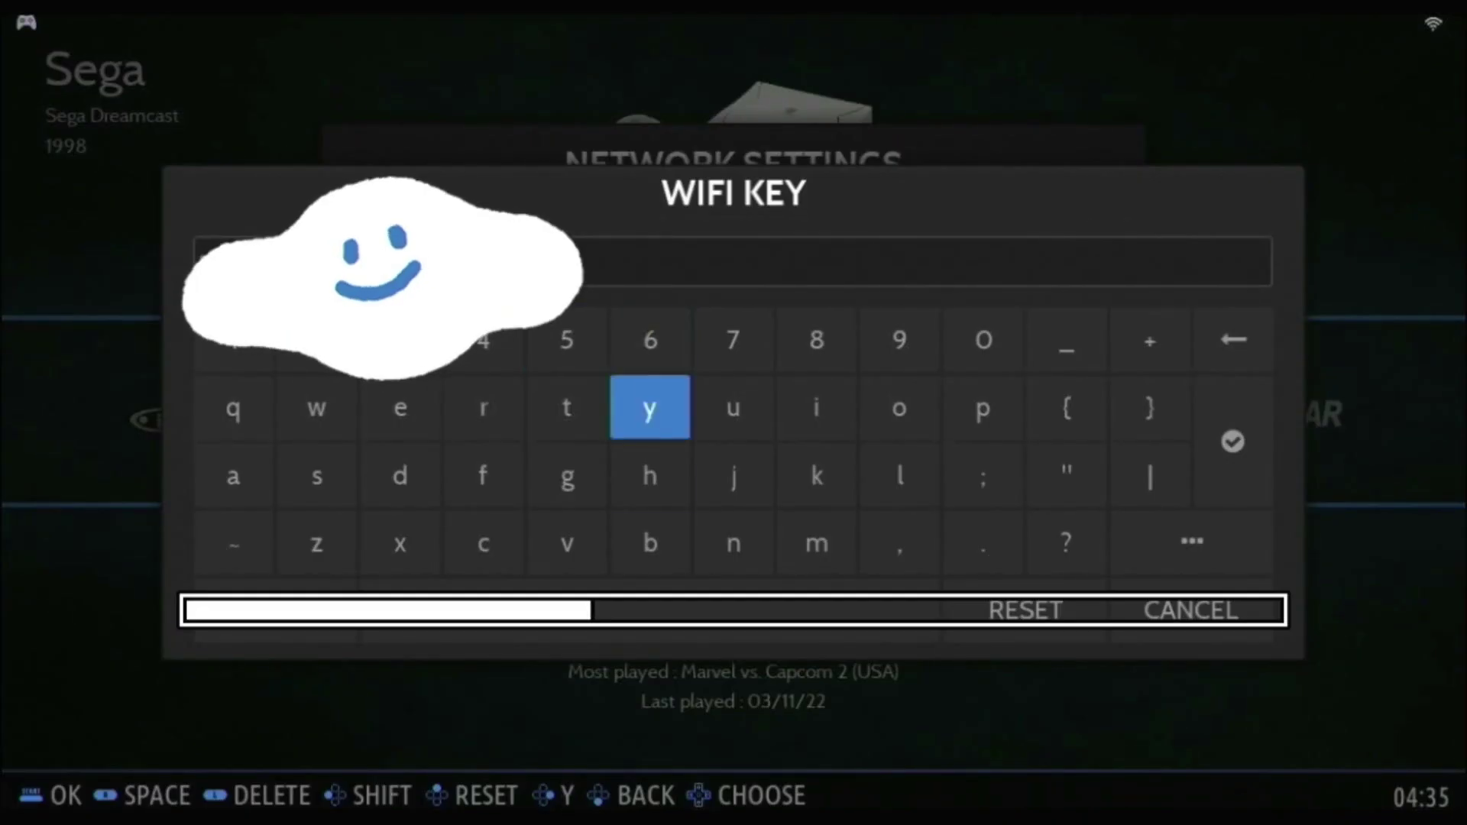
key("Down")
key("Down")
key("Down")
key("Right")
key("Right")
key("Up")
key("Up")
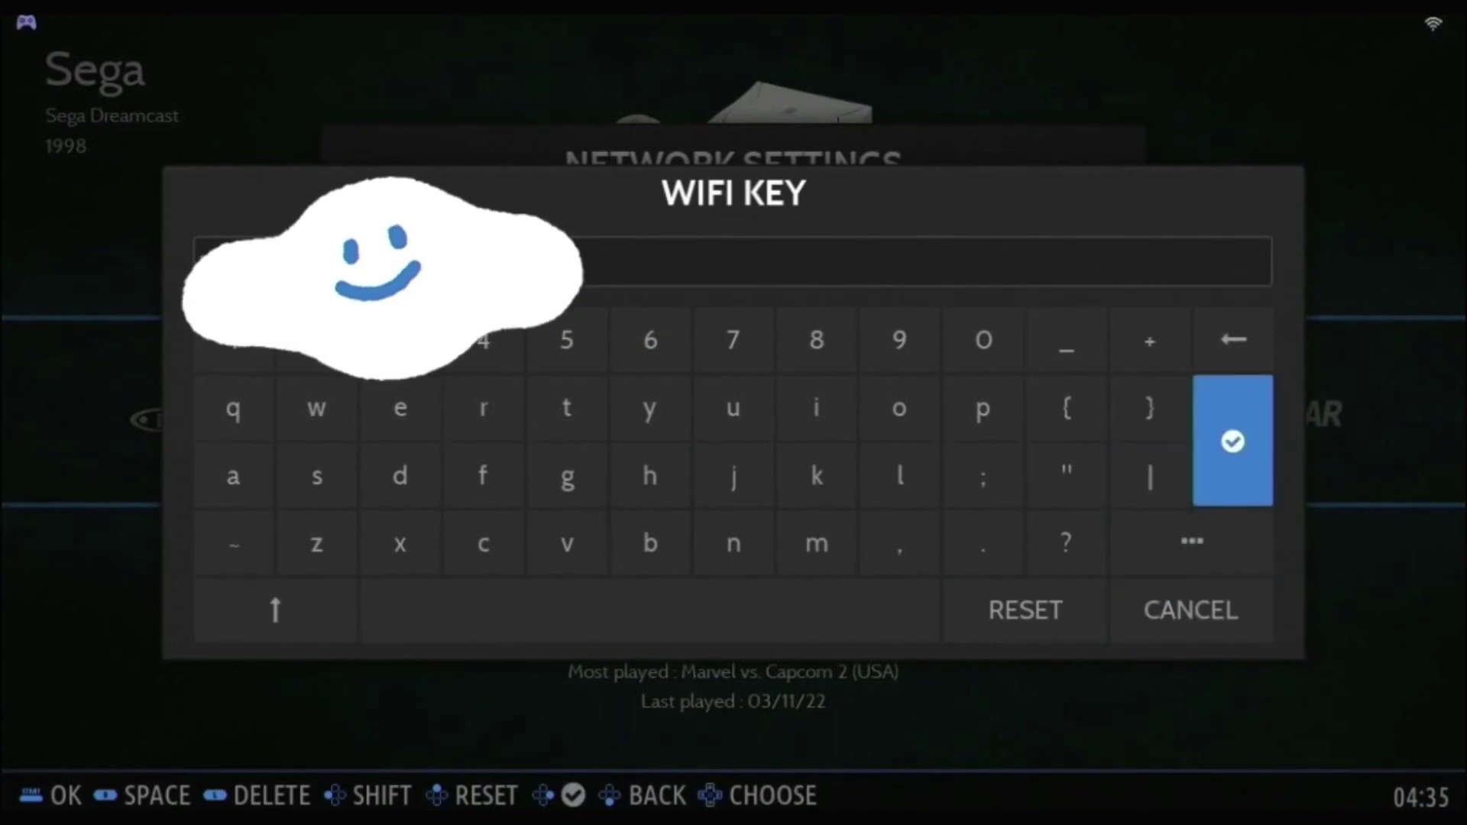
key("Return")
key("Down")
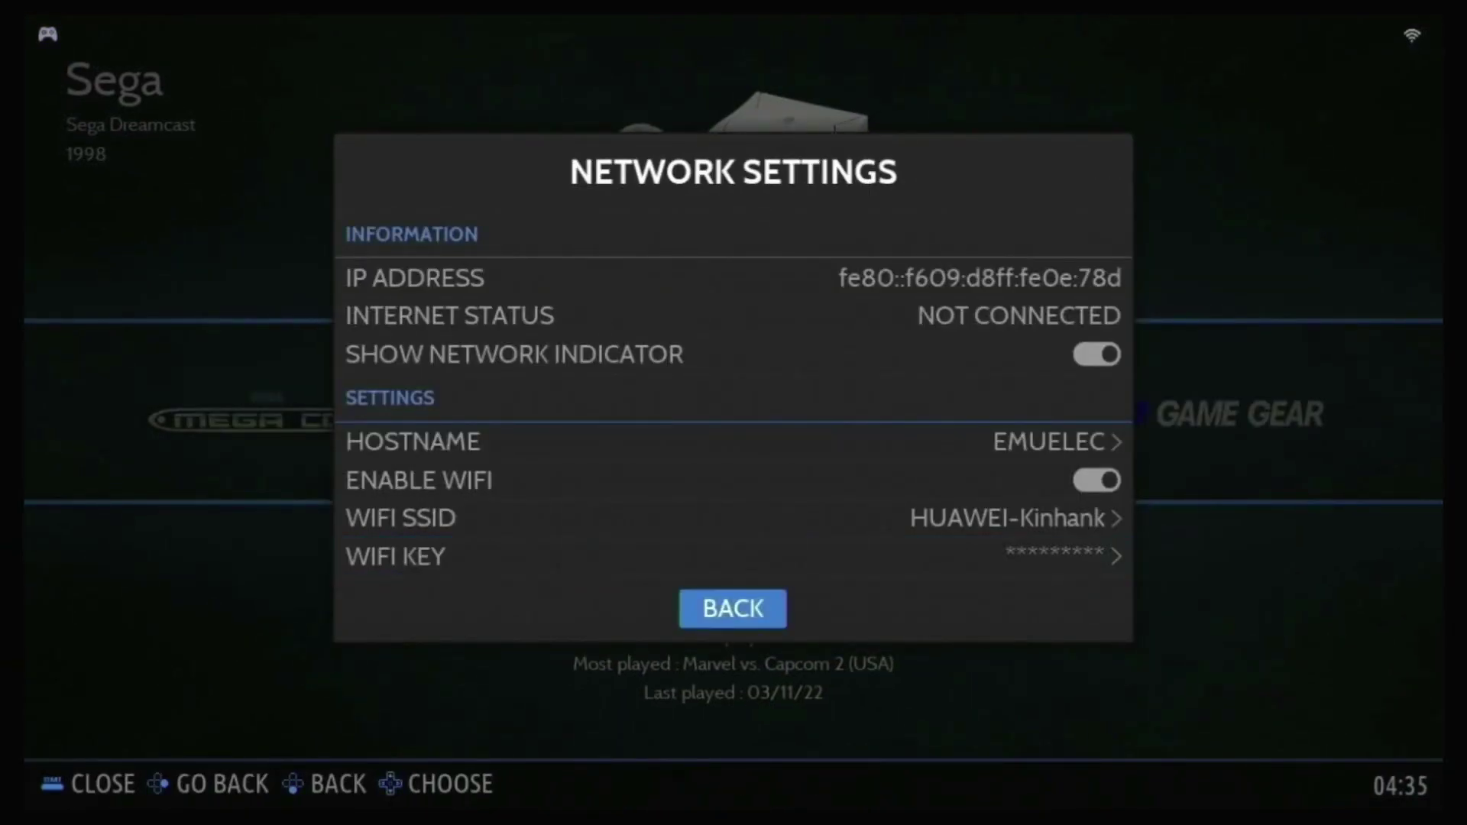
Step: Leave the network settings, reopen them to check the connection information, and return to the main menu
key("Return")
key("Return")
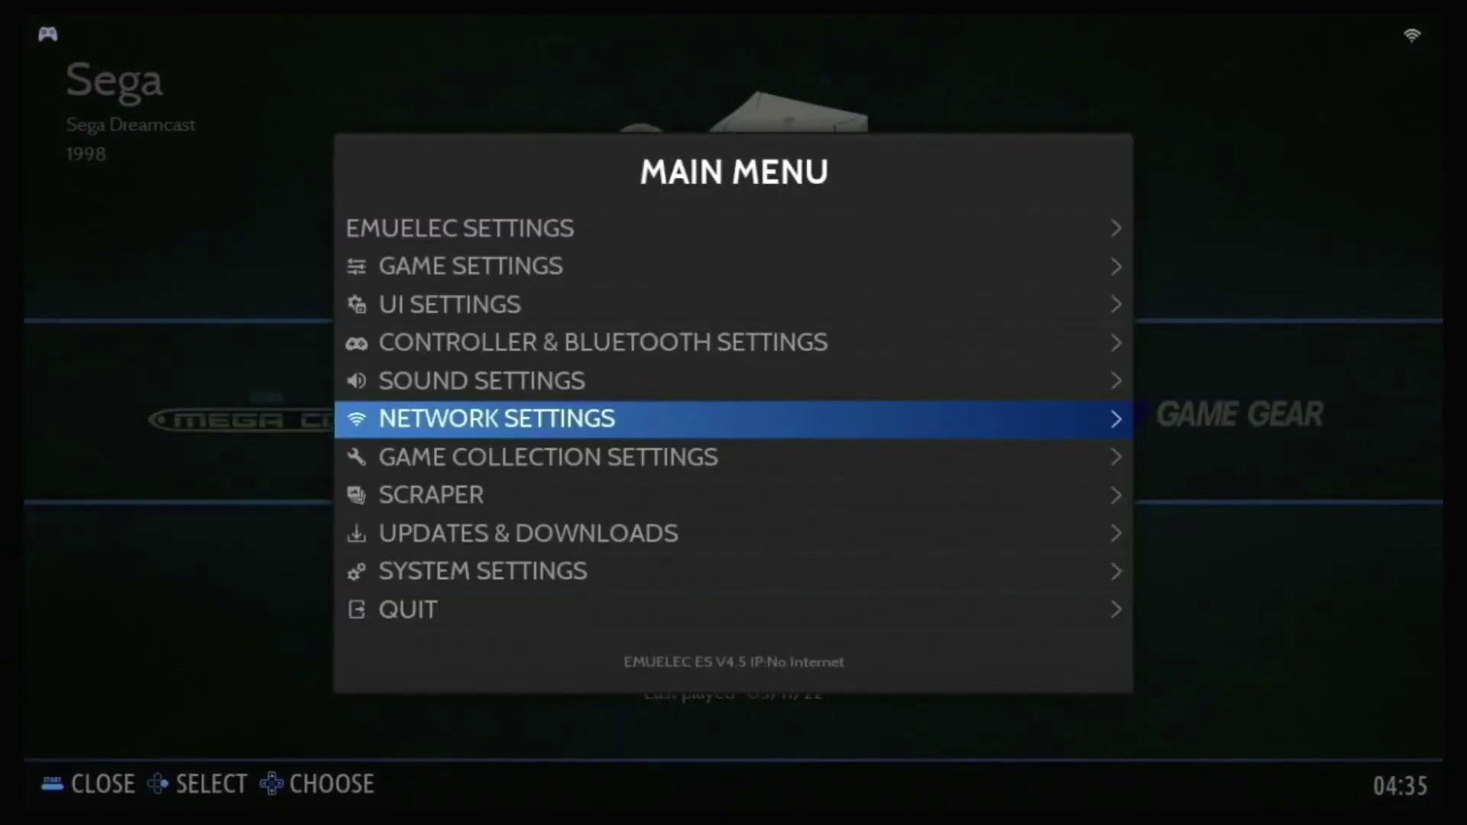
key("Return")
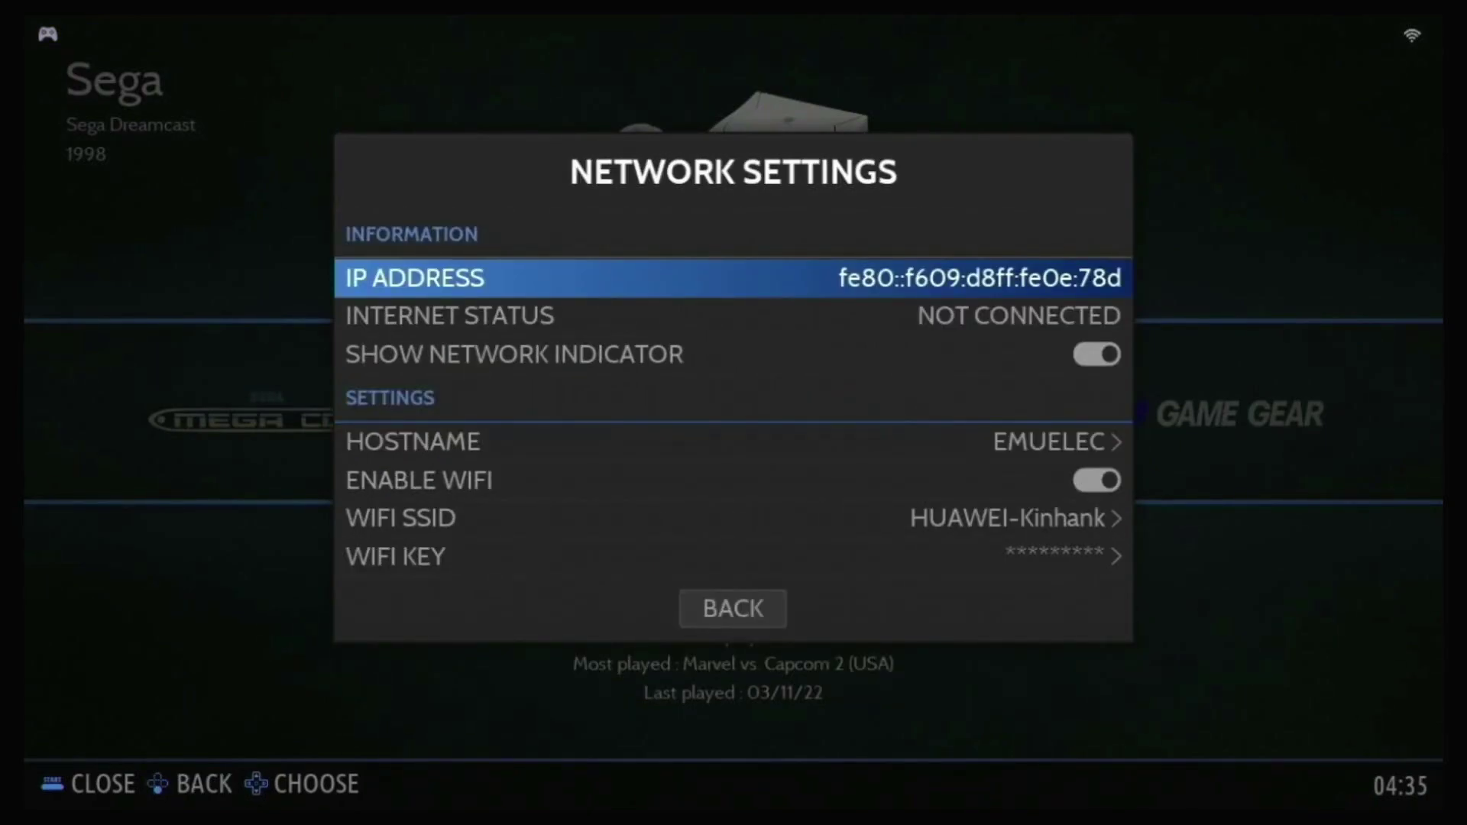
key("Escape")
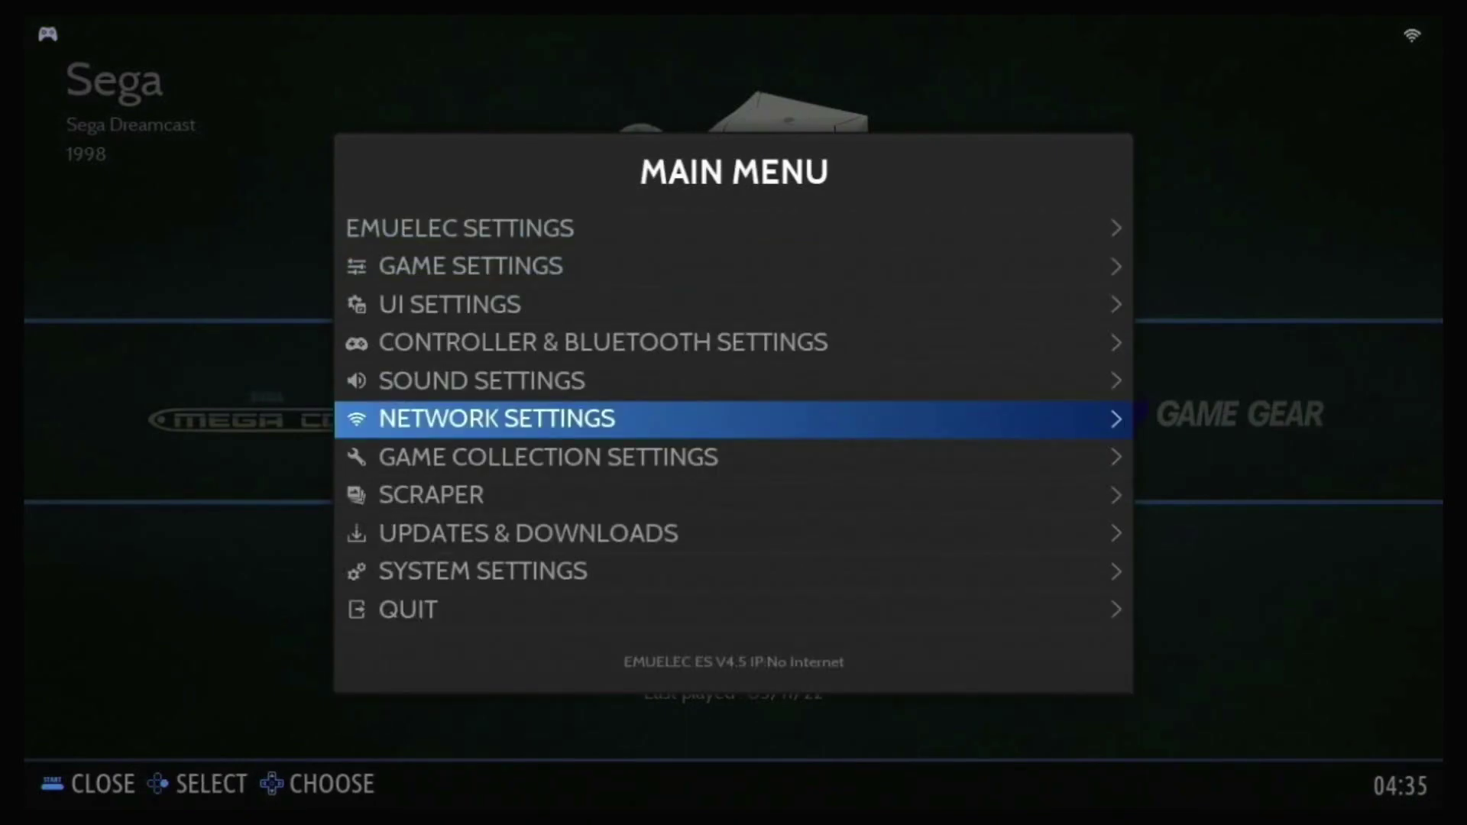
key("Escape")
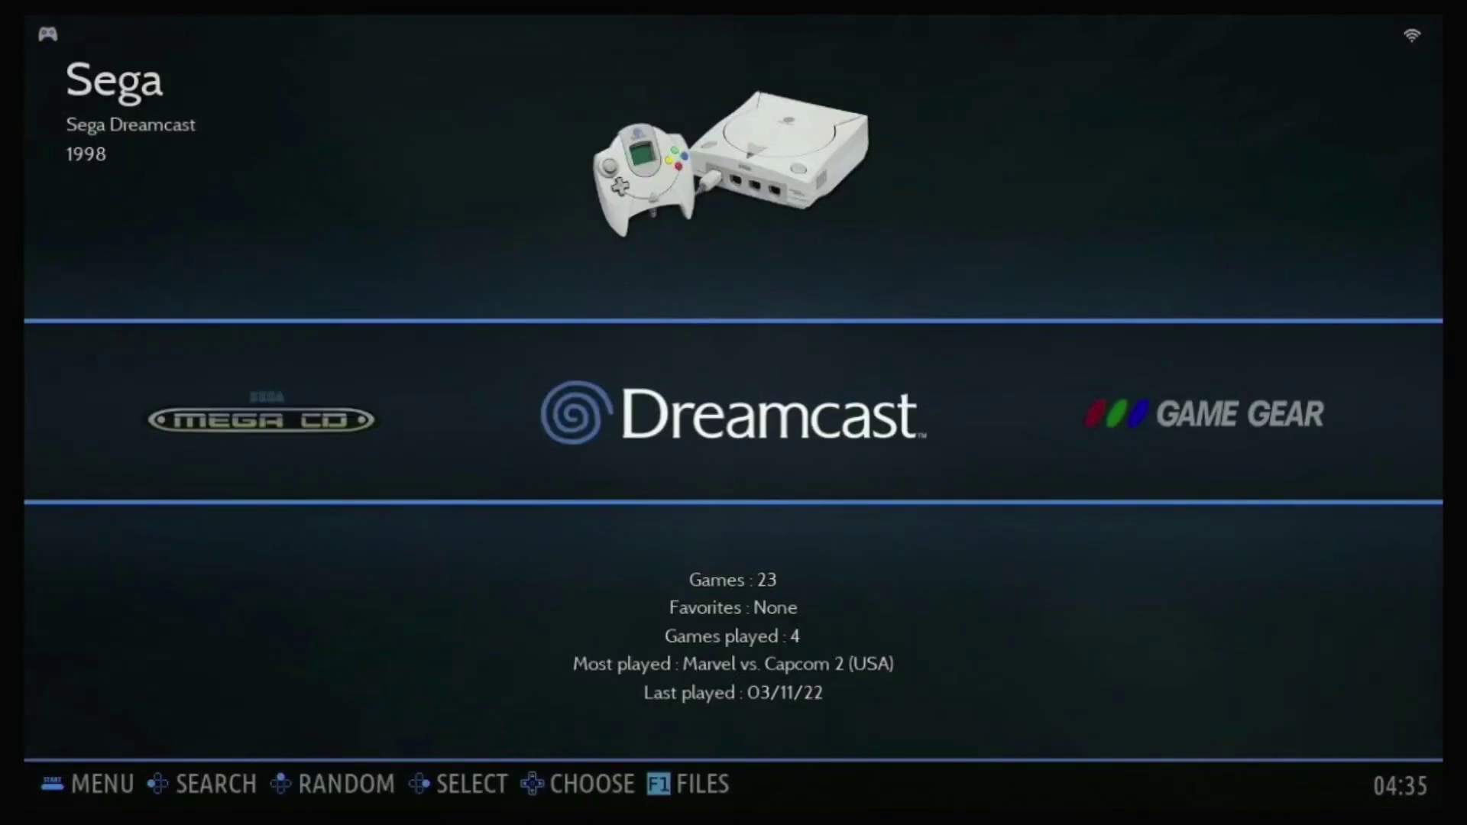
key("Escape")
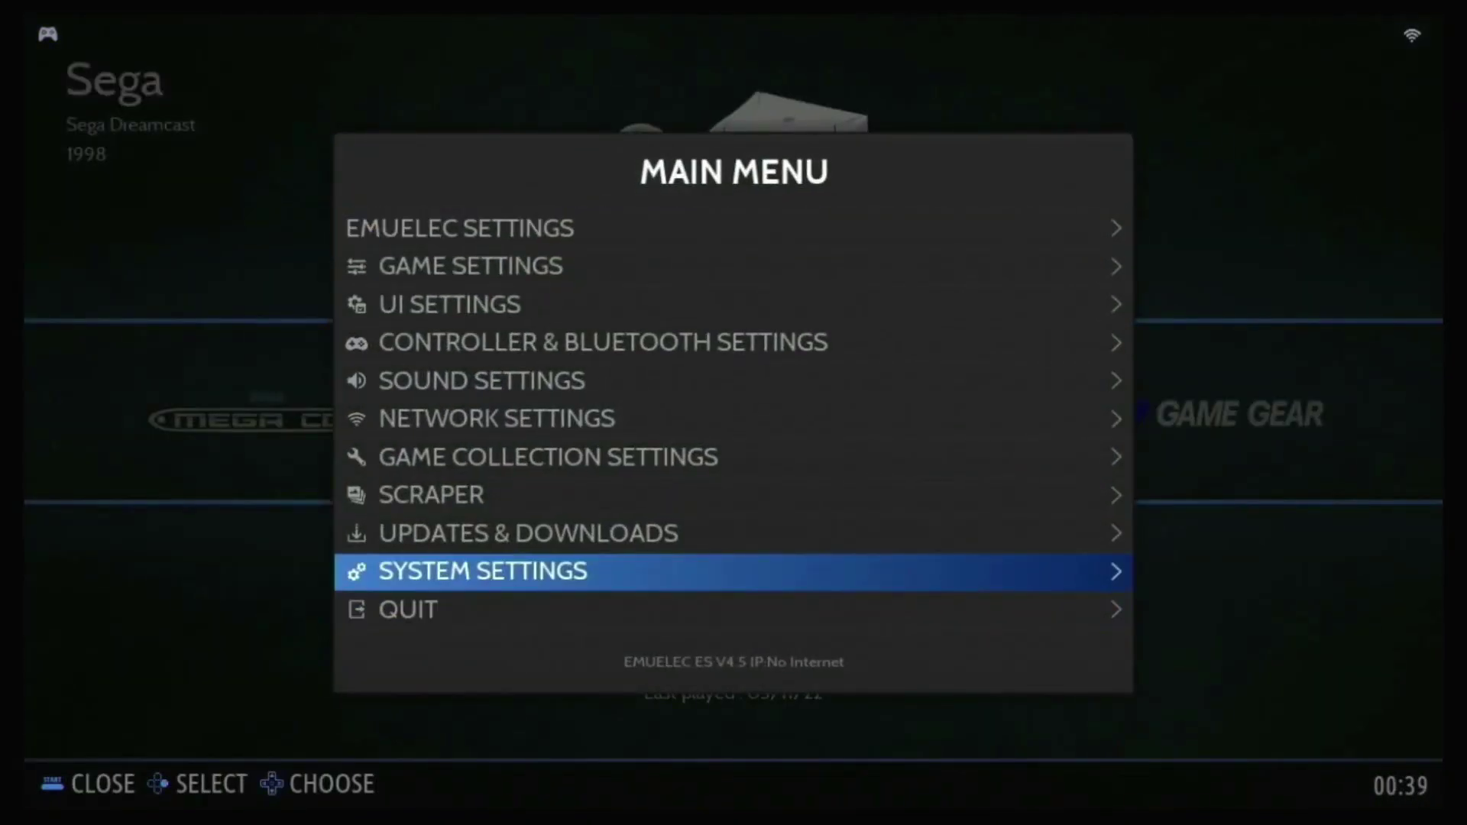
Step: Look up the console's IP address in the network settings and close them
key("Up")
key("Up")
key("Up")
key("Up")
key("Return")
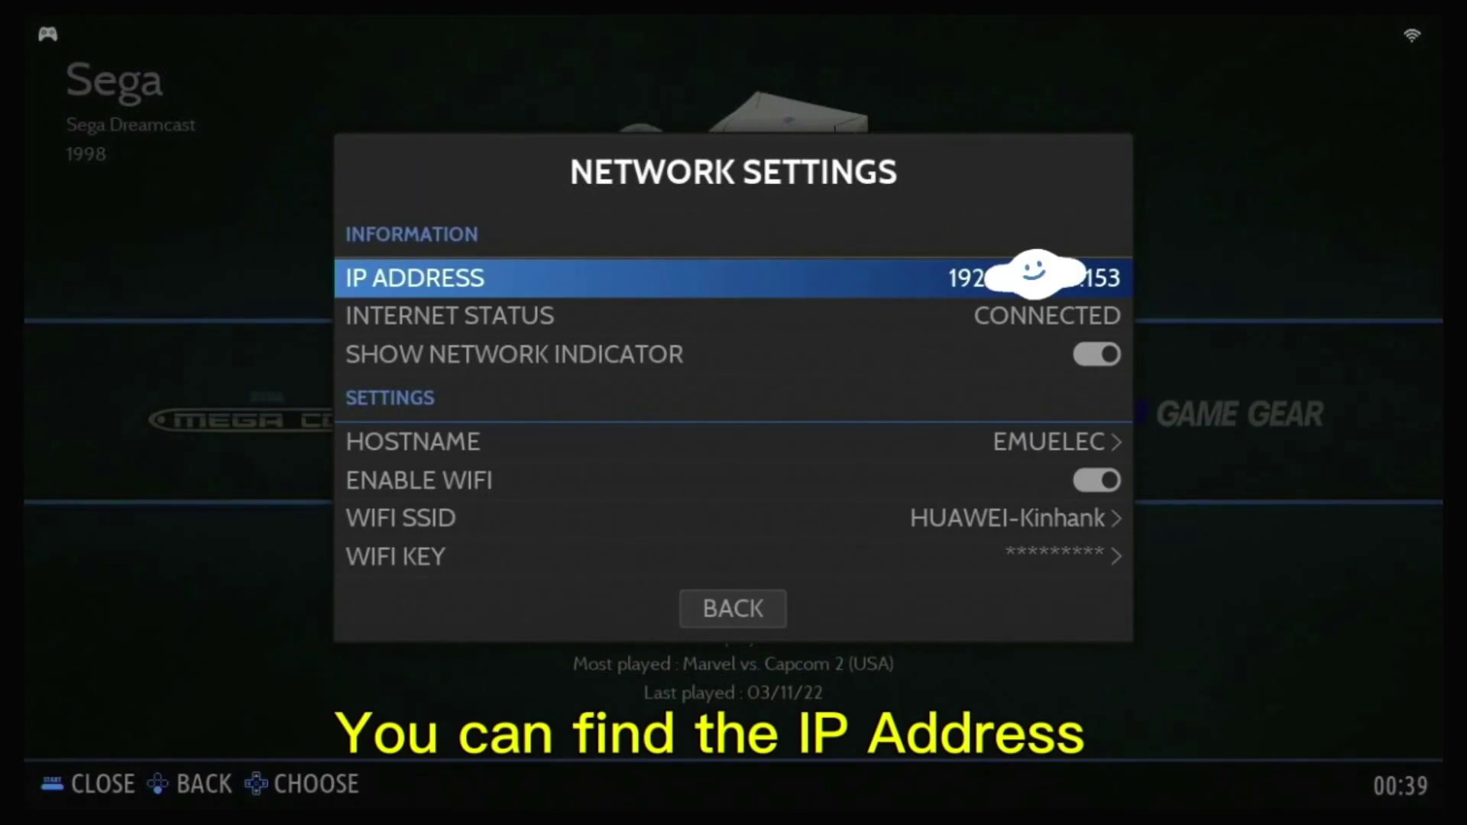
key("Up")
key("Return")
key("Escape")
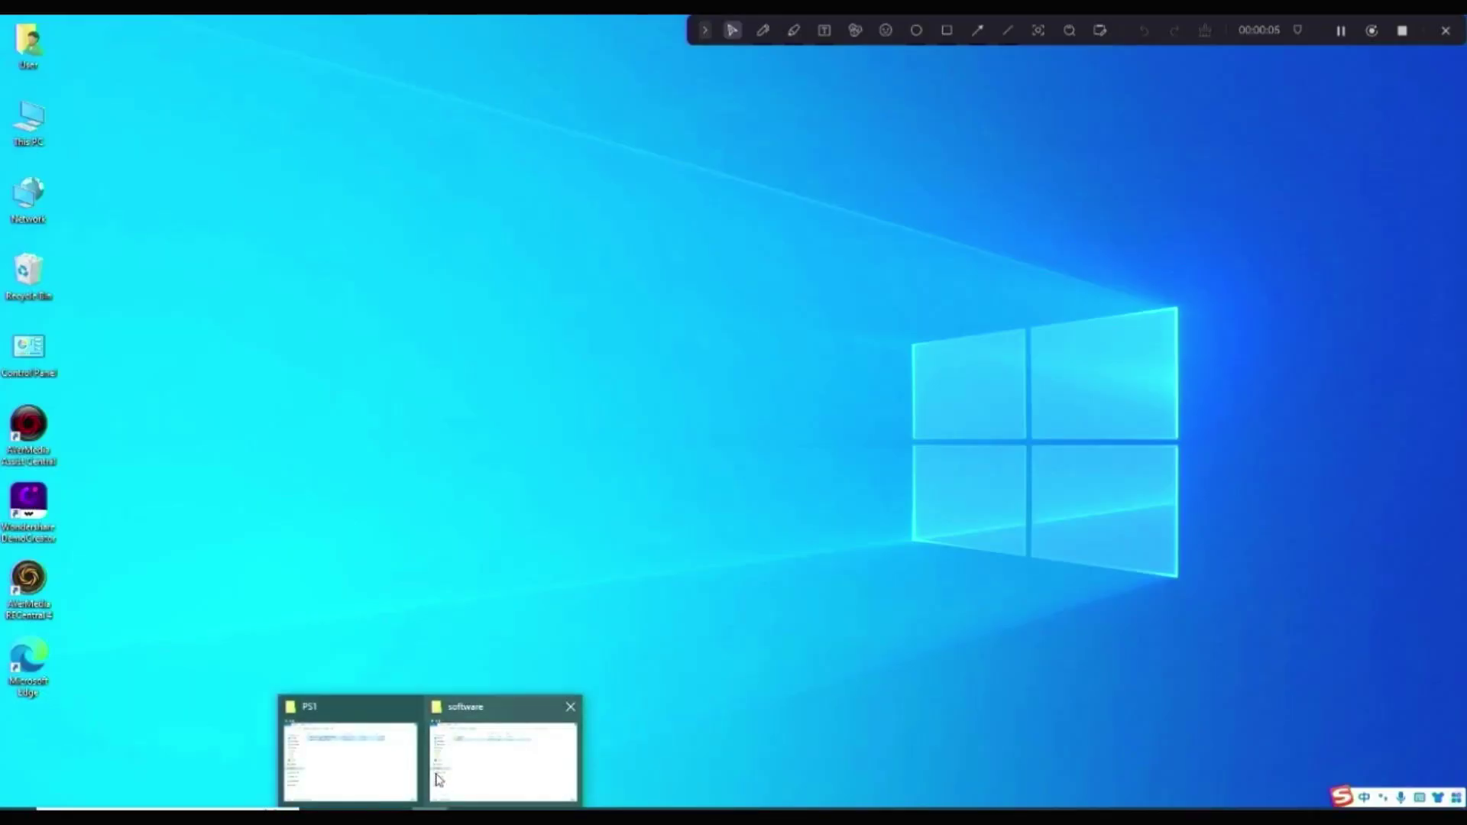
Step: Open the WinSCP folder inside the software folder on the computer and launch the WinSCP application
mouse_move(379, 774)
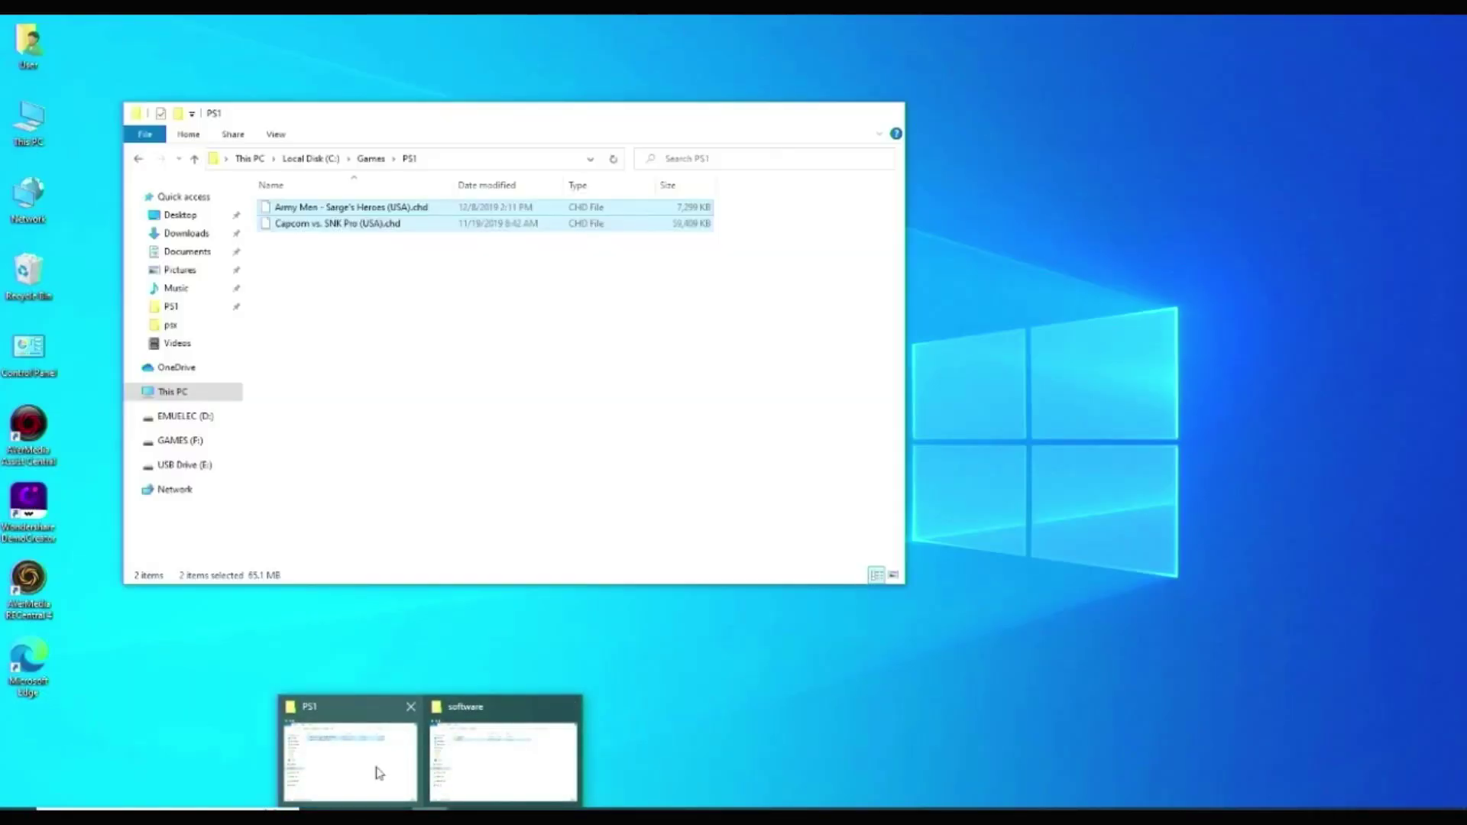
left_click(449, 709)
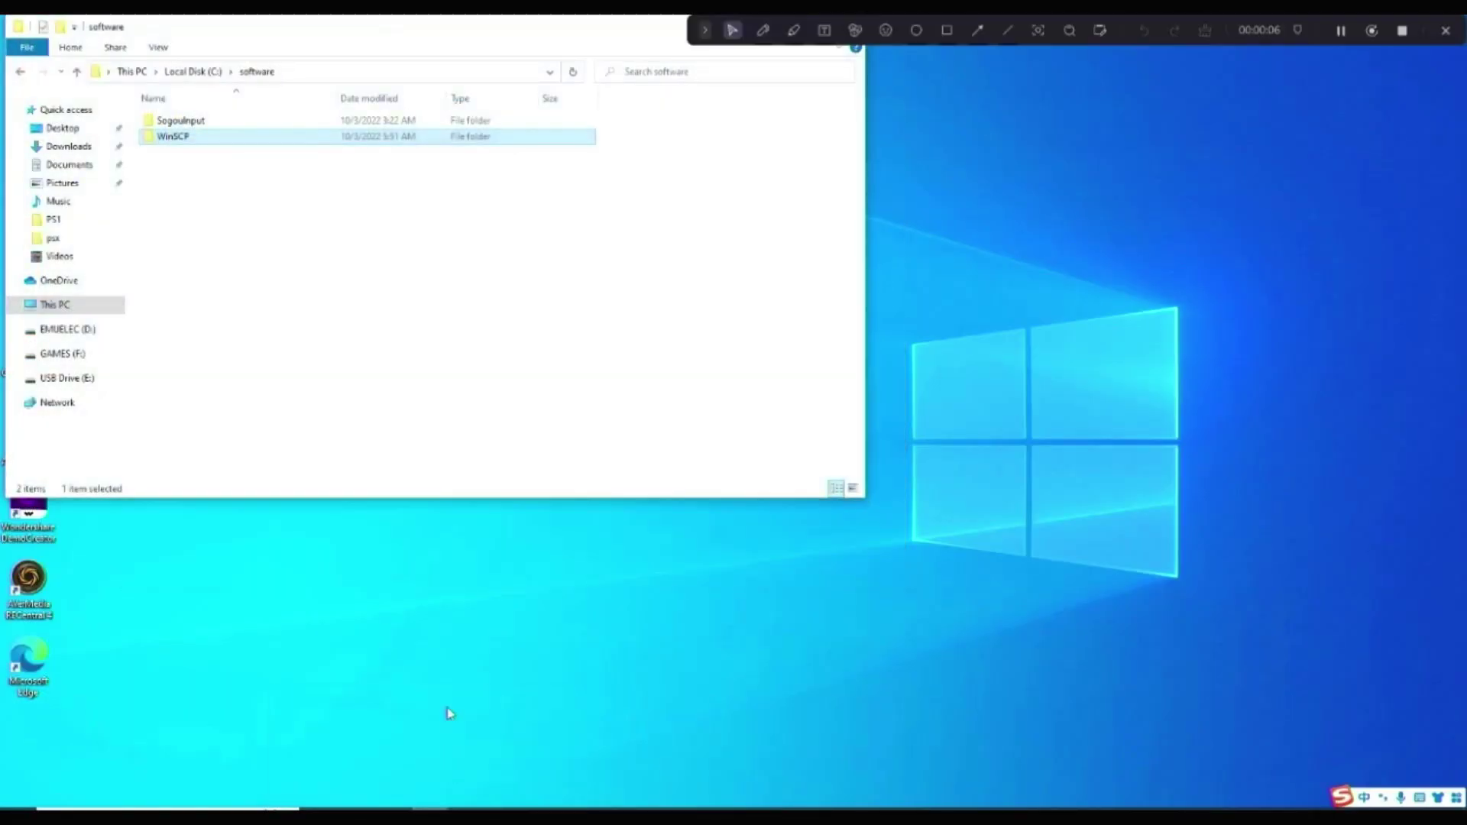
left_click(208, 136)
left_click(230, 145)
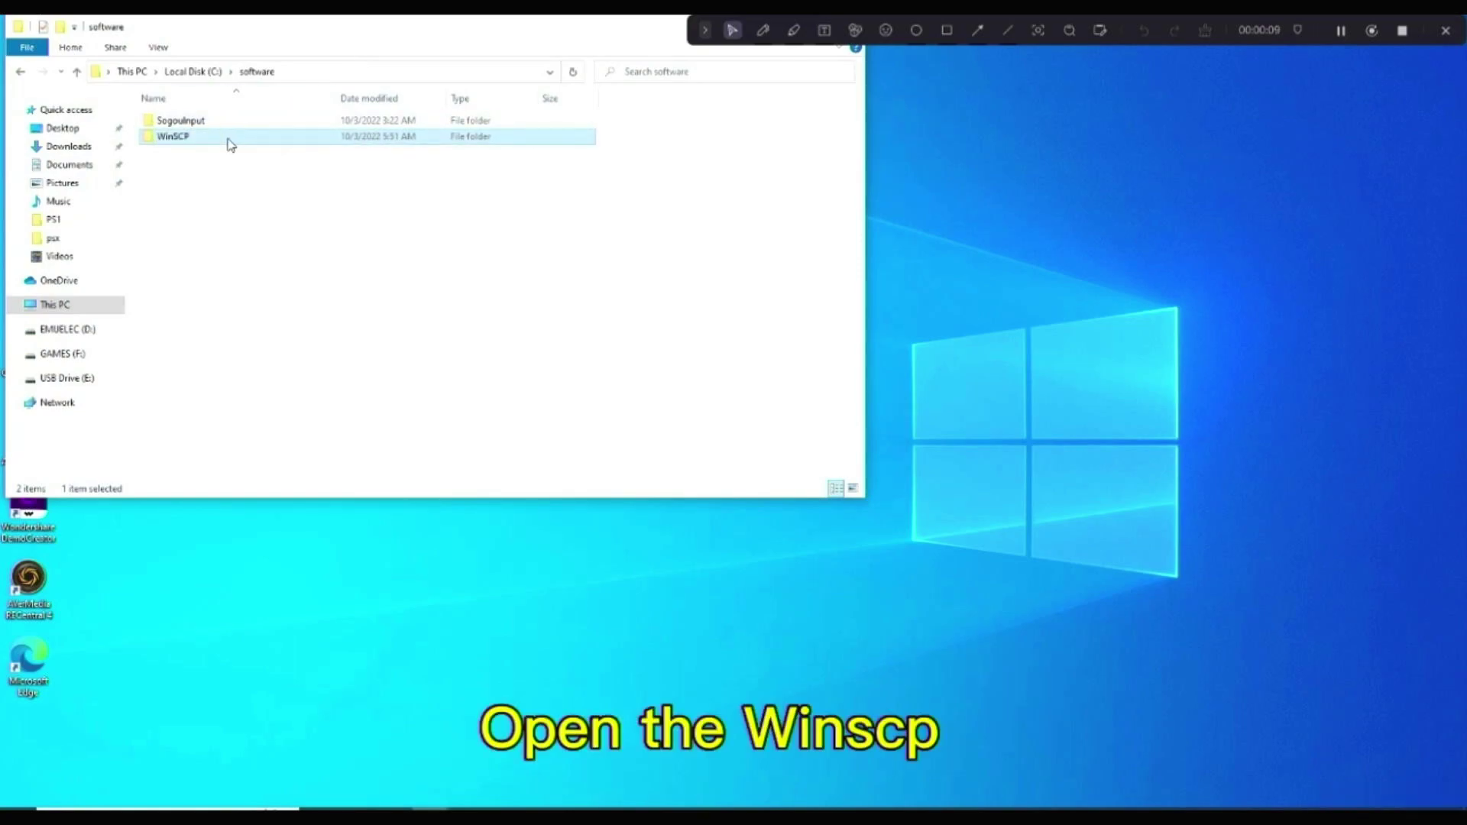
double_click(230, 145)
left_click(233, 269)
double_click(234, 267)
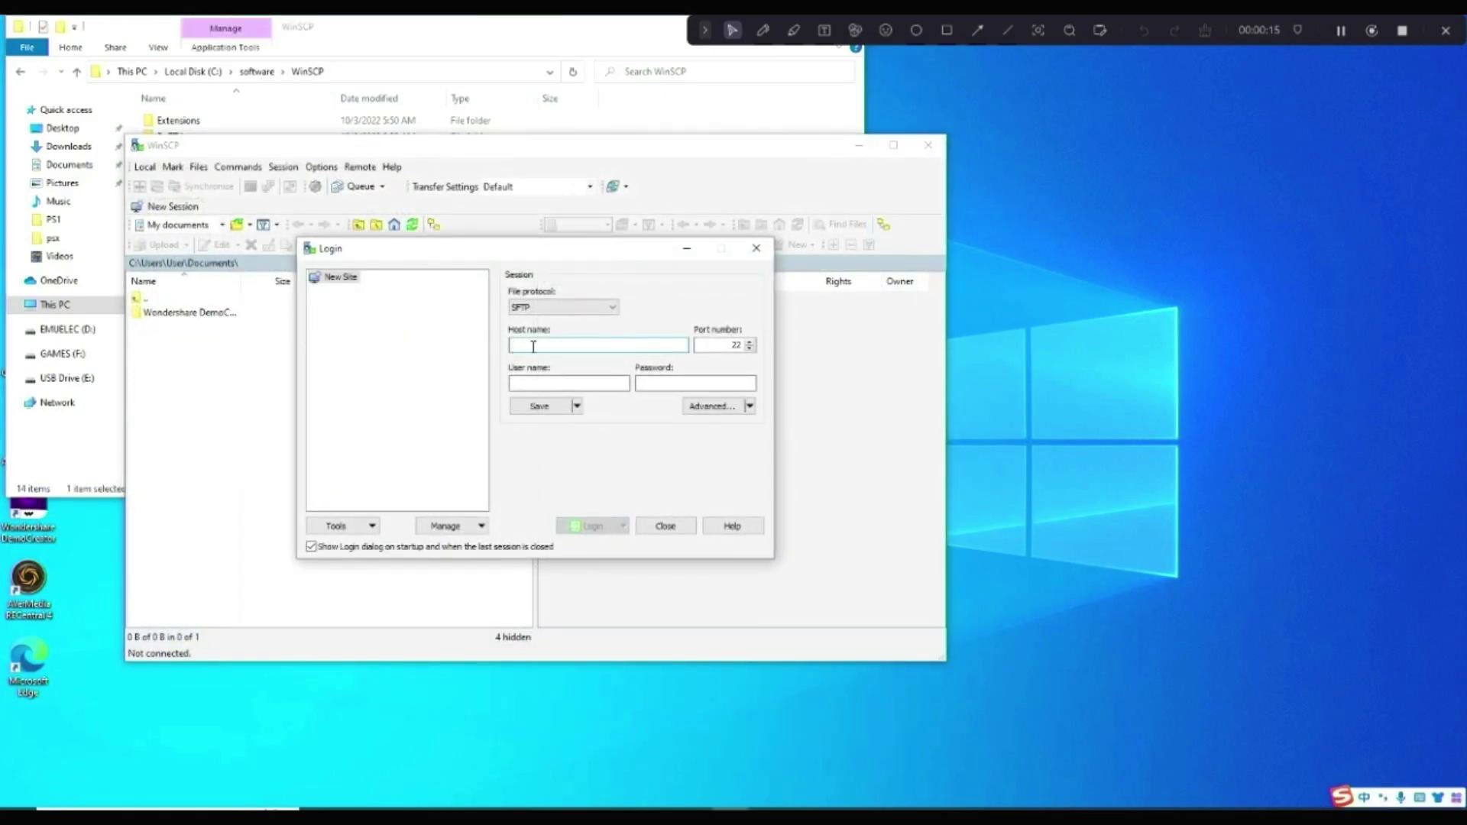
Step: Log in to the console over SFTP with its IP address, the user name root and the account password
left_click(527, 344)
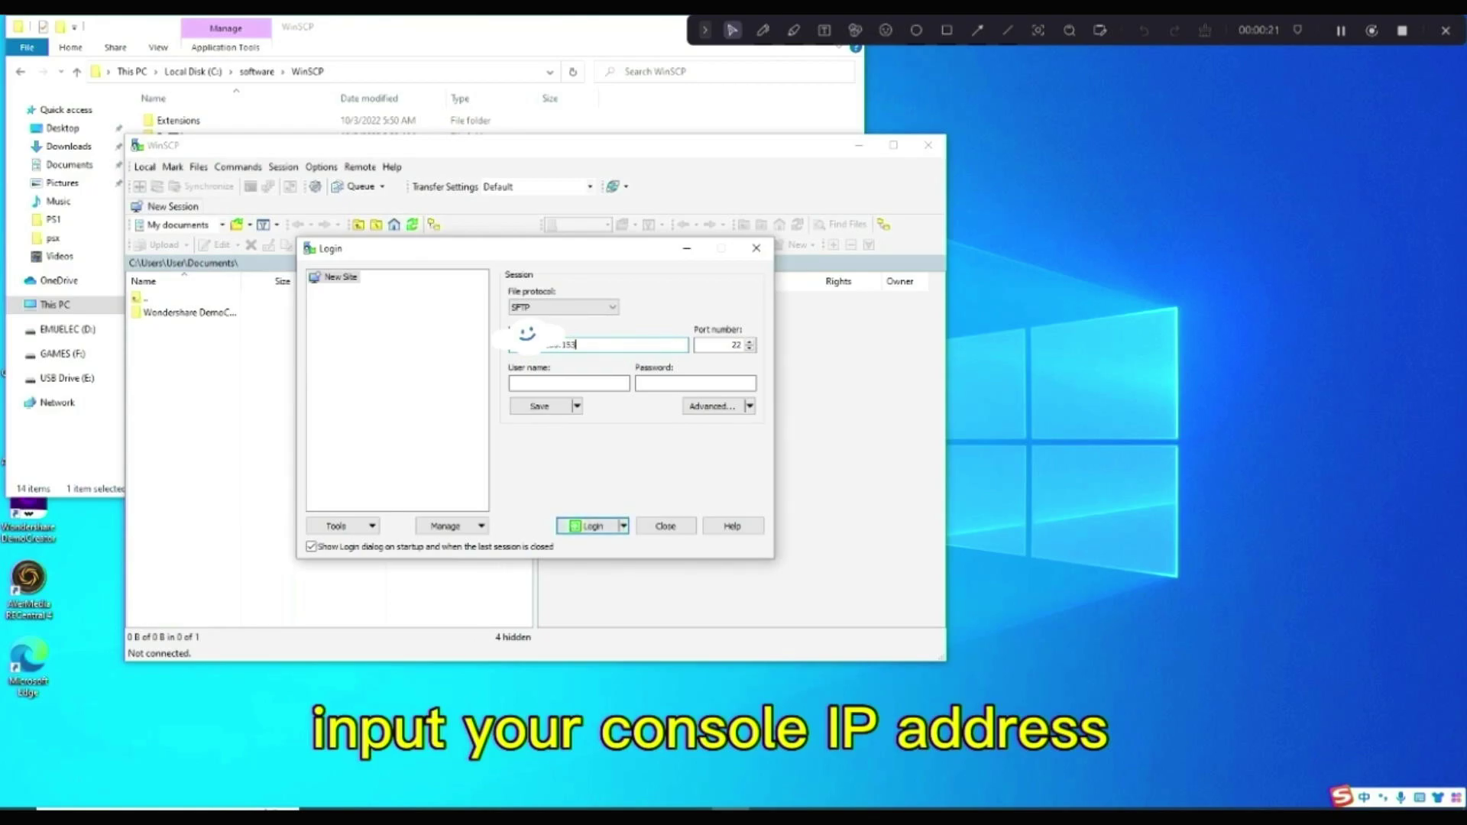
left_click(547, 382)
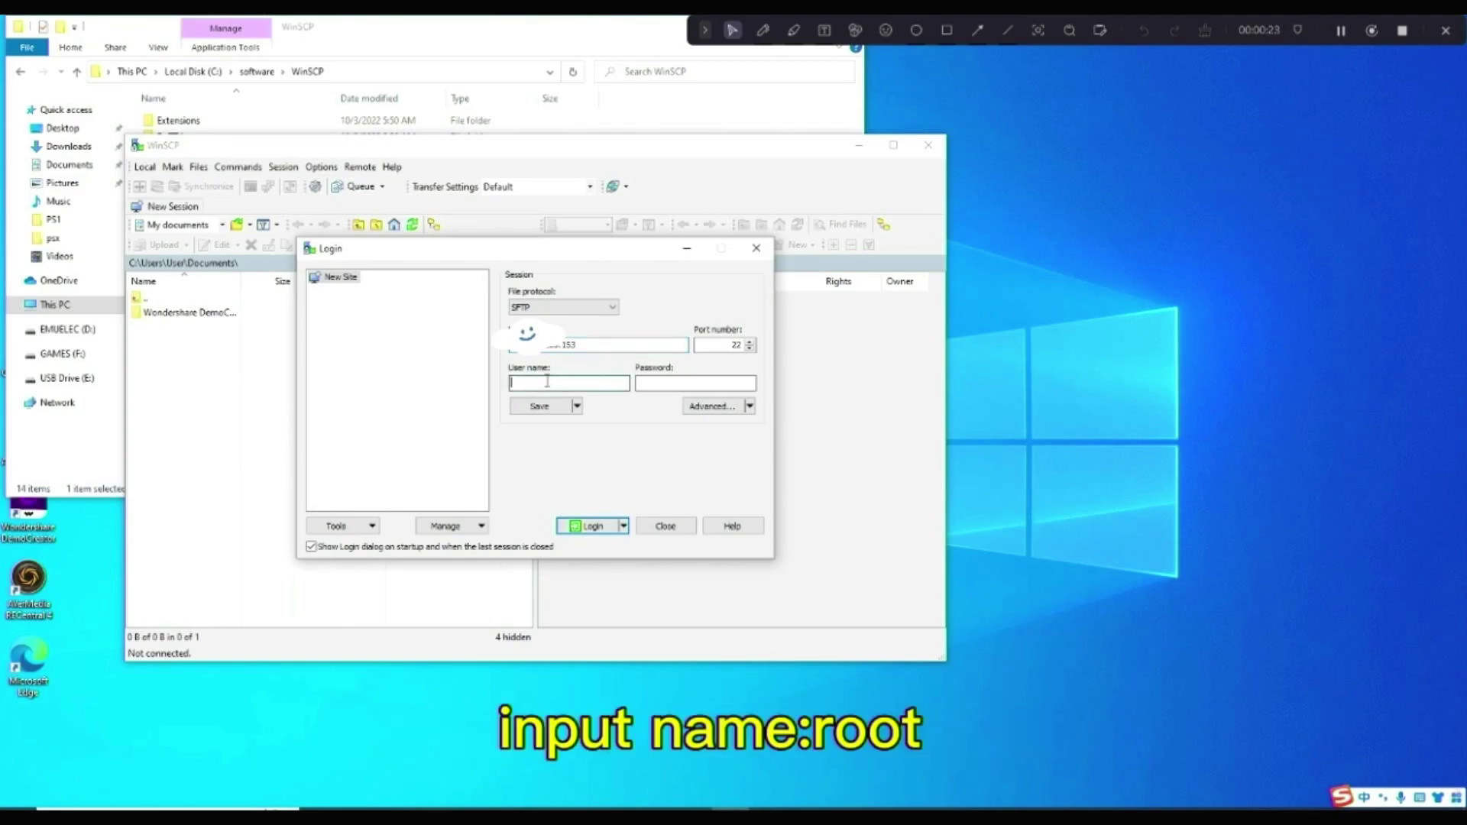
key("shift")
left_click(659, 384)
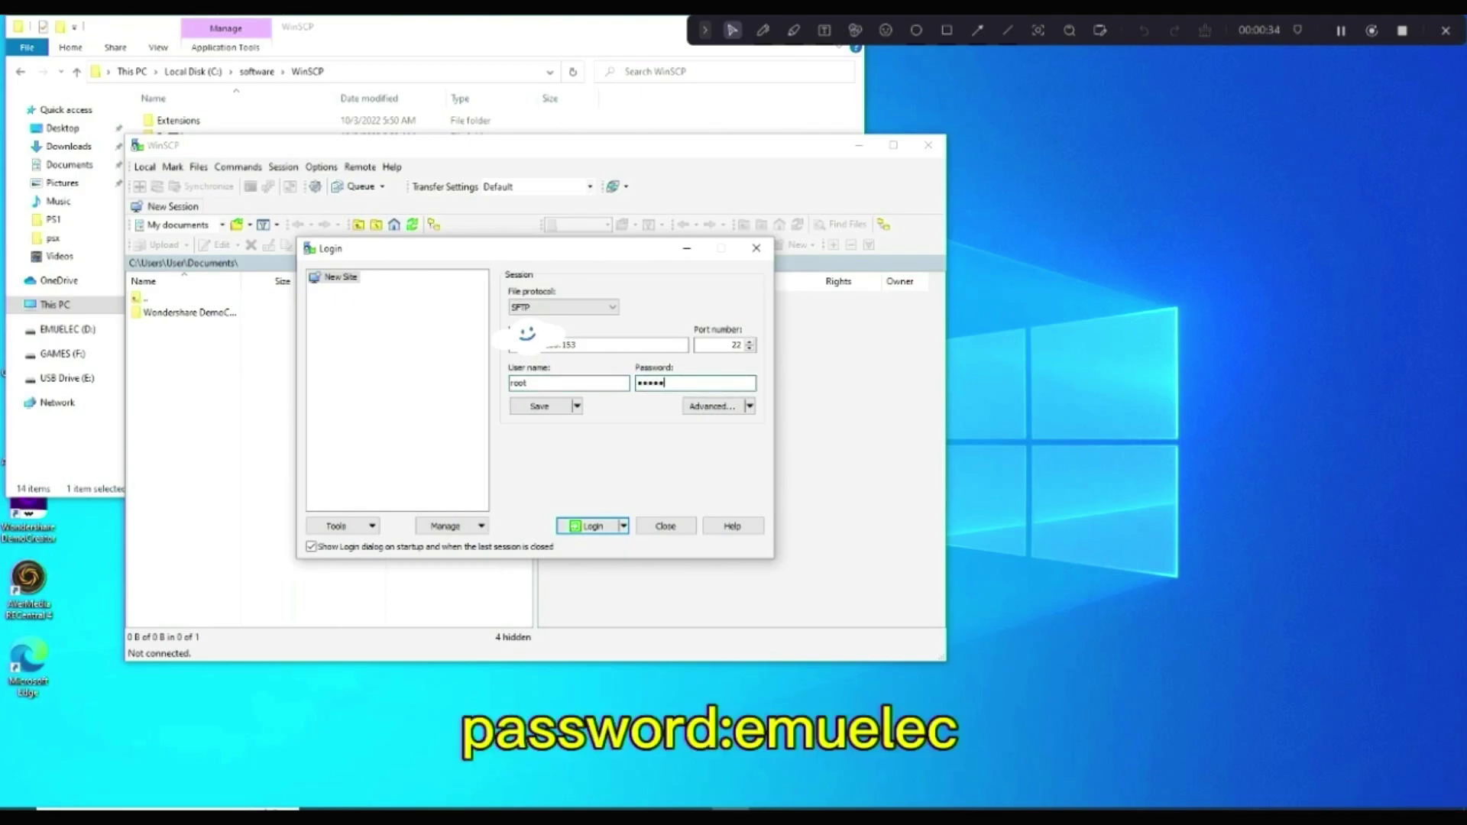
left_click(612, 521)
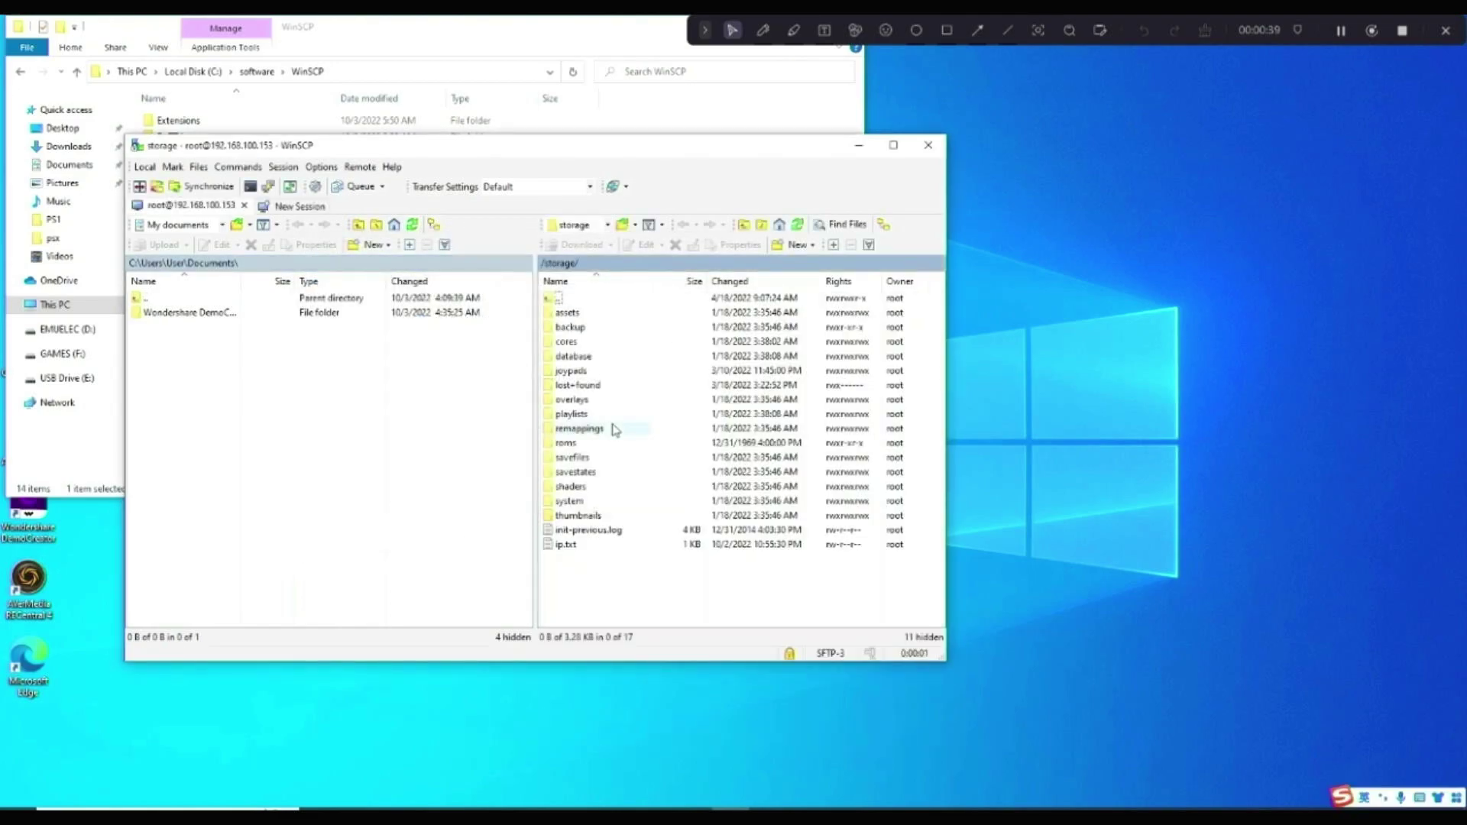
Step: Open the console's /storage/roms/psx folder, with the PS1 folder window and the WinSCP window arranged side by side
double_click(574, 445)
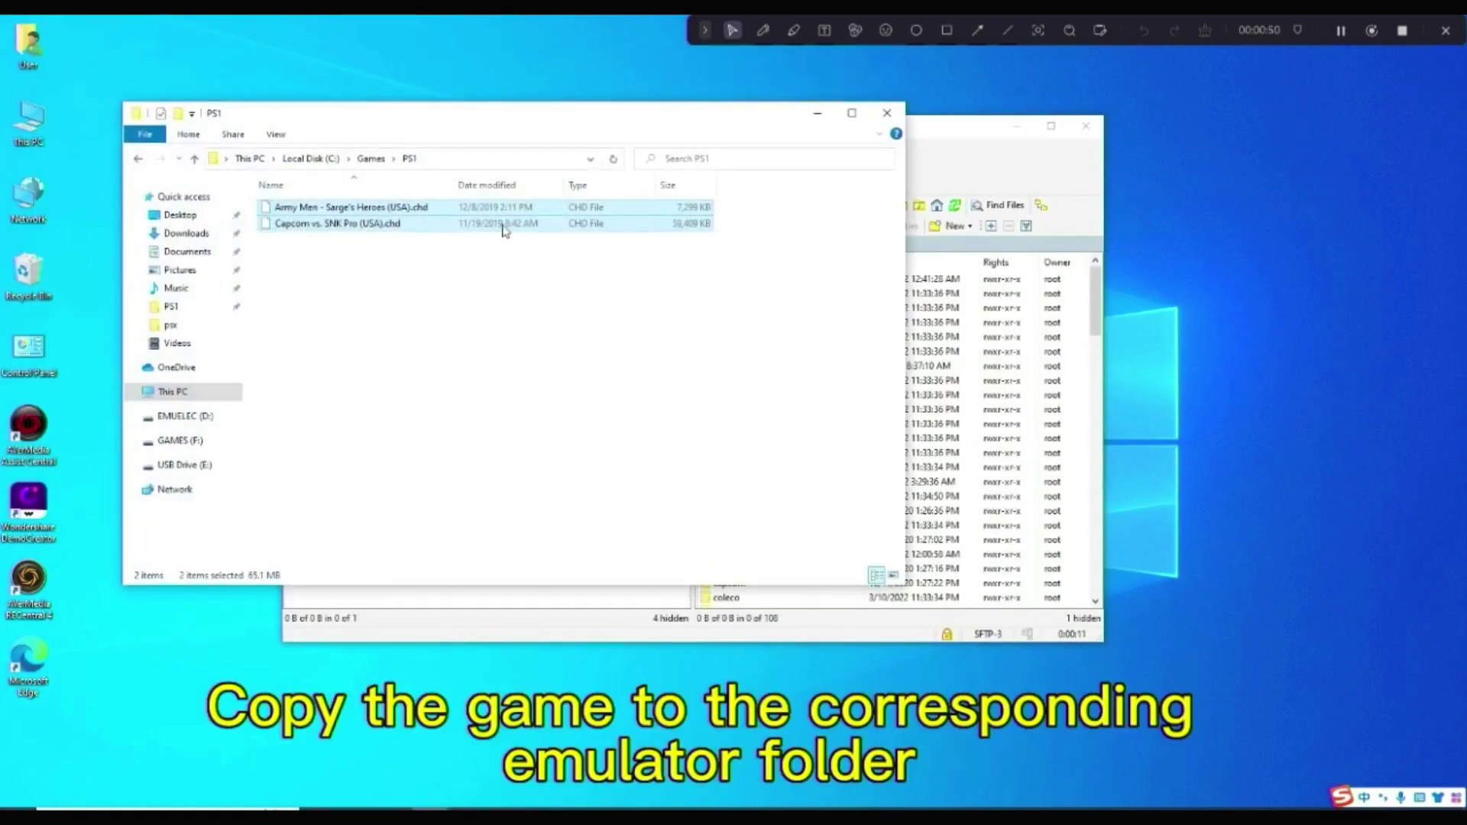
left_click_drag(609, 113, 475, 169)
left_click_drag(904, 128, 1154, 150)
scroll(1008, 535, "down", 5)
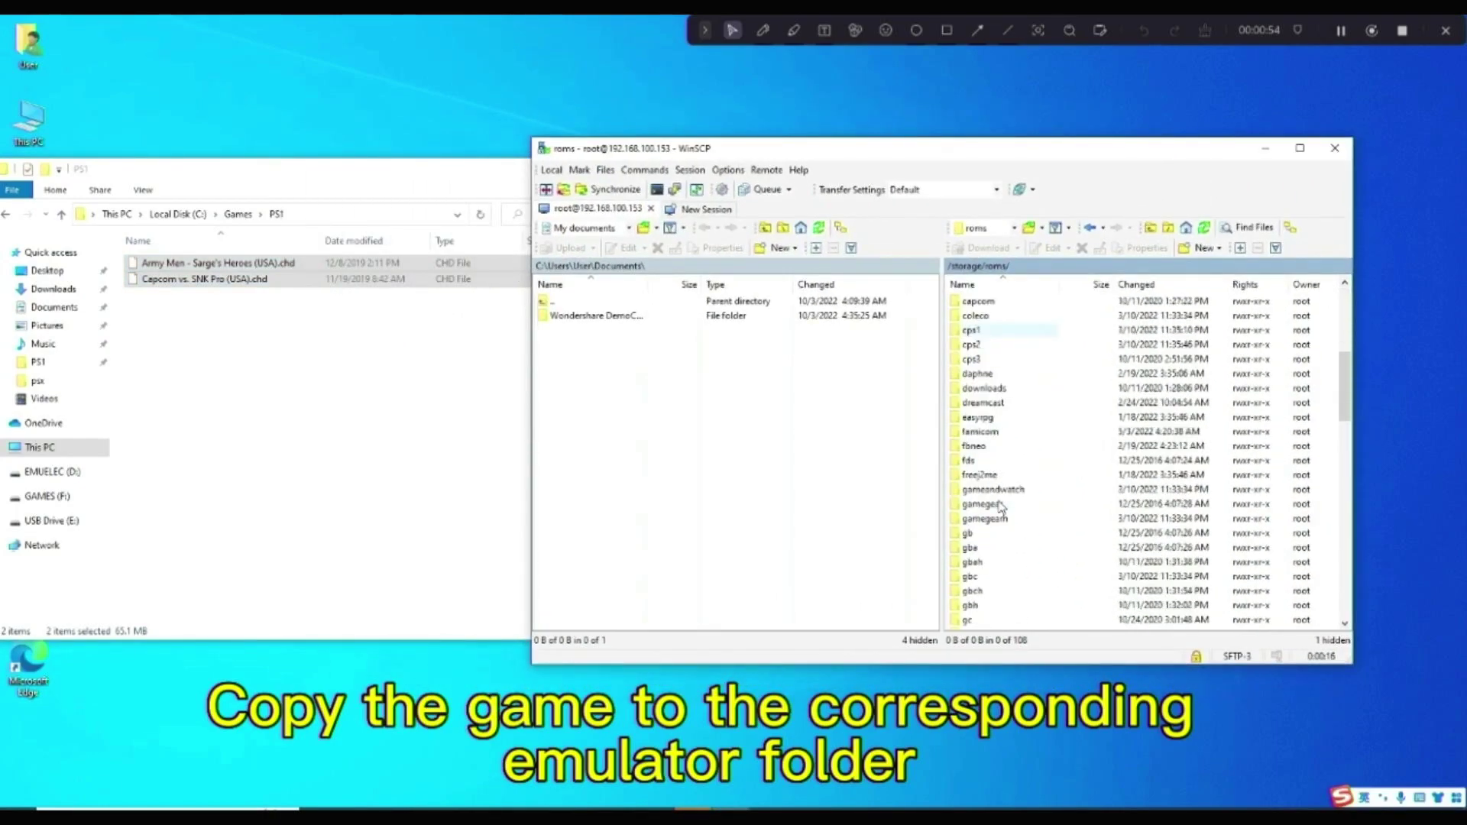
scroll(1001, 505, "down", 12)
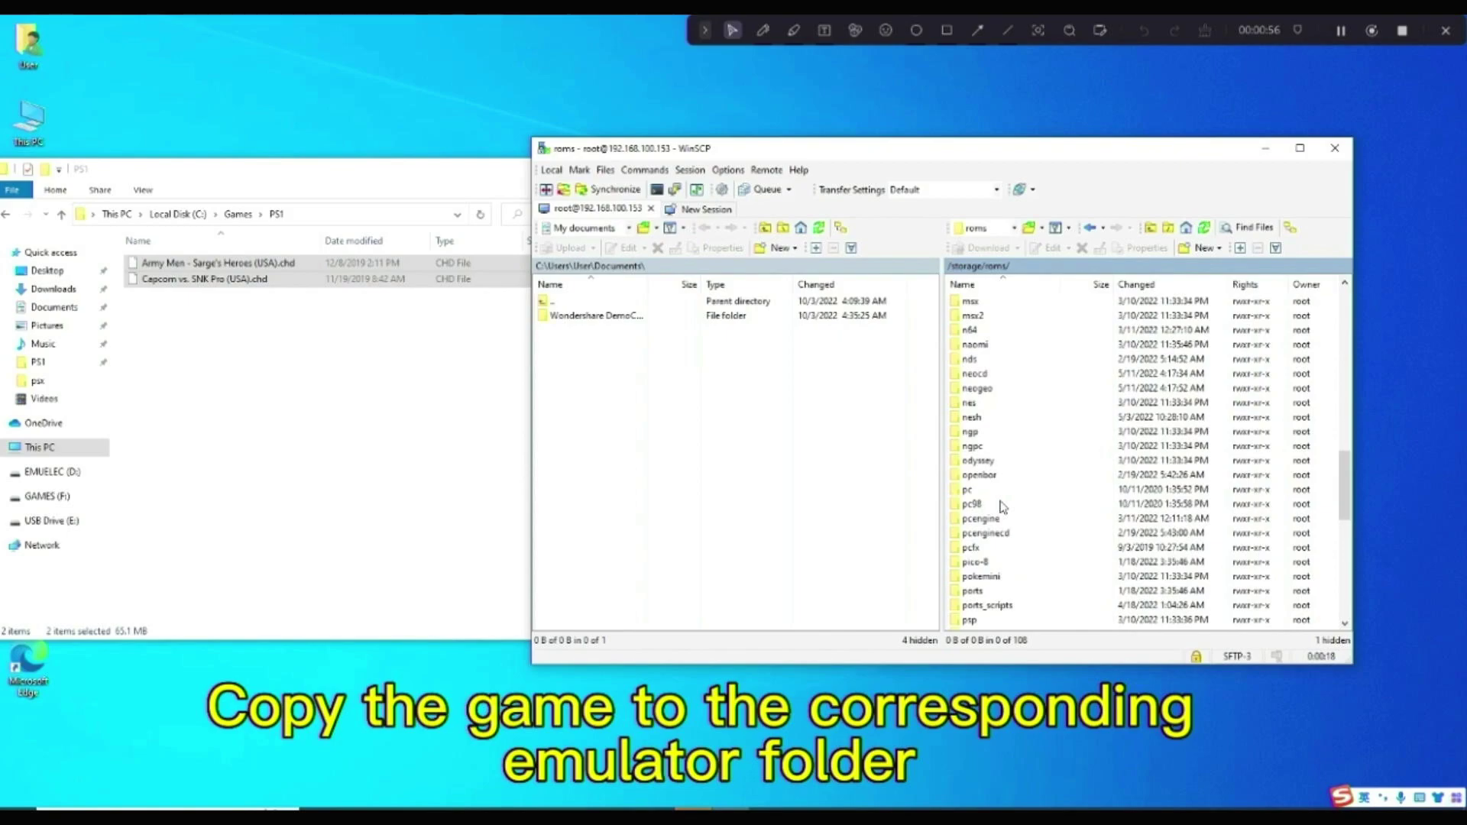
scroll(1002, 506, "down", 5)
double_click(979, 562)
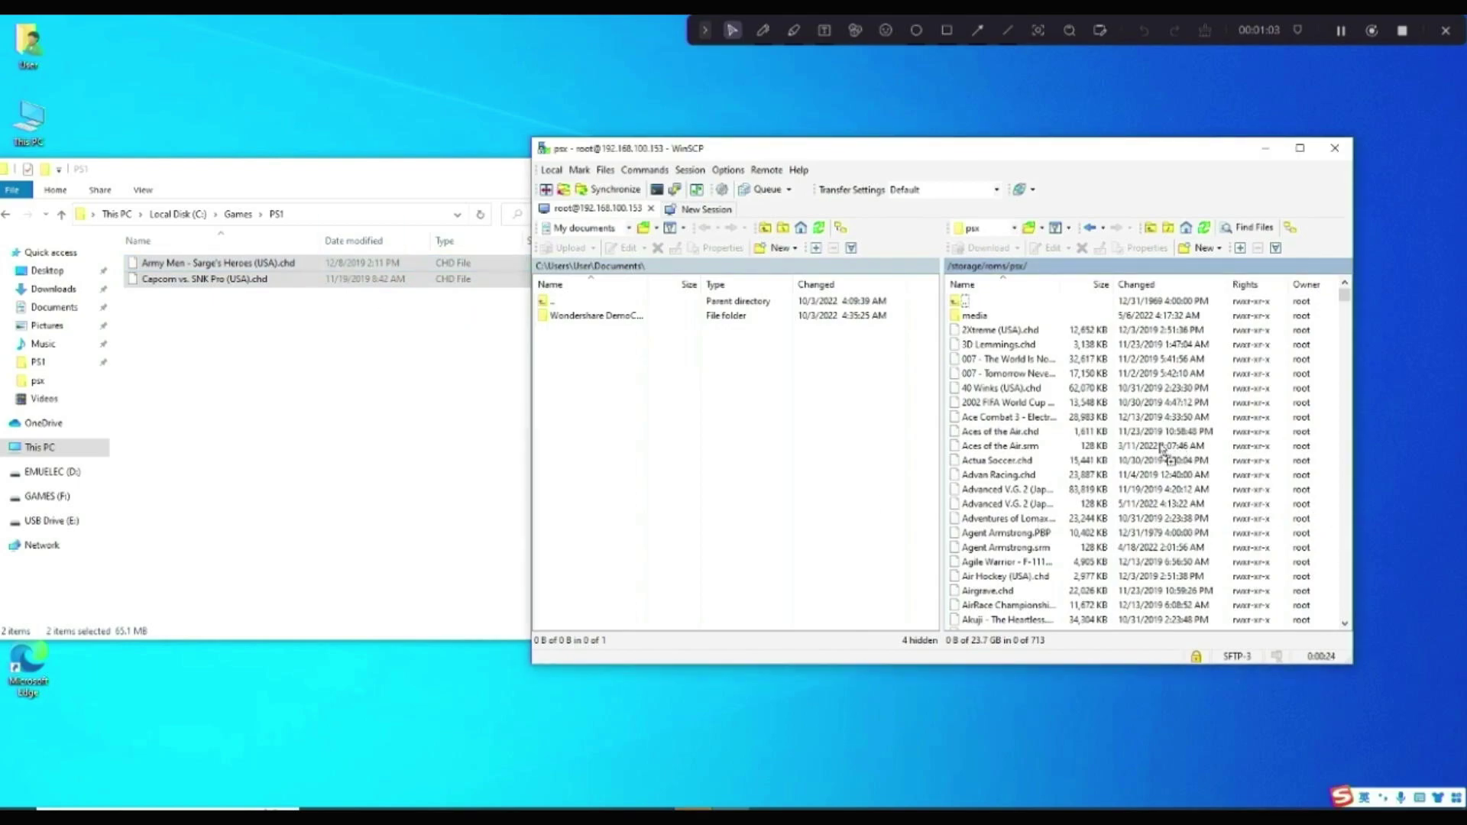
Step: Upload the two selected CHD games from the PS1 folder to /storage/roms/psx/ with the default transfer settings
left_click_drag(1101, 429, 1101, 429)
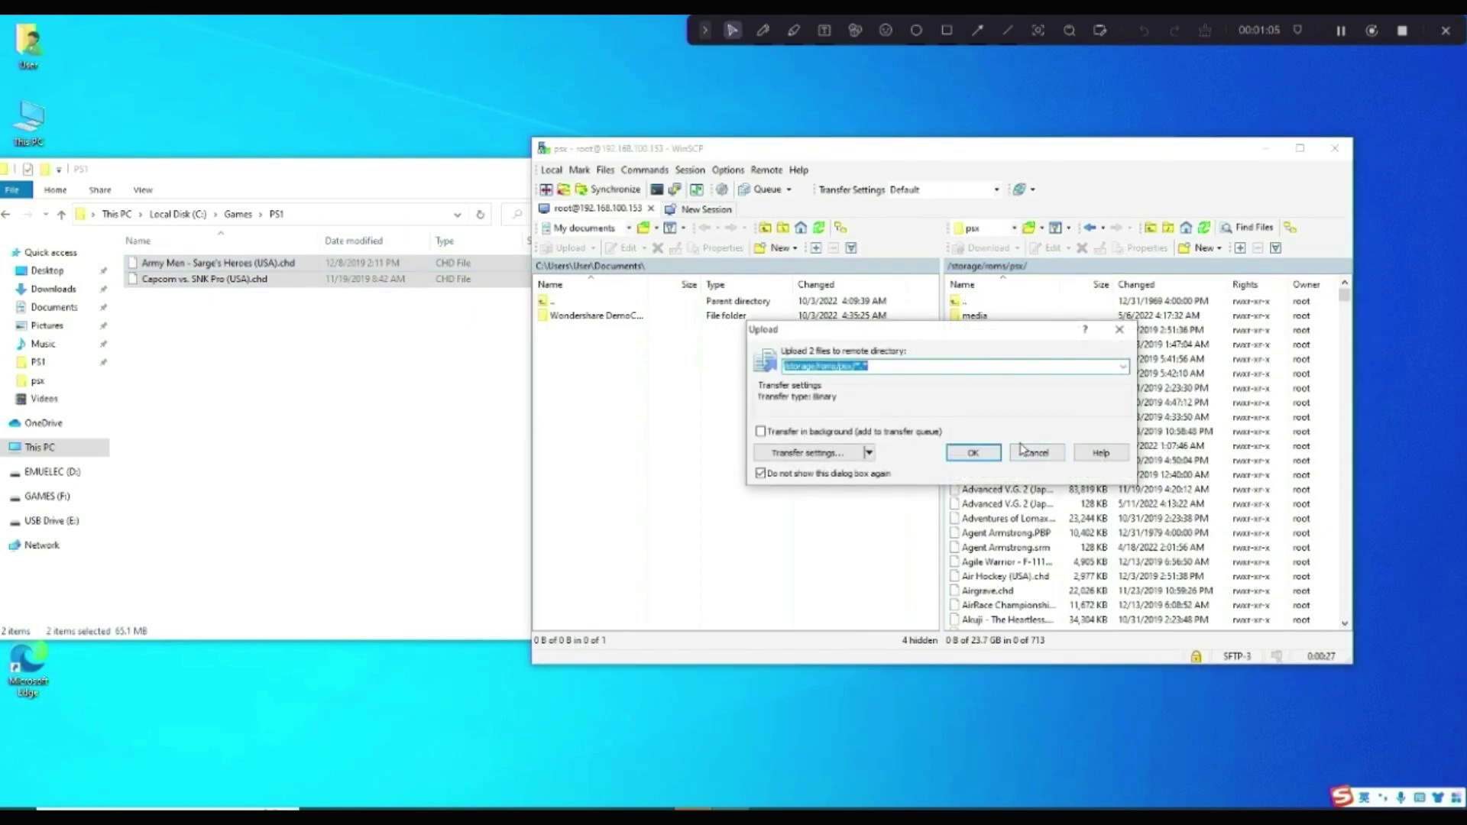
left_click(973, 454)
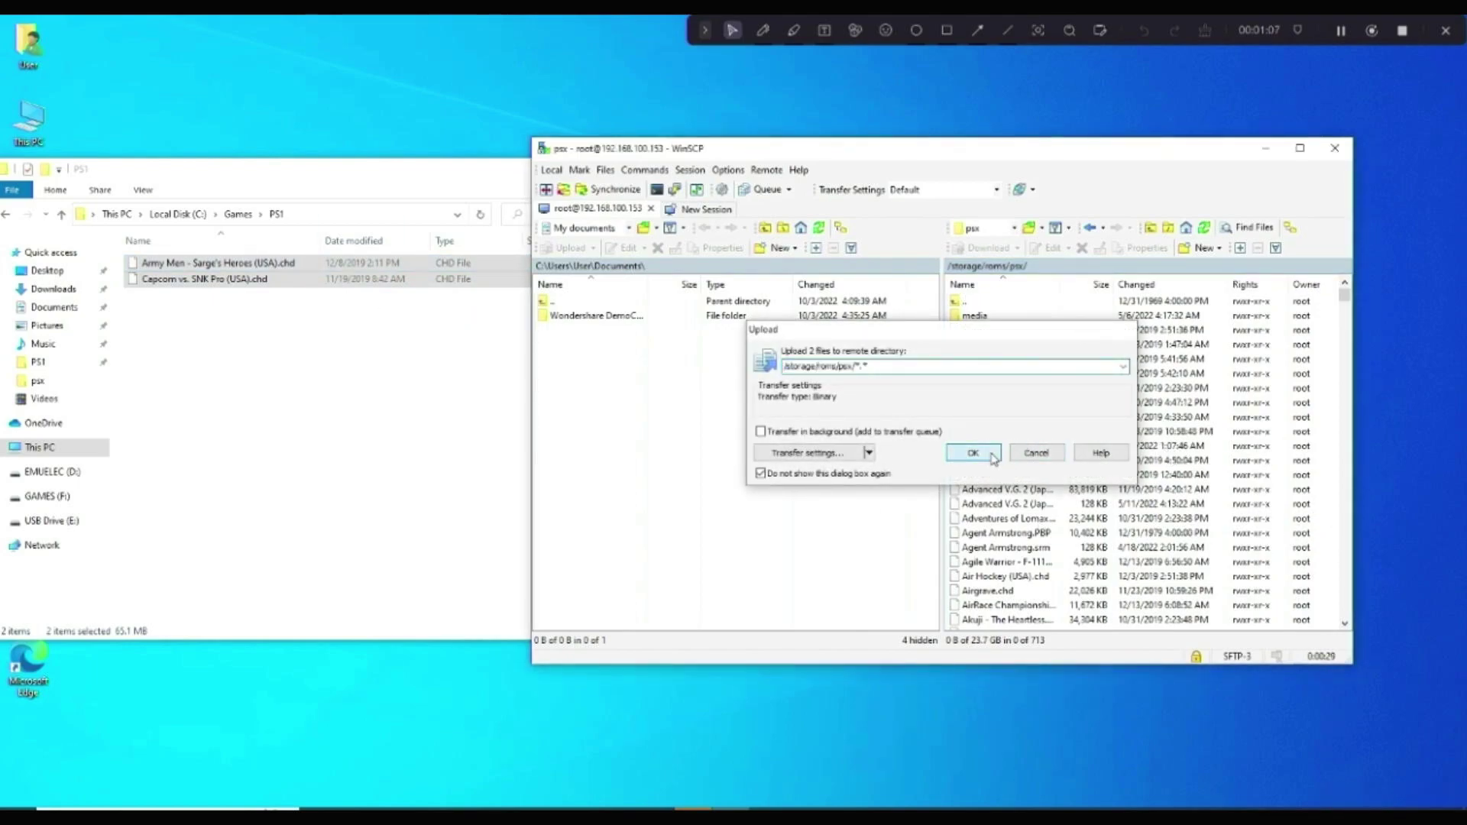
left_click(904, 469)
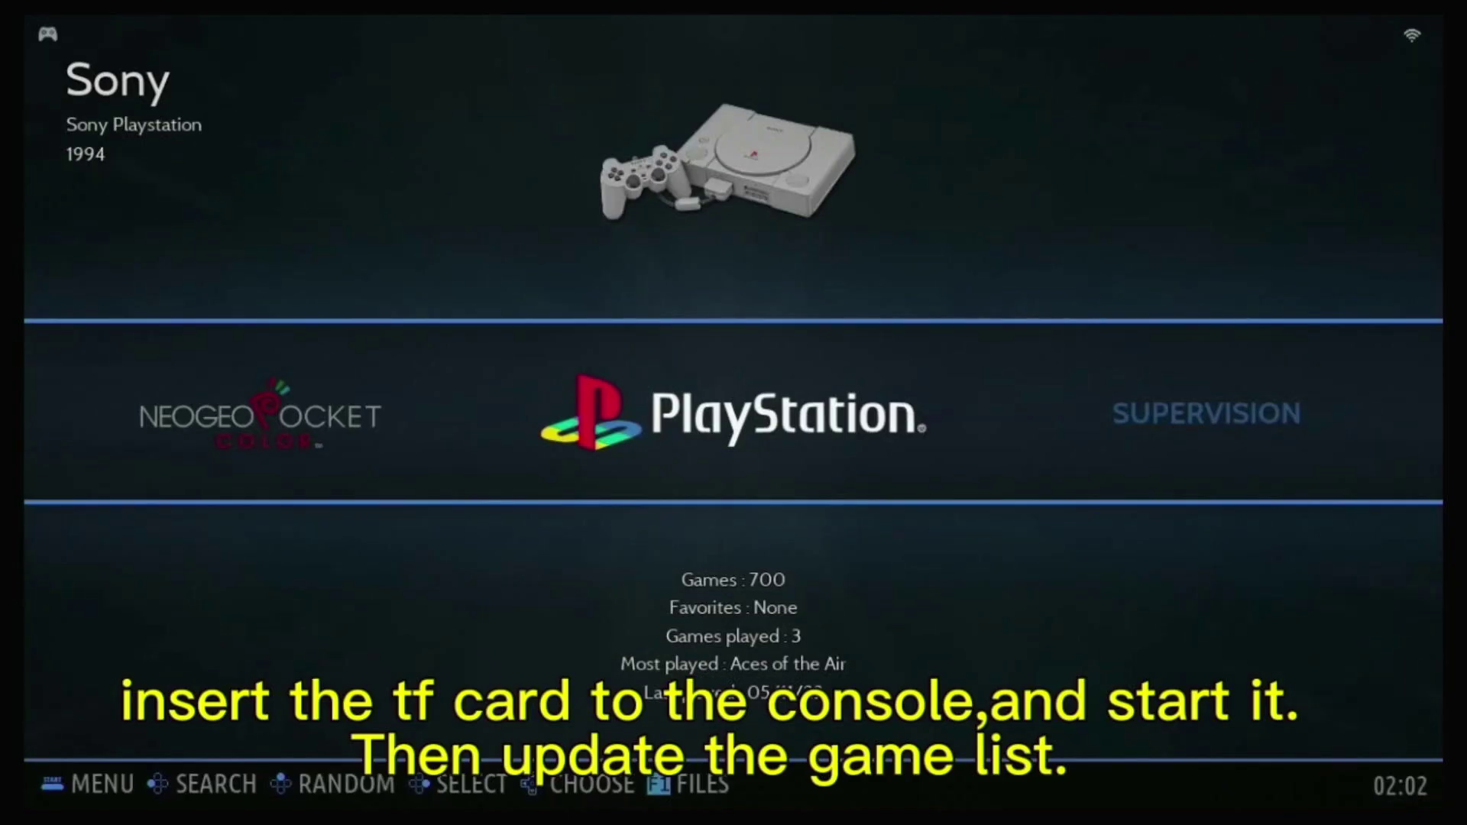
Step: Open the console's PlayStation game list, run Update Gamelists from the game settings and confirm it
key("Return")
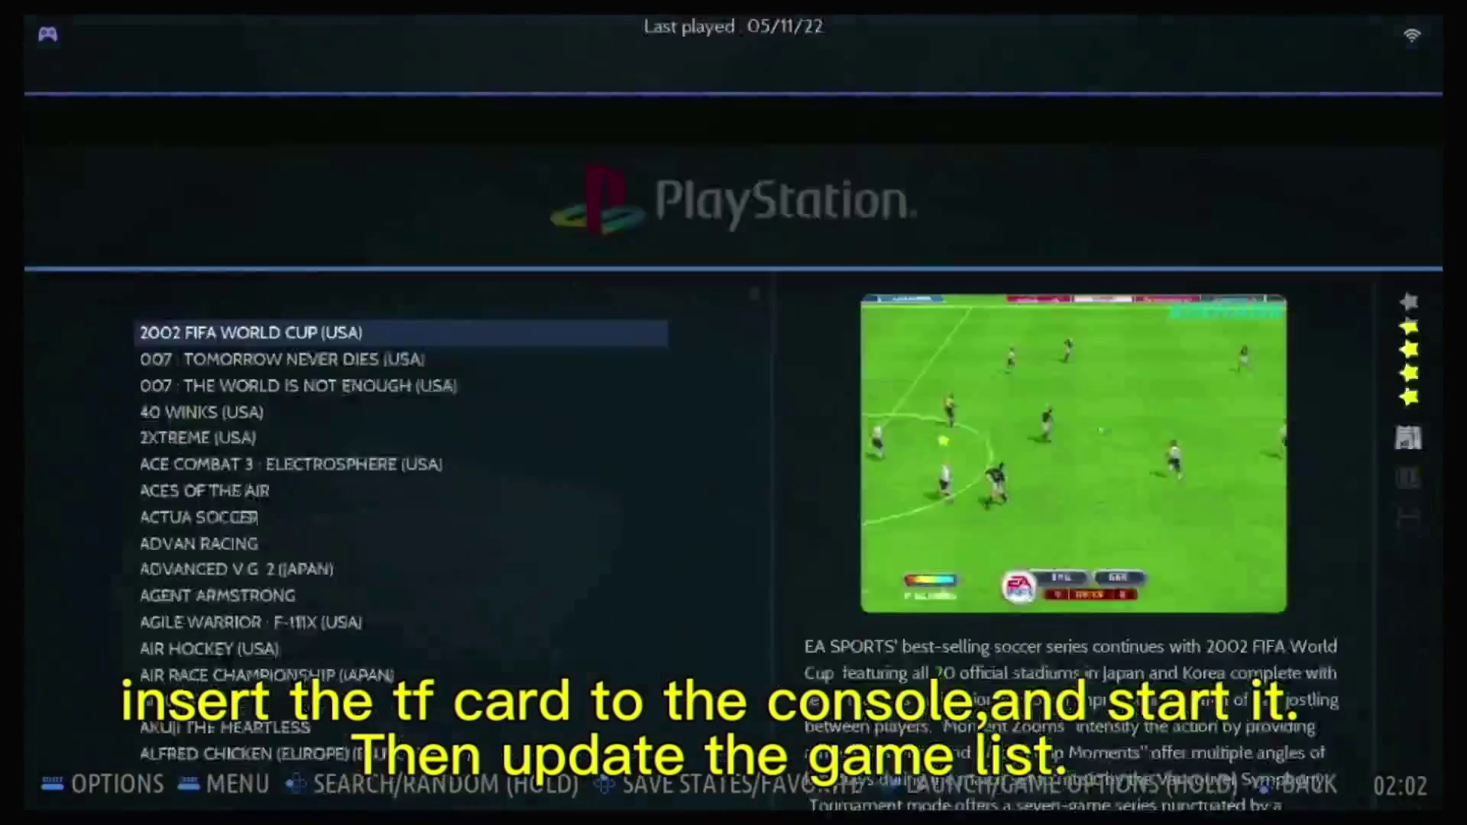
key("Escape")
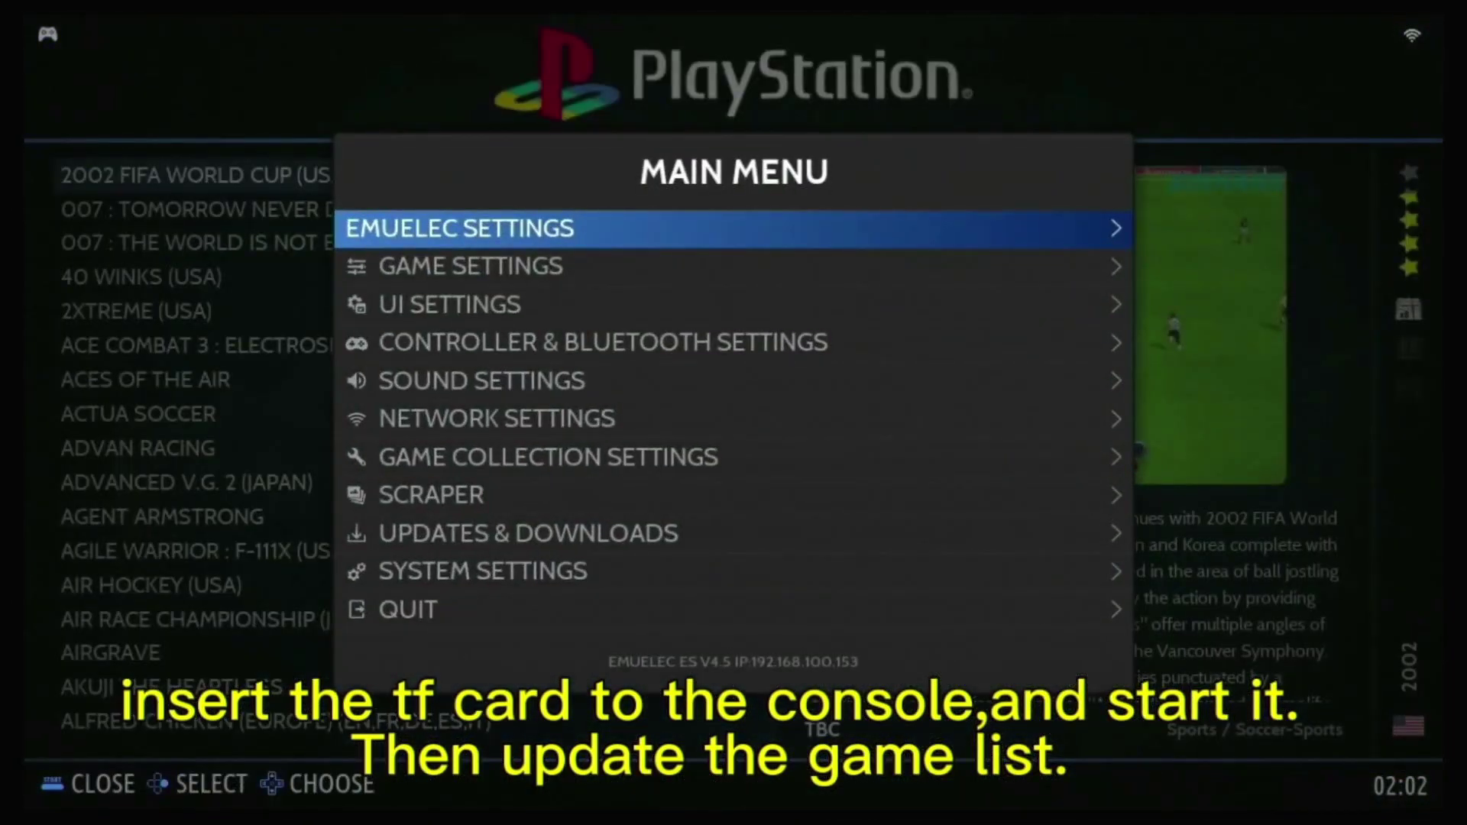
key("Down")
key("Return")
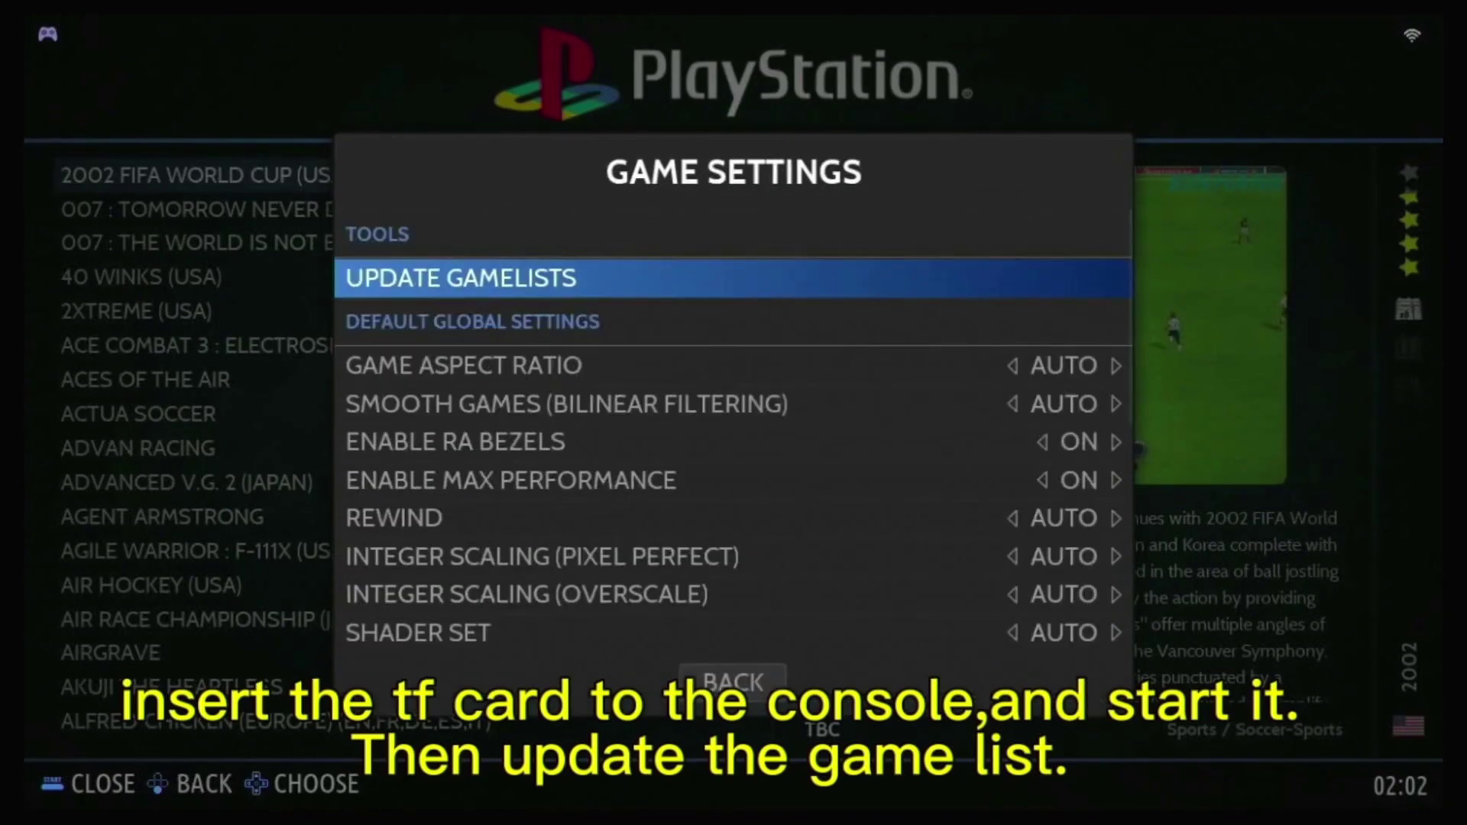
key("Return")
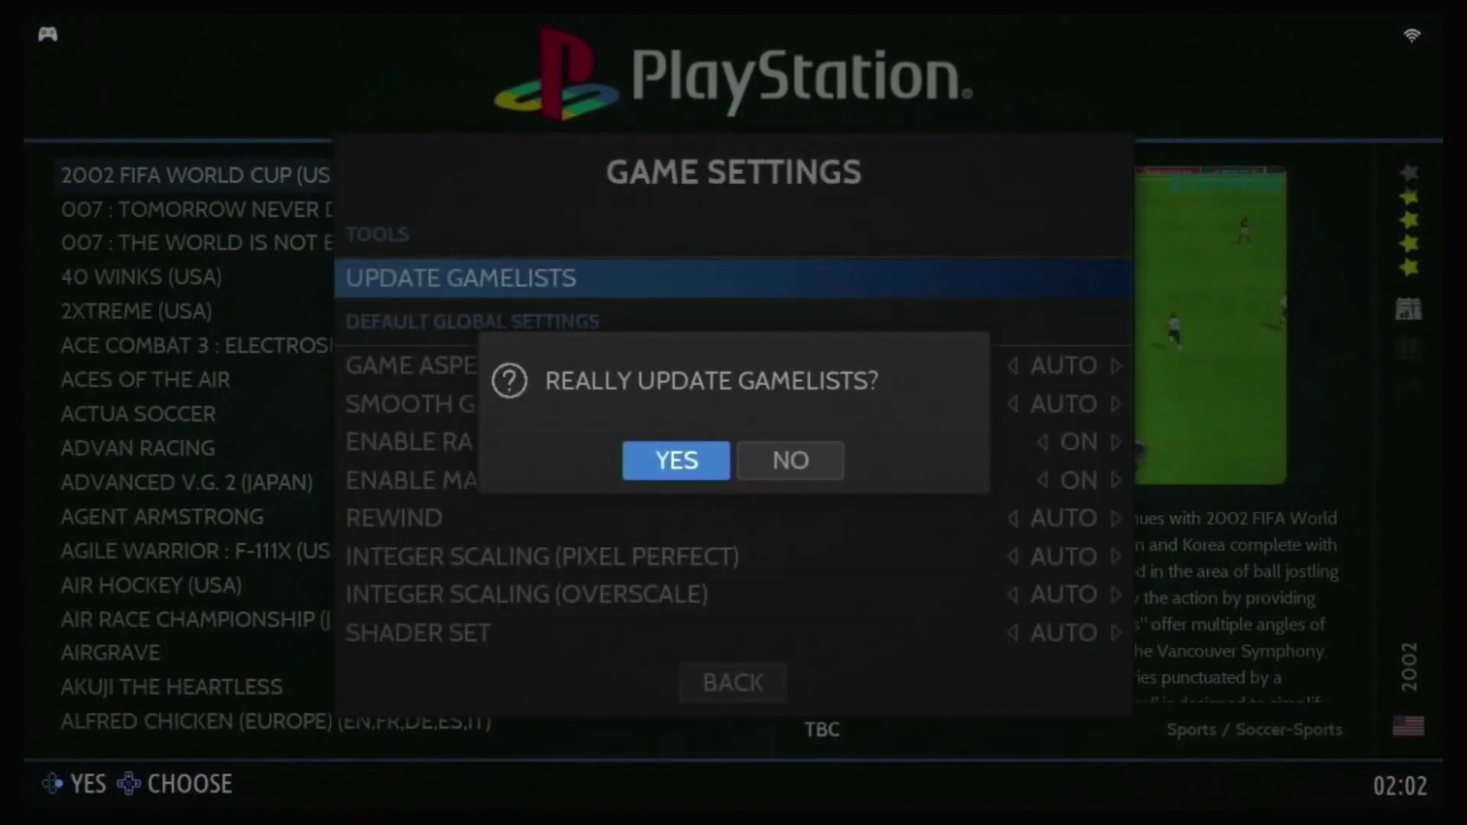
key("Return")
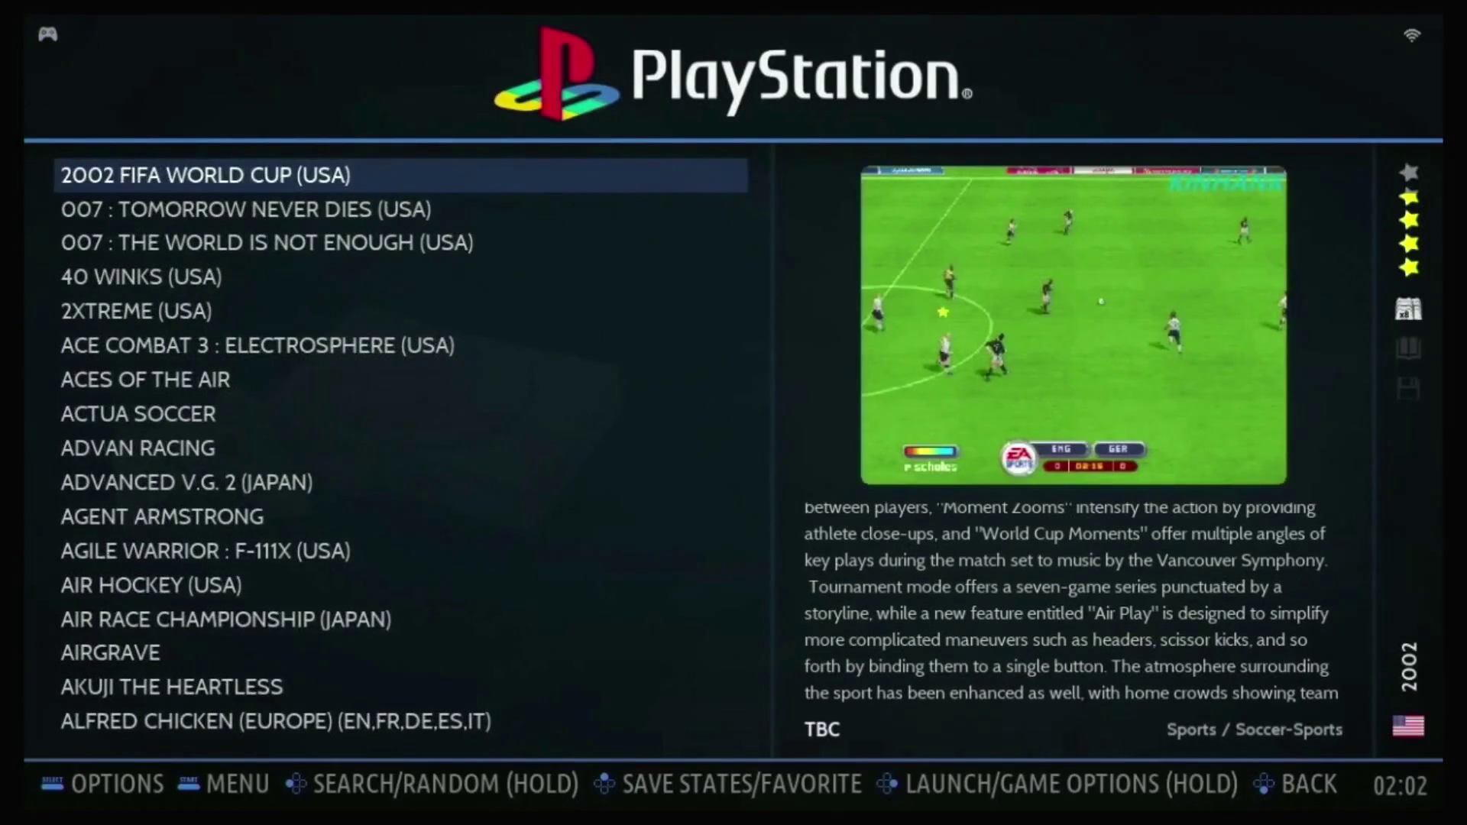
Step: Look through the PlayStation game list for the newly added Army Men: Sarge's Heroes (USA)
left_click(244, 209)
key("Down")
key("Down")
key("Down")
key("Down")
key("Down")
key("Down")
key("Down")
key("Down")
key("Down")
key("Down")
key("Down")
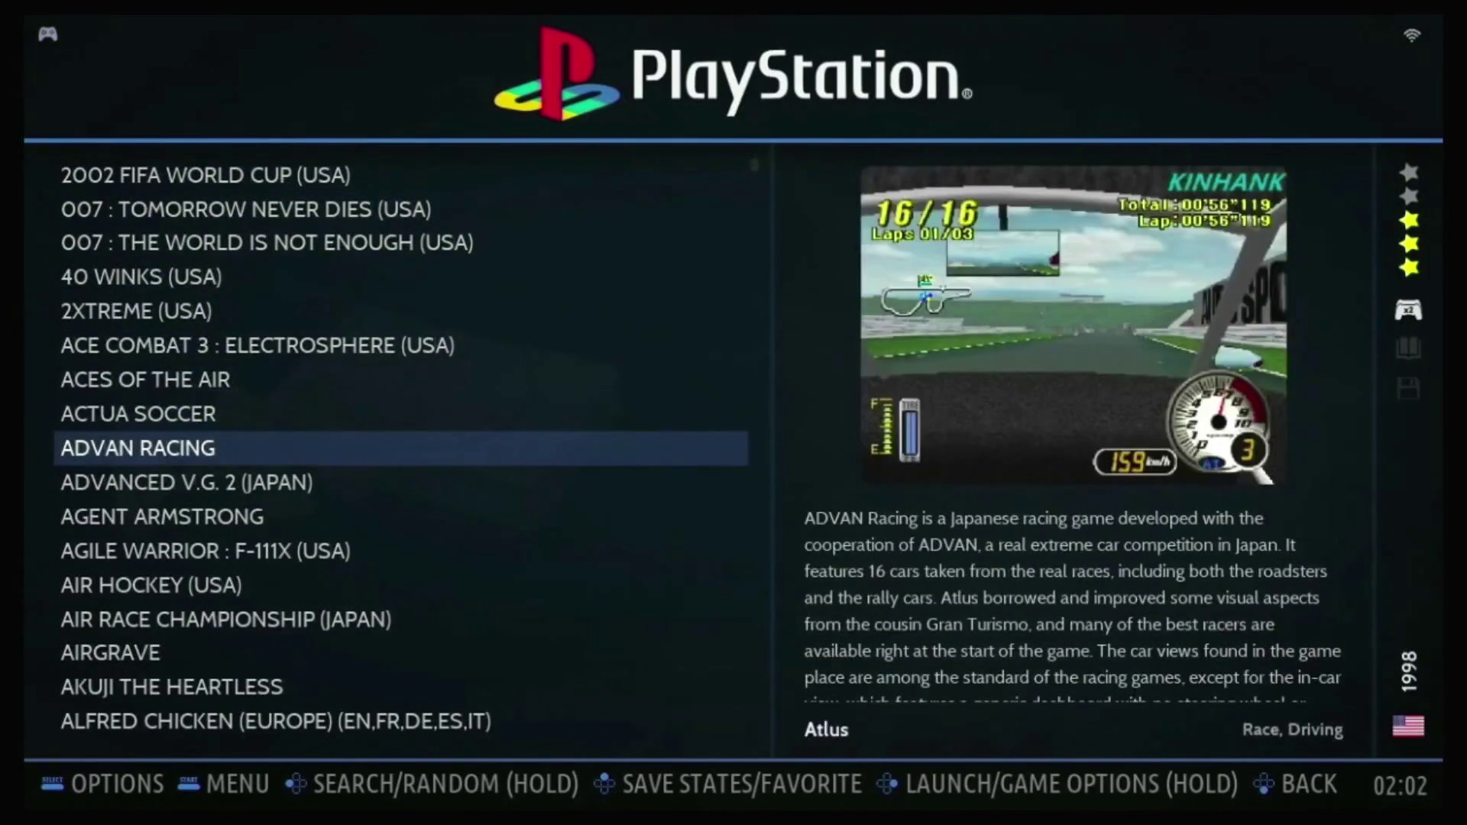
key("Down")
key("Down")
key("Down")
key("Down")
key("Down")
key("Down")
key("Down")
key("Down")
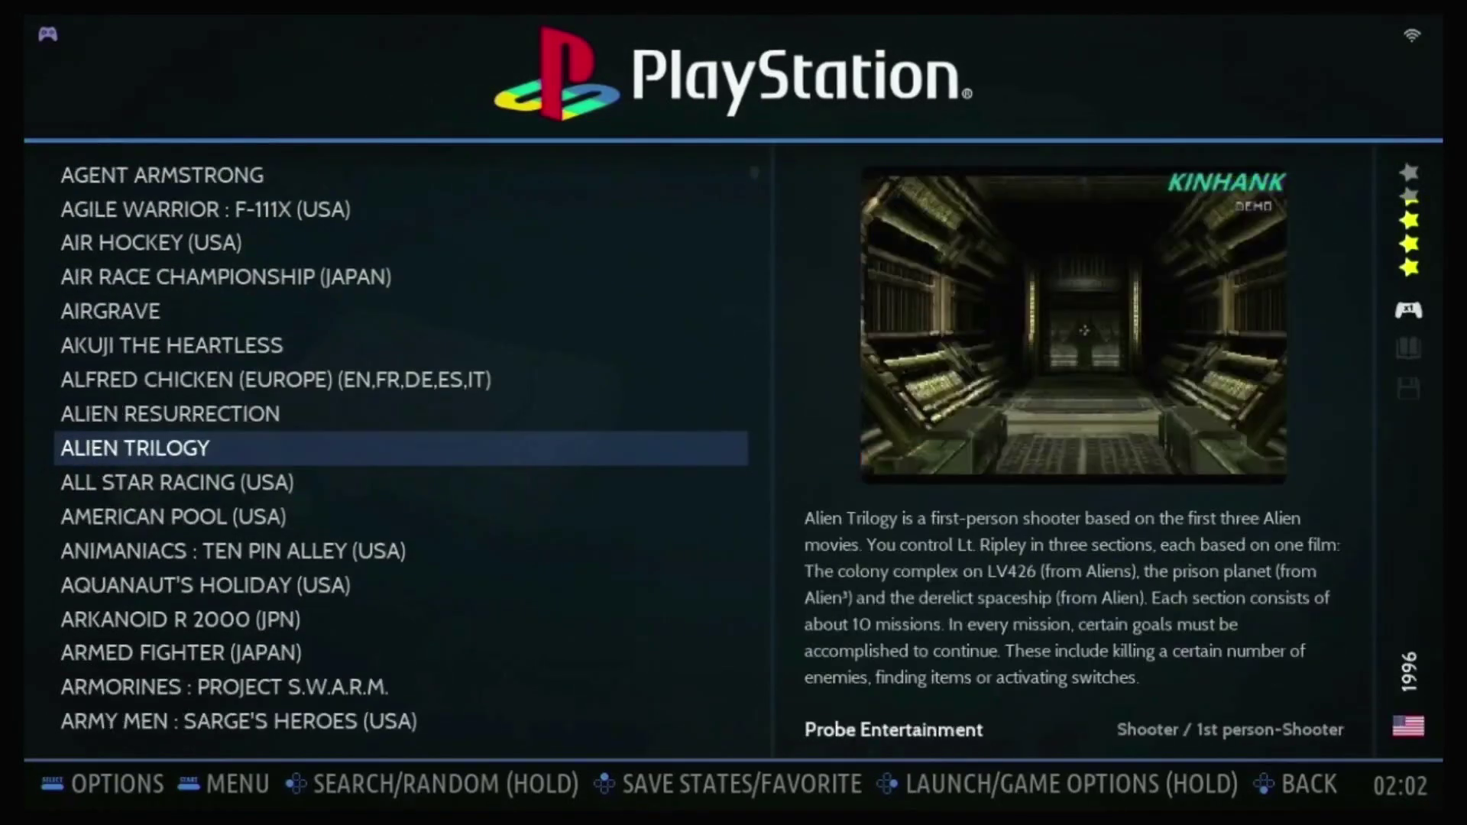
key("Down")
key("Down")
key("Down")
key("Down")
key("Down")
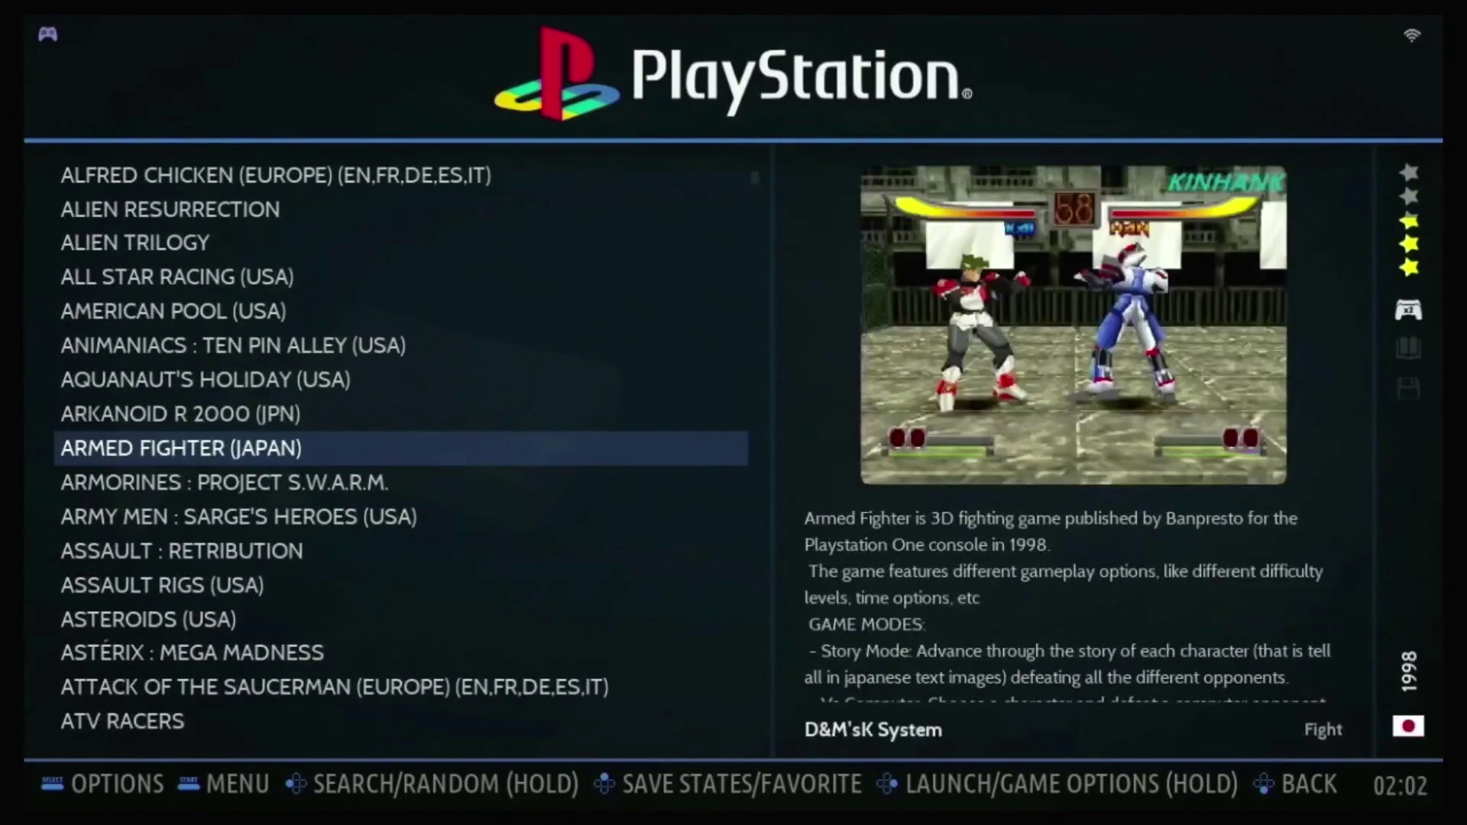
key("Down")
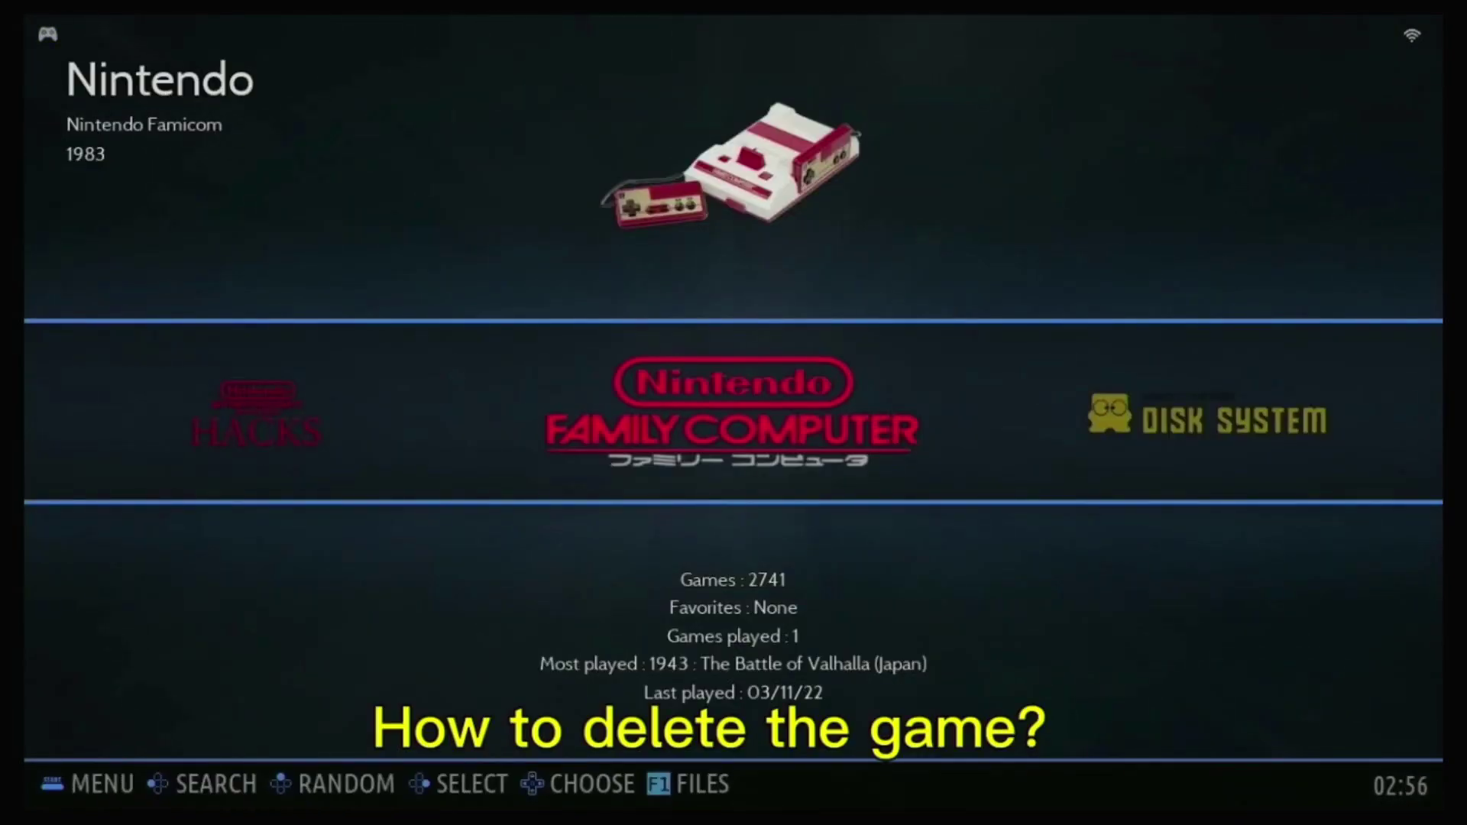
Step: In the Nintendo Family Computer list, select 10 Yard Fight (Japan) (Rev 1) and open its game options
key("Return")
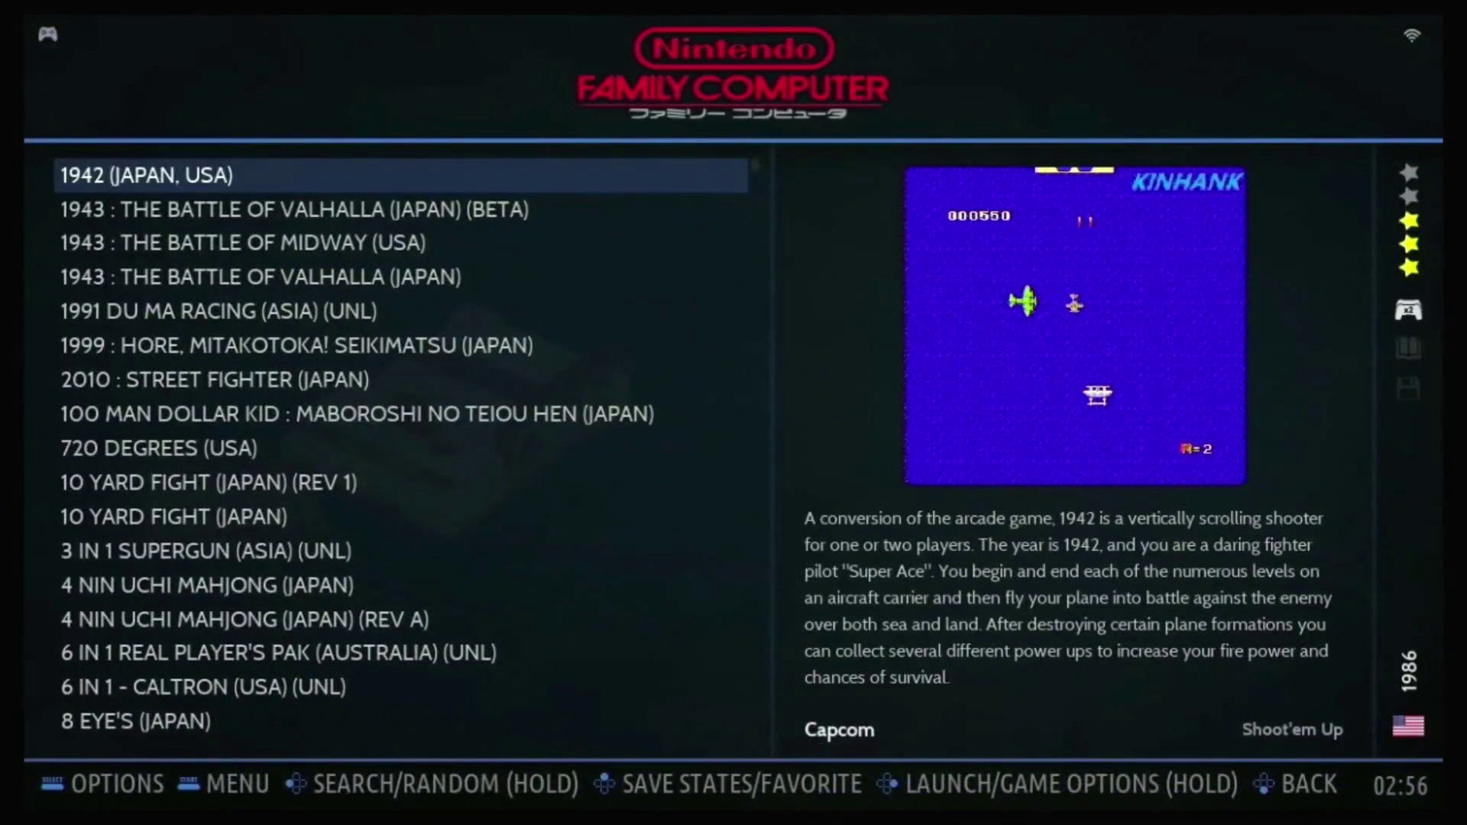
key("Down")
key("Down")
key("Down")
key("Down")
key("Down")
key("Down")
key("Down")
key("Down")
key("Down")
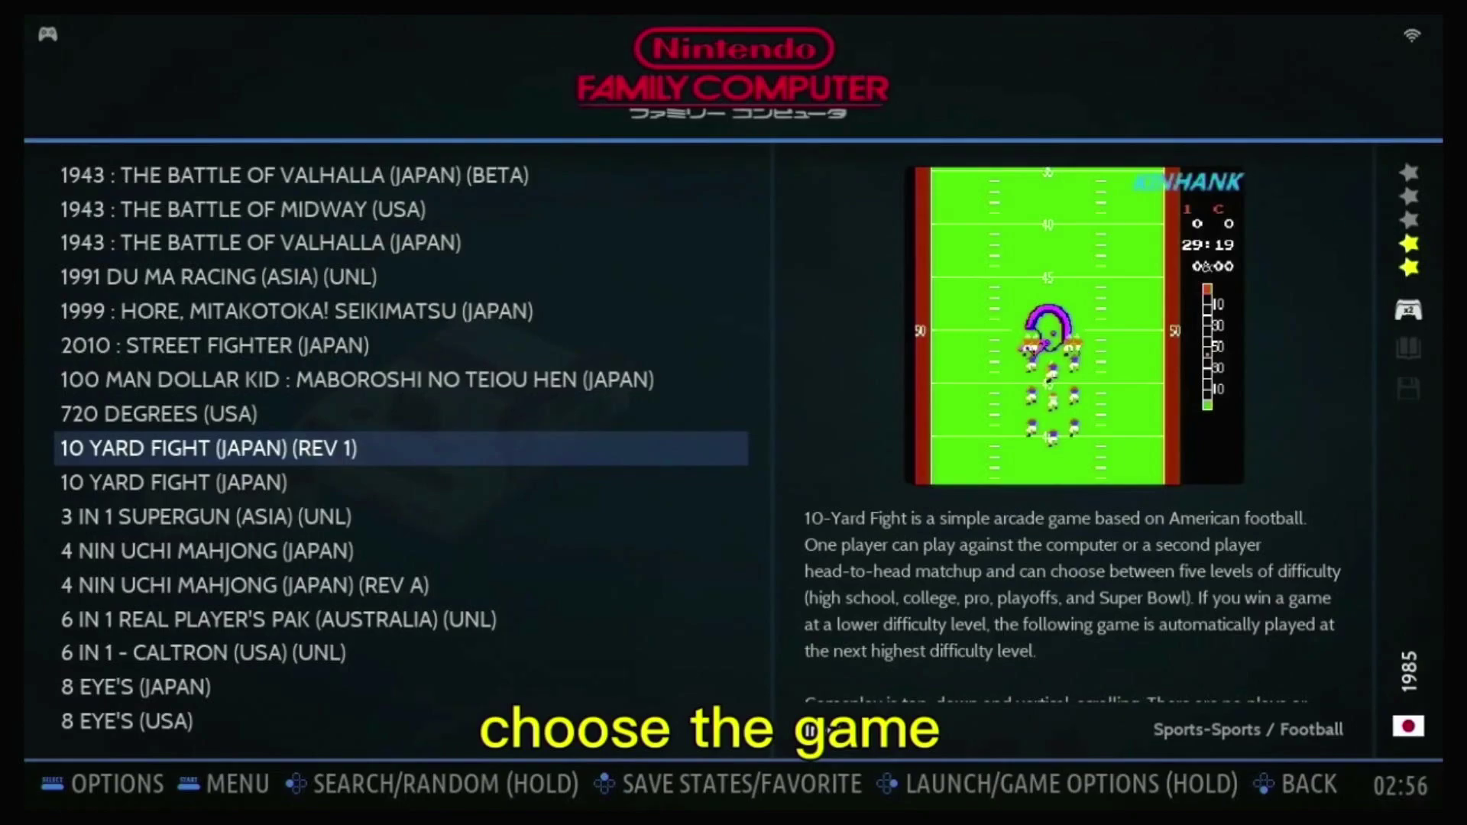
key("Return")
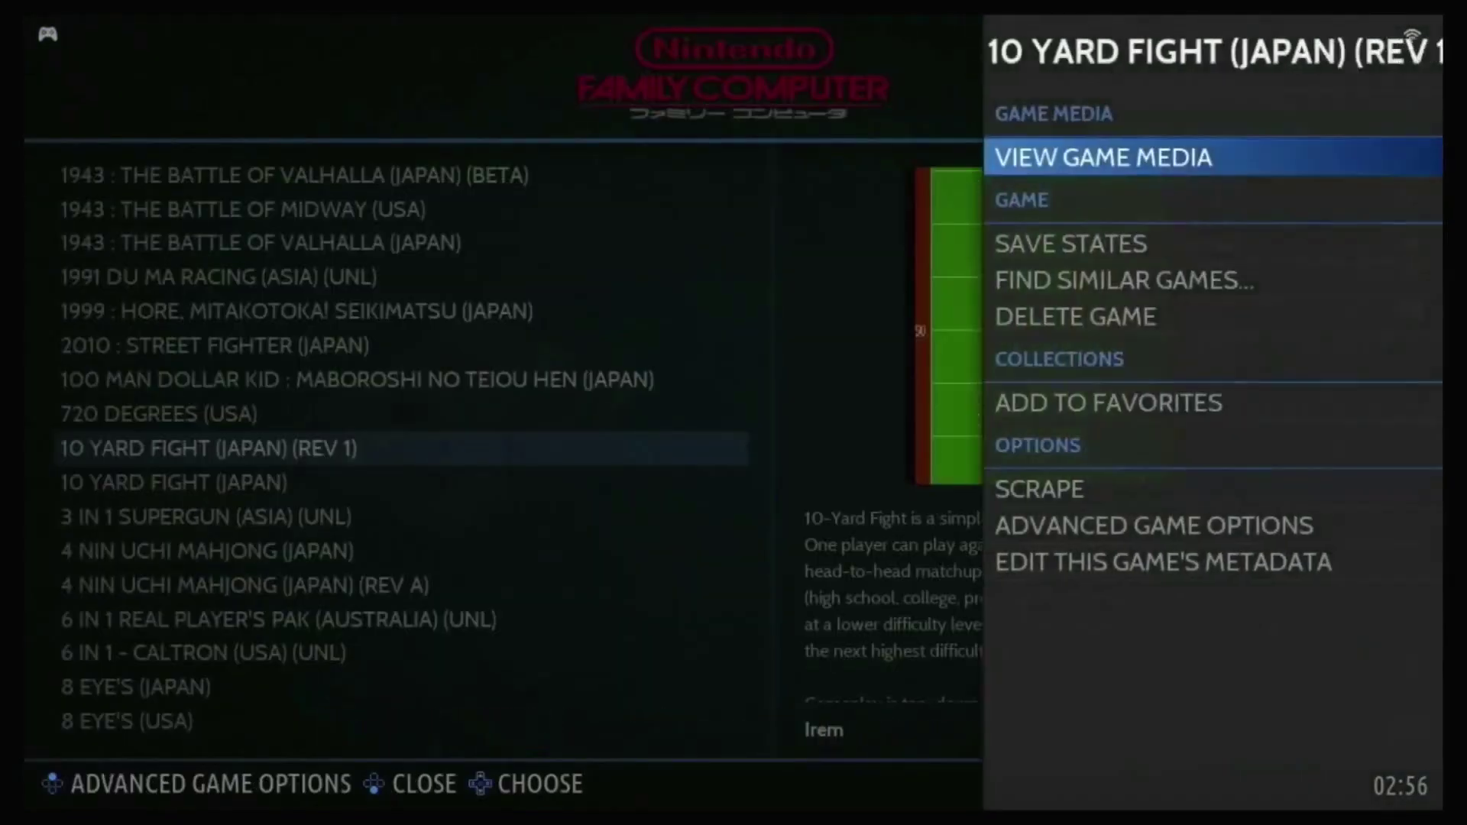
Step: Open the metadata editor for 10 Yard Fight (Japan) (Rev 1)
key("Down")
key("Down")
key("Down")
key("Down")
key("Down")
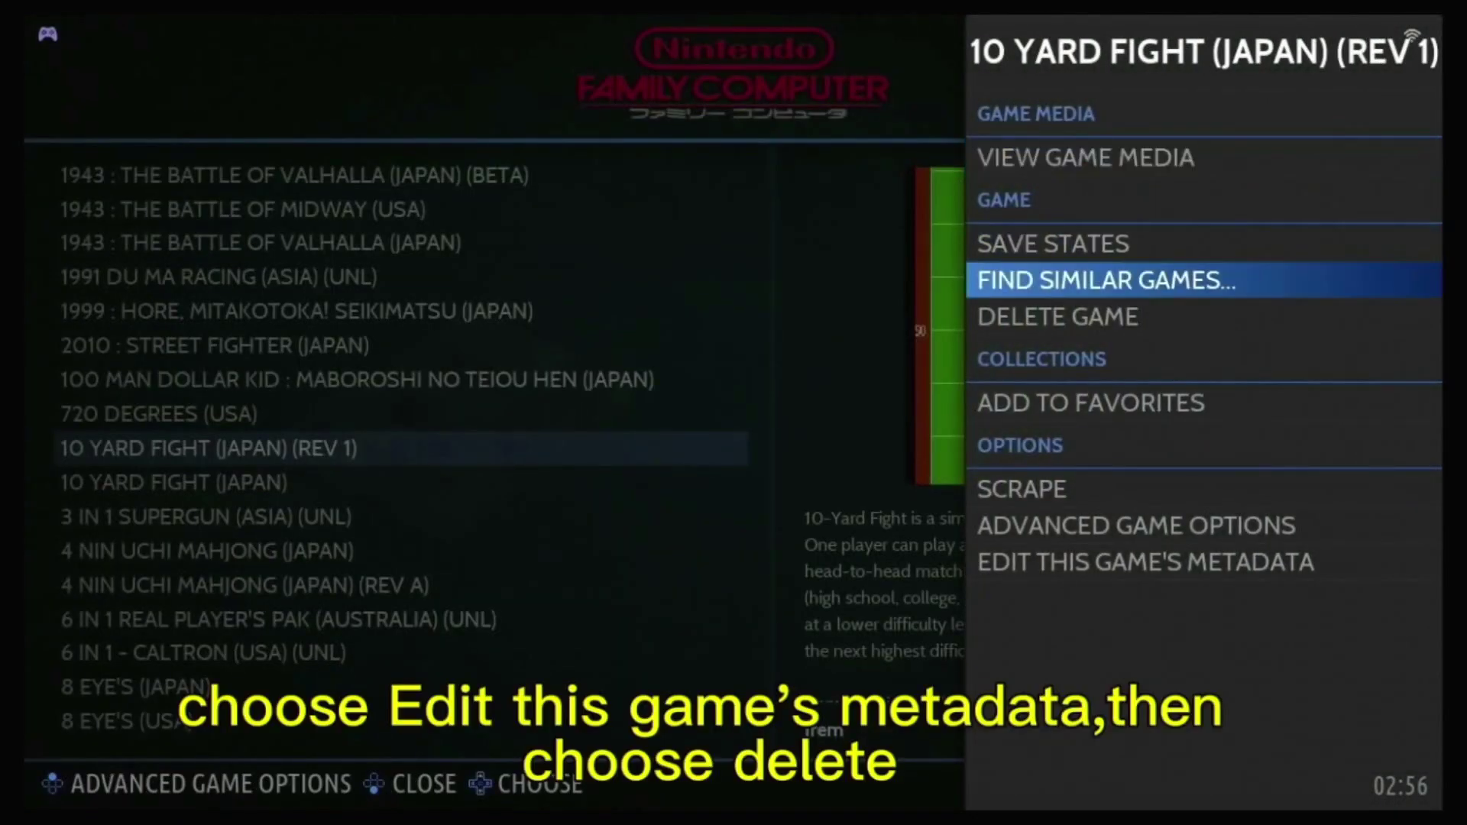
key("Down")
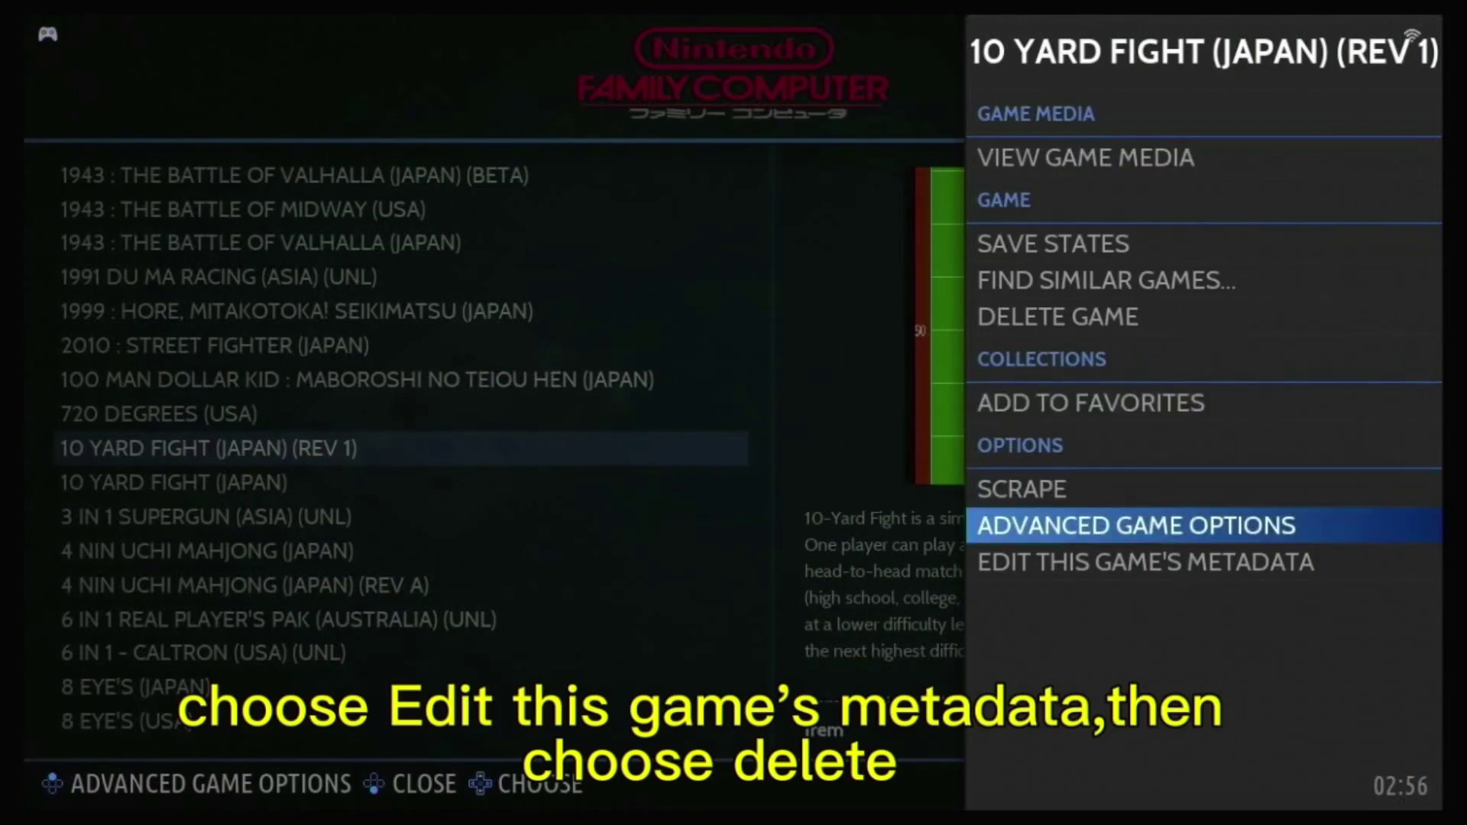
key("Down")
key("Return")
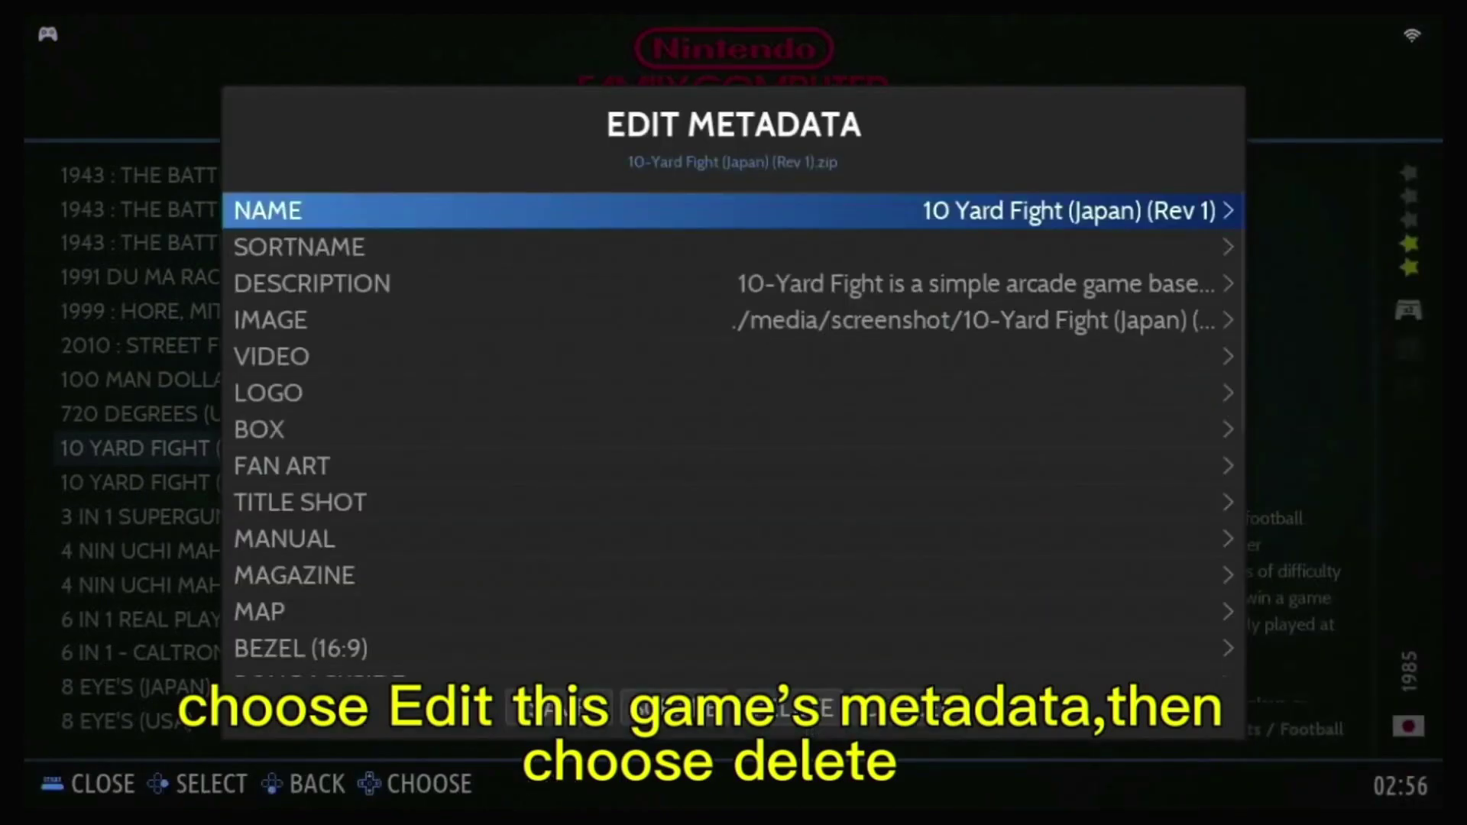
Step: Delete 10 Yard Fight (Japan) (Rev 1) from the metadata editor and confirm removing its game files
key("Up")
key("Right")
key("Right")
key("Return")
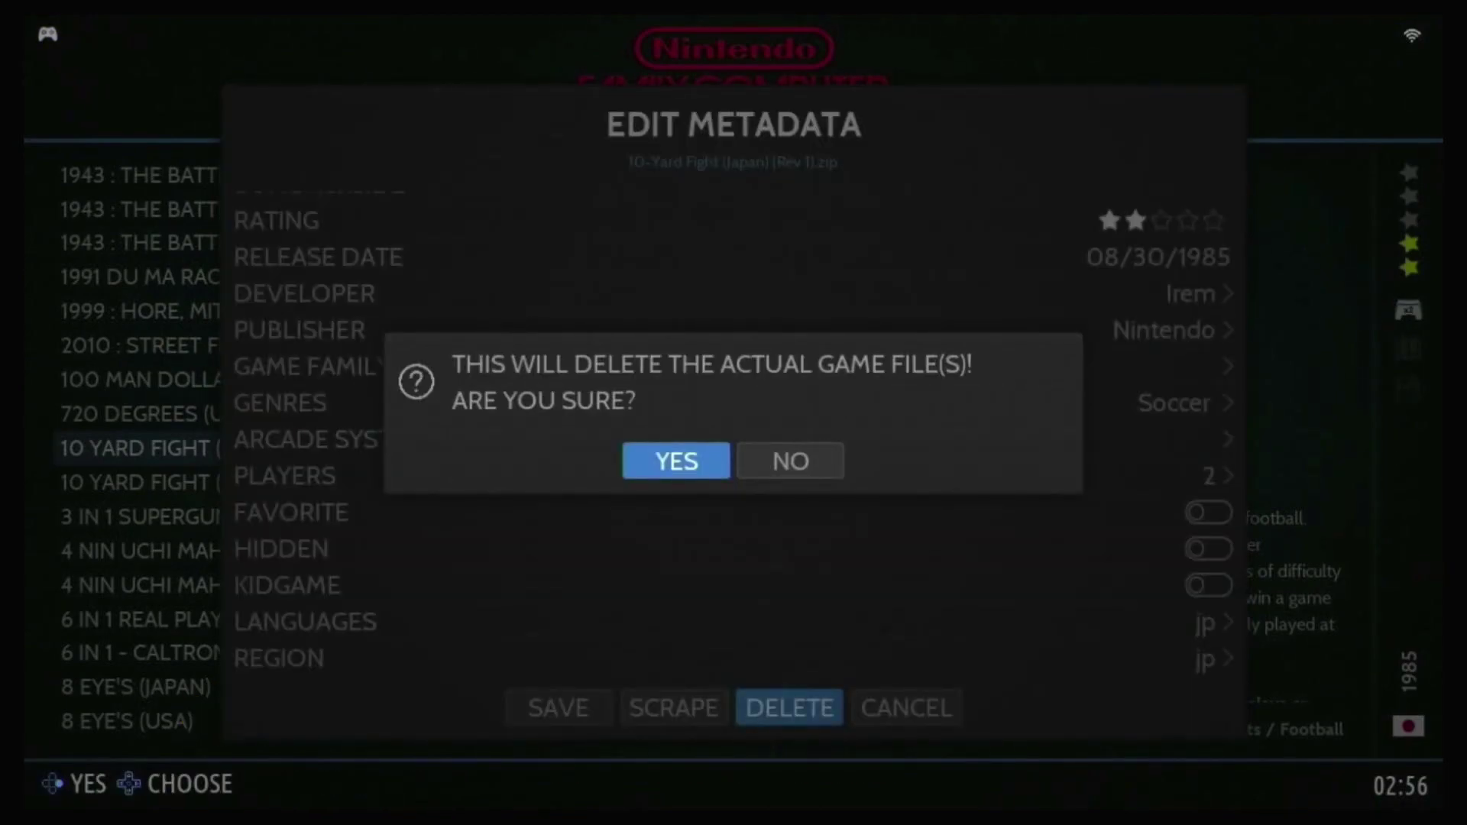
key("Return")
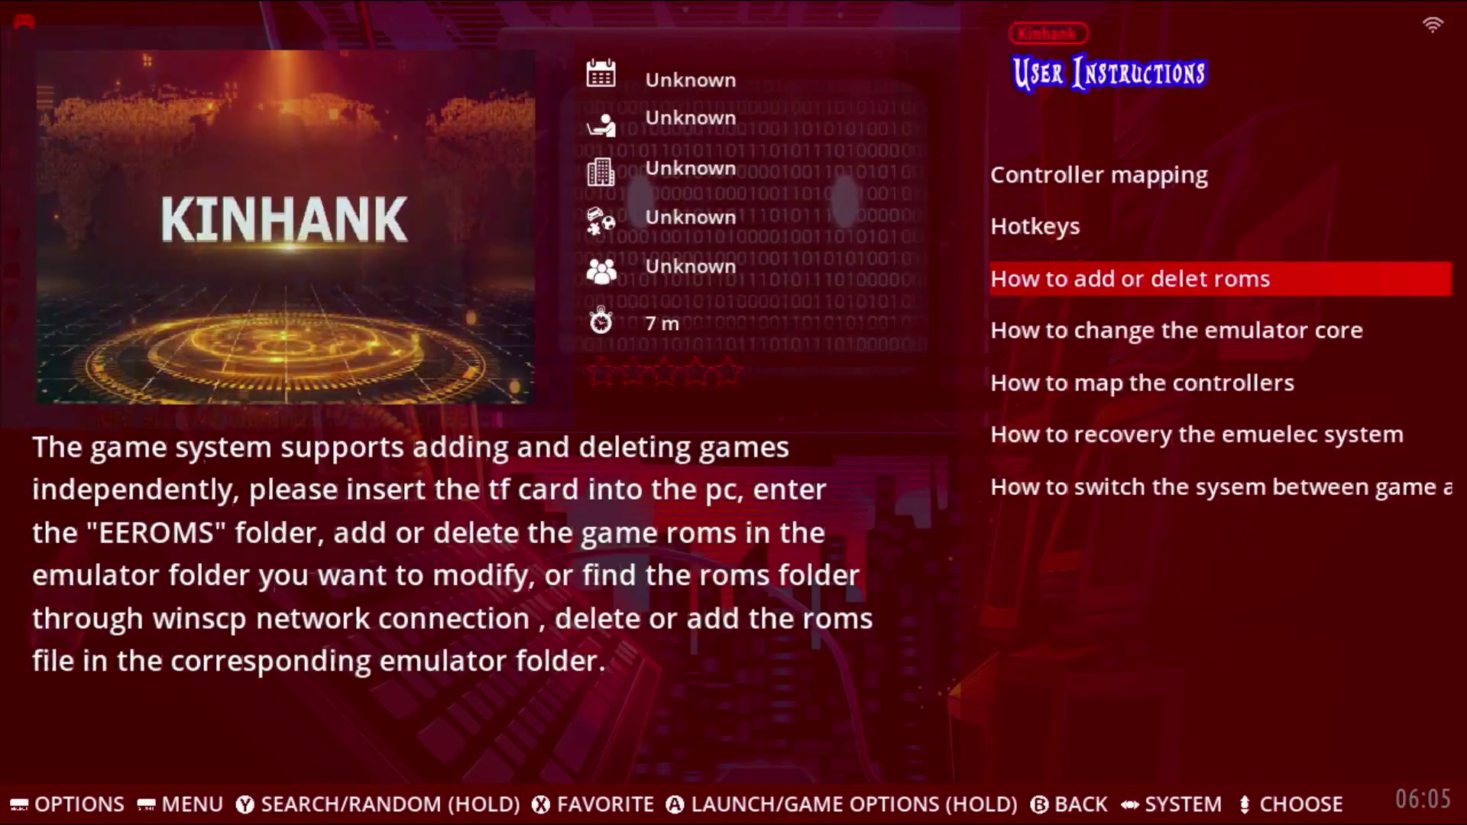
Step: Open the user instruction "How to change the emulator core"
key("Down")
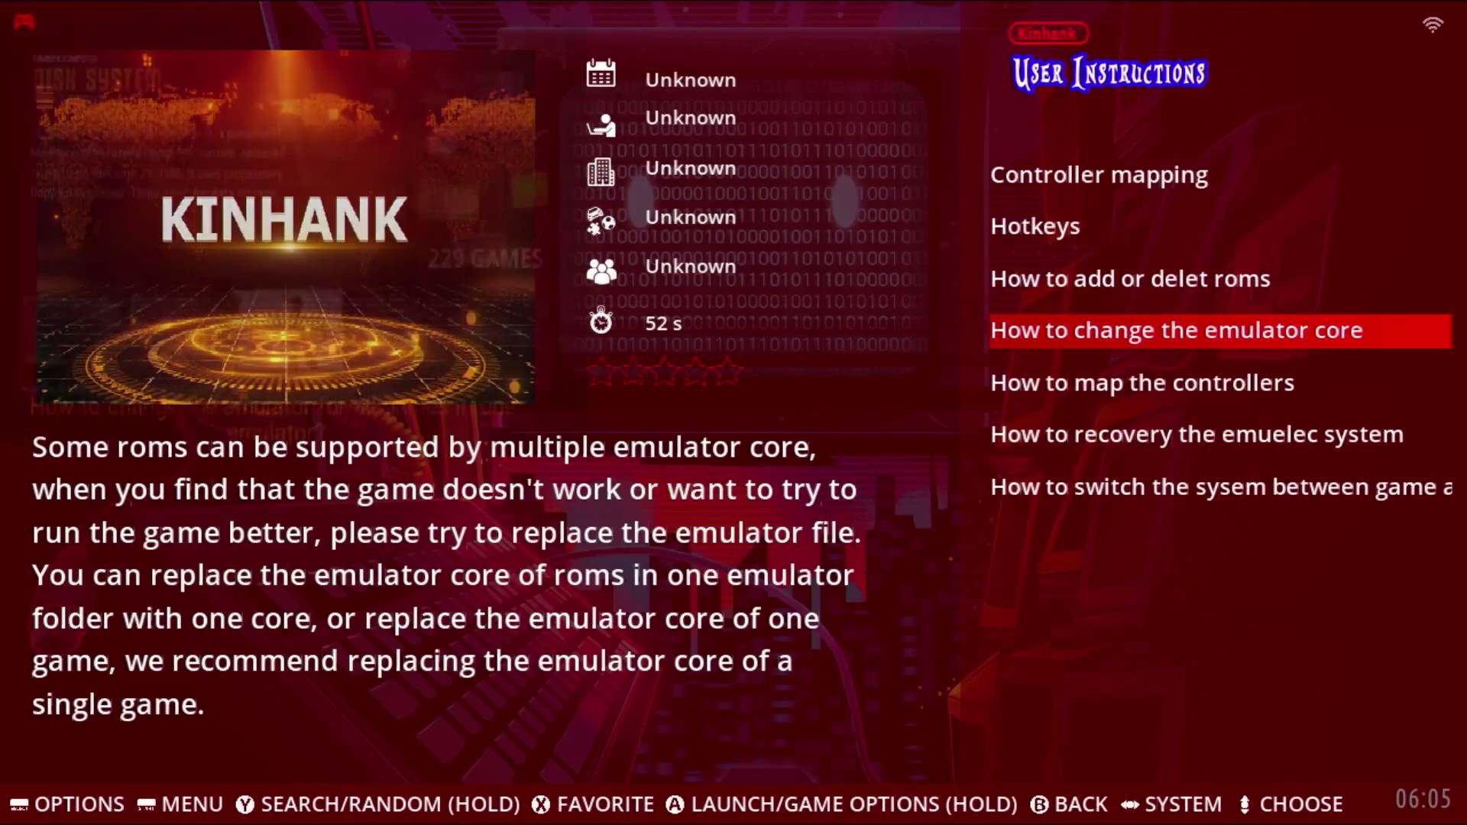
key("Return")
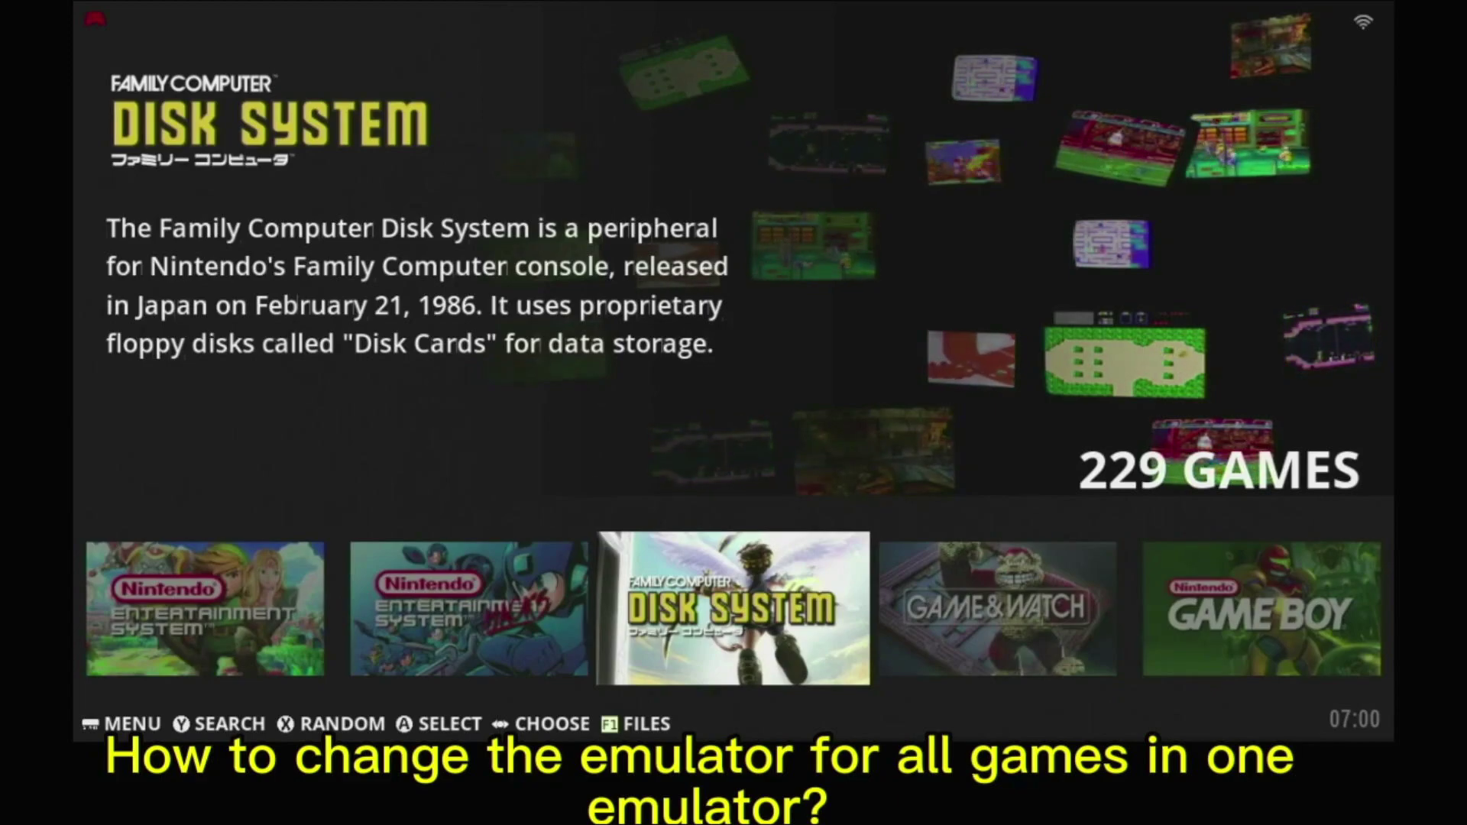
Step: Open the Family Computer Disk System game list and bring up its advanced system options
key("Return")
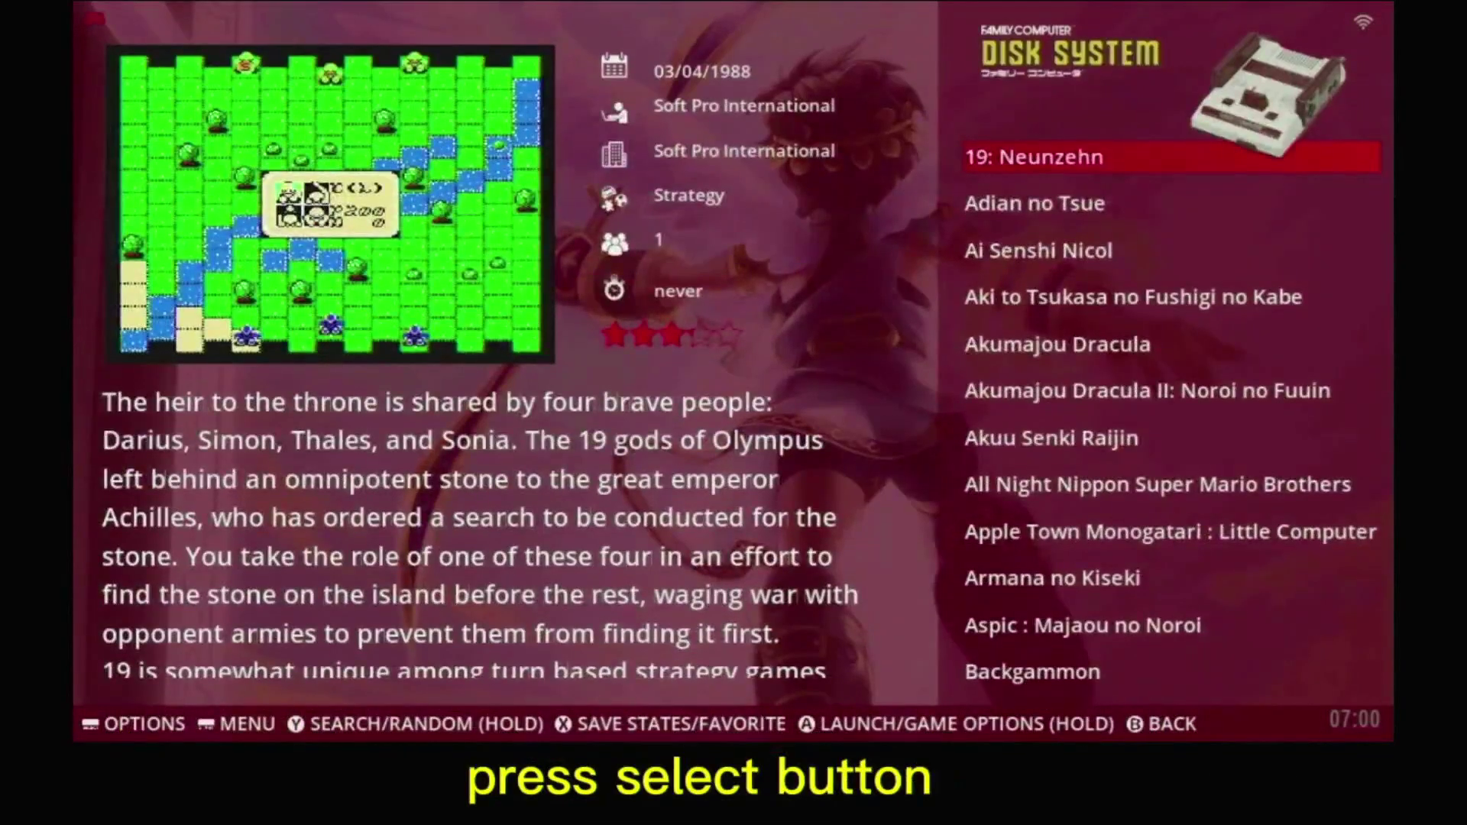
key("BackSpace")
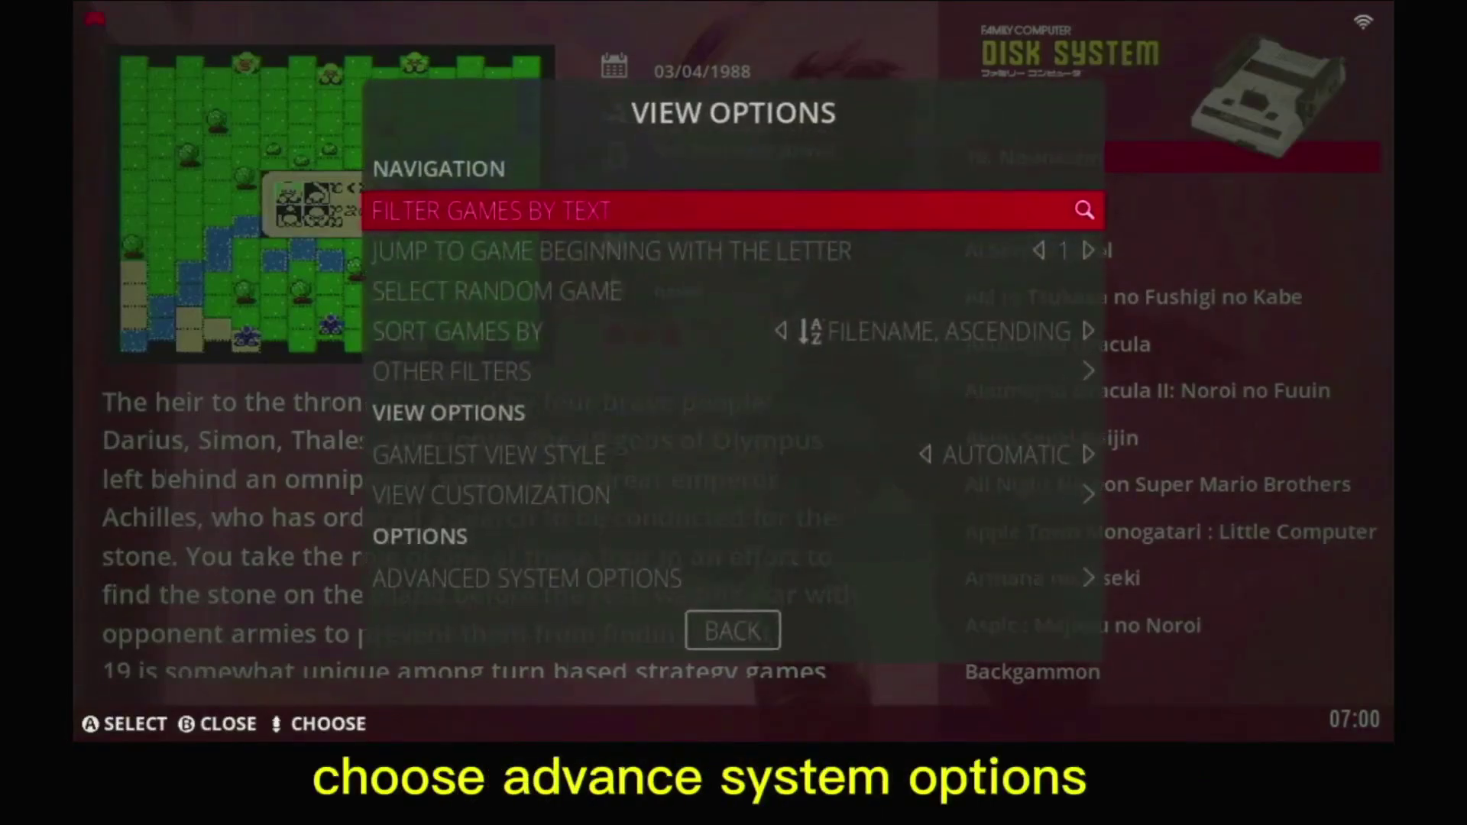
key("Down")
key("Down")
key("Down")
key("Down")
key("Down")
key("Down")
key("Down")
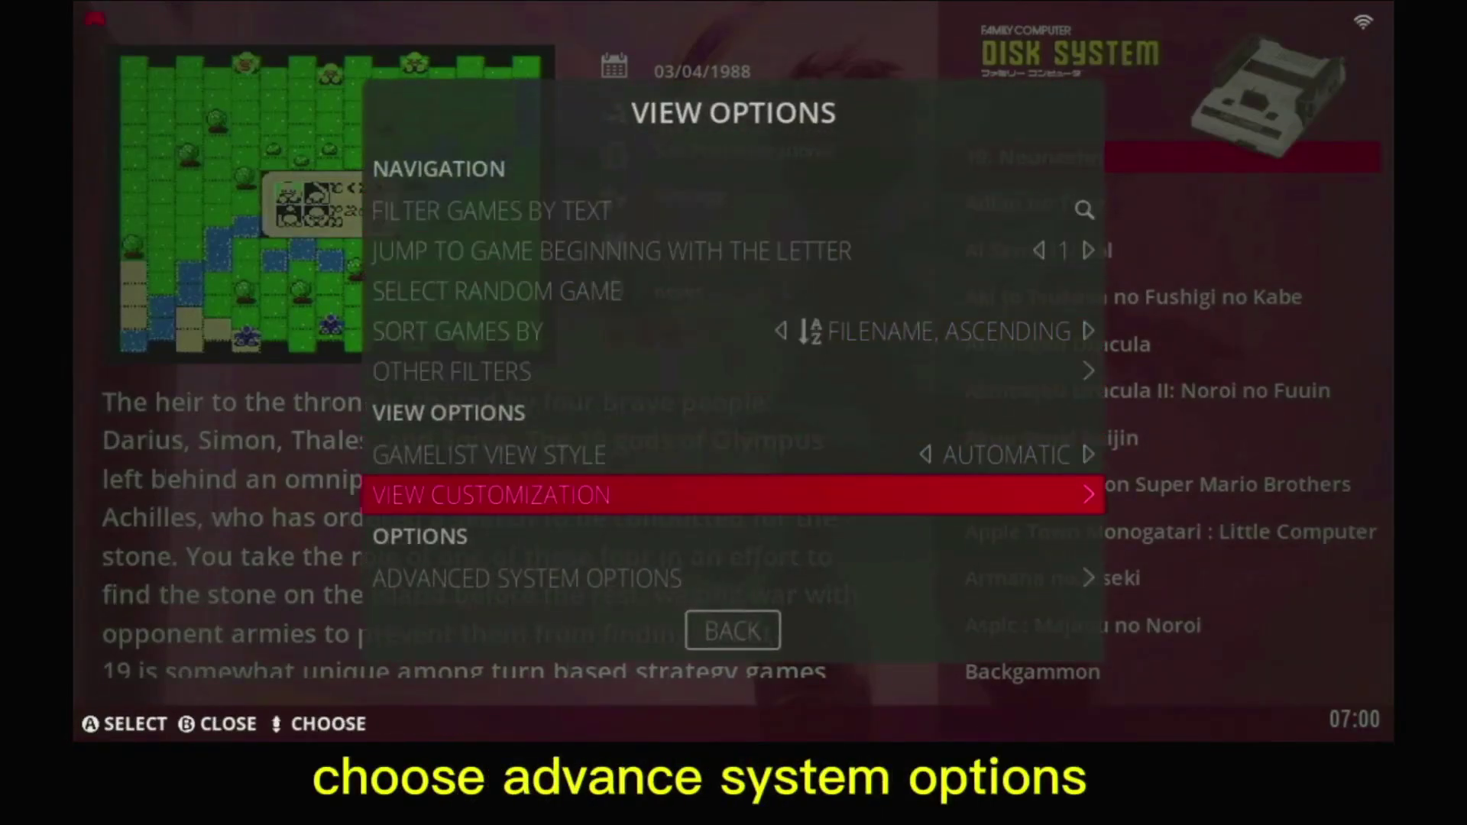
key("Return")
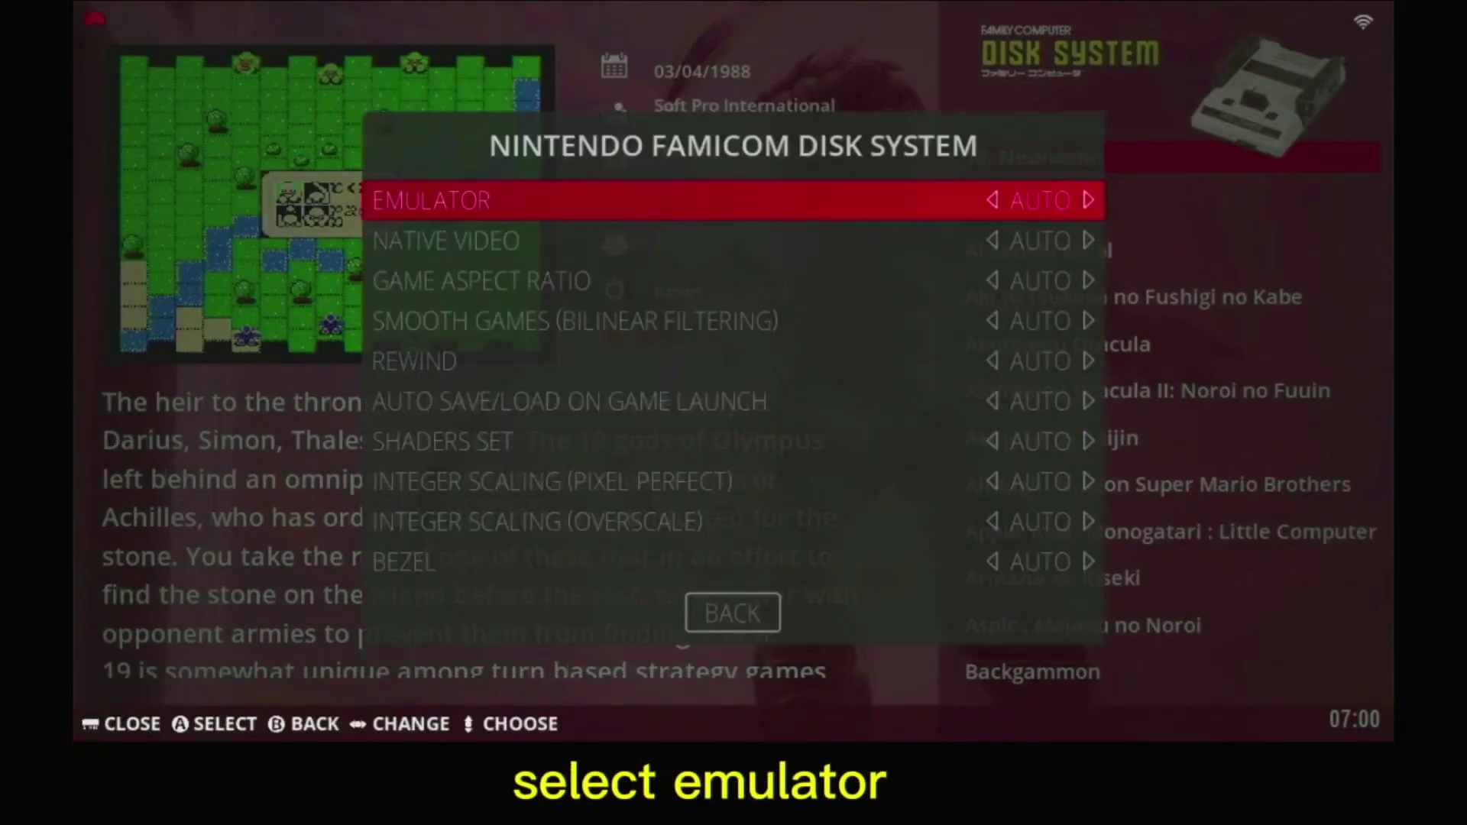
Step: Set the emulator for the whole Famicom Disk System to Libretro: Nestopia and return to the system selection
key("Return")
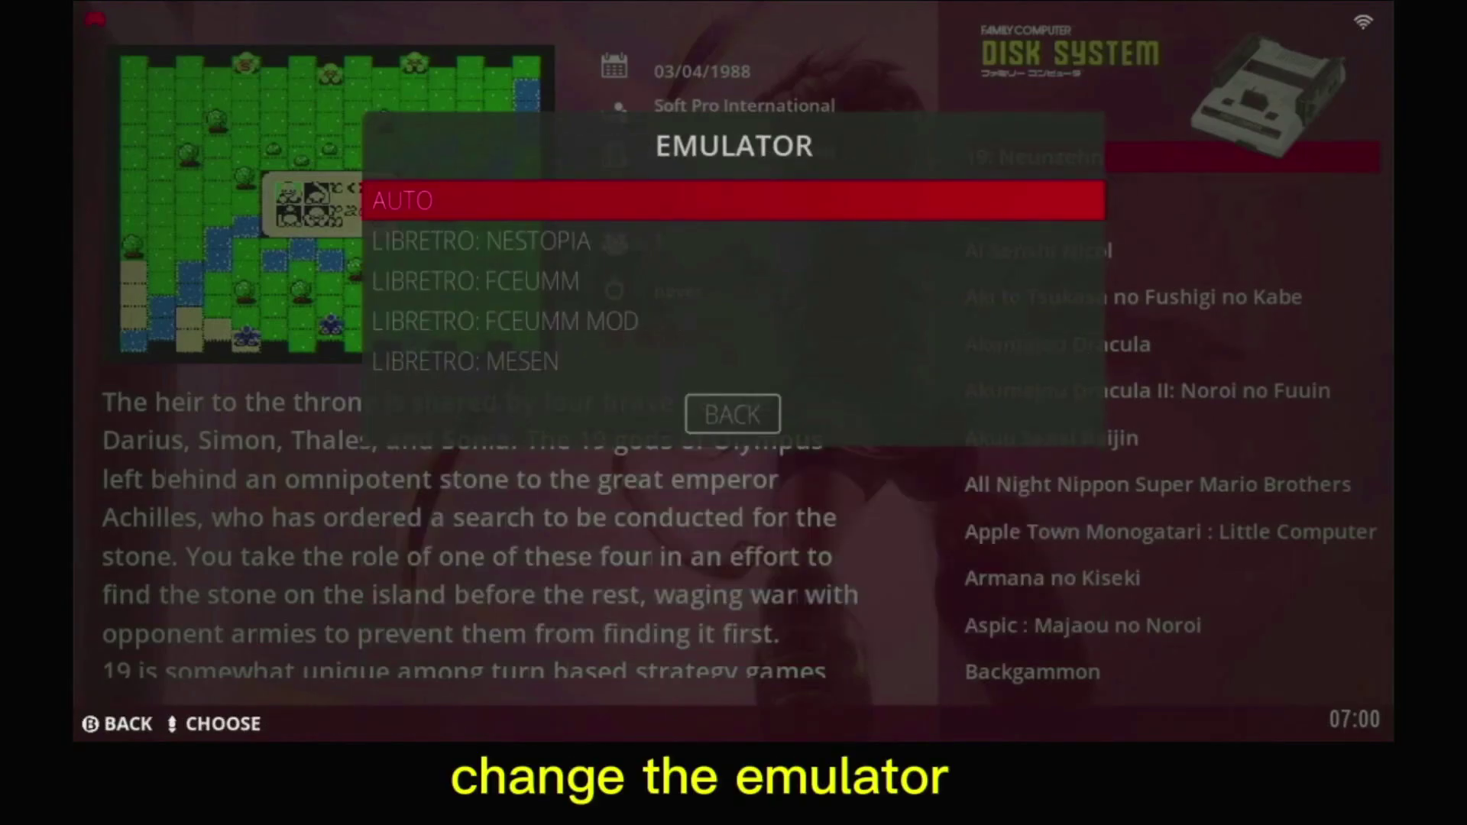
key("Down")
key("Return")
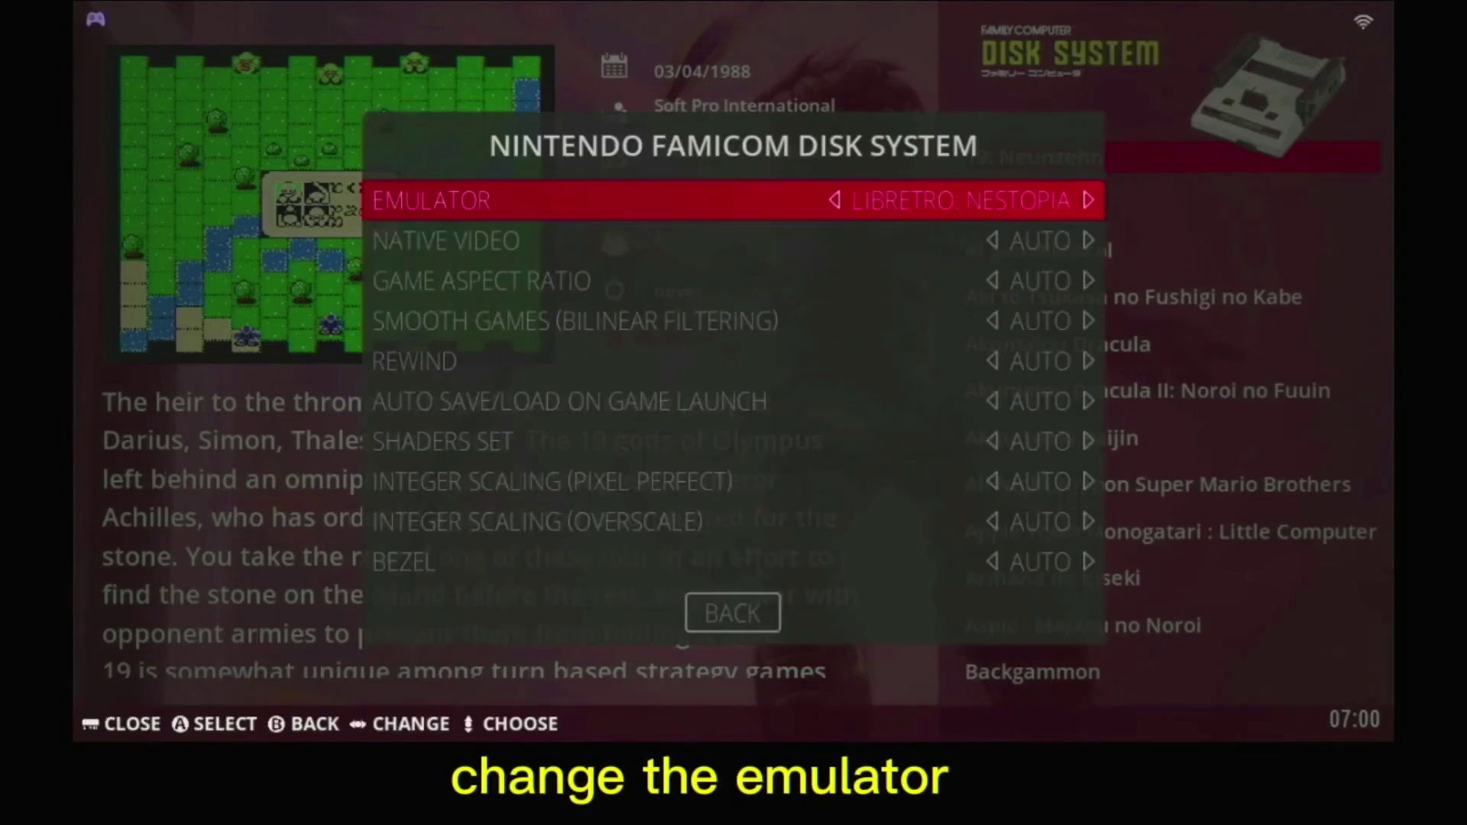
key("Up")
key("Return")
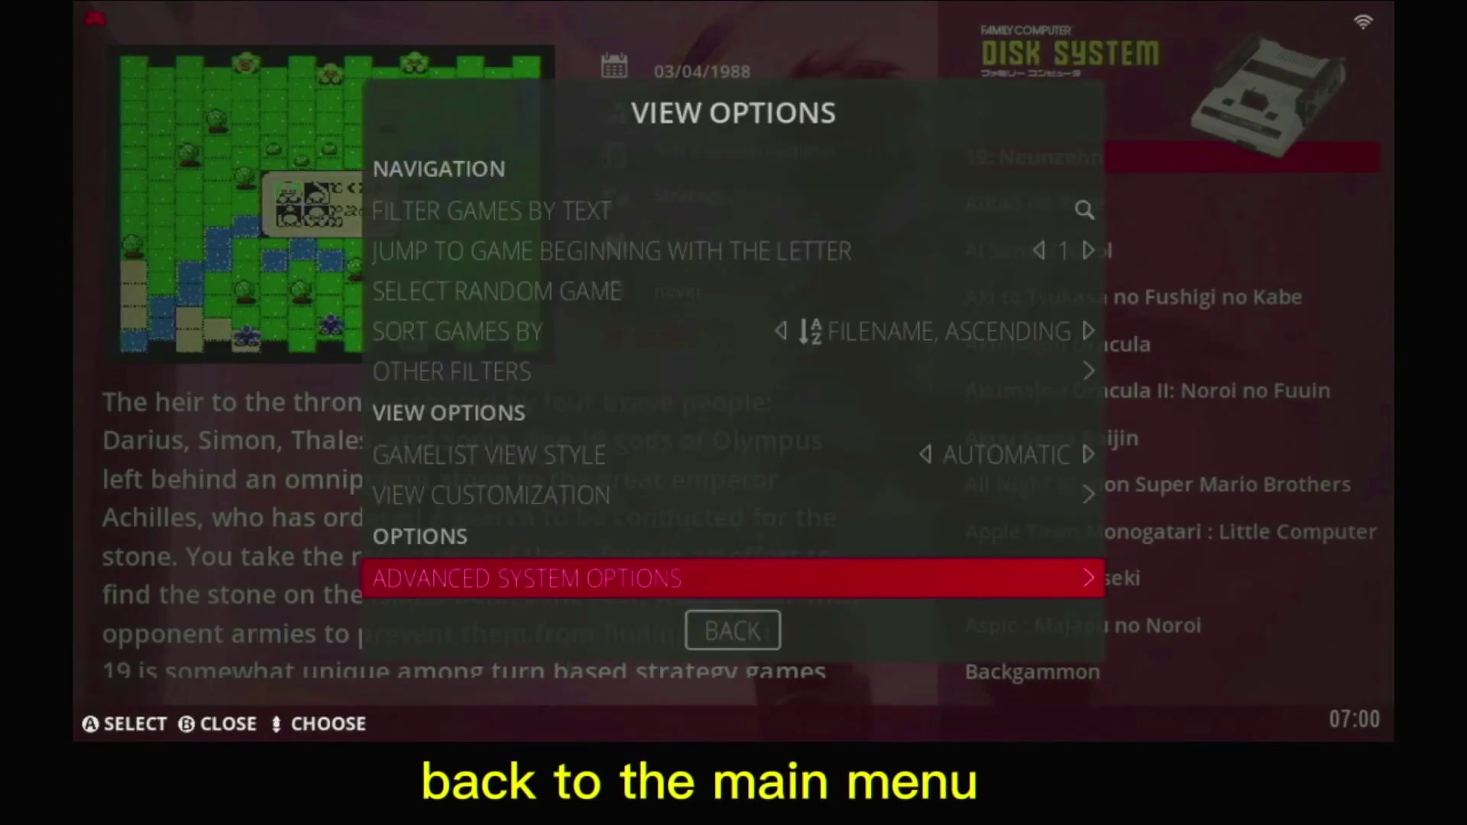
key("Down")
key("Return")
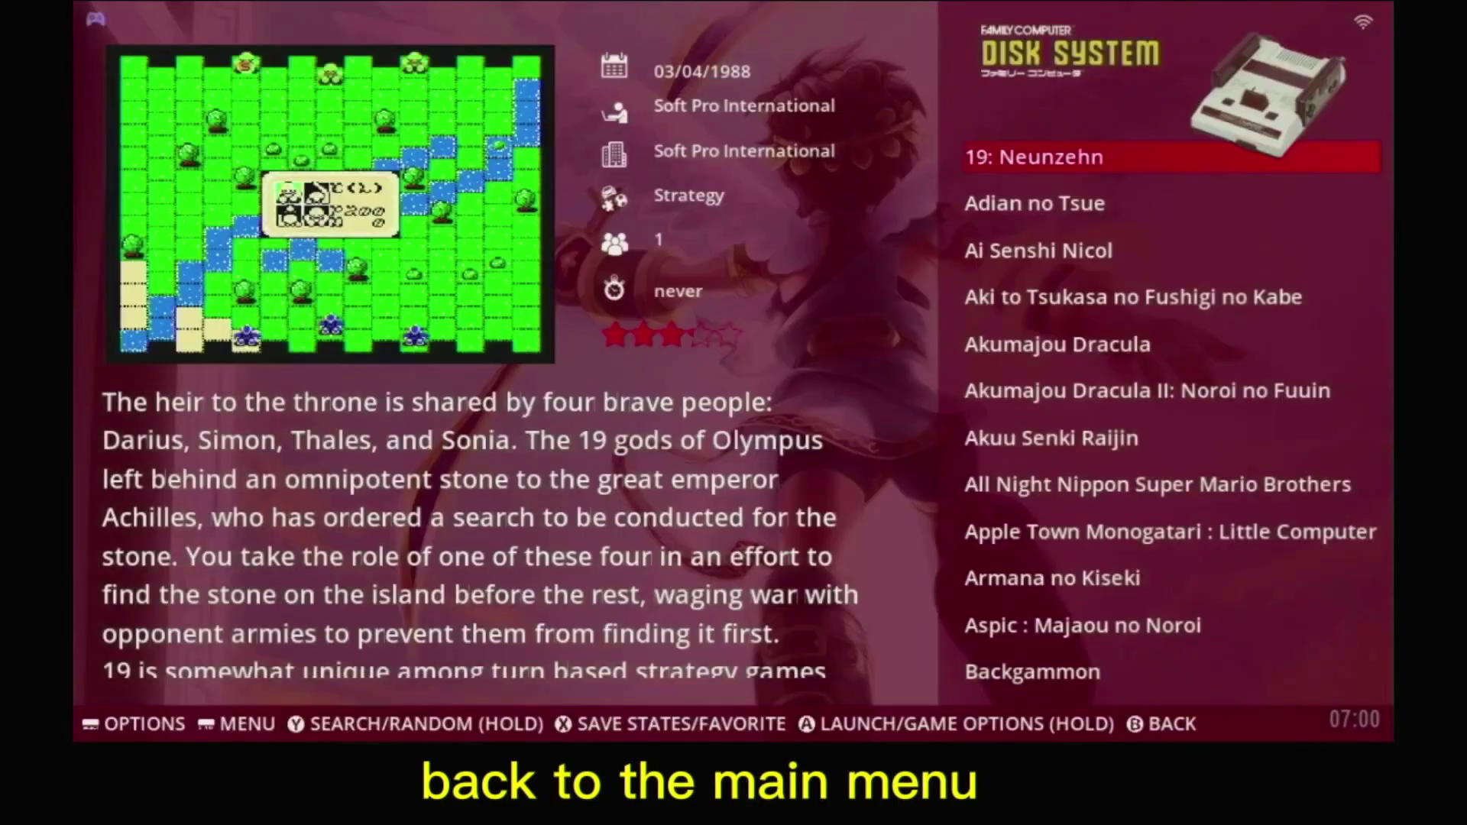
key("BackSpace")
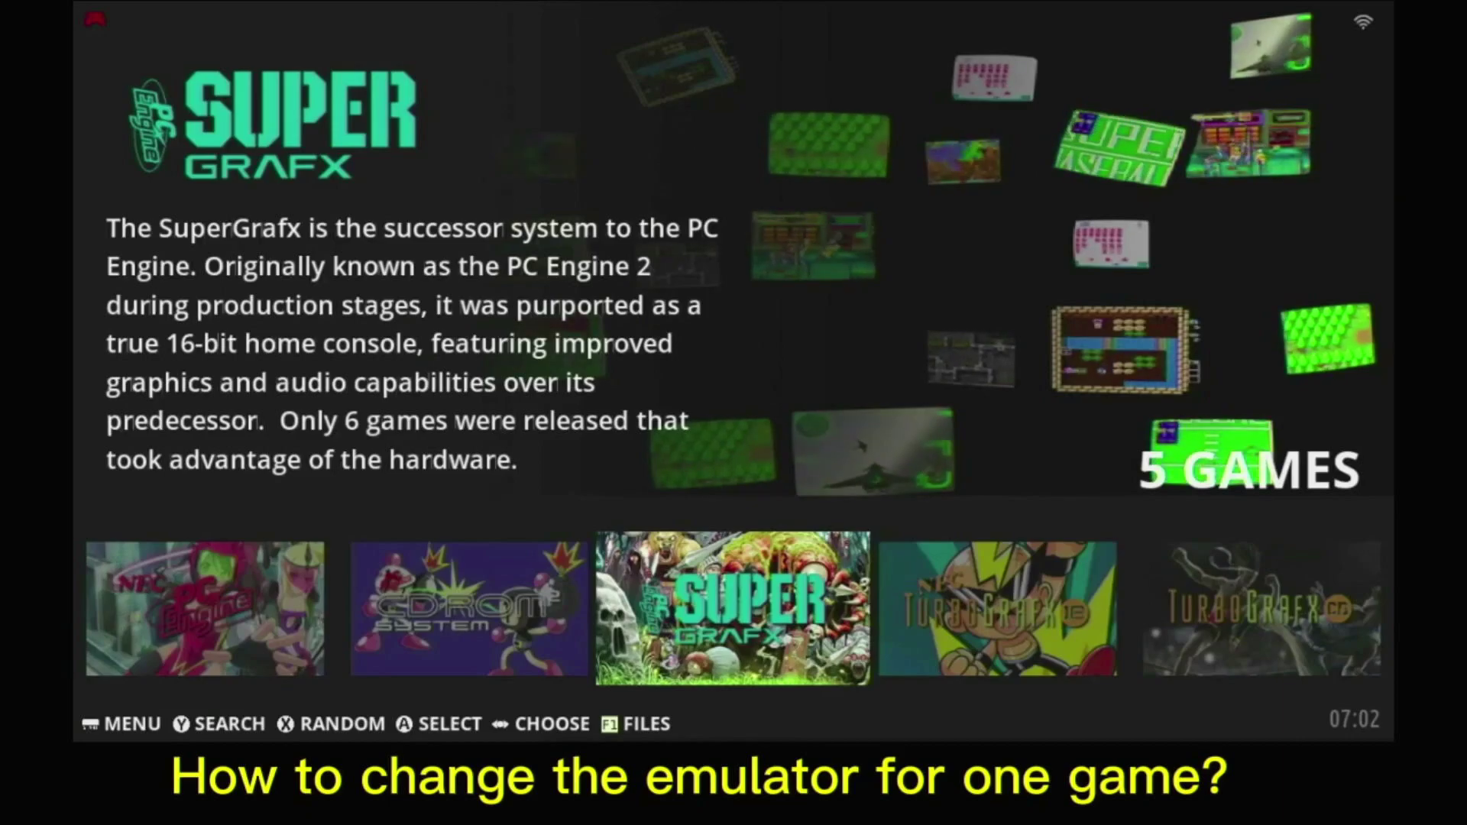
Step: In the SuperGrafx list, open the advanced game options for 1941 : Counter Attack
key("Return")
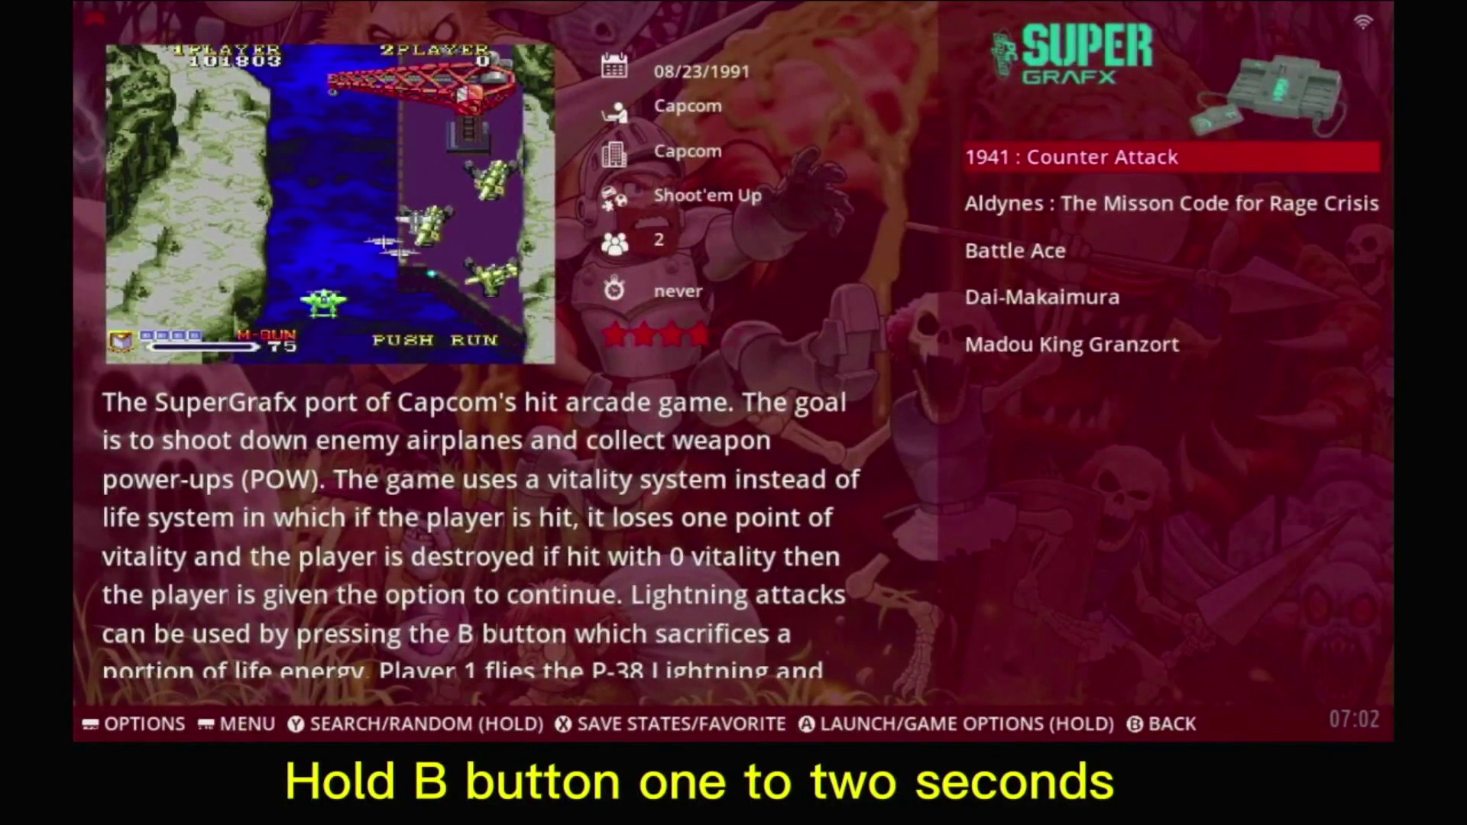
key("Return")
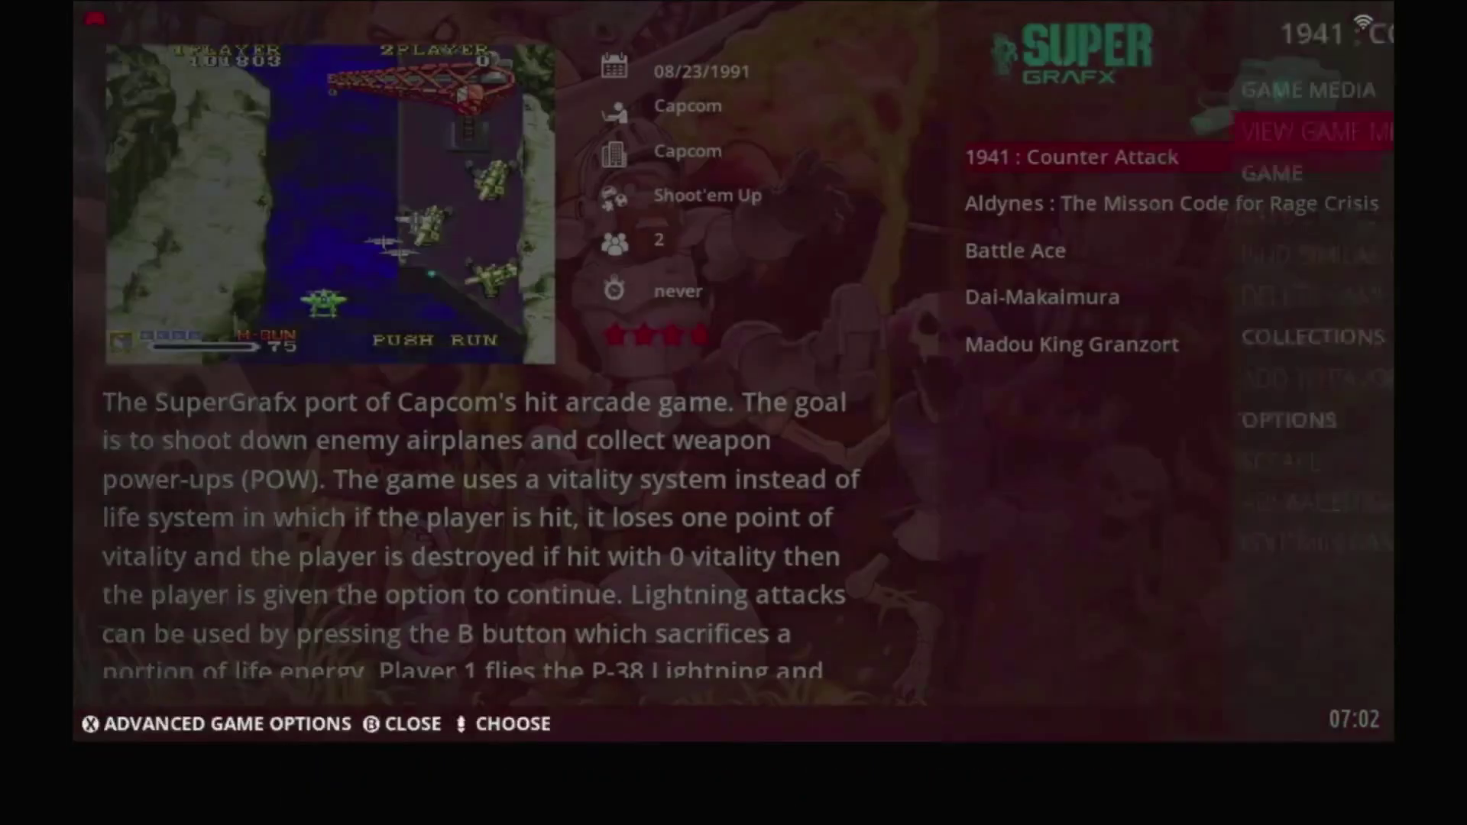
key("Down")
key("Down")
key("Down")
key("Down")
key("Down")
key("Down")
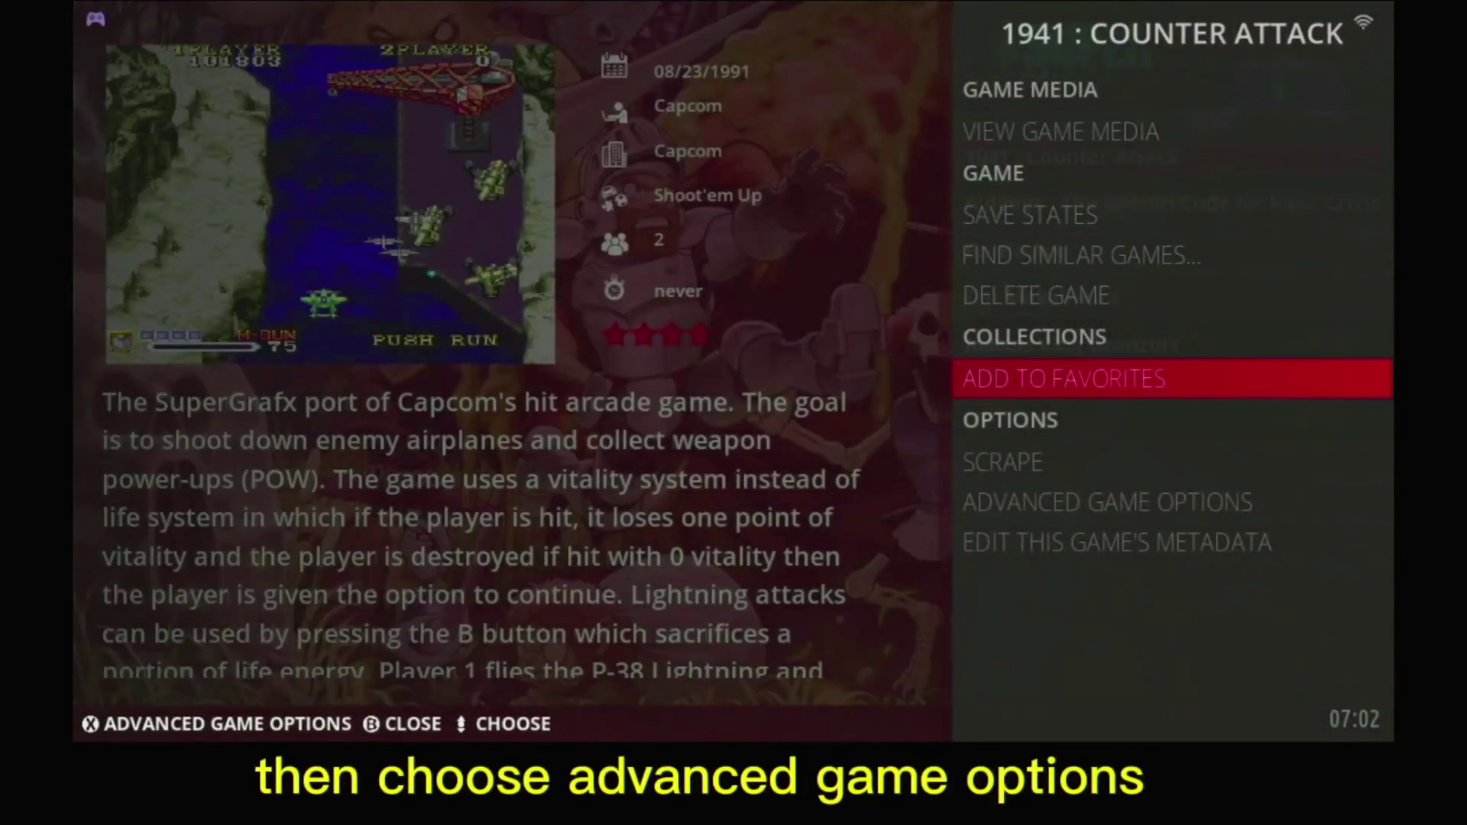
key("Return")
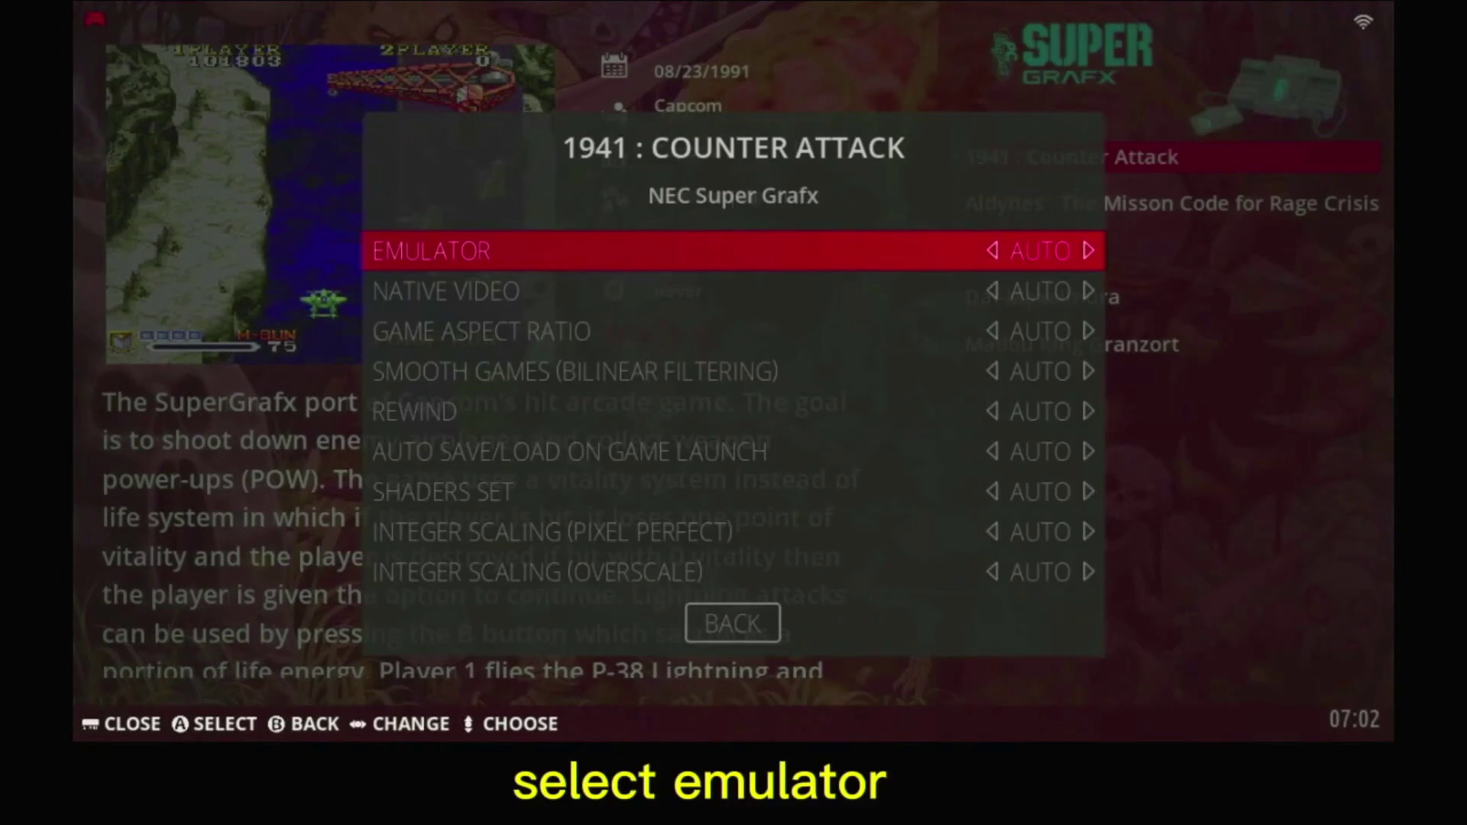
Step: Set the emulator for 1941 : Counter Attack to Libretro: Mednafen Supergrafx and leave its options
key("Return")
key("Down")
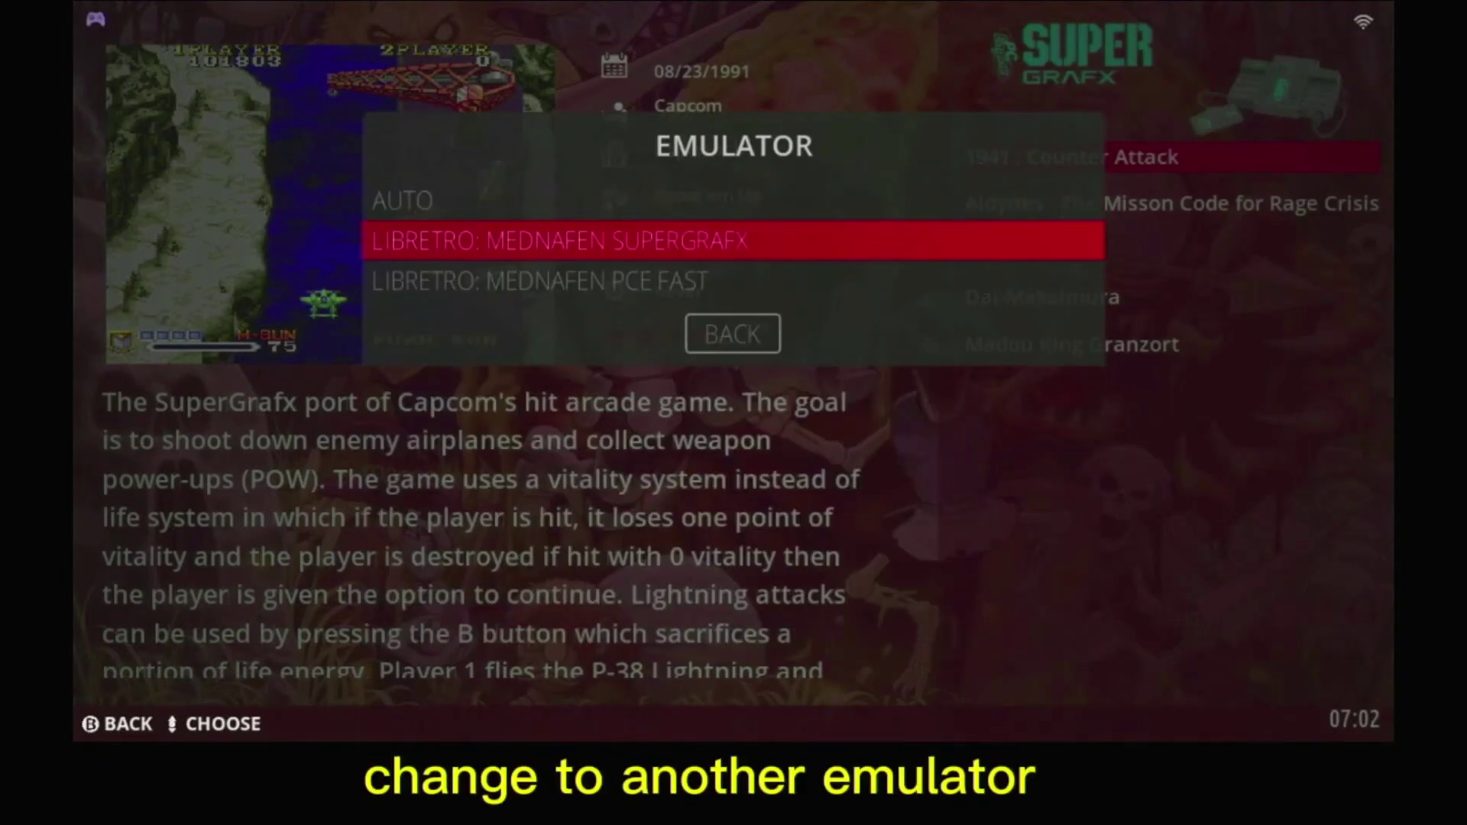
key("Return")
key("Up")
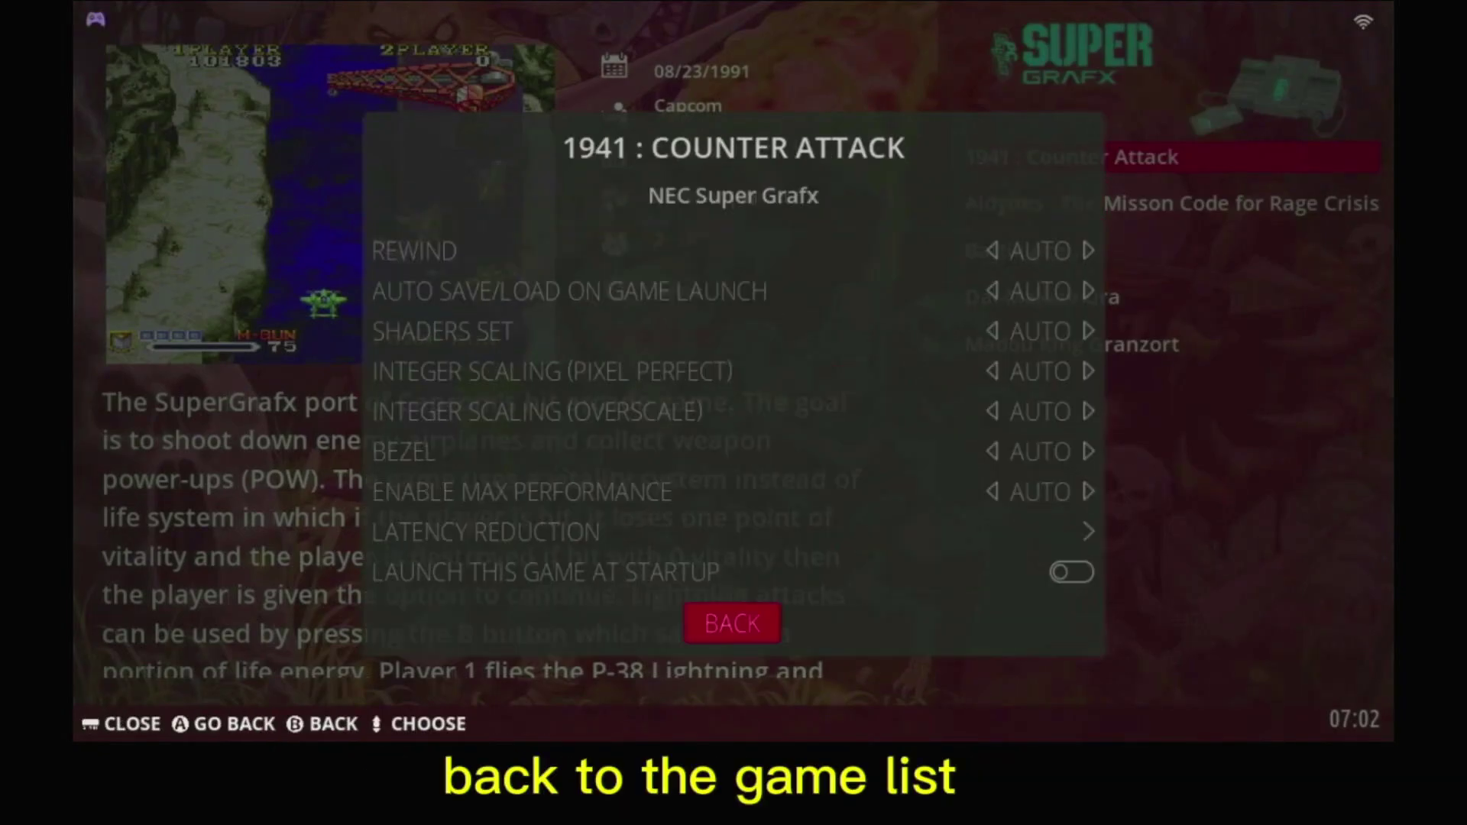
key("Return")
key("BackSpace")
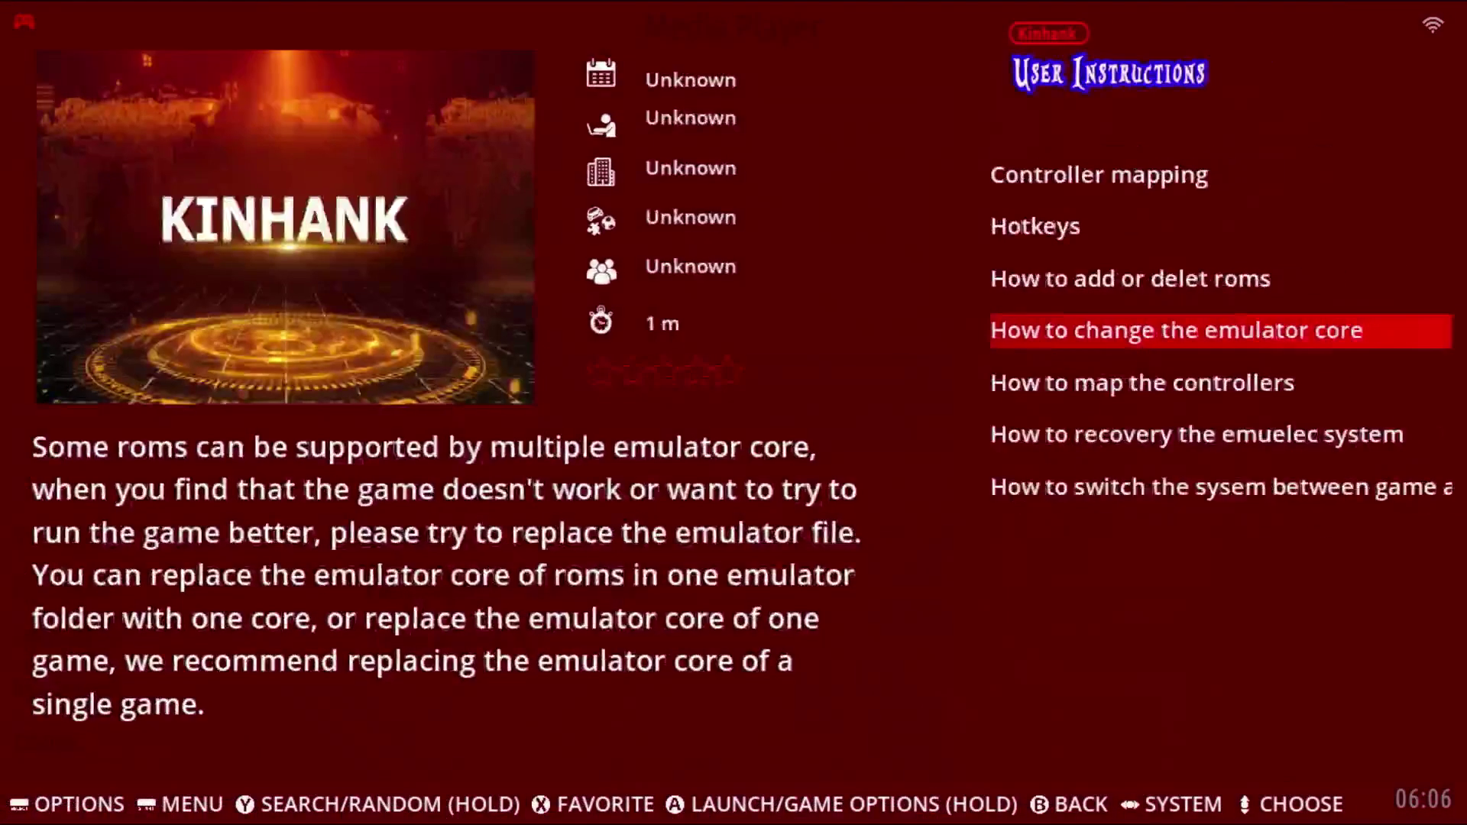
Step: Open the user instruction "How to map the controllers"
key("Down")
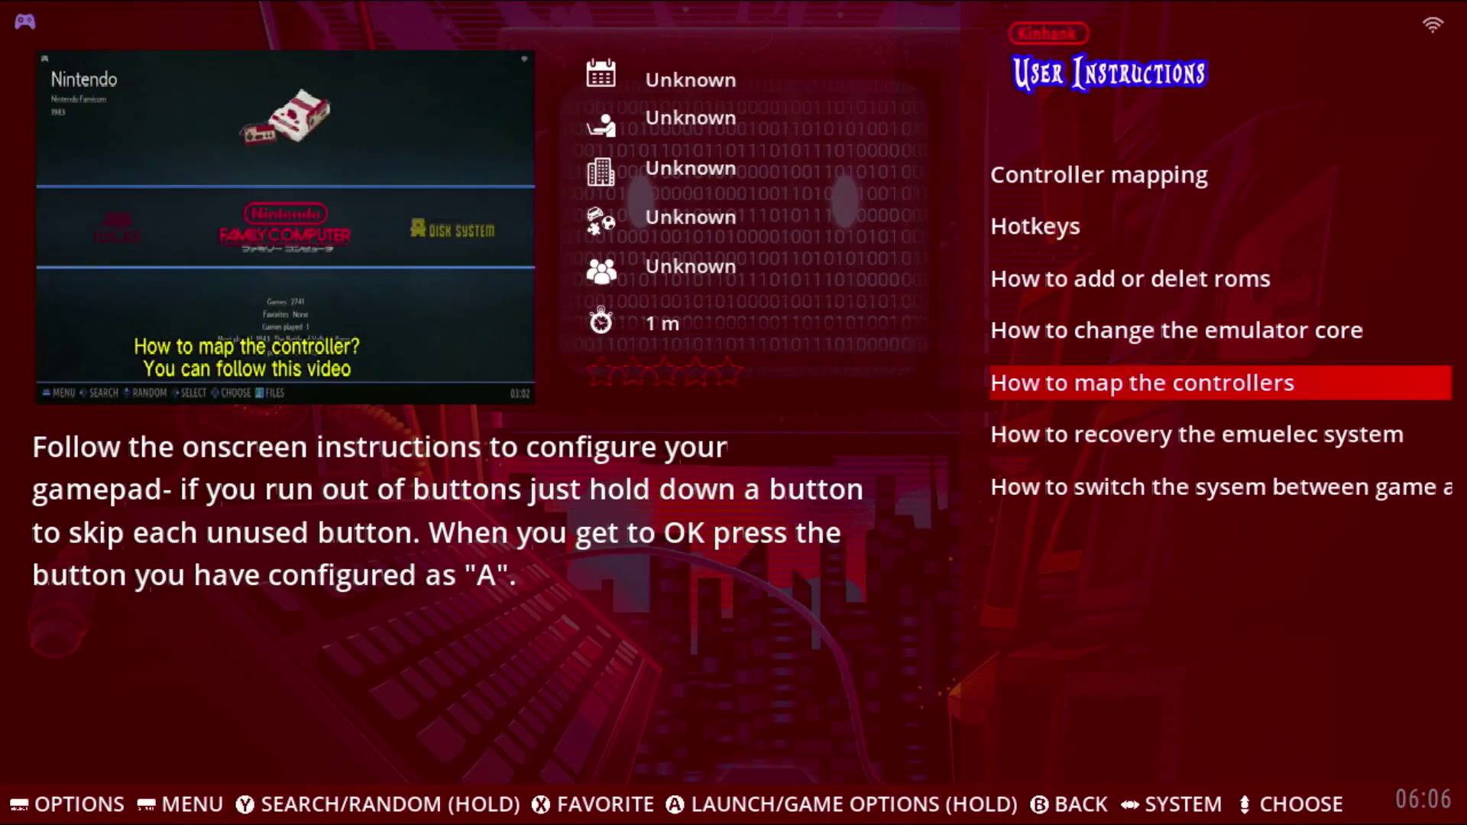
key("Return")
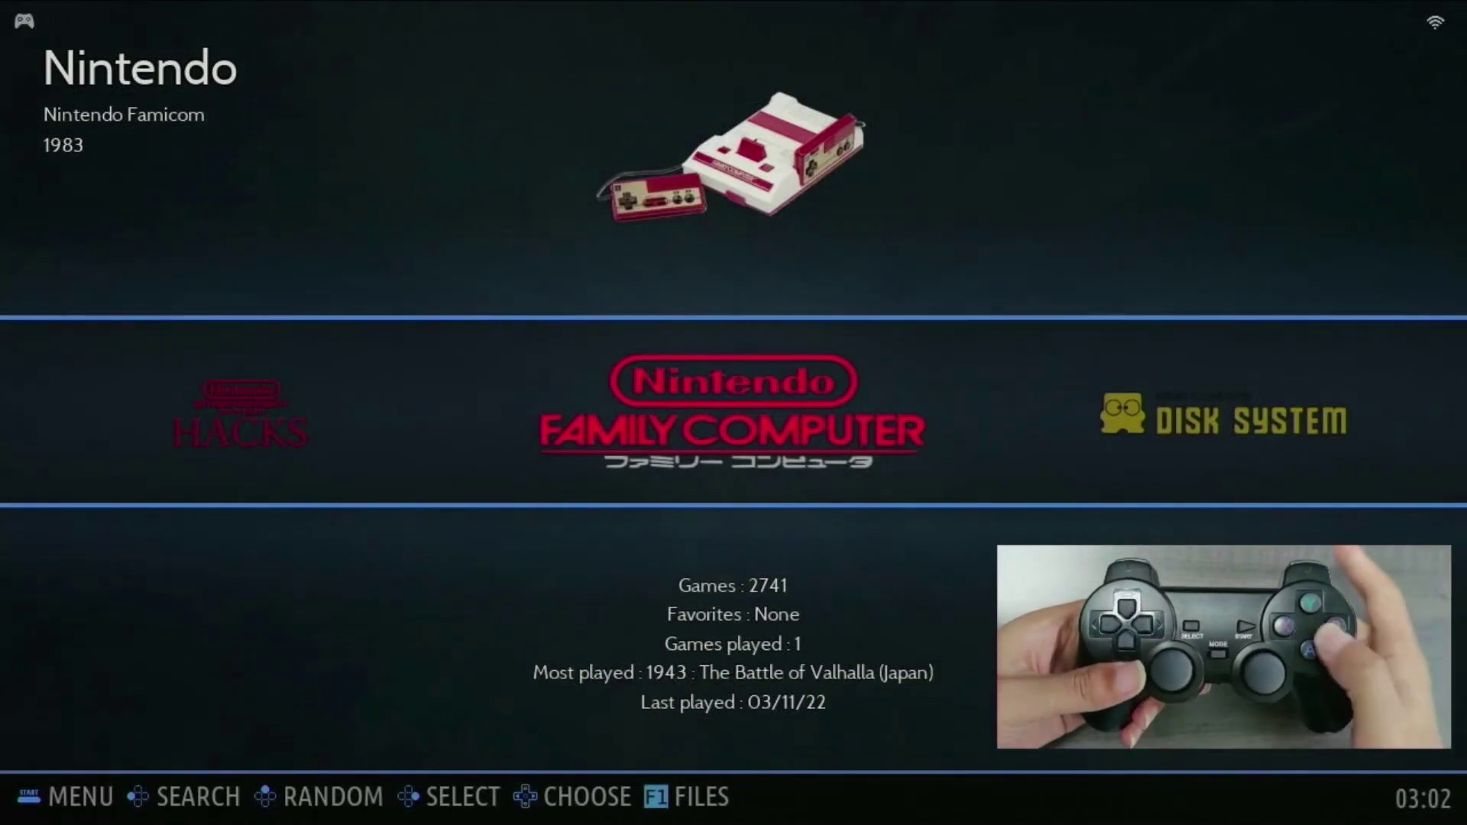
Step: Start controller mapping from the controller and Bluetooth settings and accept the mapping notice
key("Escape")
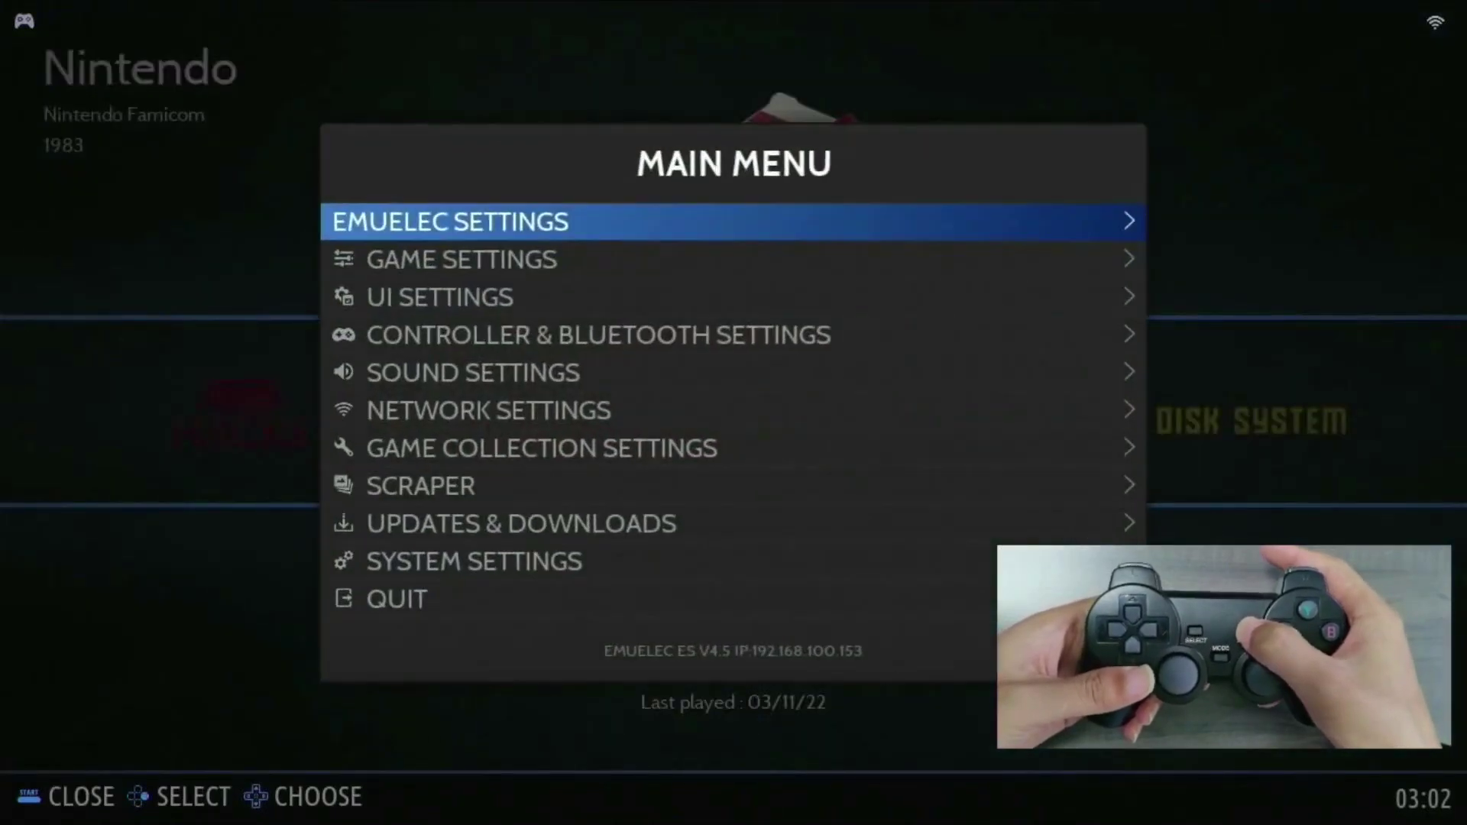
key("Down")
key("Down")
key("Down")
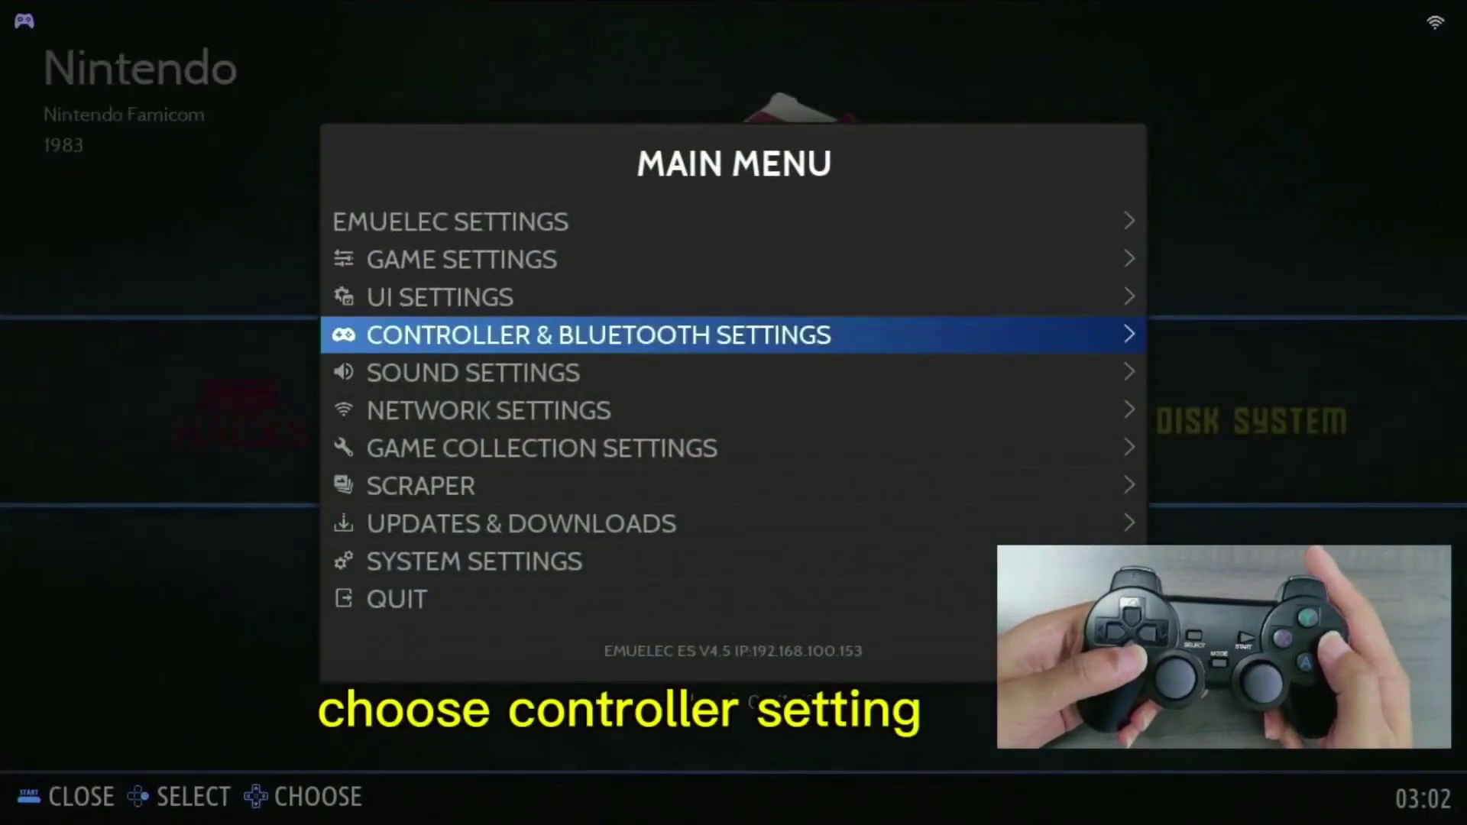
key("Return")
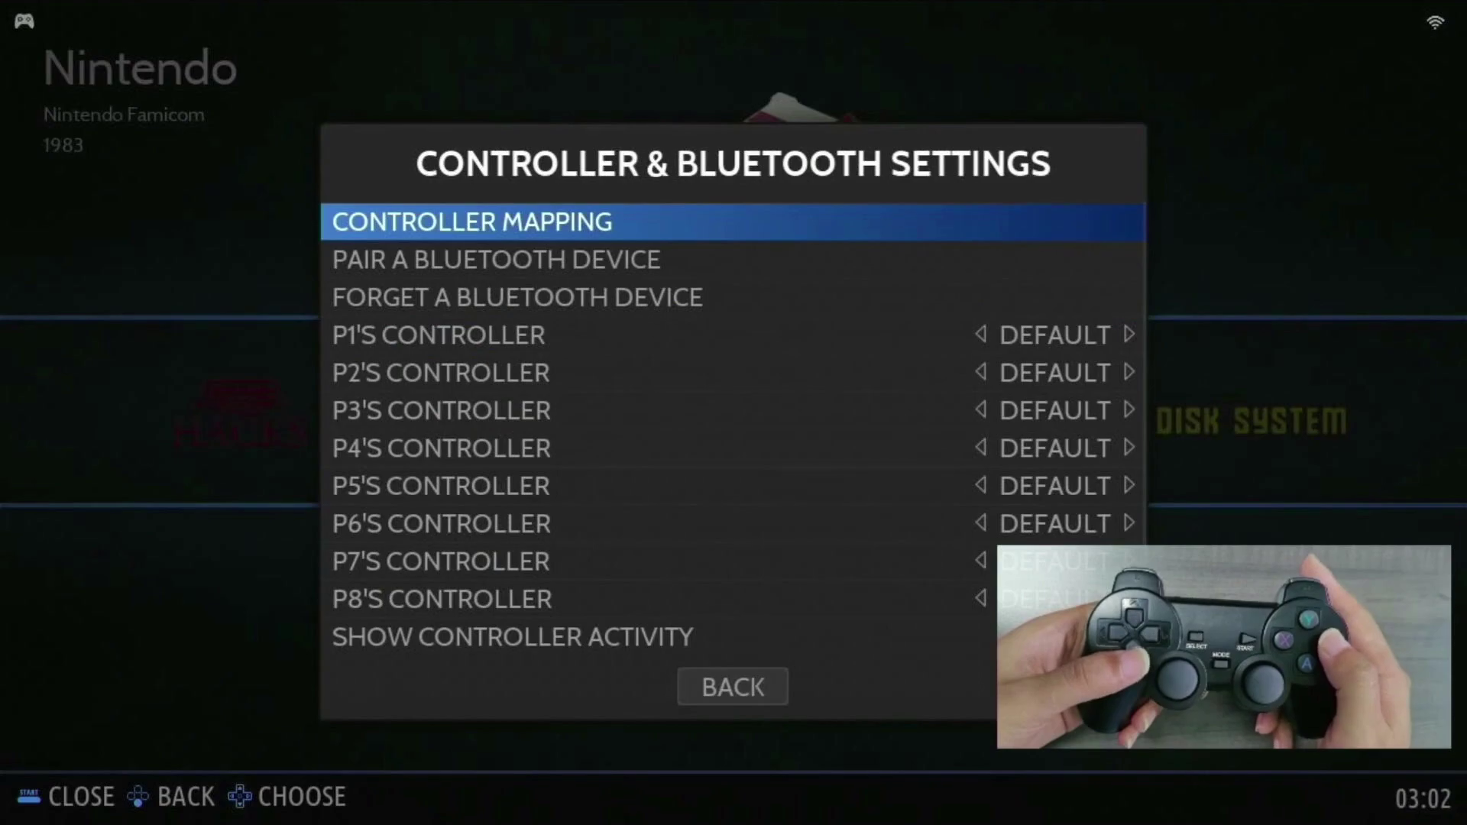
key("Return")
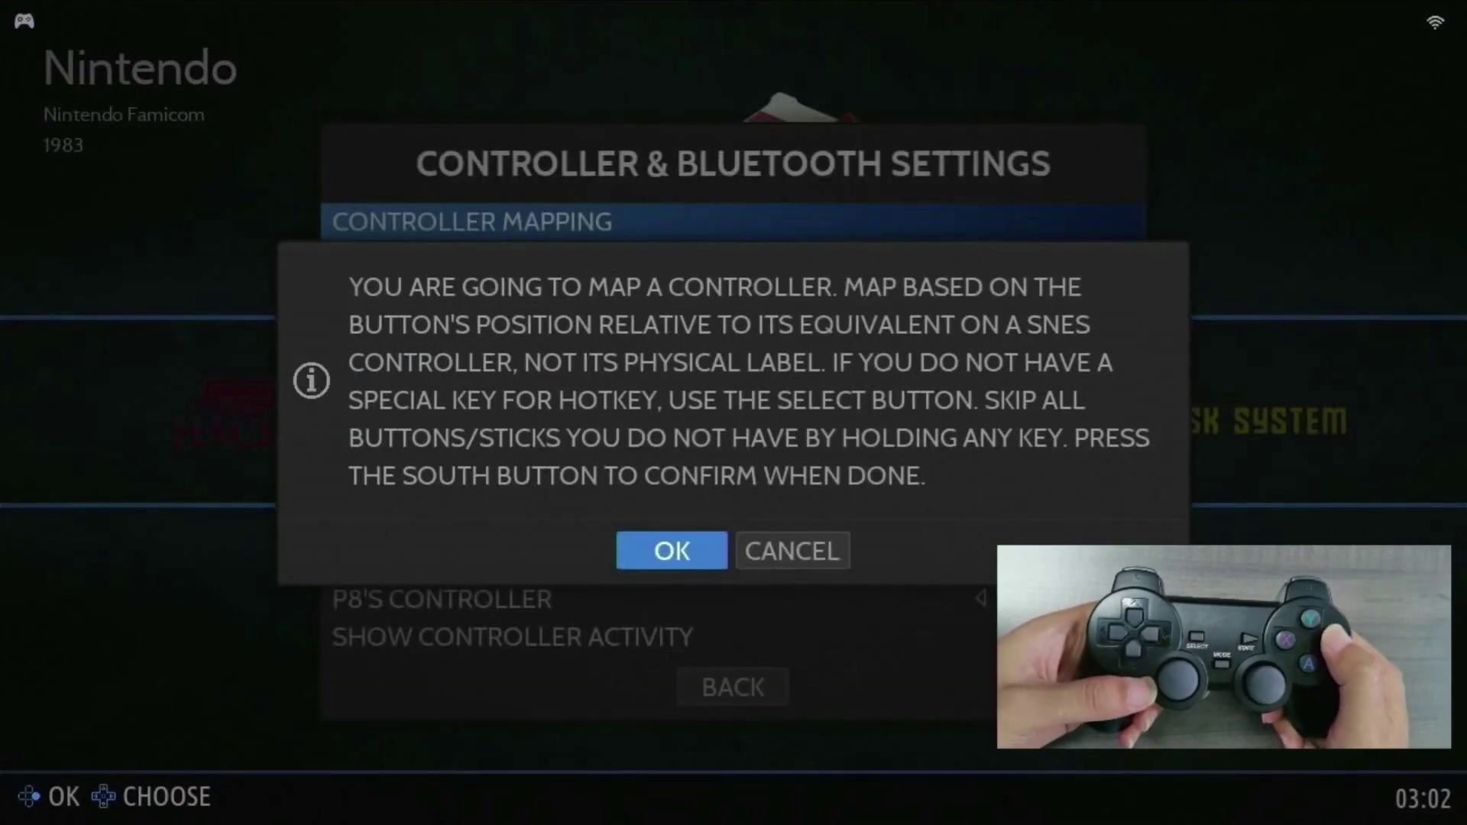
key("Return")
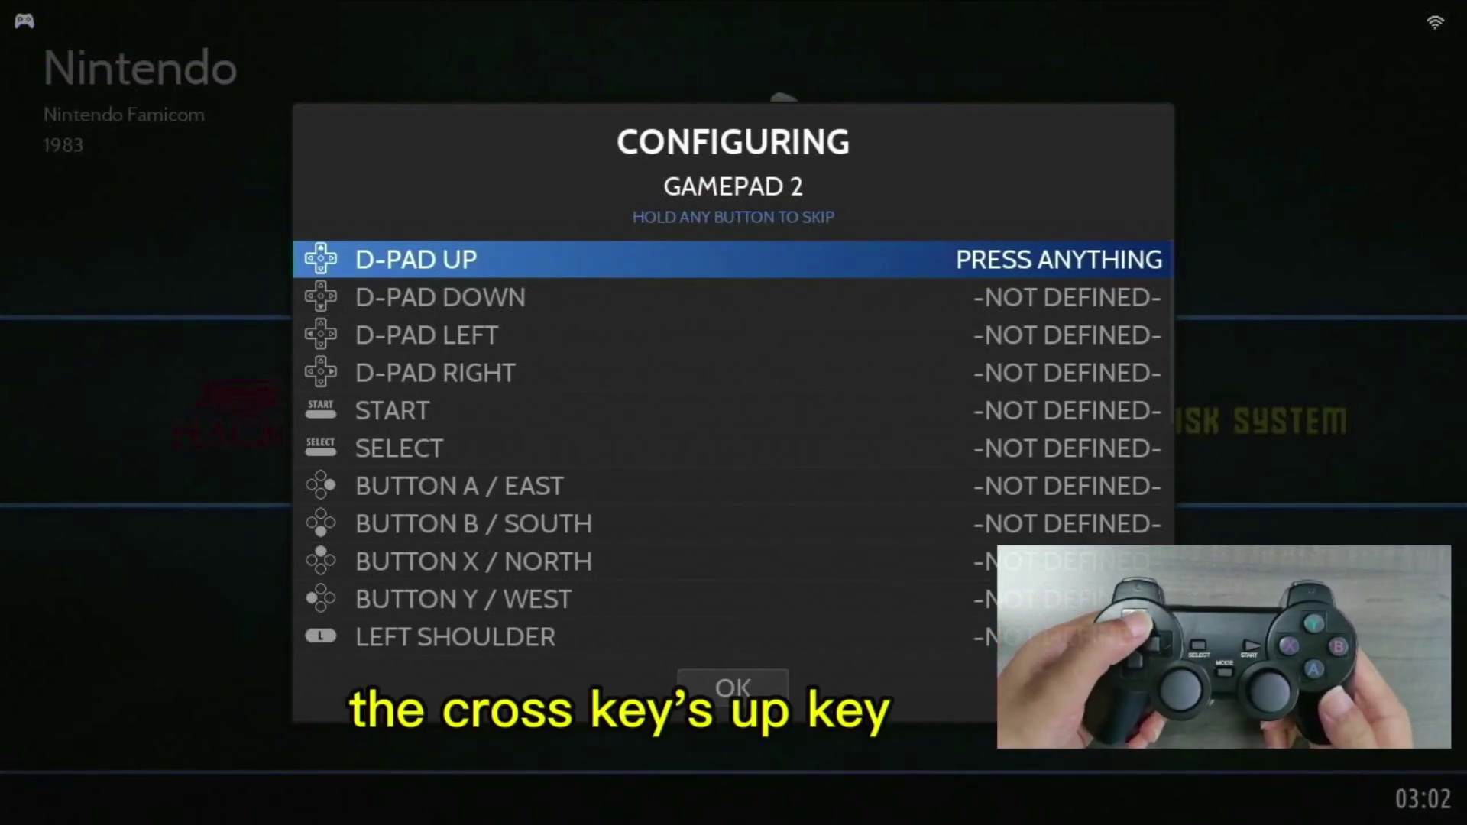
Step: Map Gamepad 2's D-pad directions to Hat 0 up, down, left and right, Start to Button 7 and Select to Button 6
key("Up")
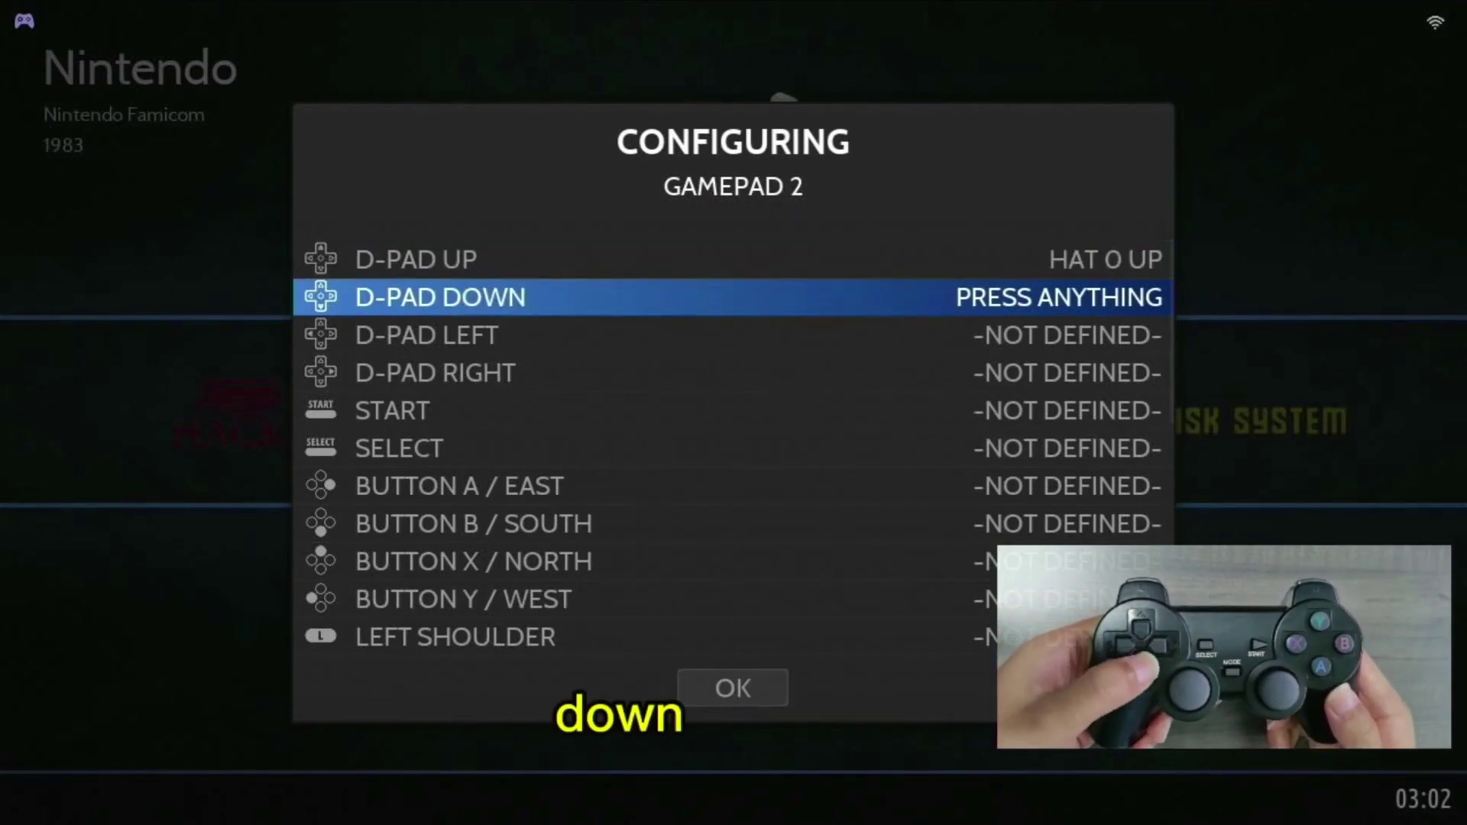
key("Down")
key("Left")
key("Right")
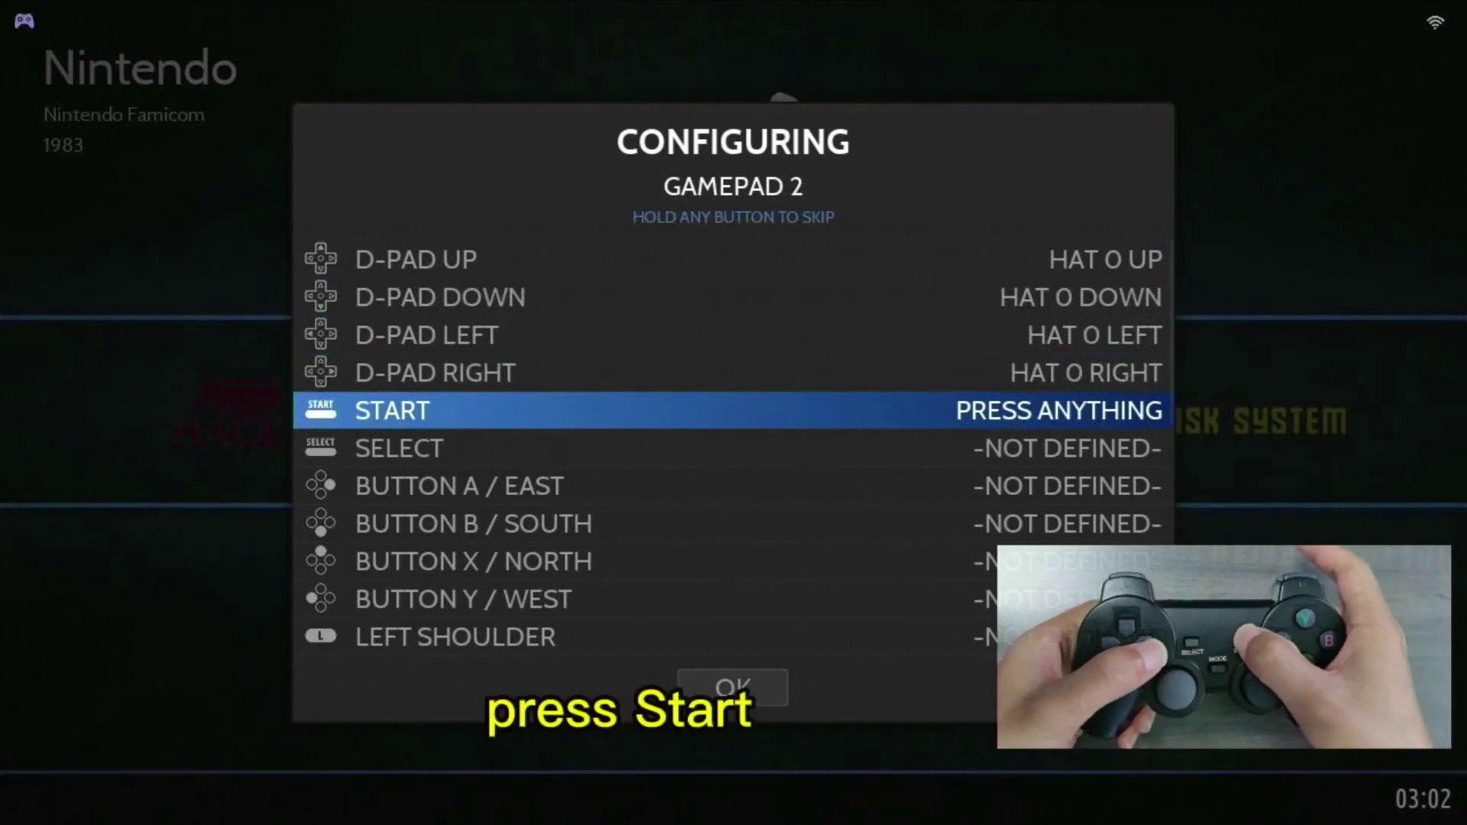
key("Return")
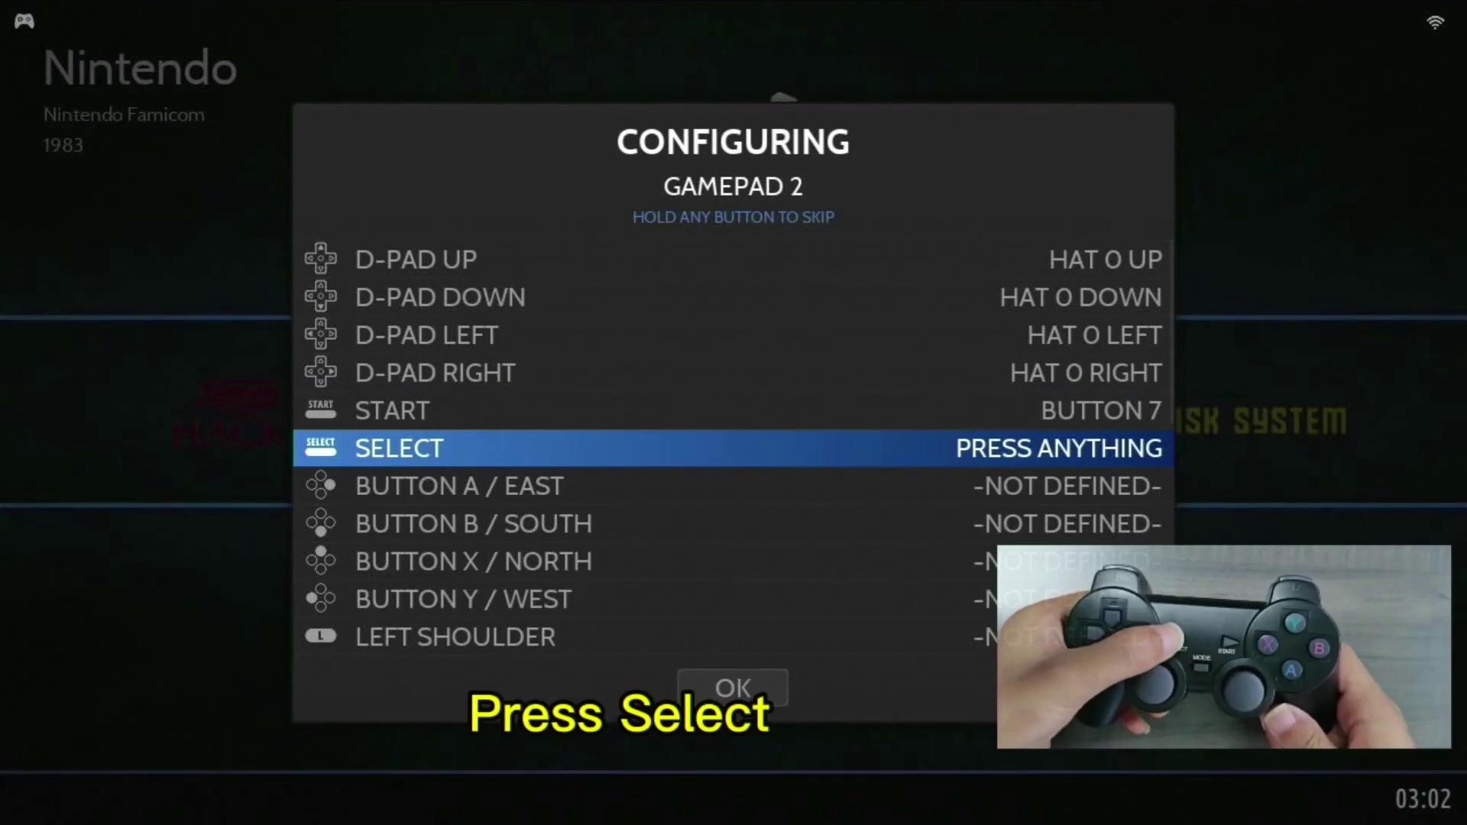
key("Return")
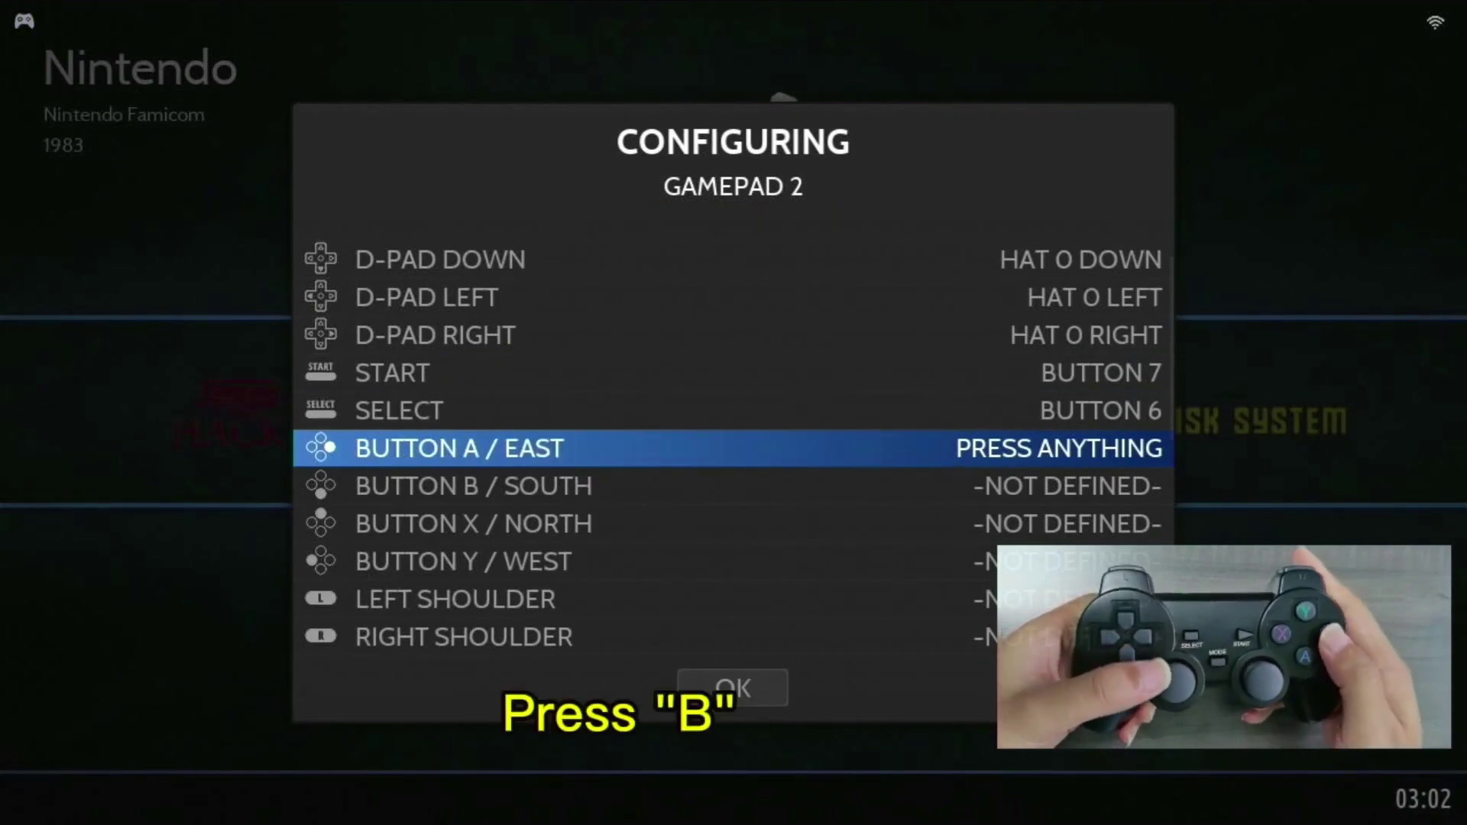
Step: Map A / East to Button 1, B / South to Button 0, X / North to Button 3 and Y / West to Button 2
key("Return")
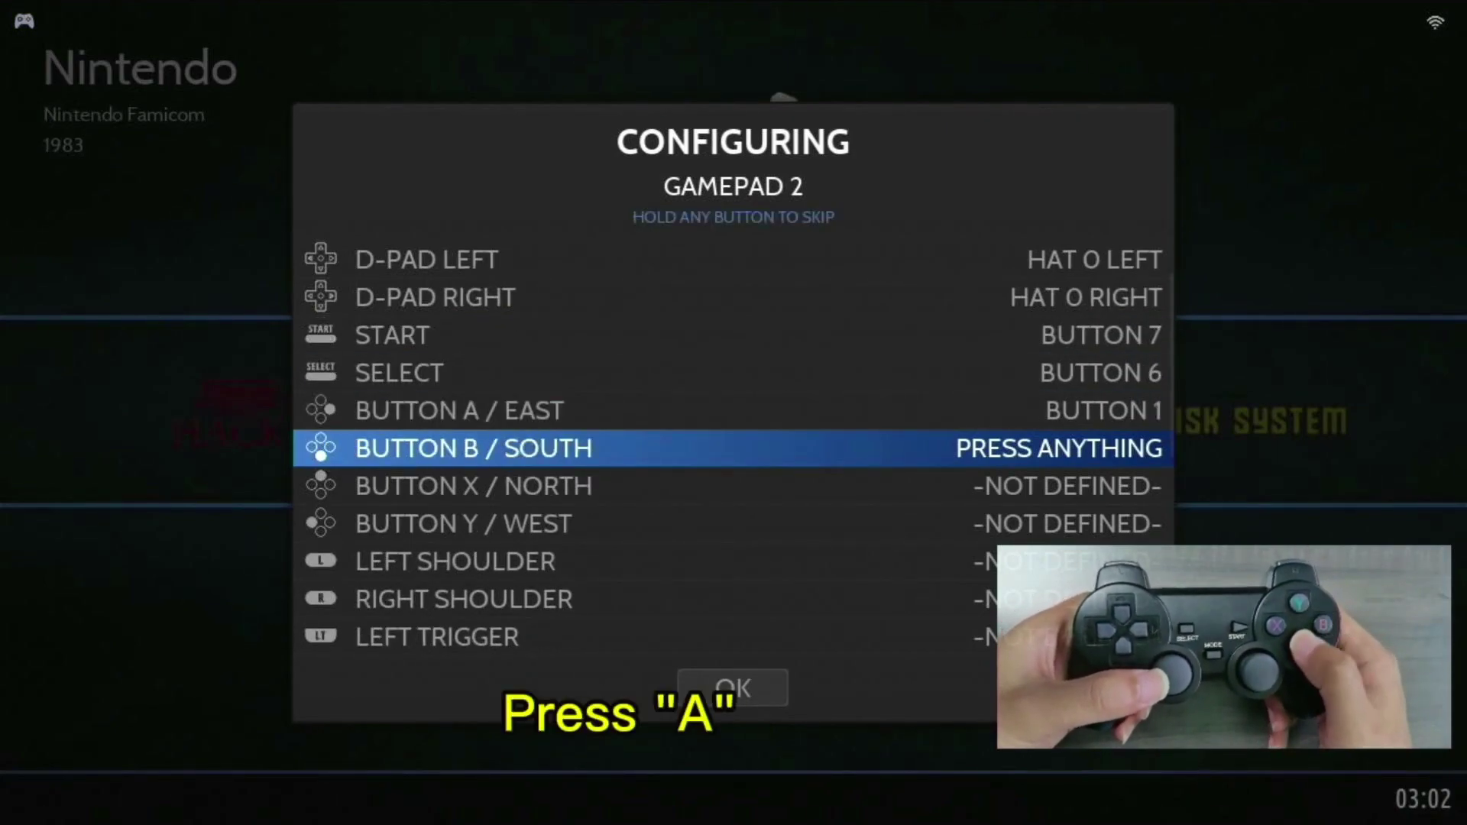
key("Return")
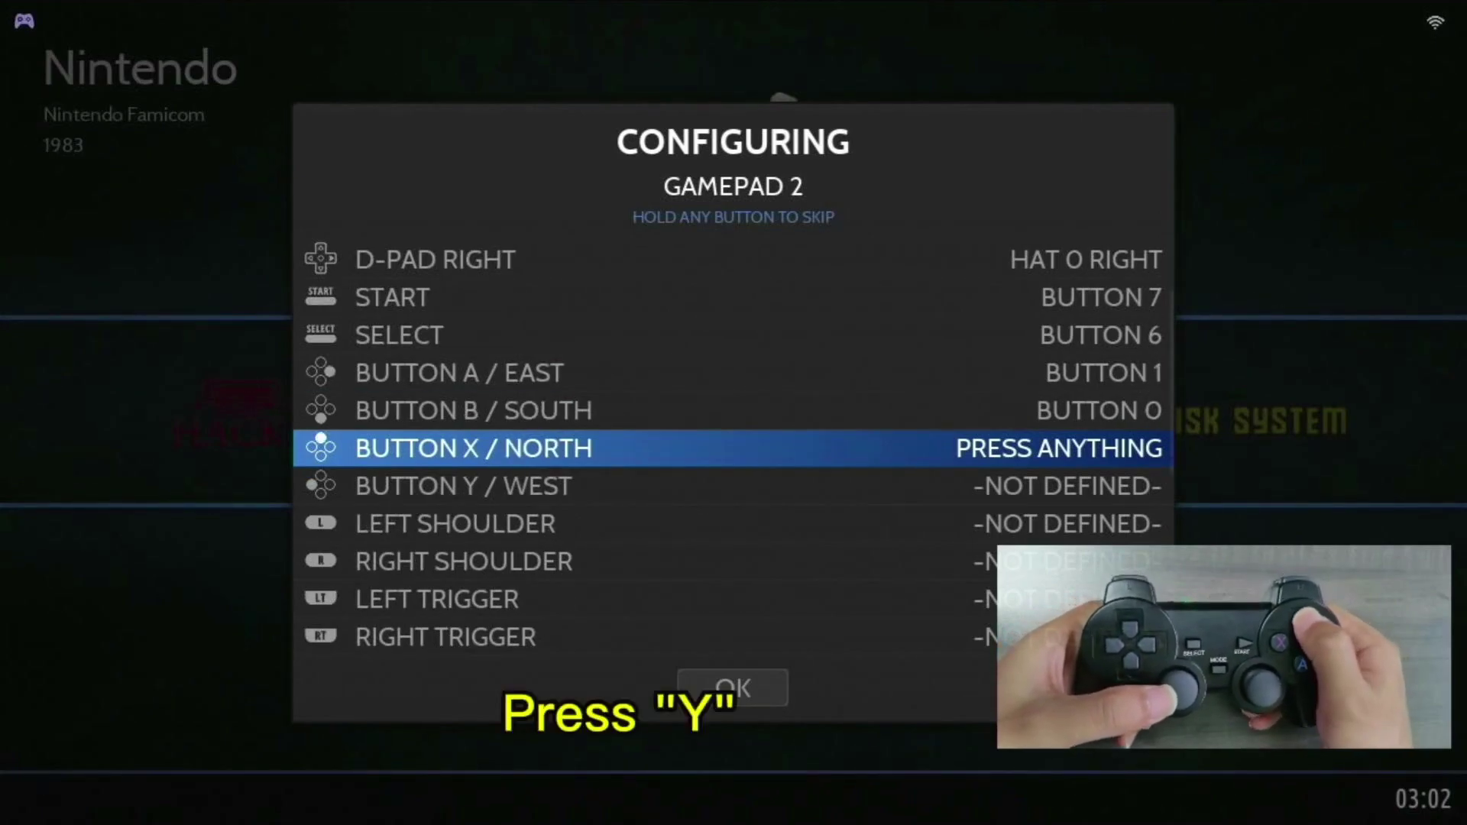
key("Return")
key("Return")
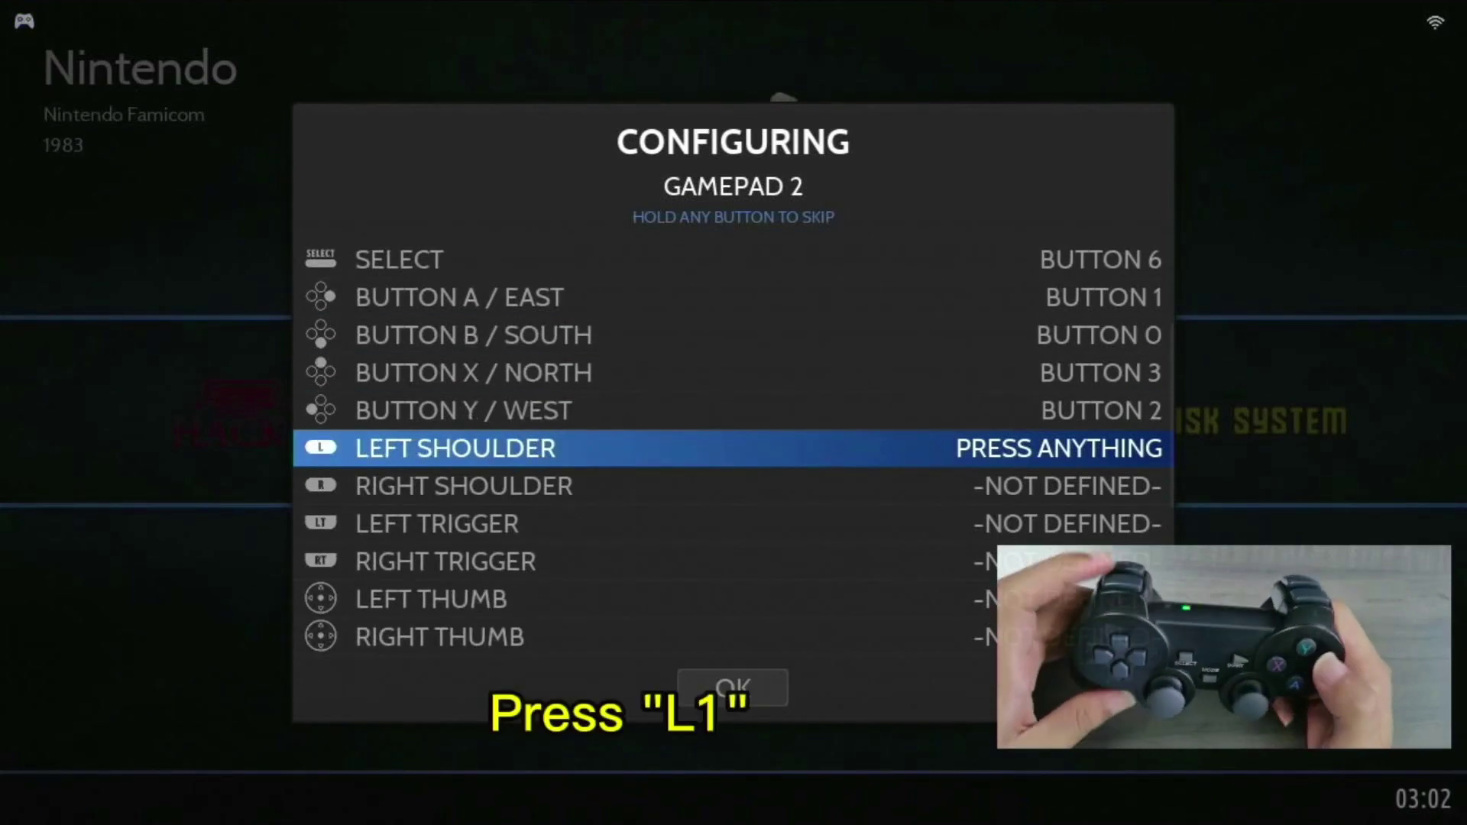
Step: Map the left and right shoulders to Buttons 4 and 5, the triggers to Axis 2+ and 5+, and the left thumb to Button 9
key("Return")
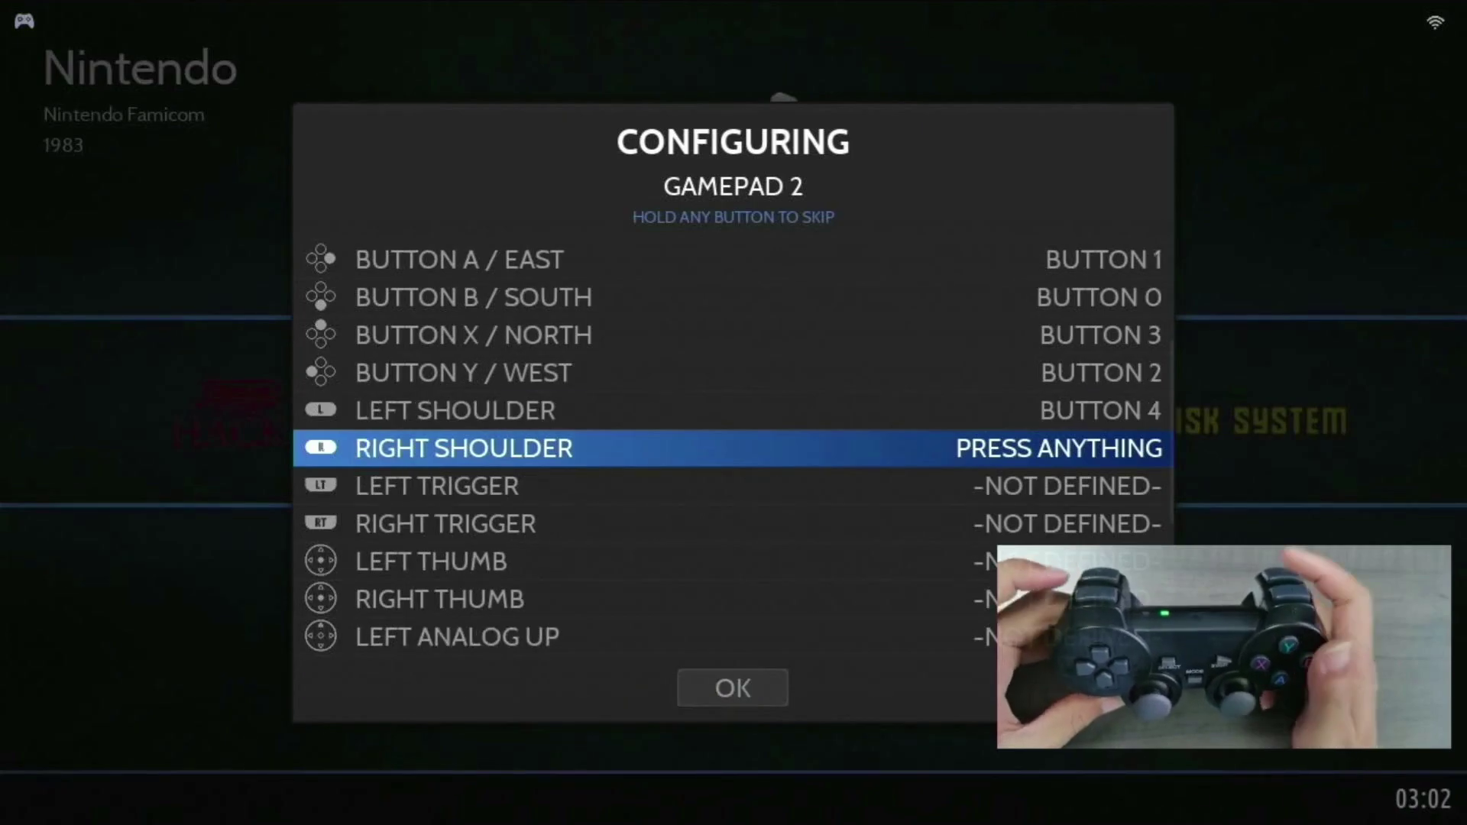
key("Return")
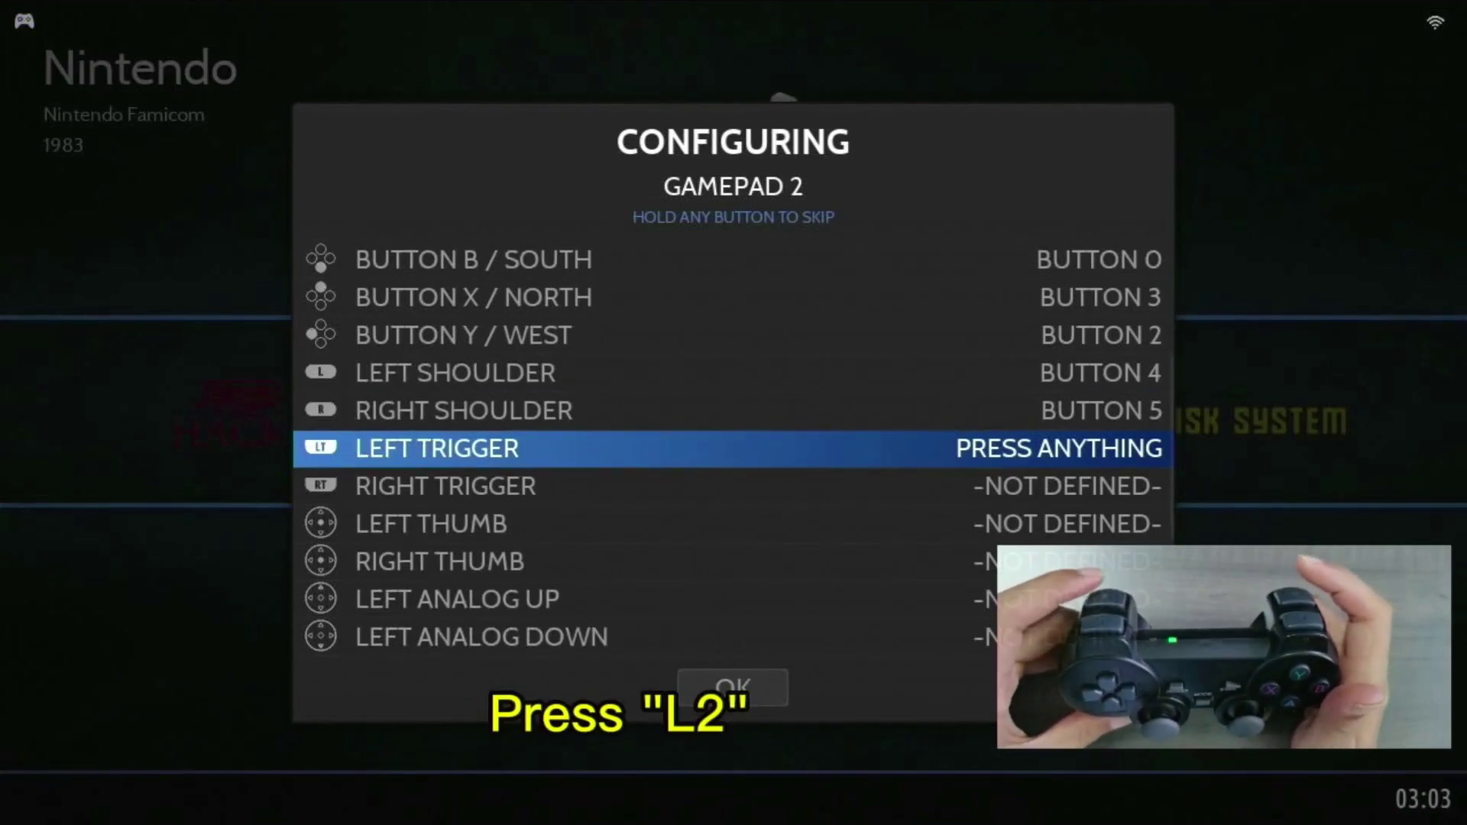
key("Return")
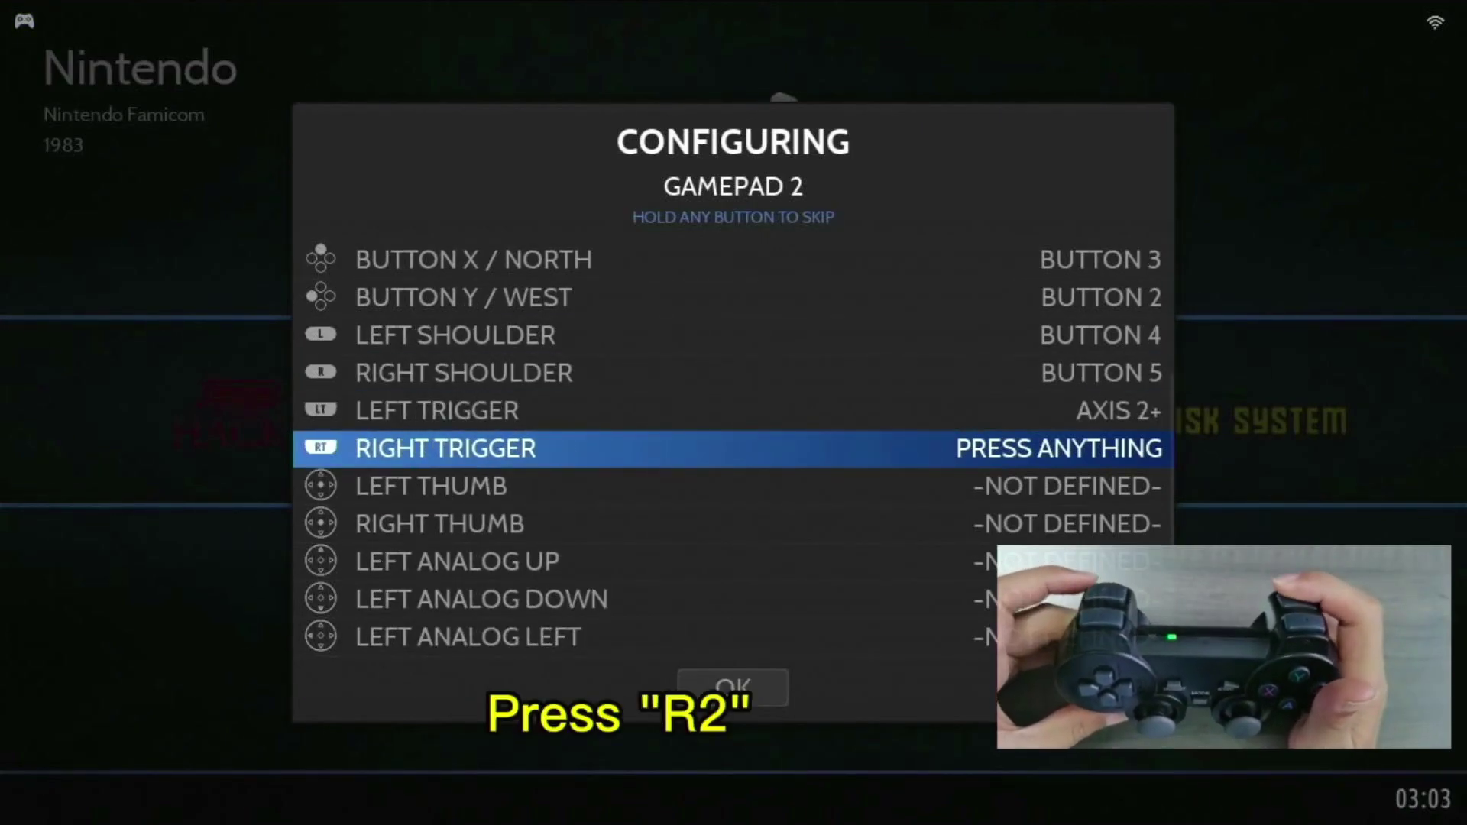
key("Return")
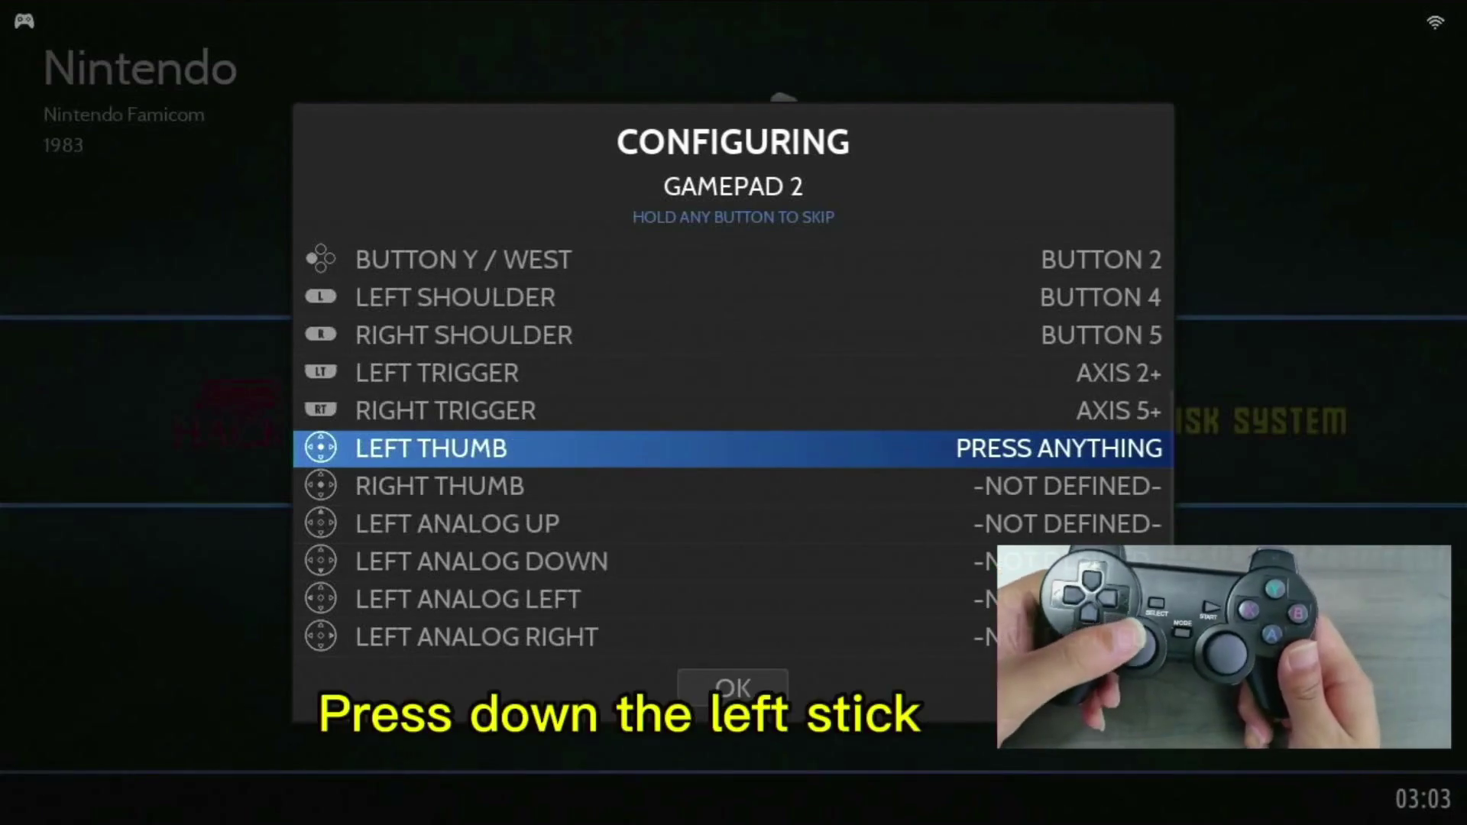
key("Return")
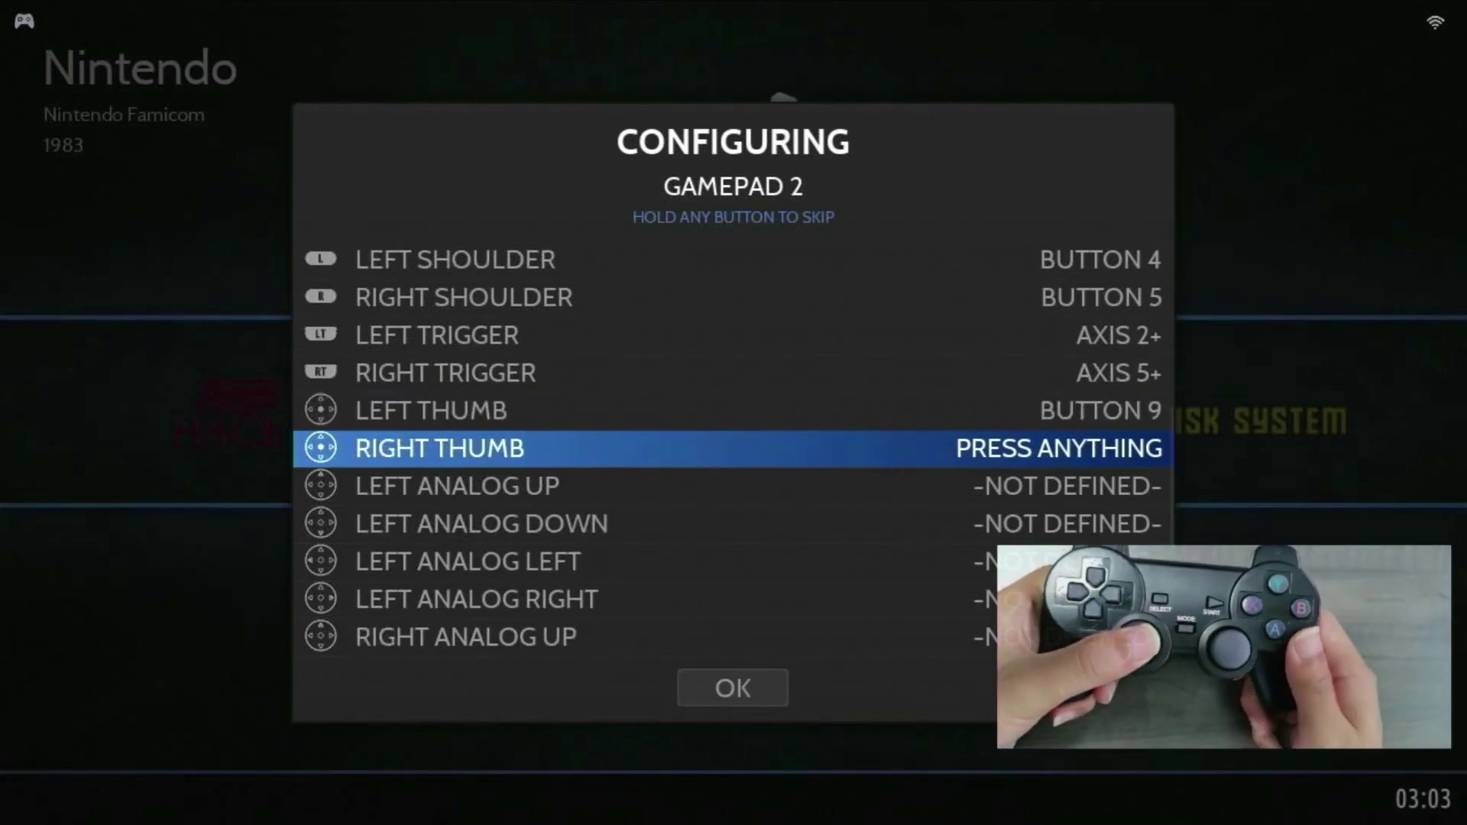
Step: Map the right thumb to Button 10 and left analog up, down, left and right to Axis 1-, 1+, 0- and 0+
key("Return")
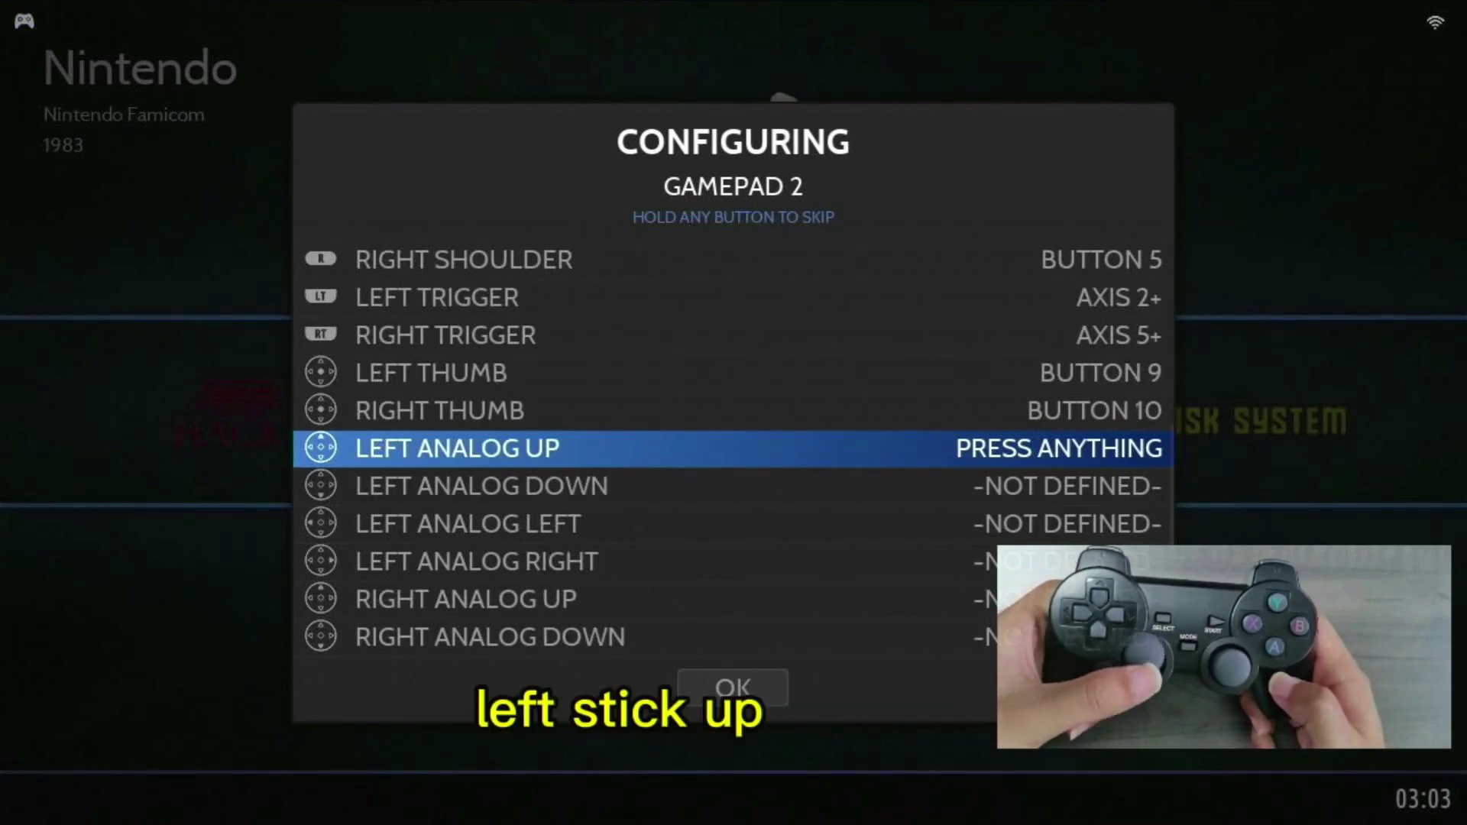
key("Up")
key("Down")
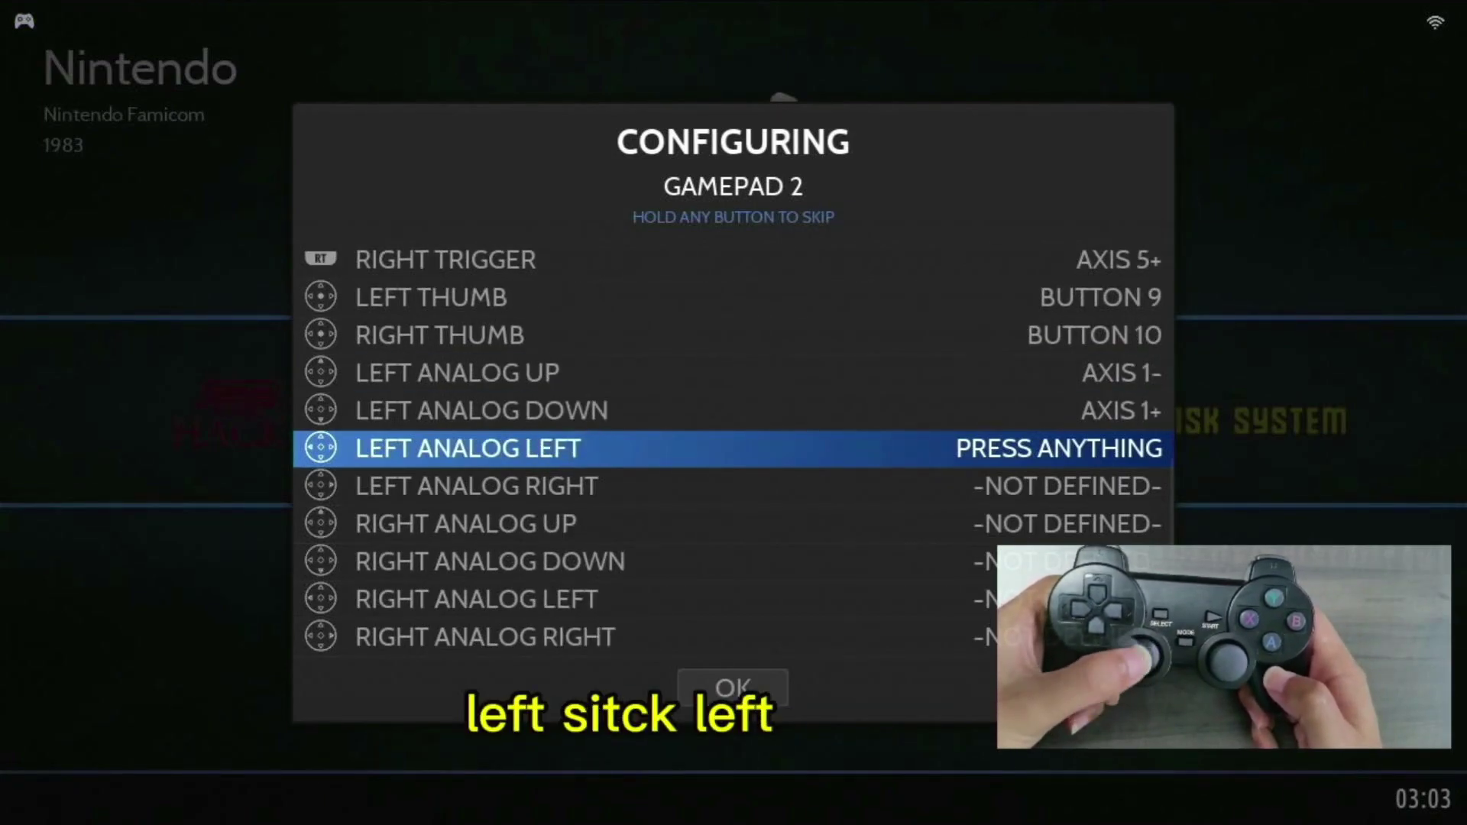
key("Left")
key("Right")
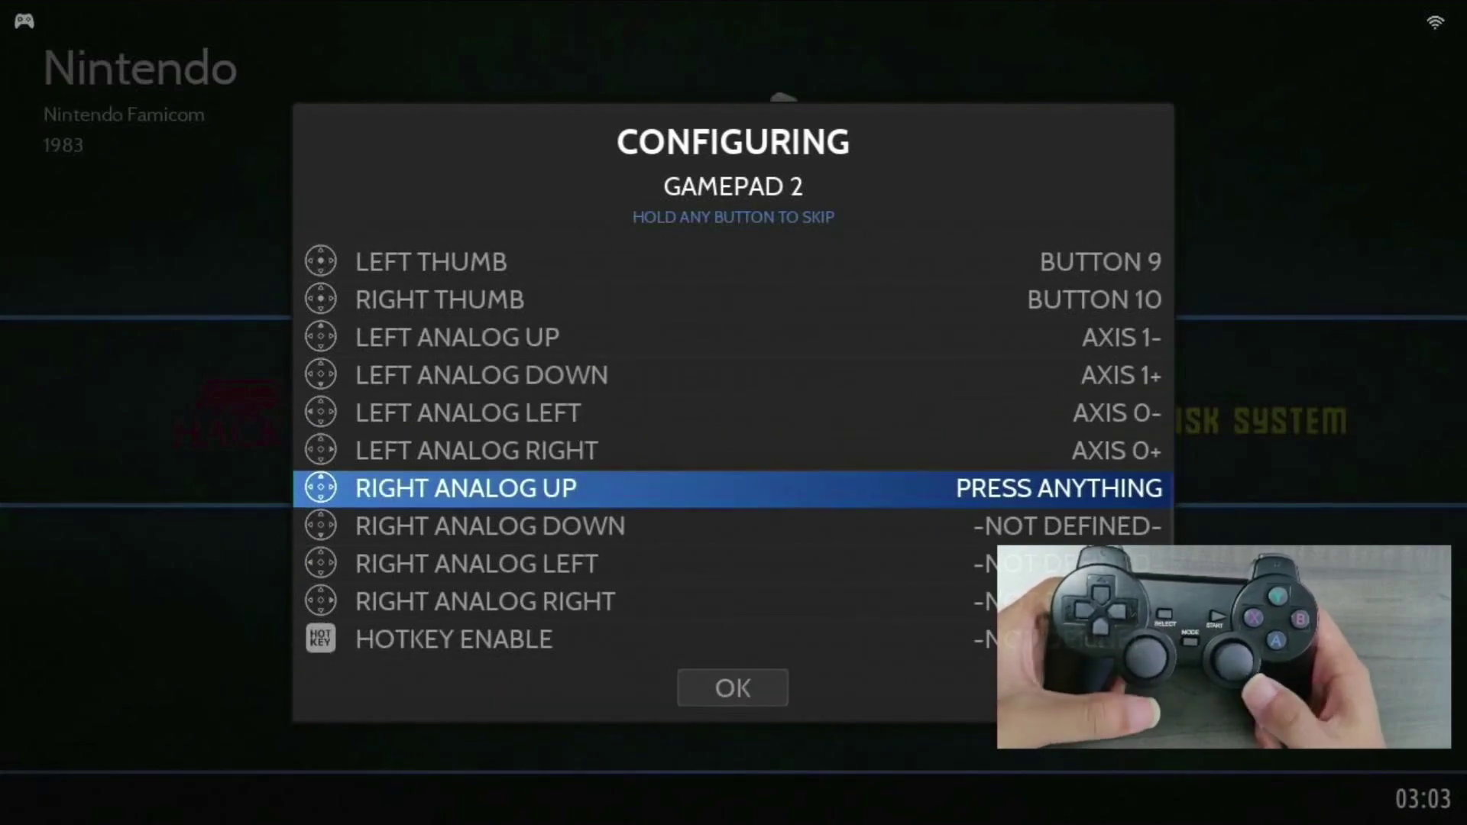
Step: Map right analog up and down to Axis 4- and 4+, and assign the right stick's left and right directions
key("Up")
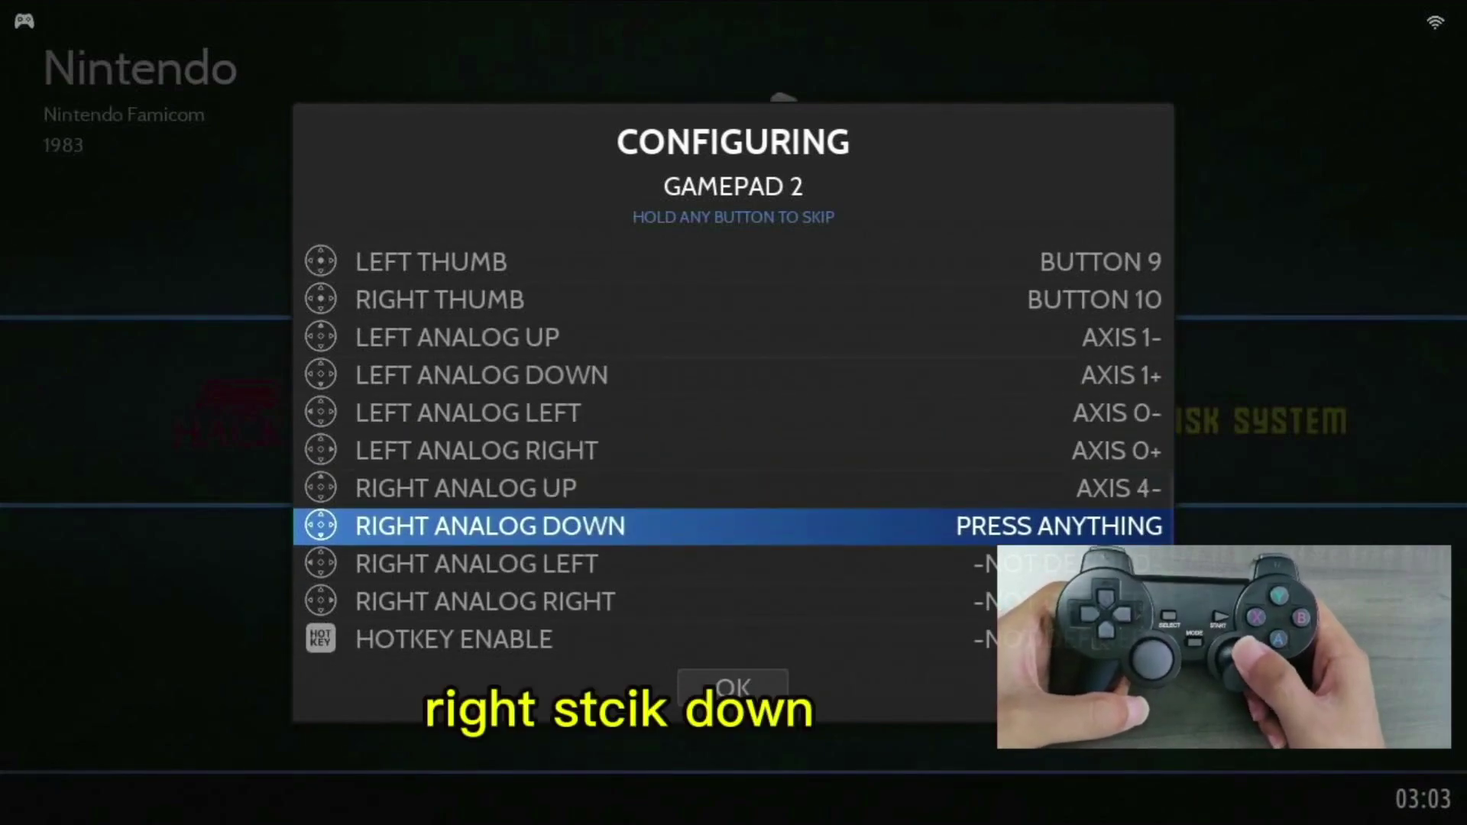
key("Down")
key("Left")
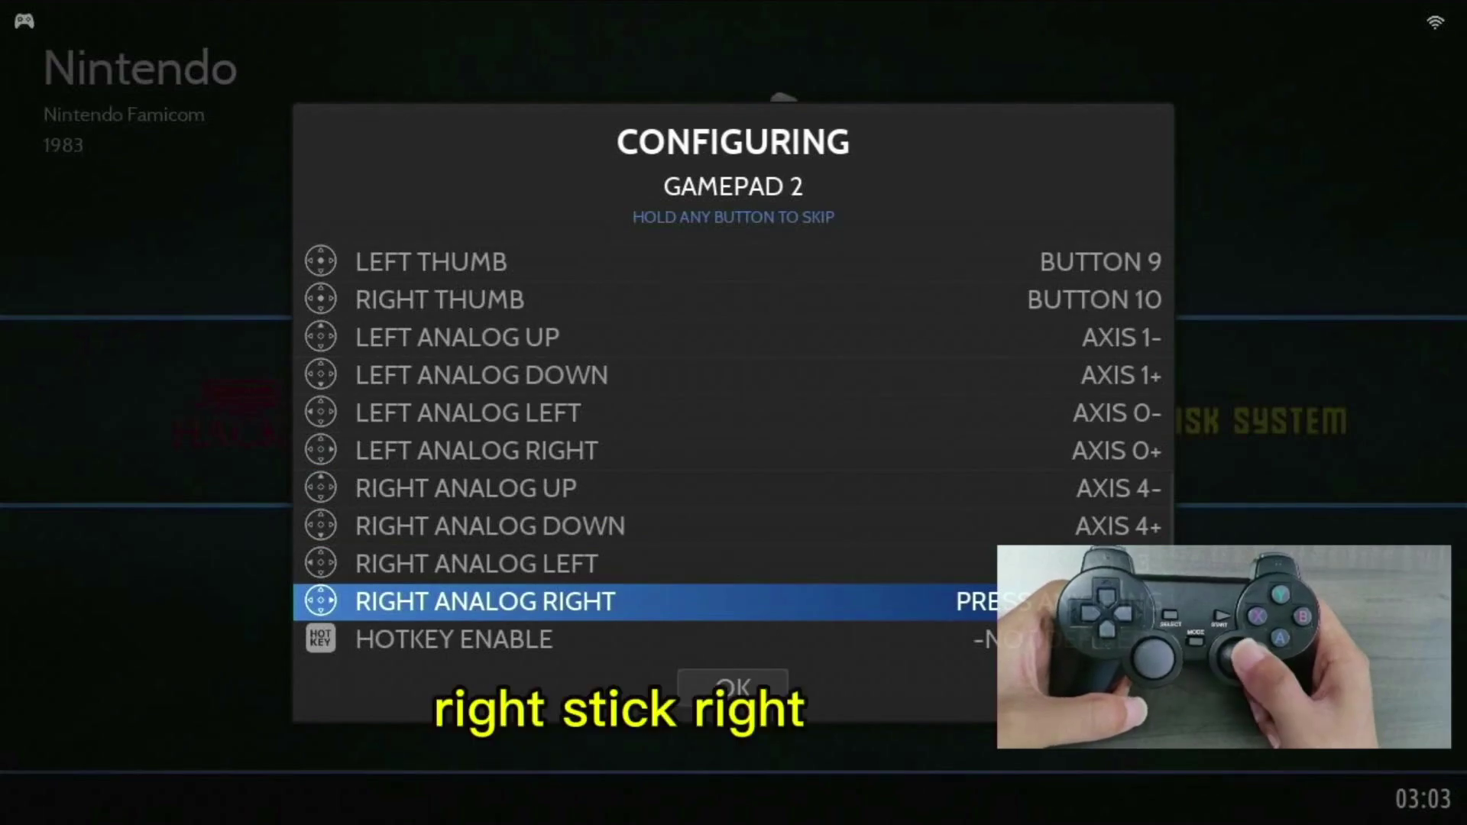
key("Right")
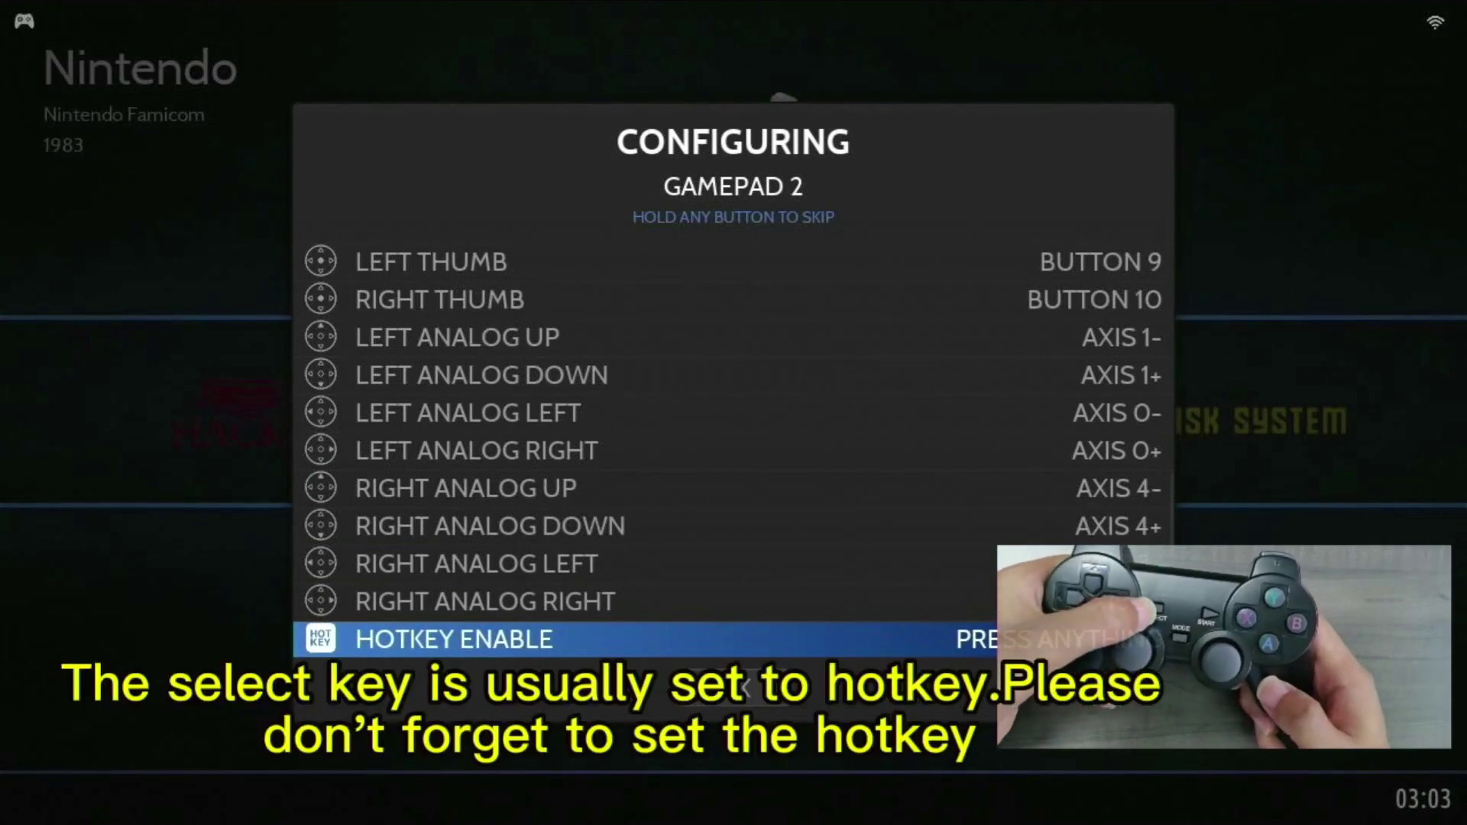
Step: Assign the controller's Select button to Hotkey Enable, save the mapping and leave the settings
key("Return")
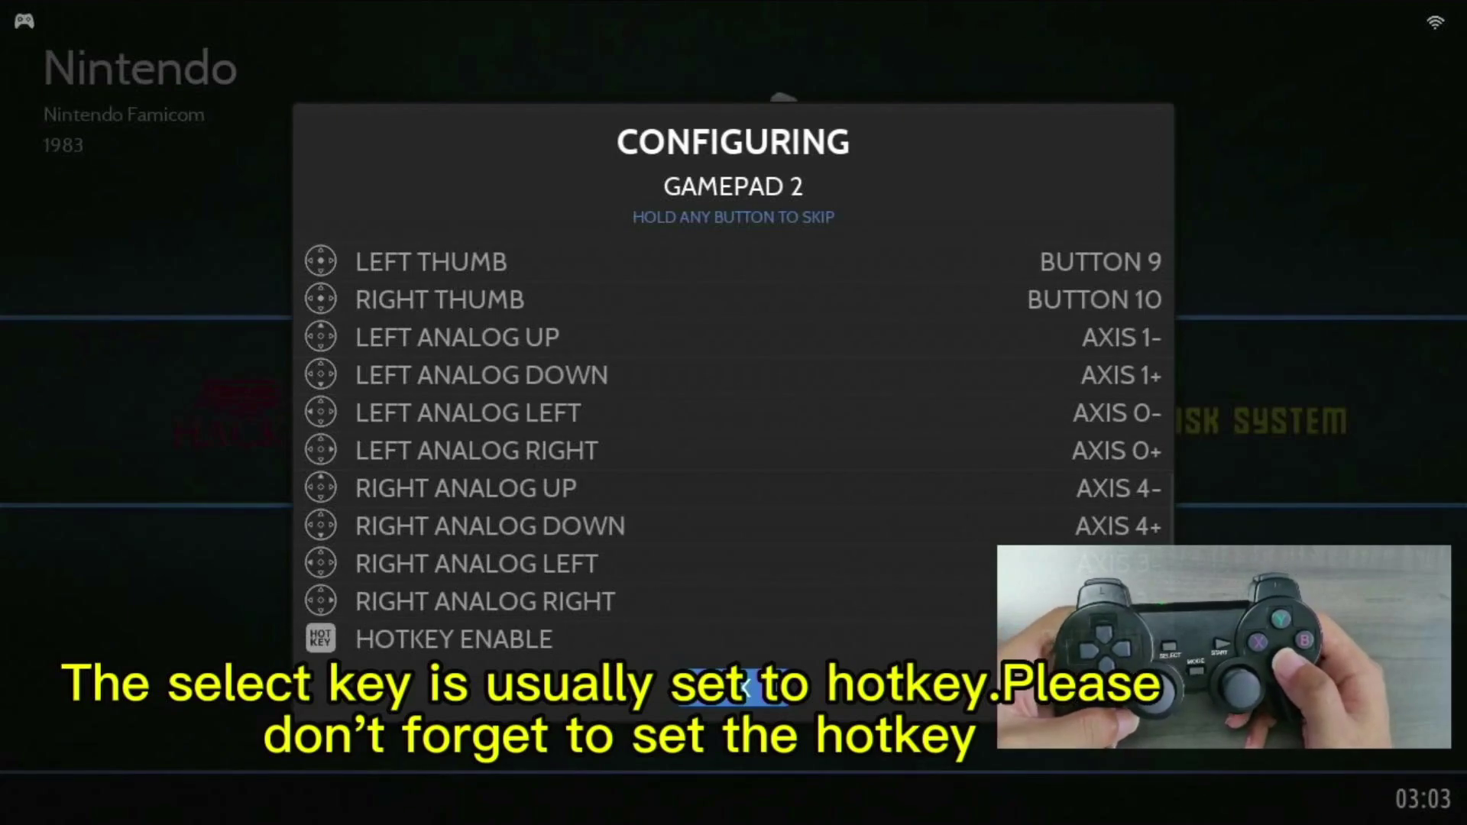
key("Return")
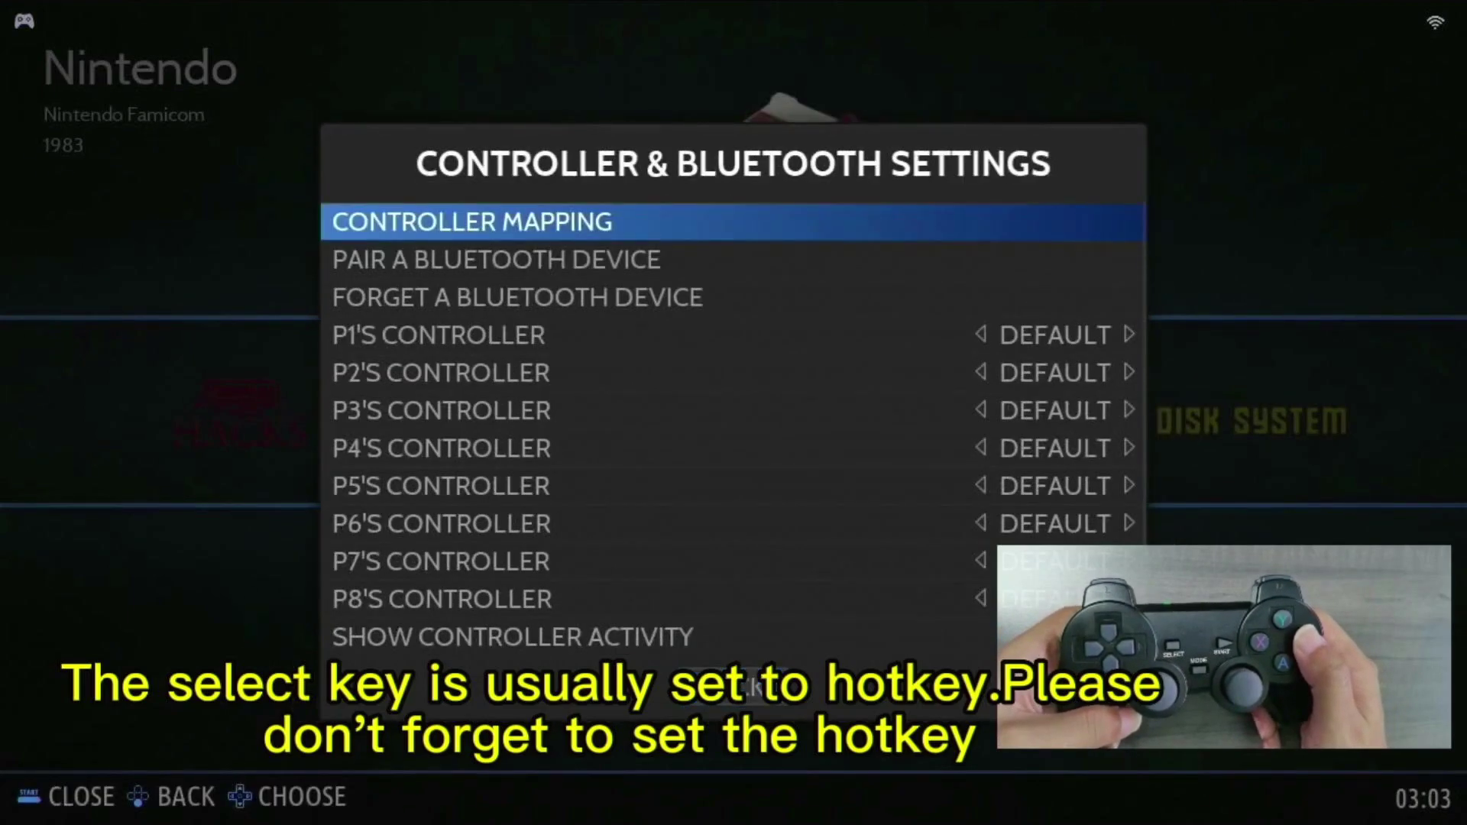
key("Escape")
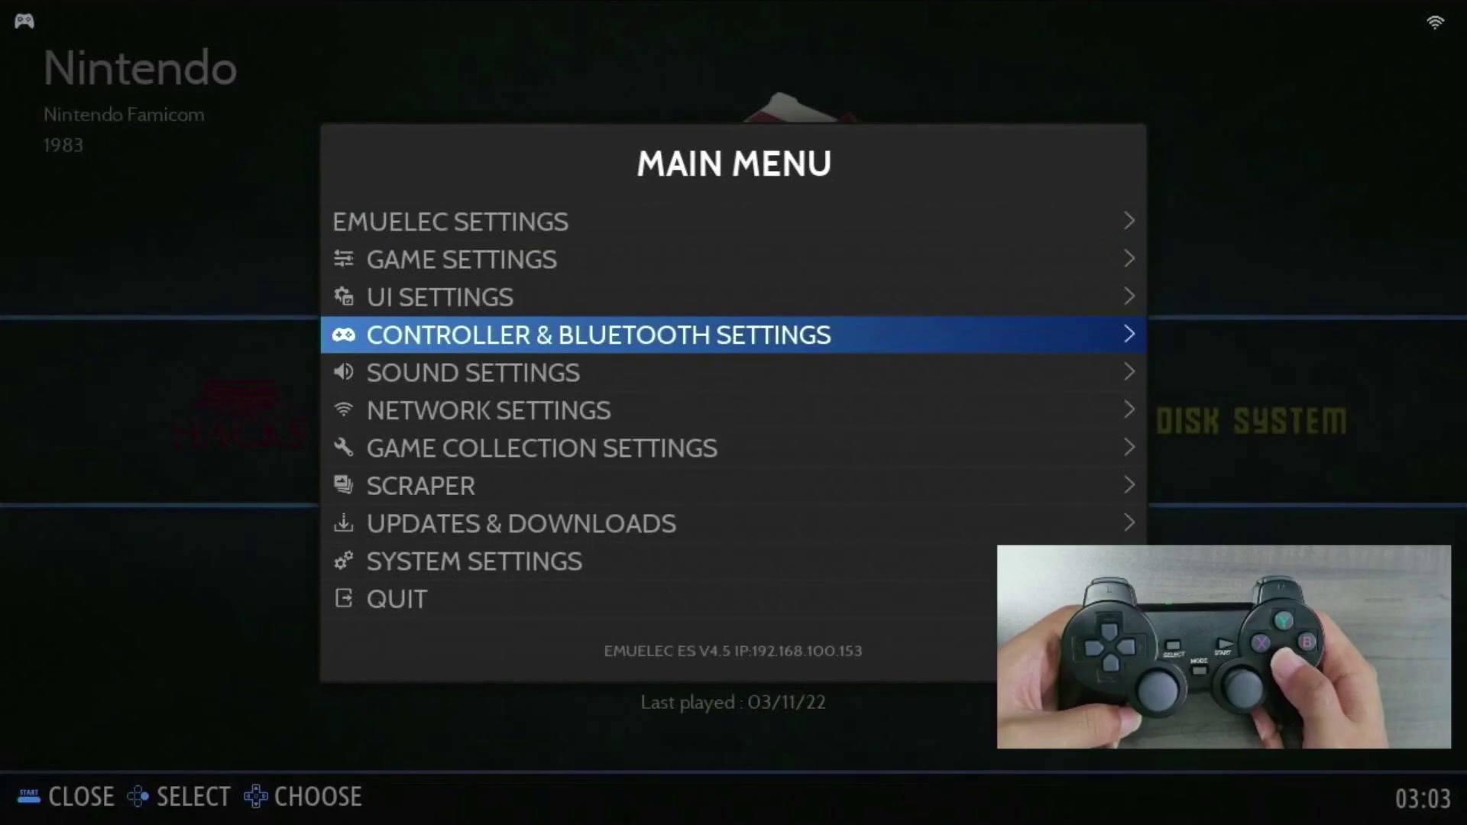
key("Escape")
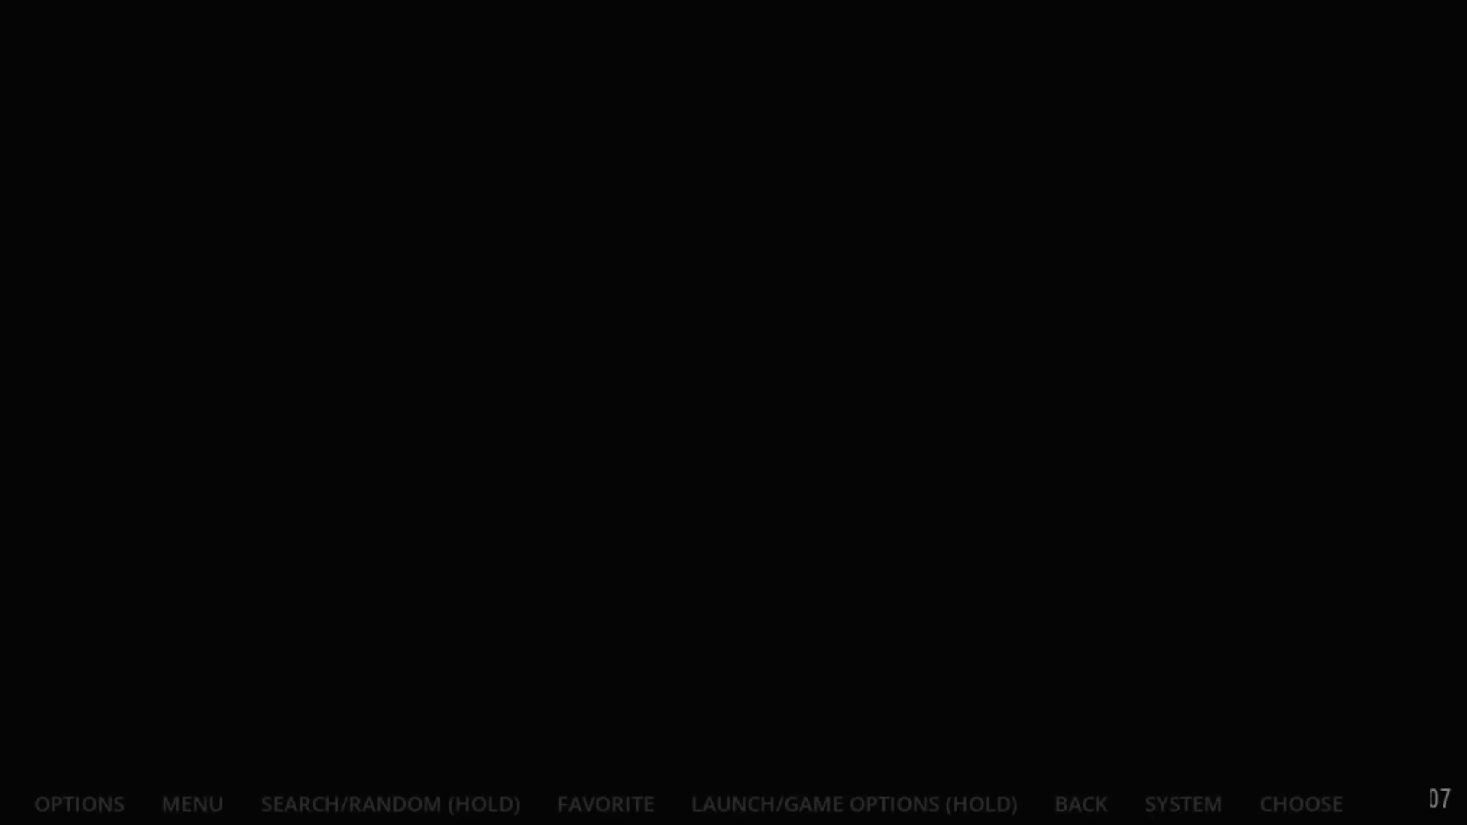
Step: Play the "How to recovery the emuelec system" guide from the User Instructions list
key("Down")
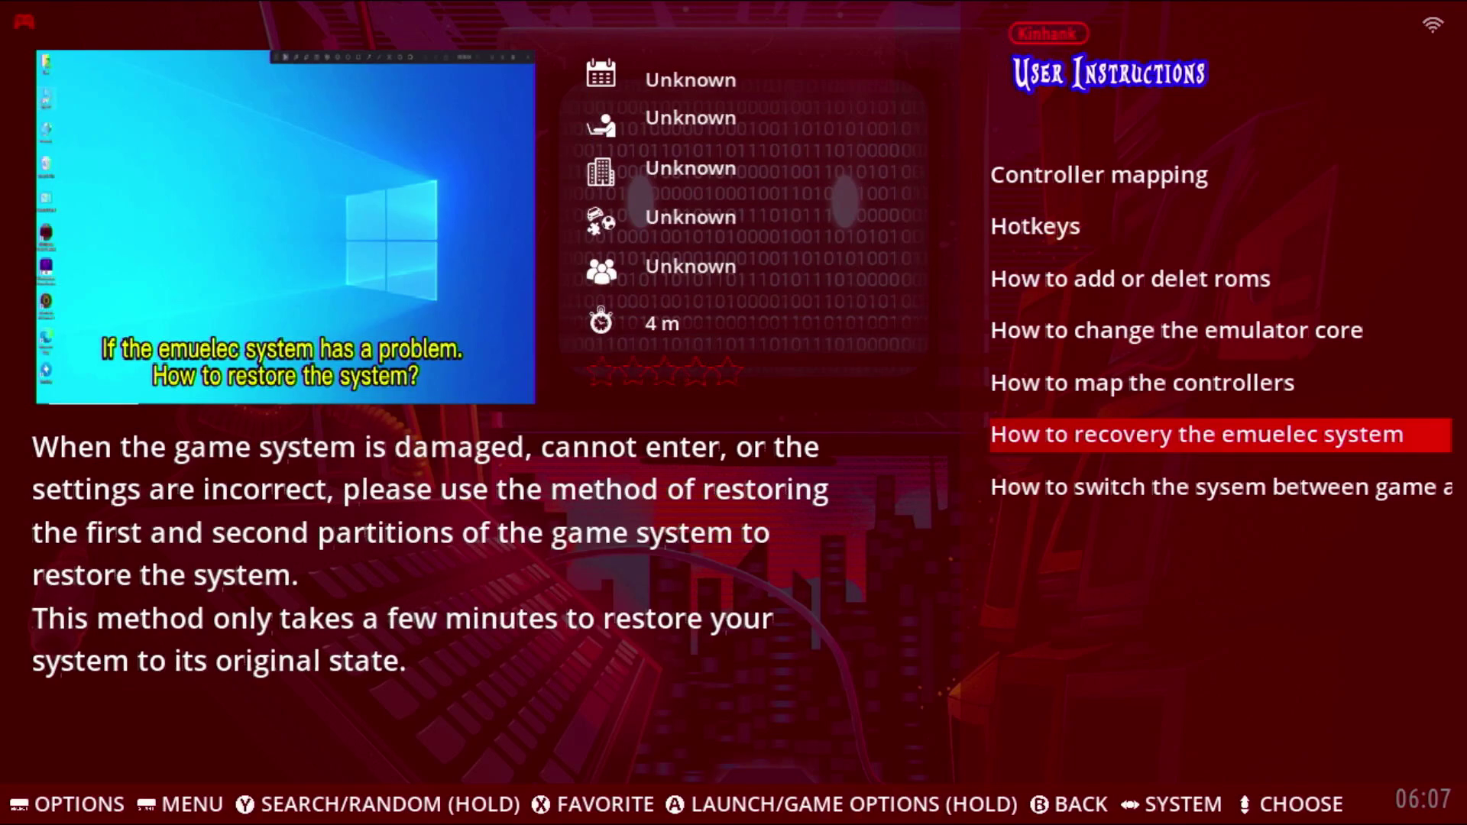
key("Return")
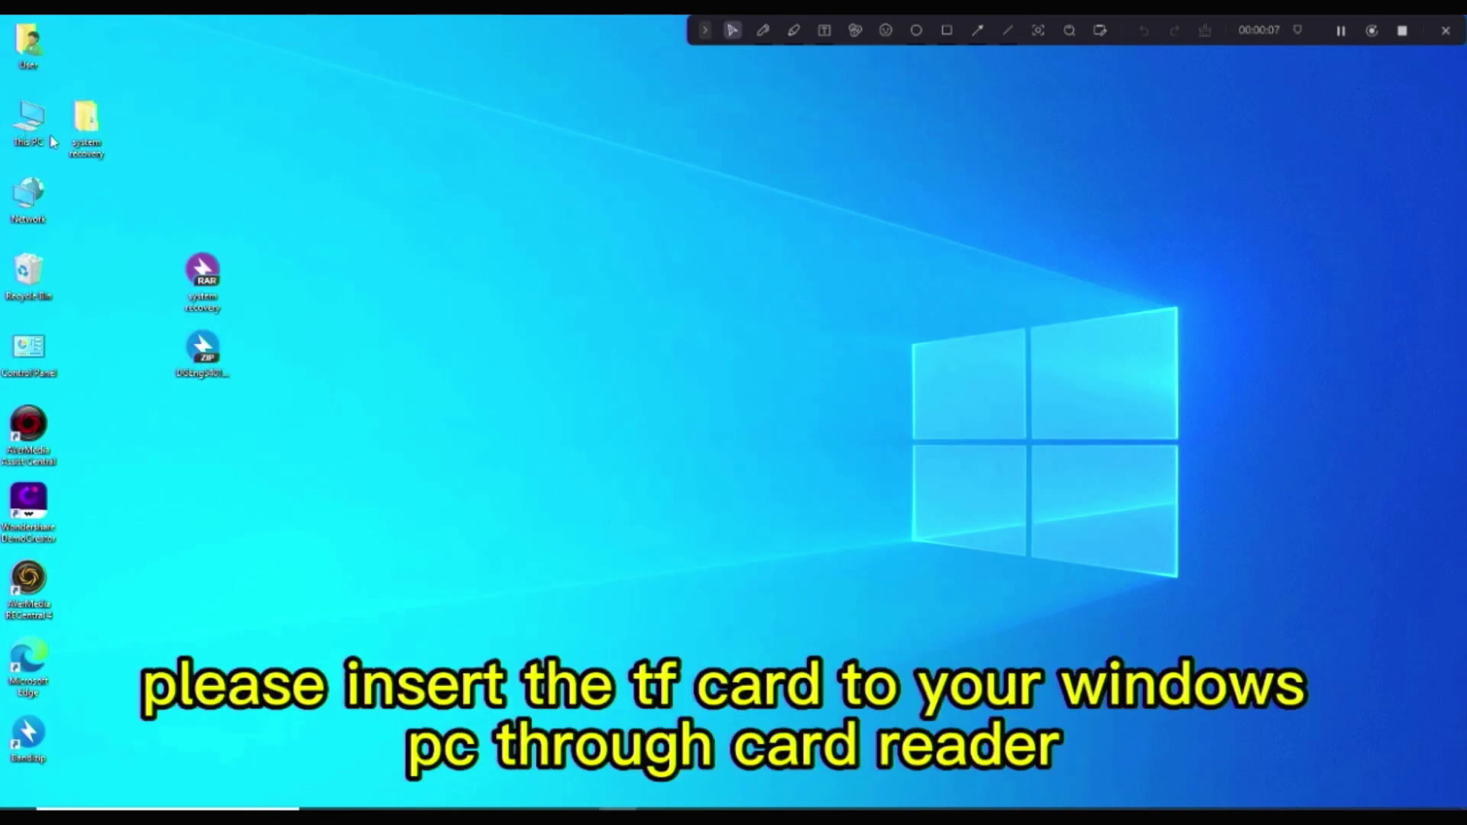
Step: On the Windows PC, open "03 Super console X -pro system recovery" inside the system recovery file folder on the TF card's GAMES (F:) drive
double_click(31, 126)
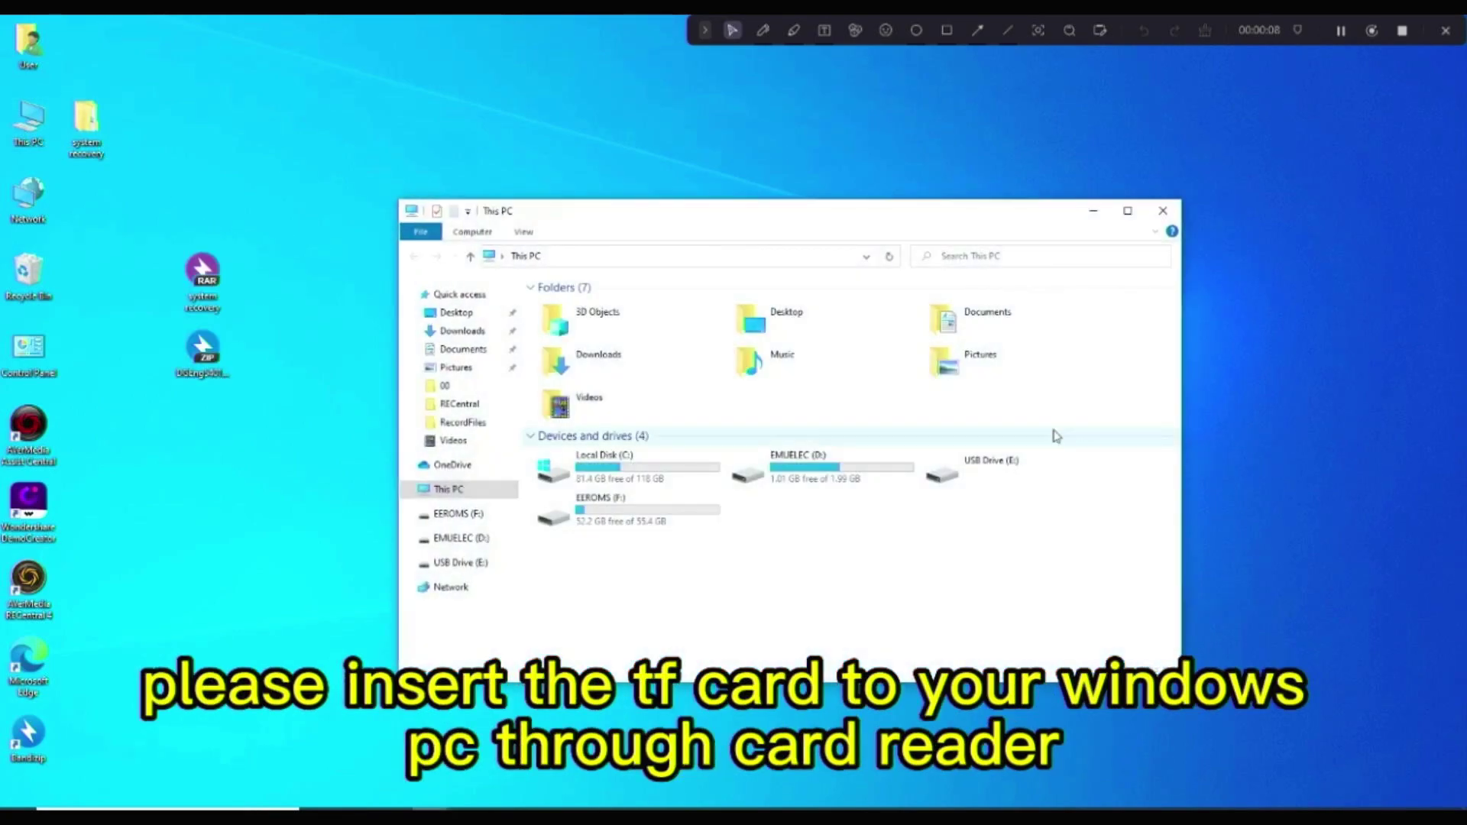
left_click(603, 525)
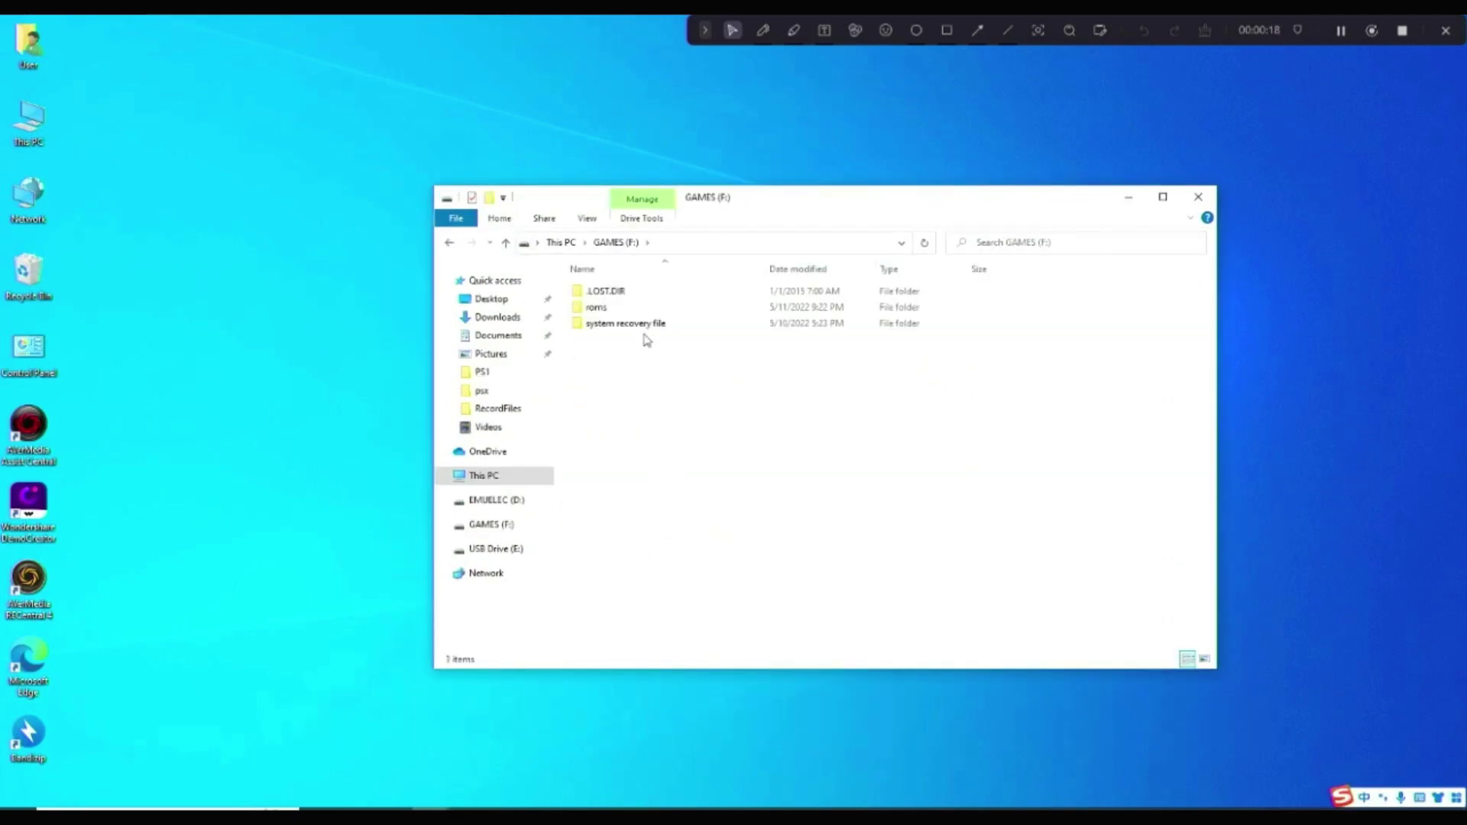
left_click(648, 325)
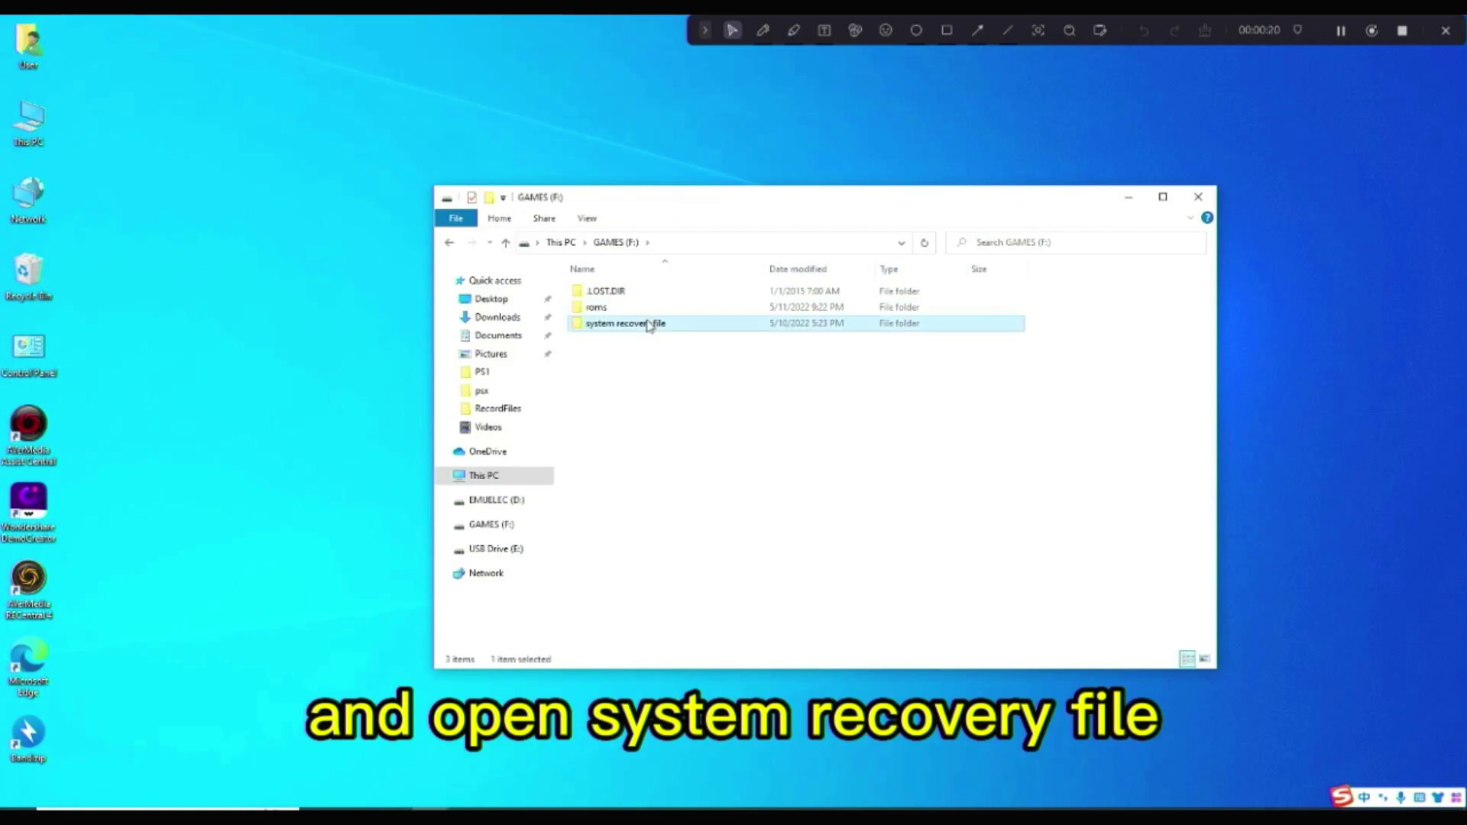
double_click(646, 327)
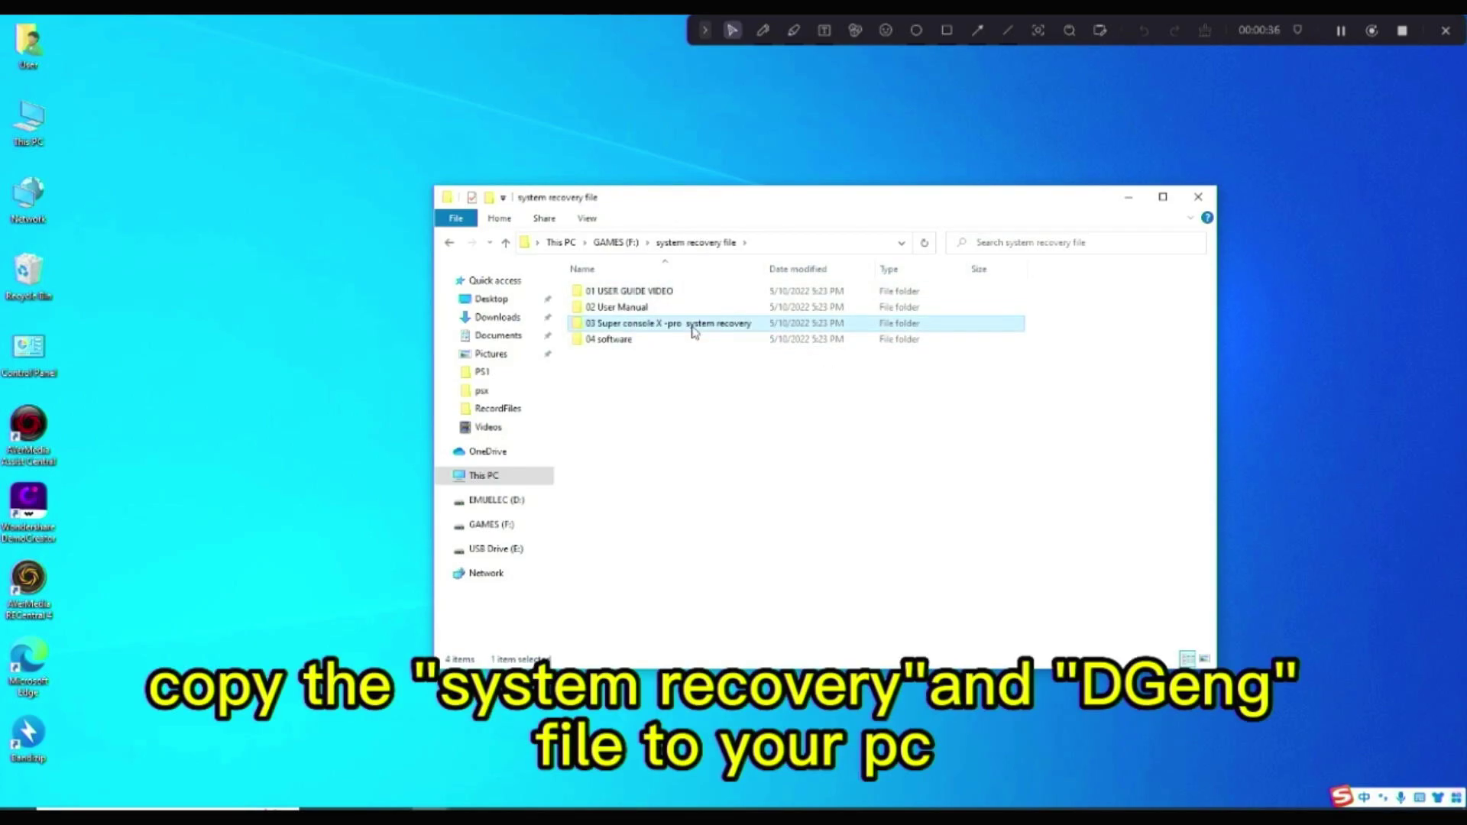
double_click(694, 327)
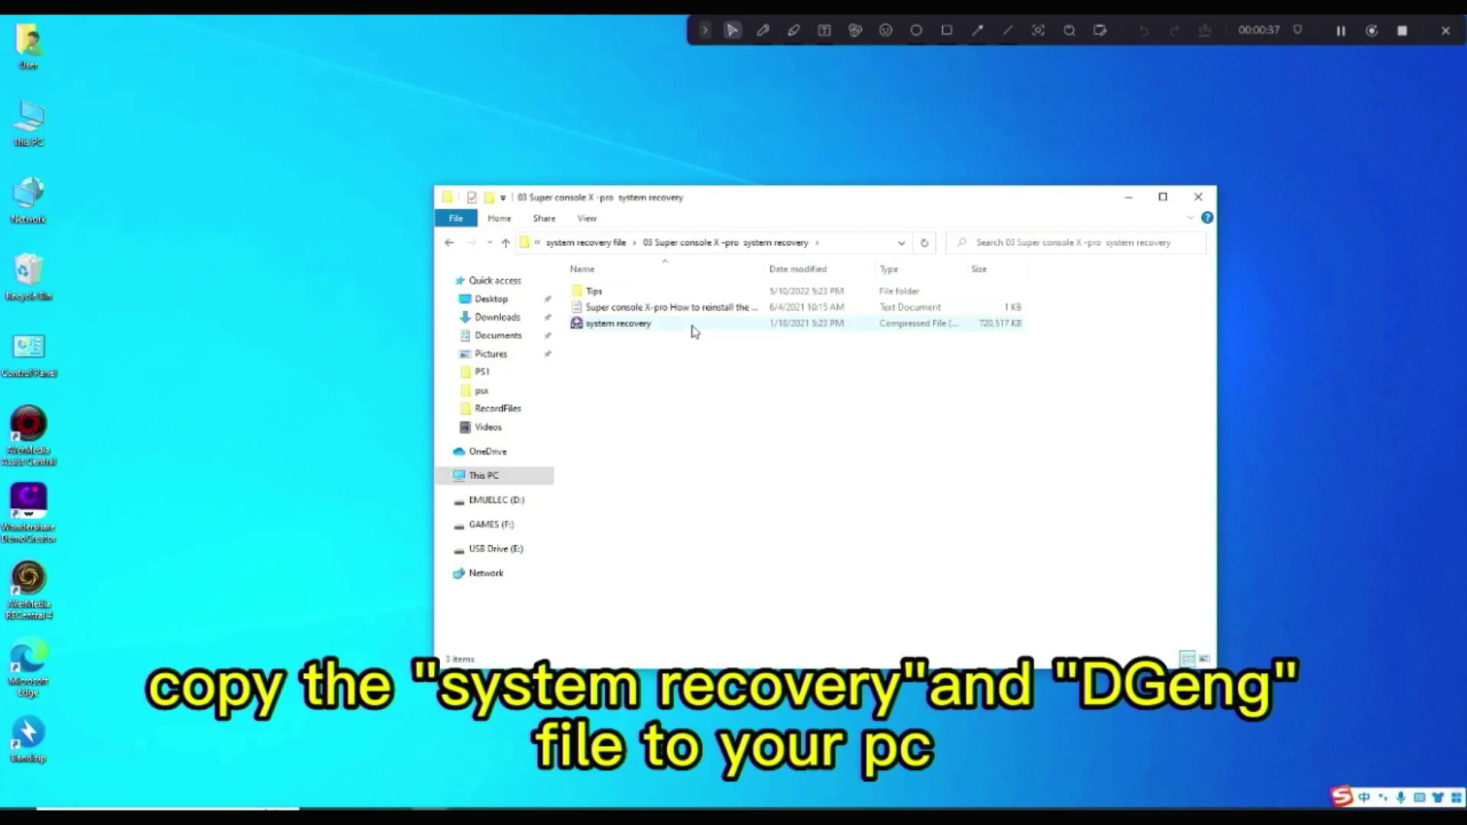
Step: Copy the system recovery archive to the desktop
left_click(644, 326)
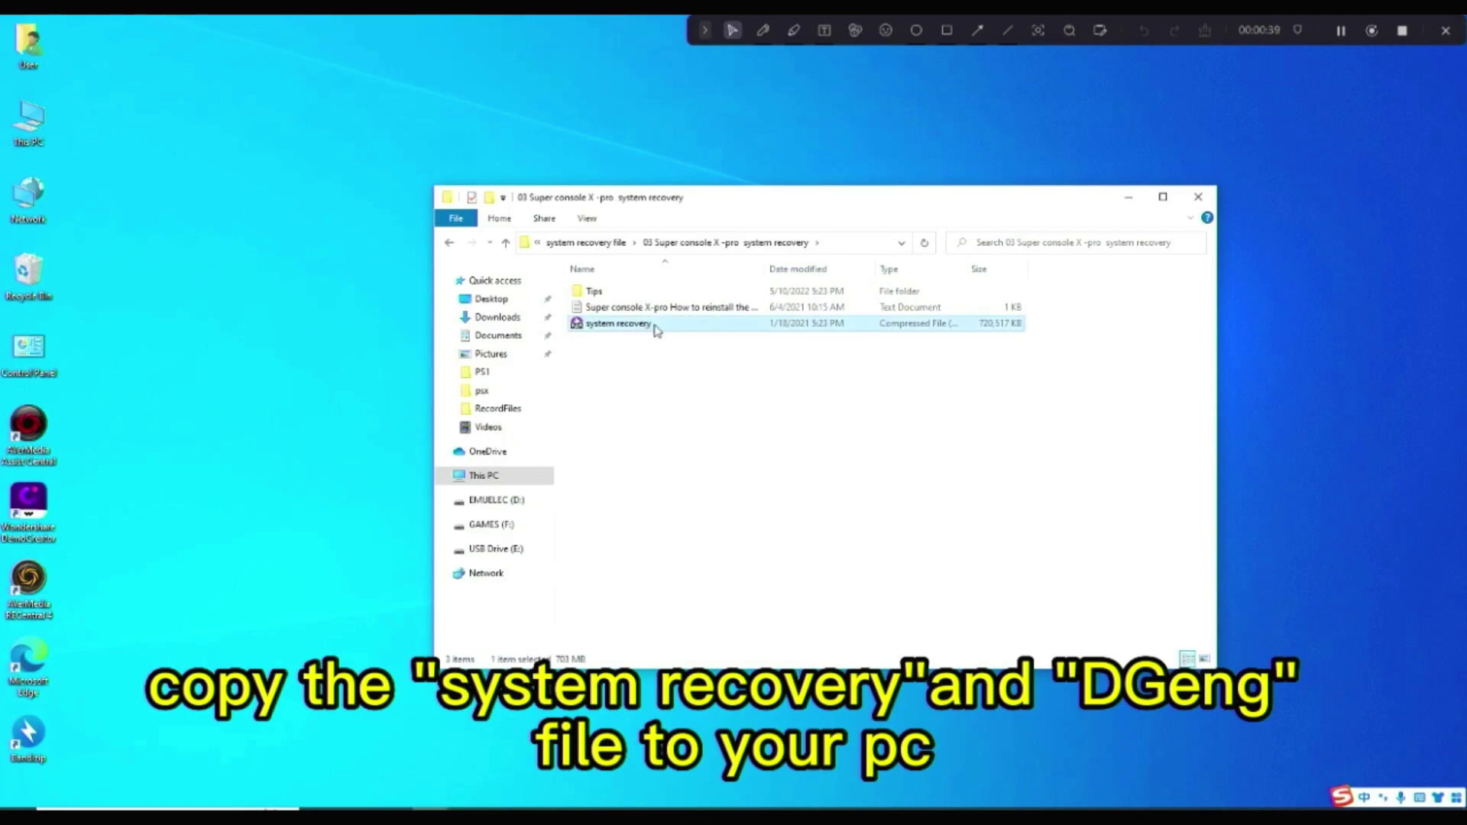
right_click(654, 331)
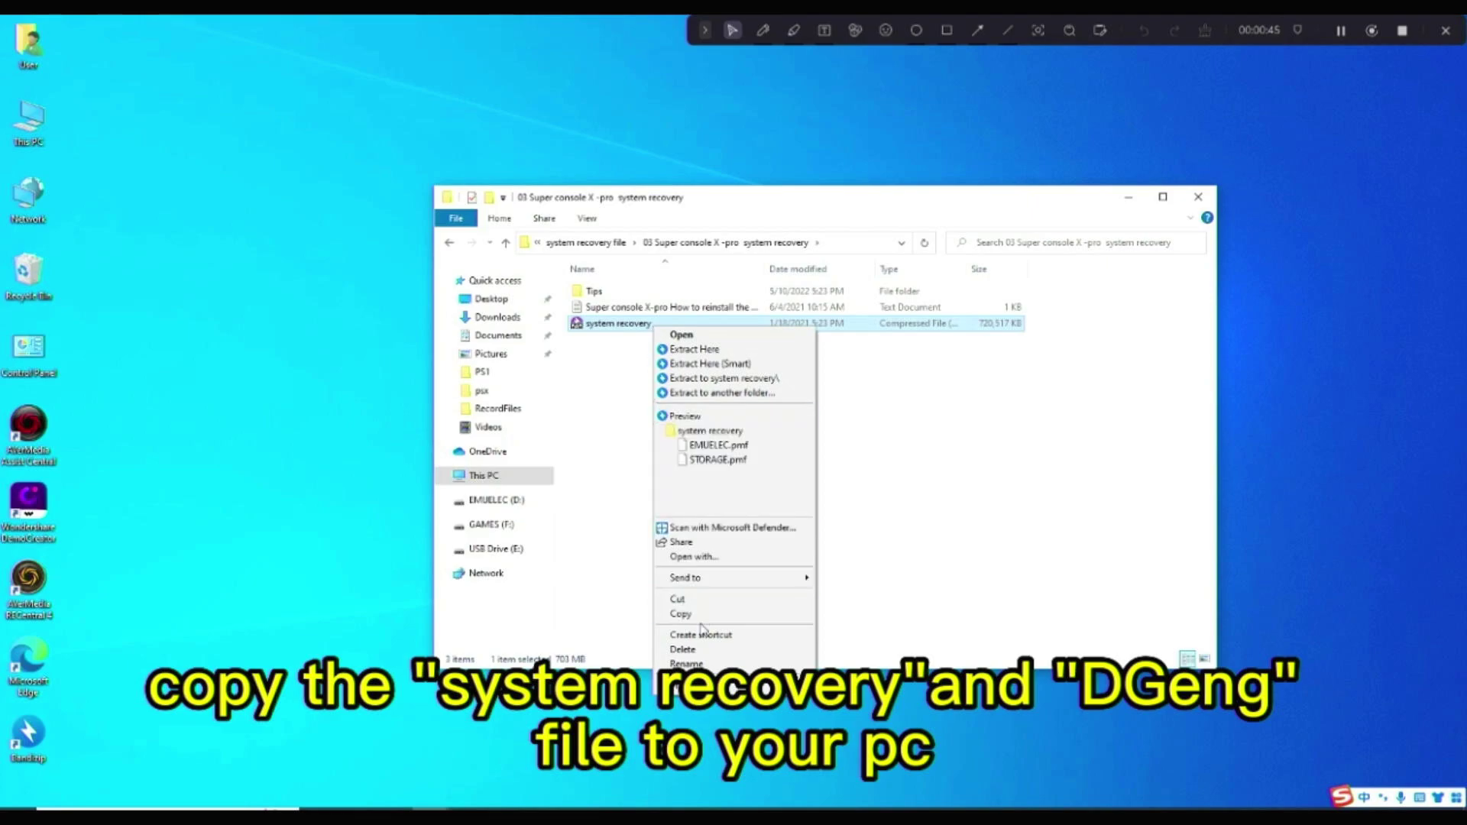
left_click(679, 613)
right_click(222, 347)
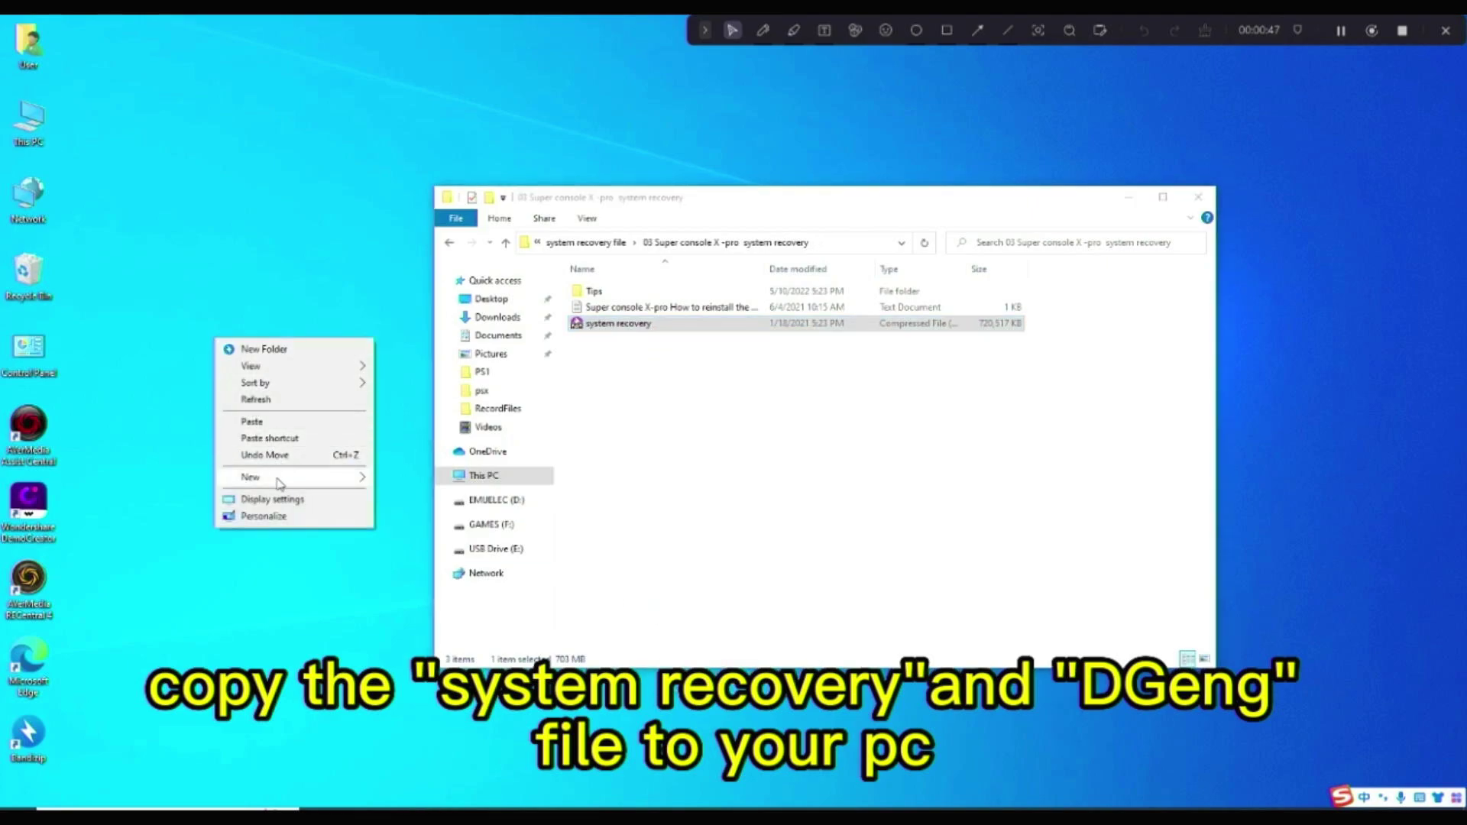
left_click(283, 425)
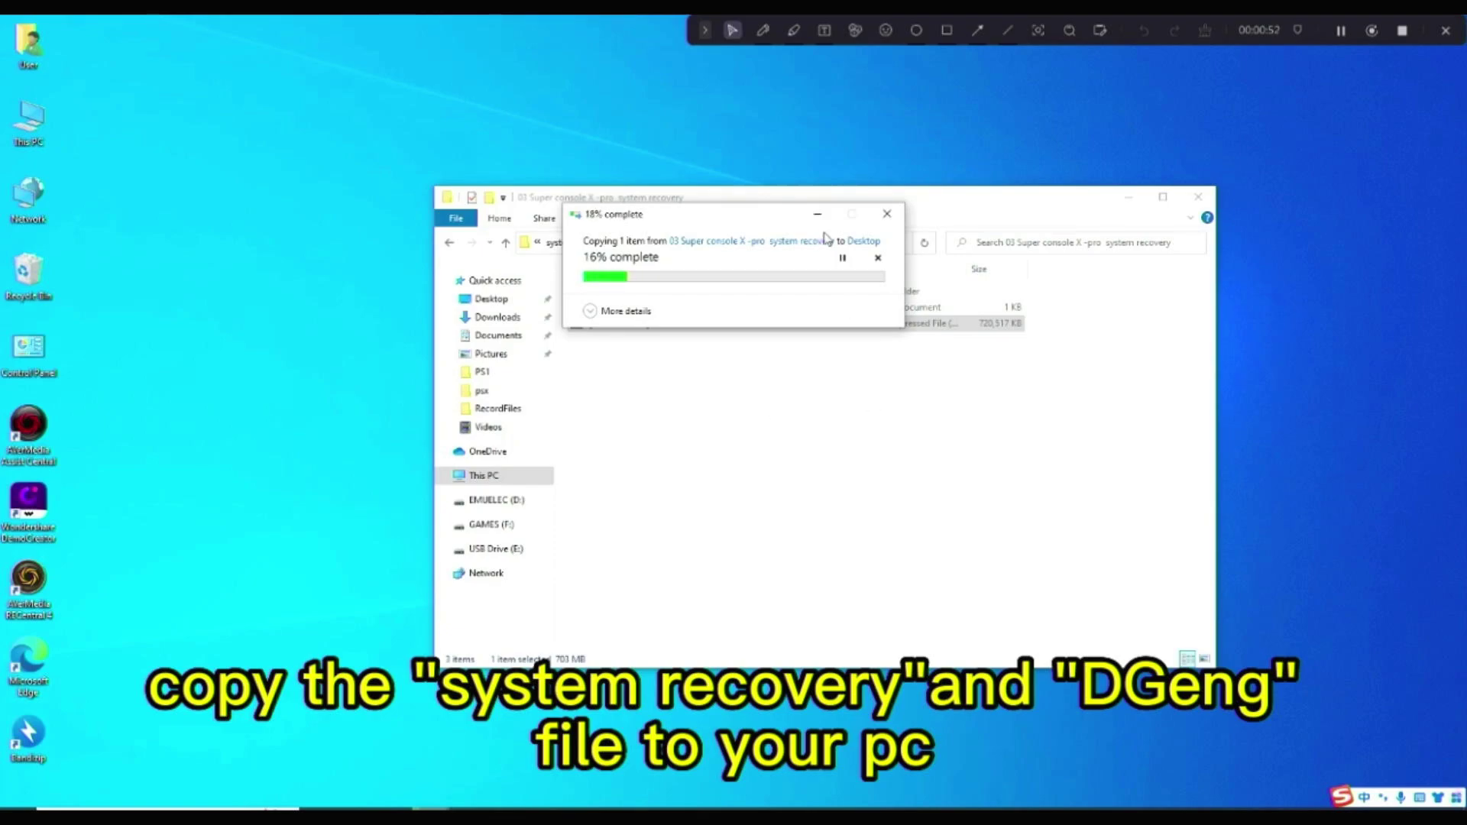
Step: Copy DGEng5401124_x64 from the 04 software folder to the desktop and minimize the file window
left_click(609, 243)
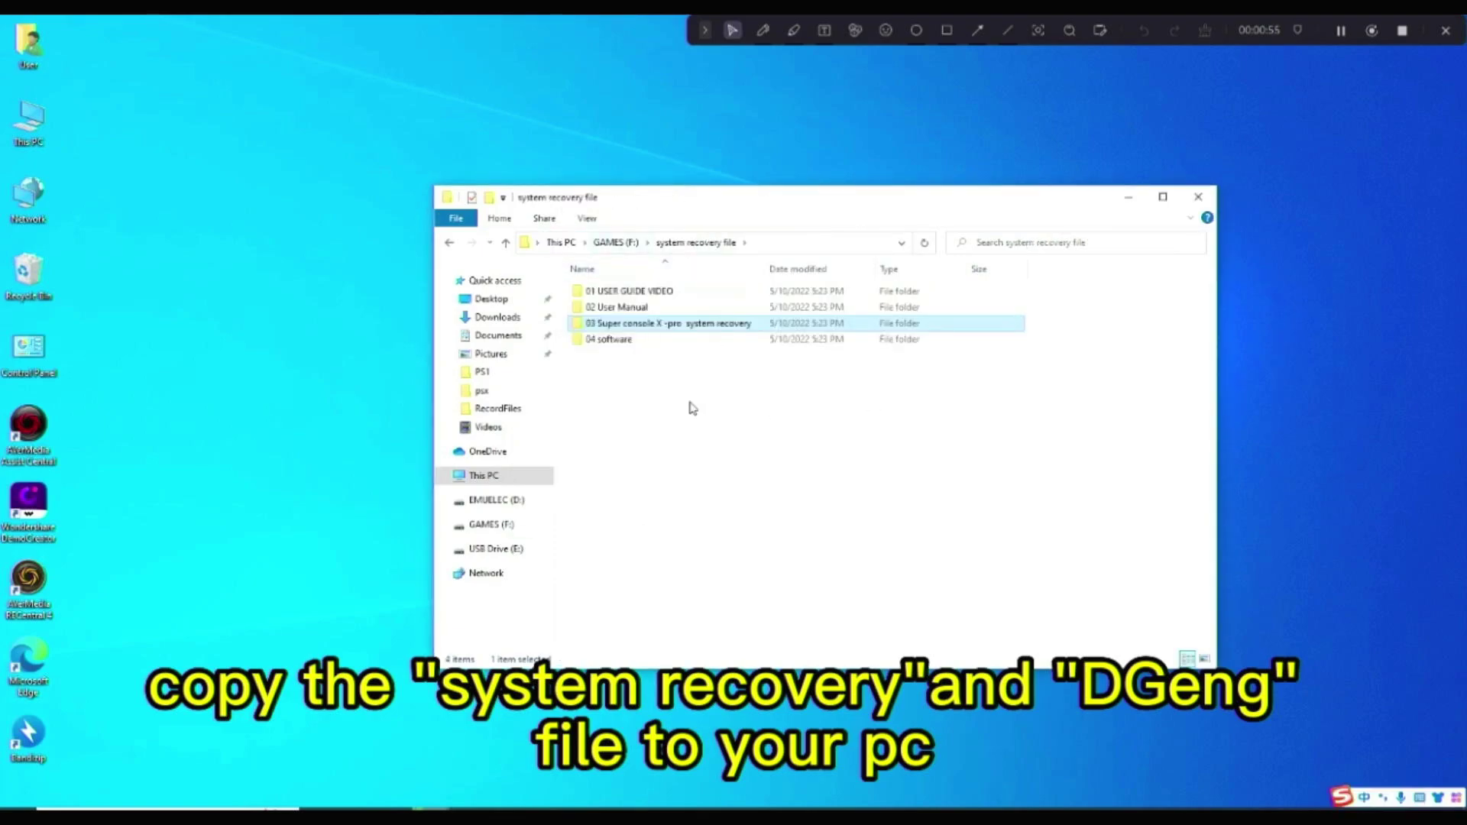
double_click(639, 339)
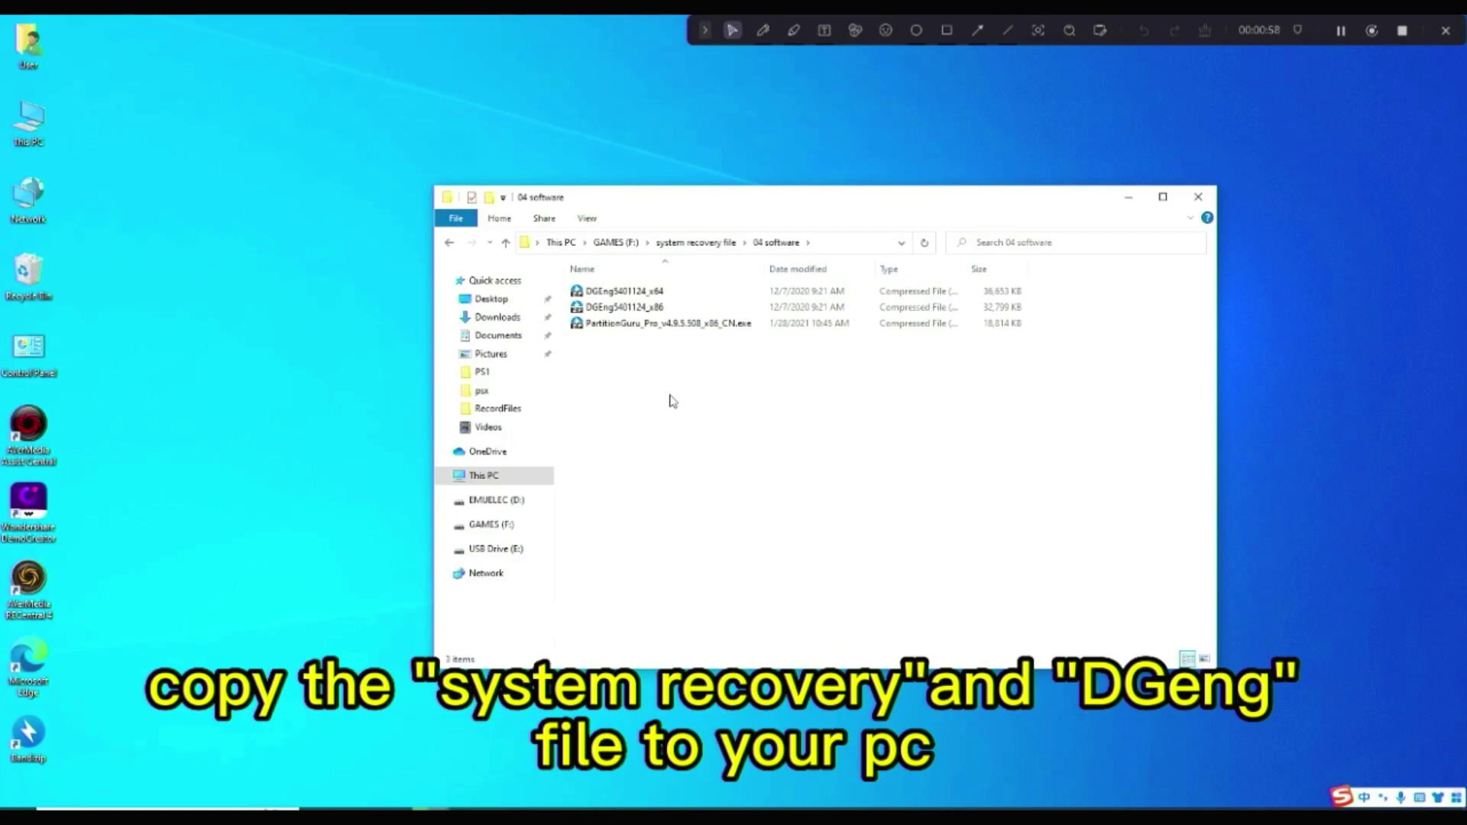
left_click(674, 295)
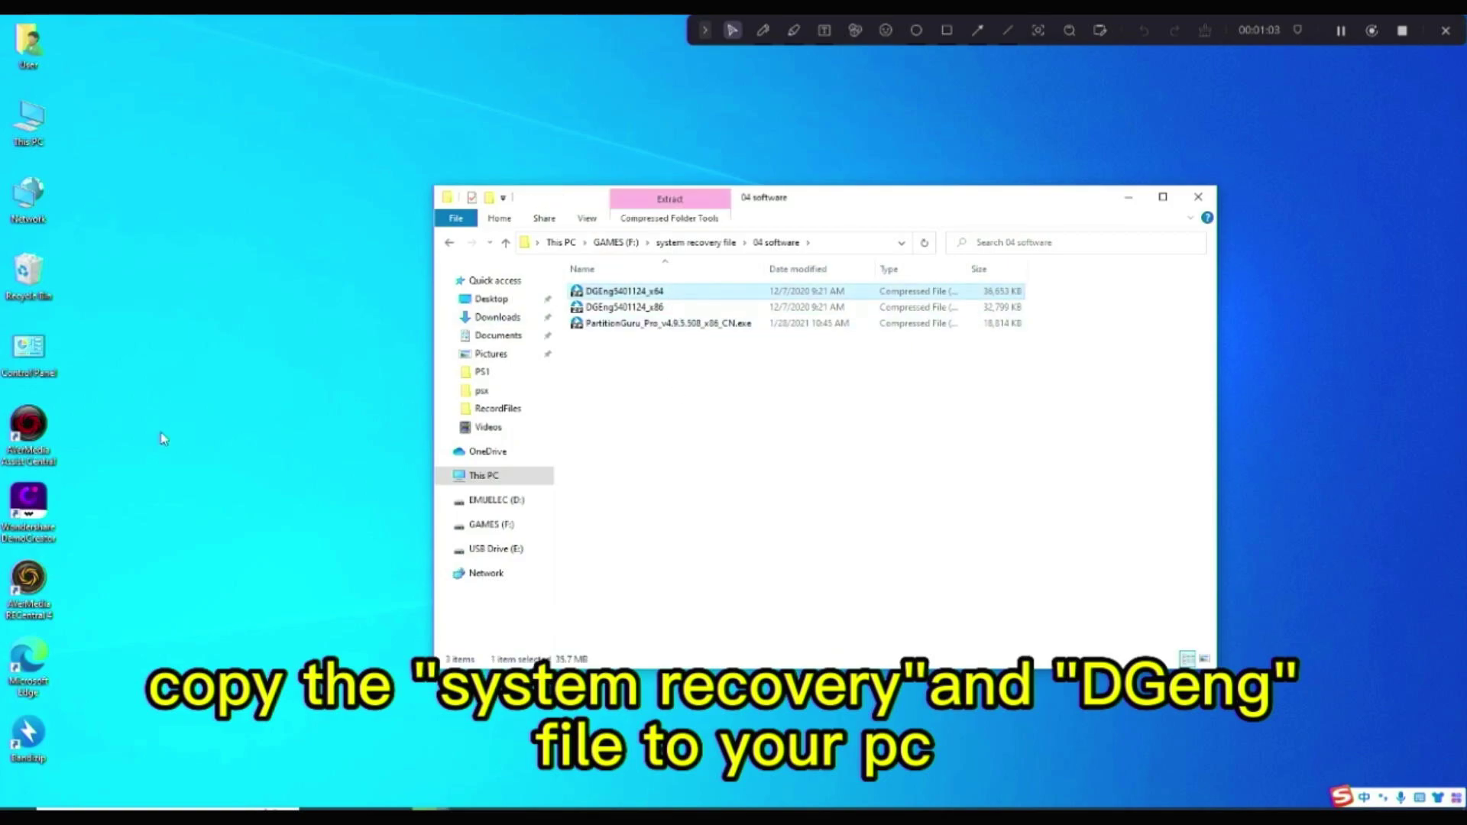
right_click(175, 401)
left_click(232, 479)
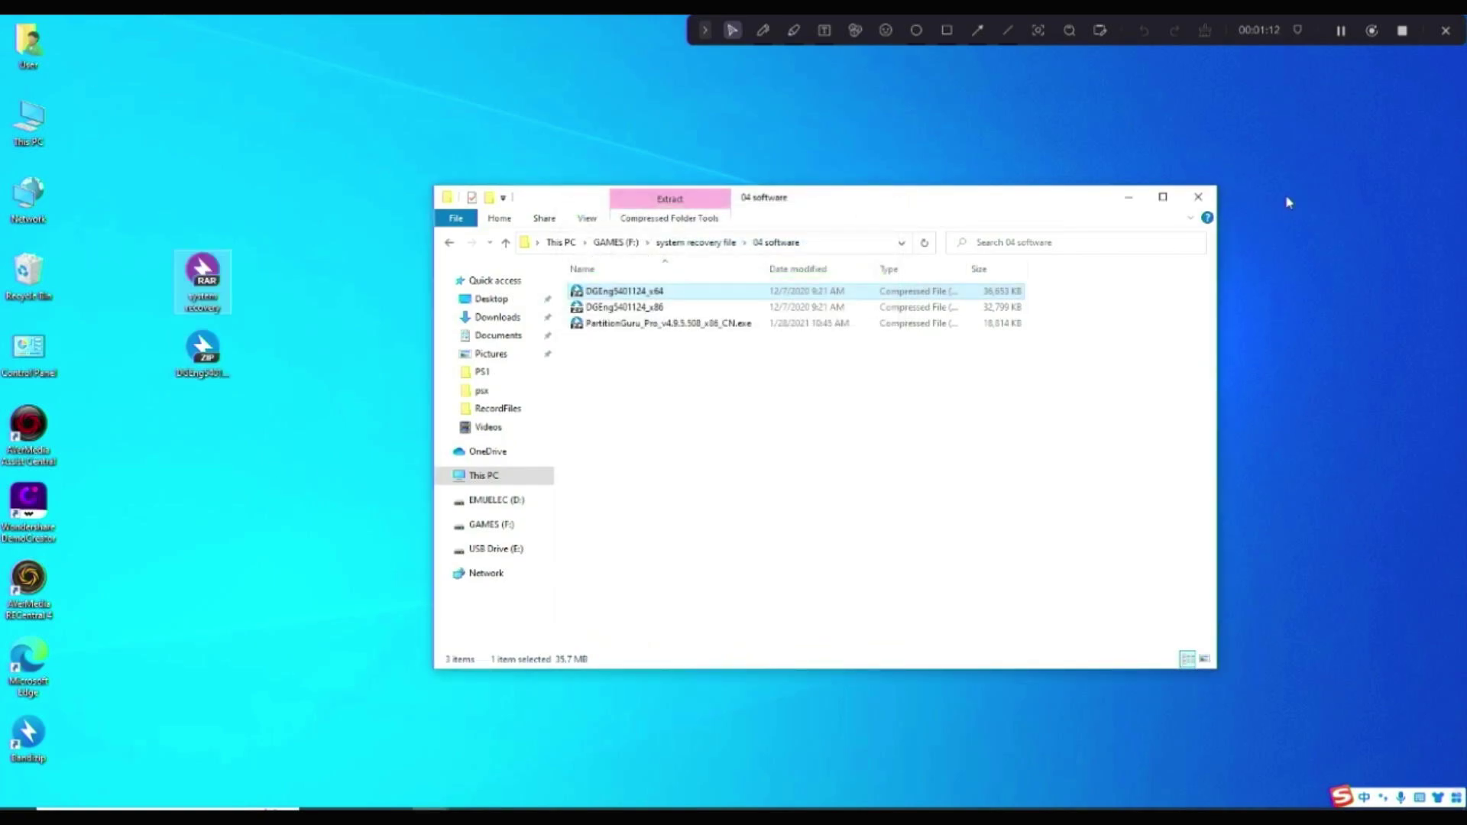
left_click(1128, 197)
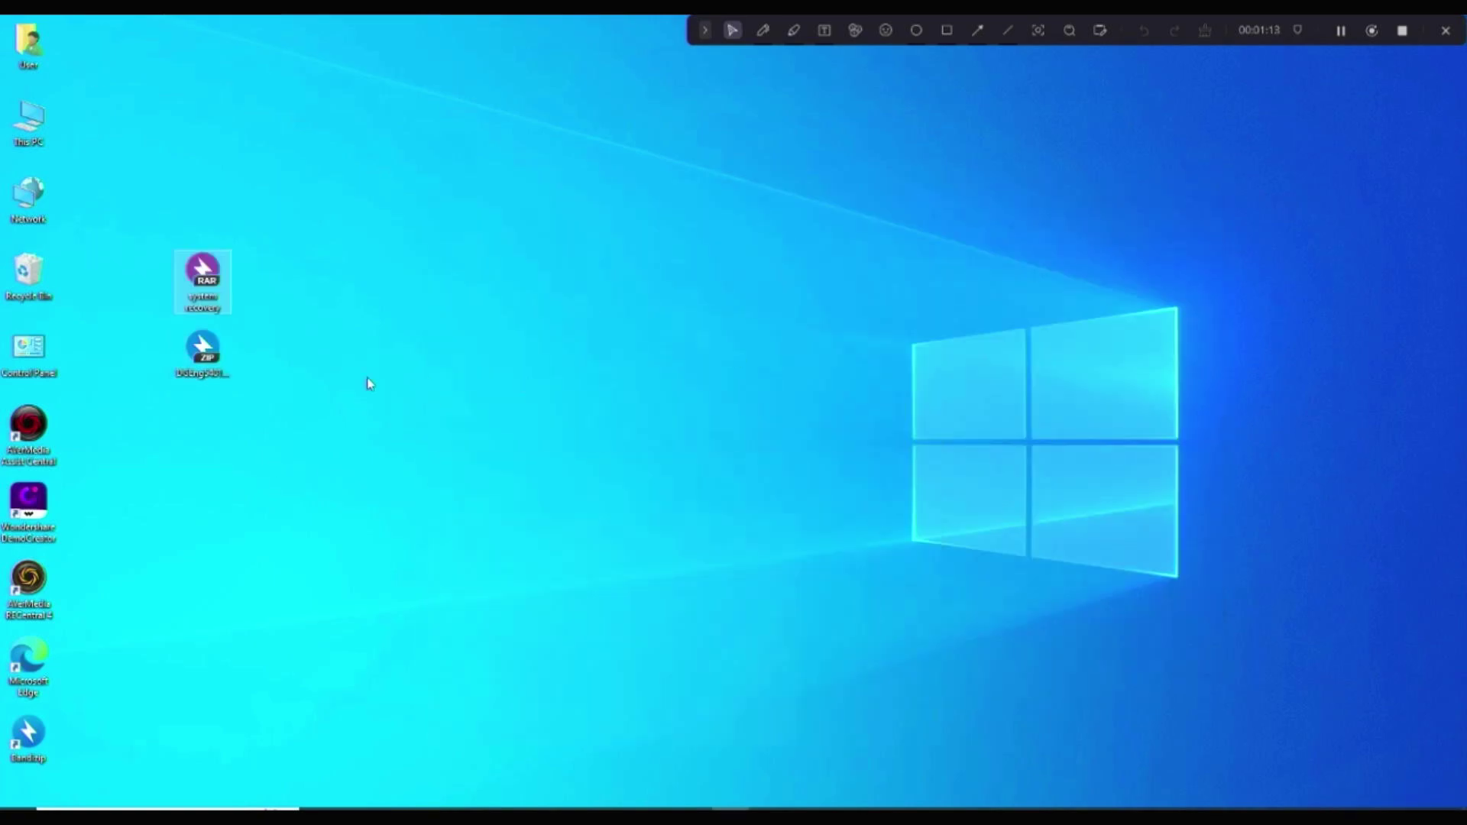
Step: Extract the system recovery archive into its own desktop folder and place that folder beside This PC
right_click(205, 274)
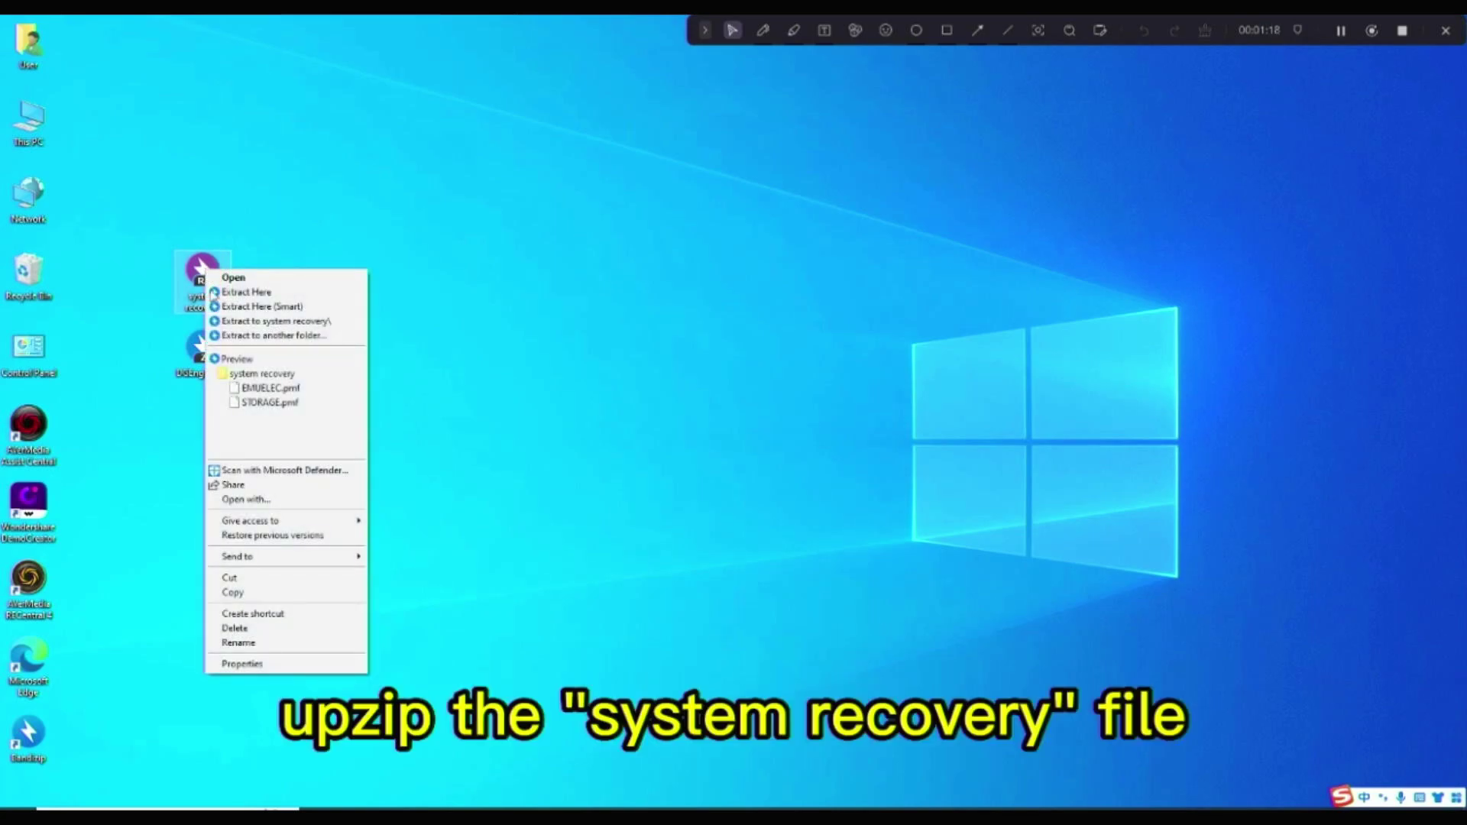
left_click(275, 321)
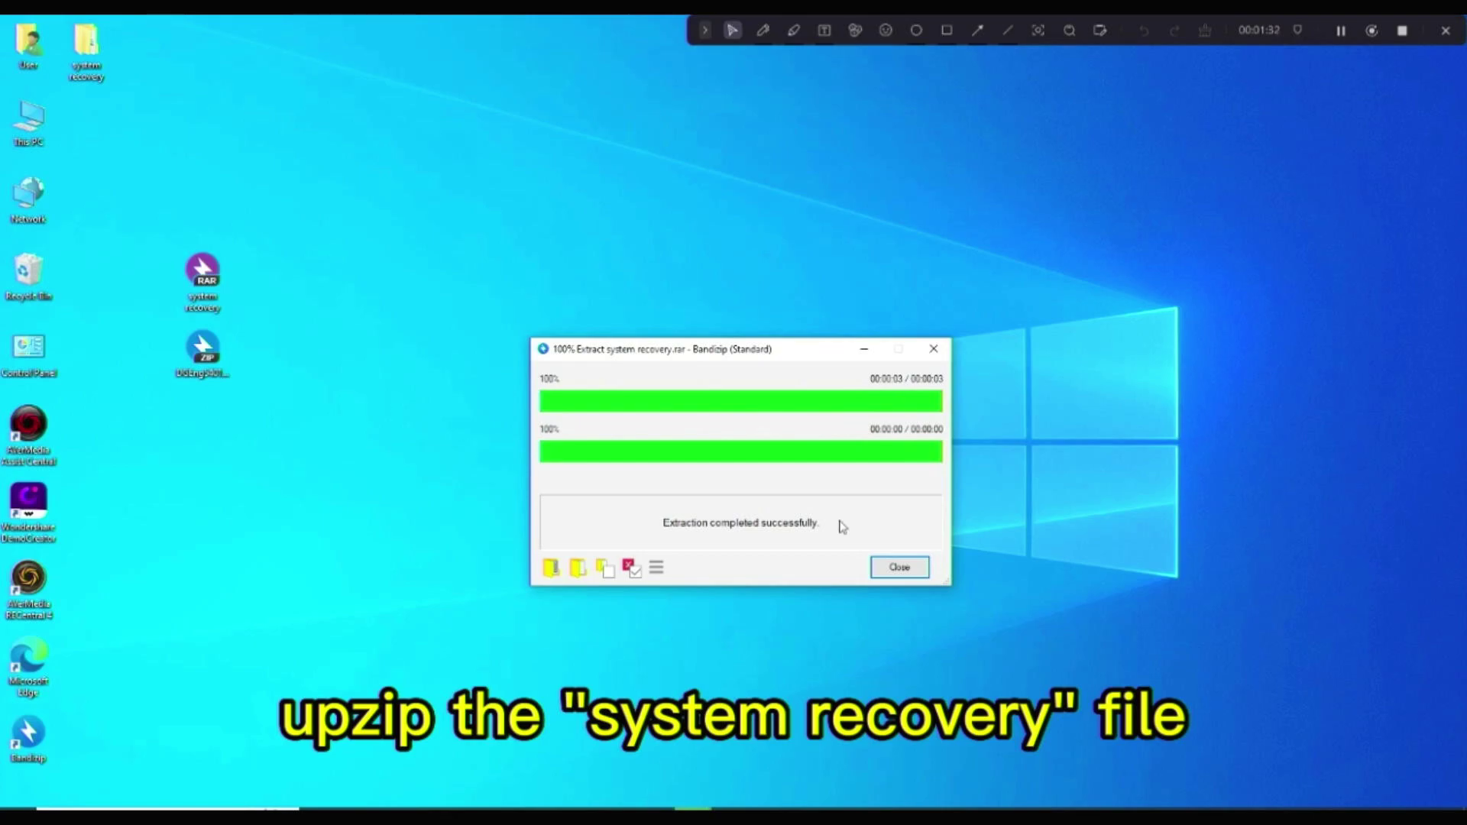
left_click(900, 568)
left_click_drag(85, 46, 100, 107)
Step: Open the DGEng5401124_x64 archive on the desktop and run DiskGenius.exe, allowing the executable to proceed
right_click(208, 360)
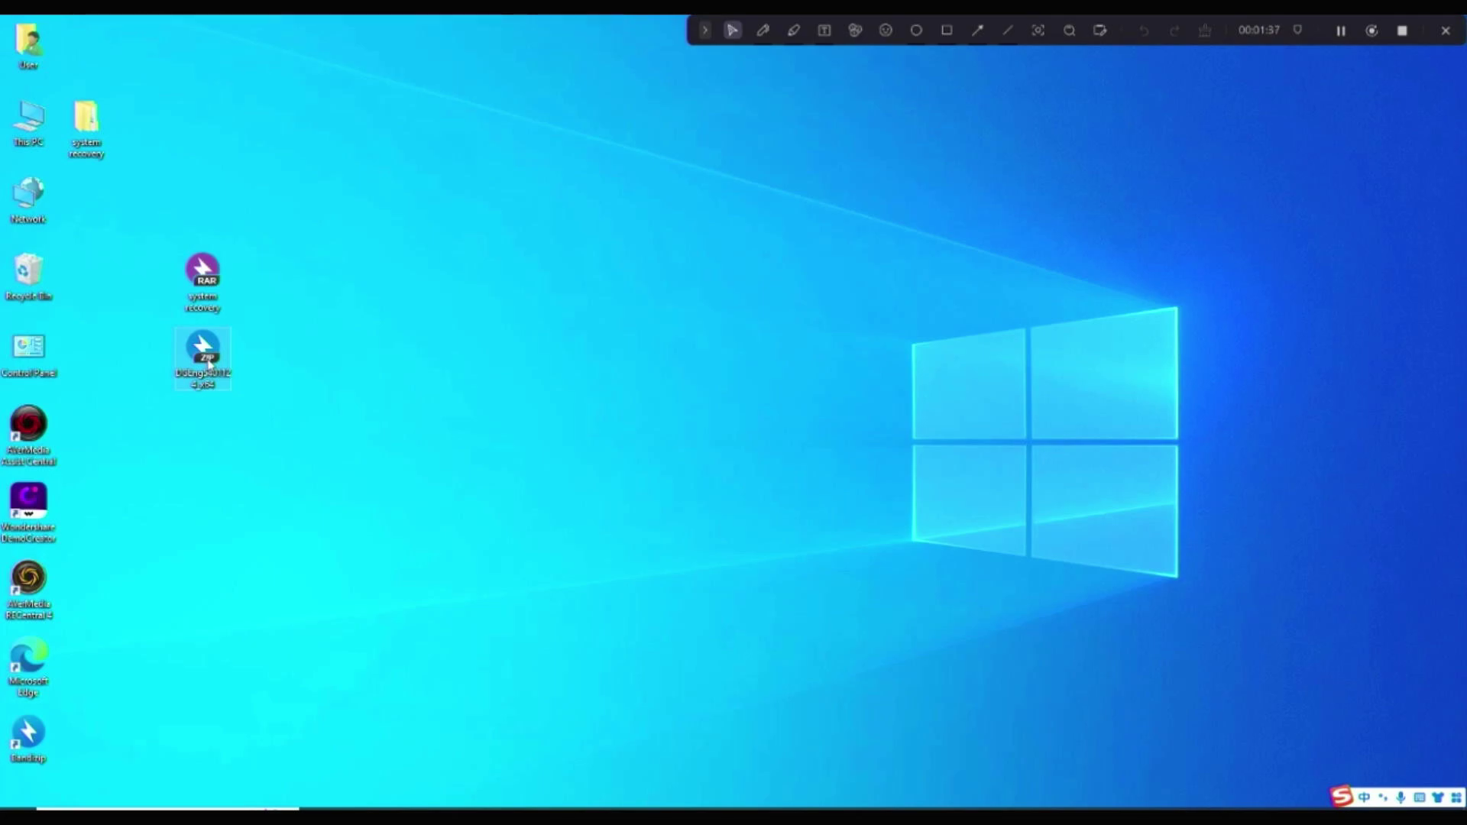
left_click(229, 367)
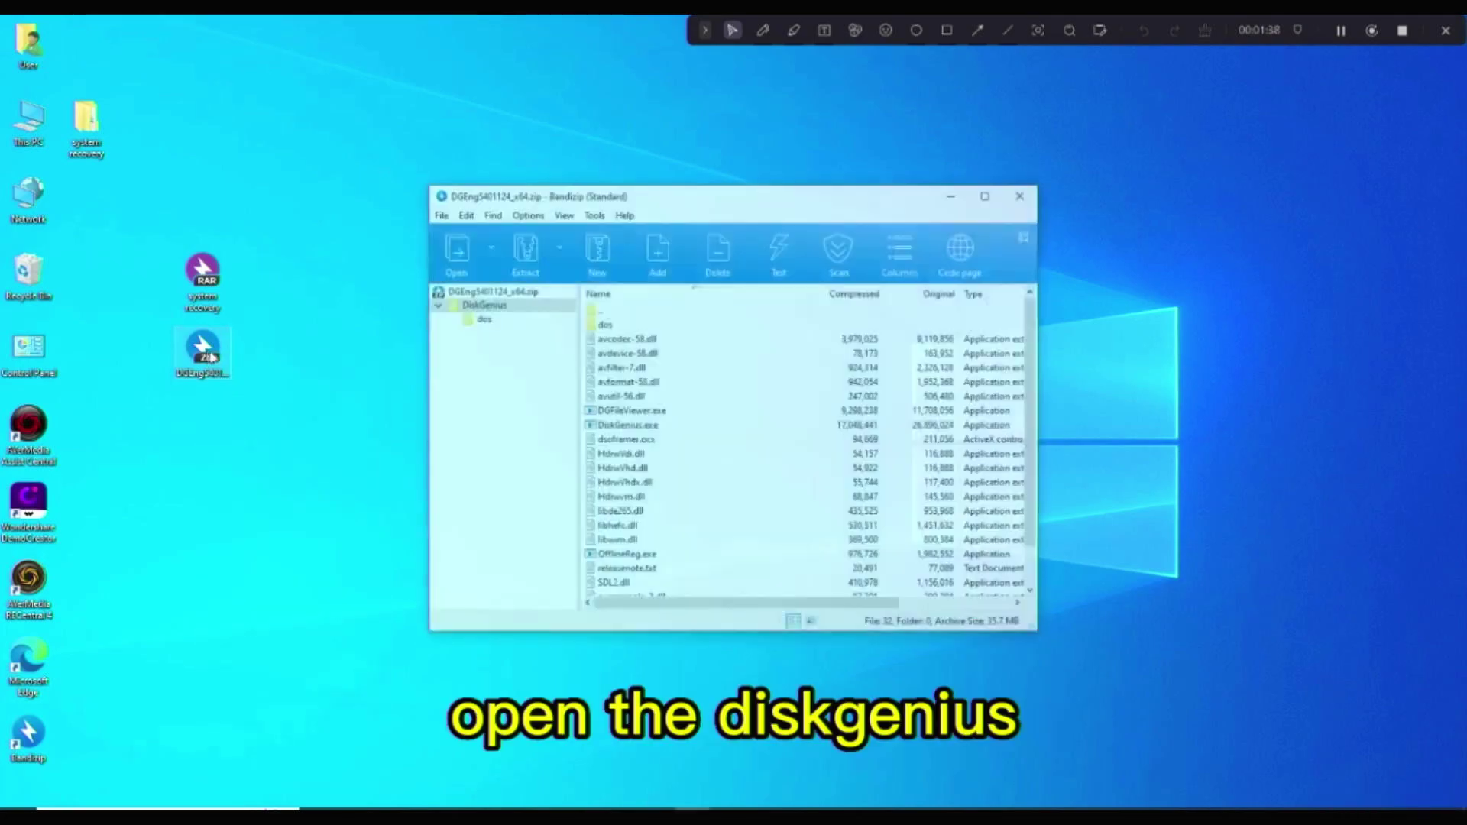
left_click(662, 426)
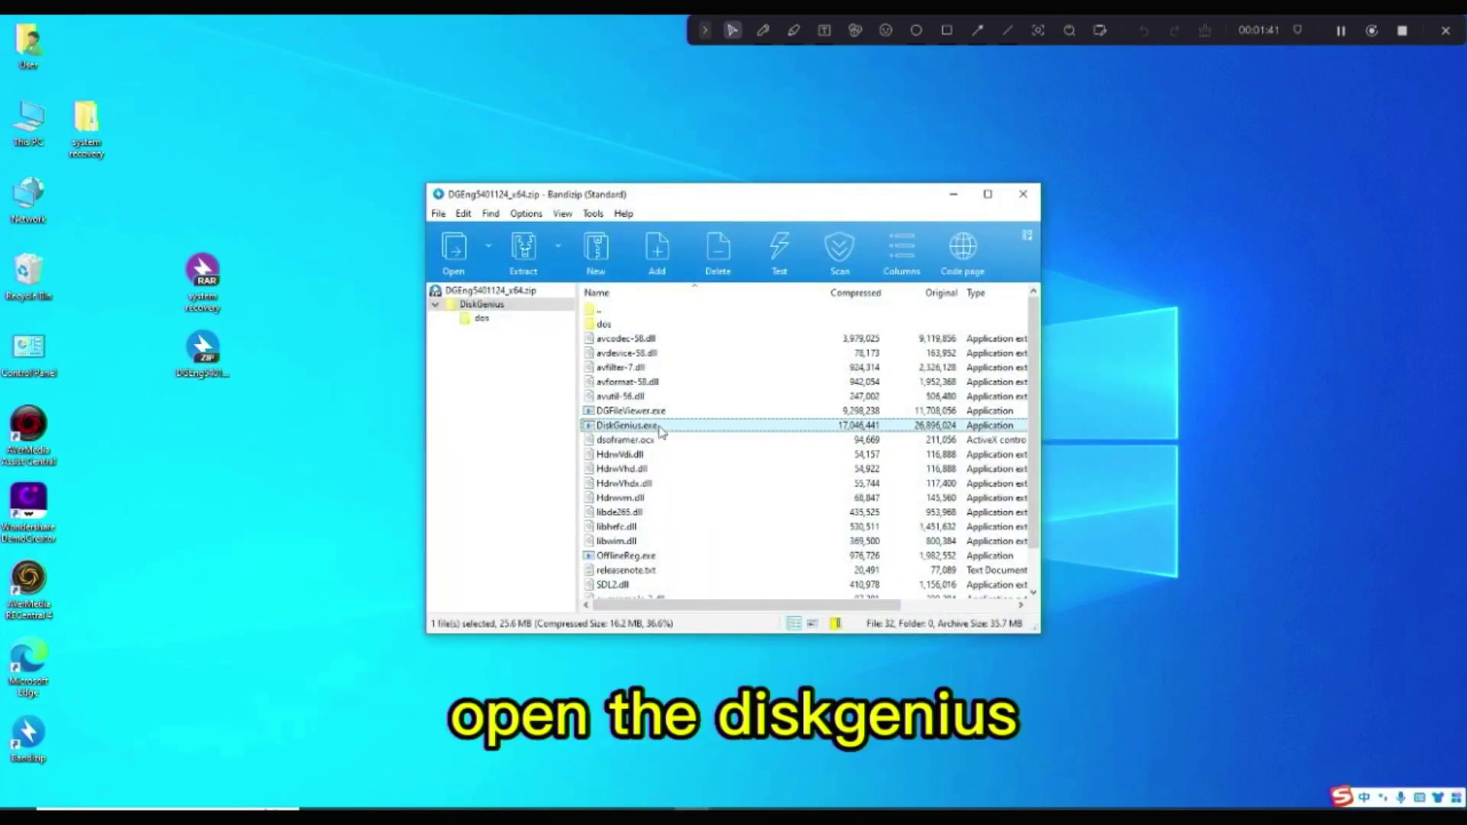
double_click(662, 428)
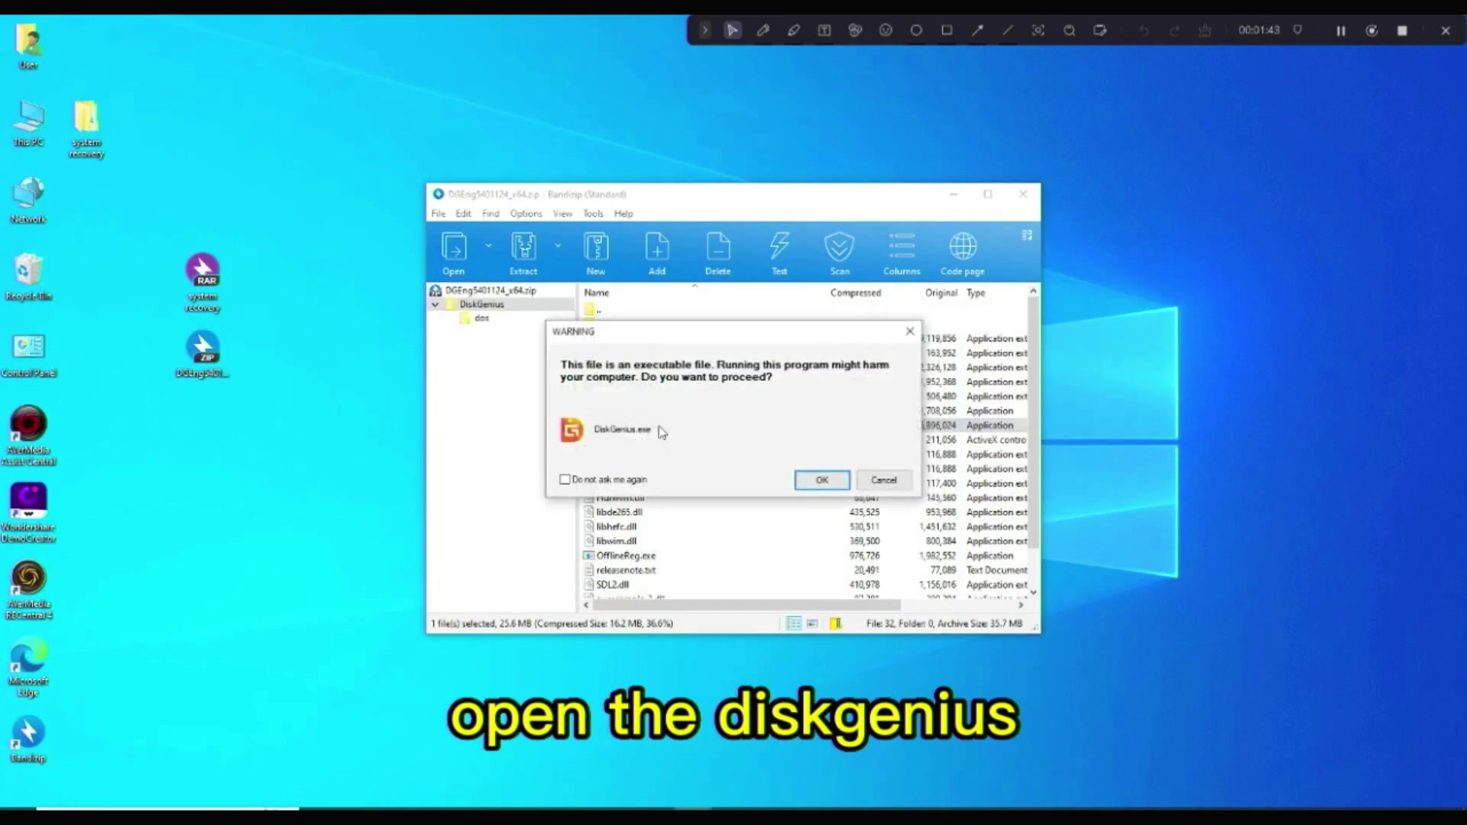
left_click(822, 482)
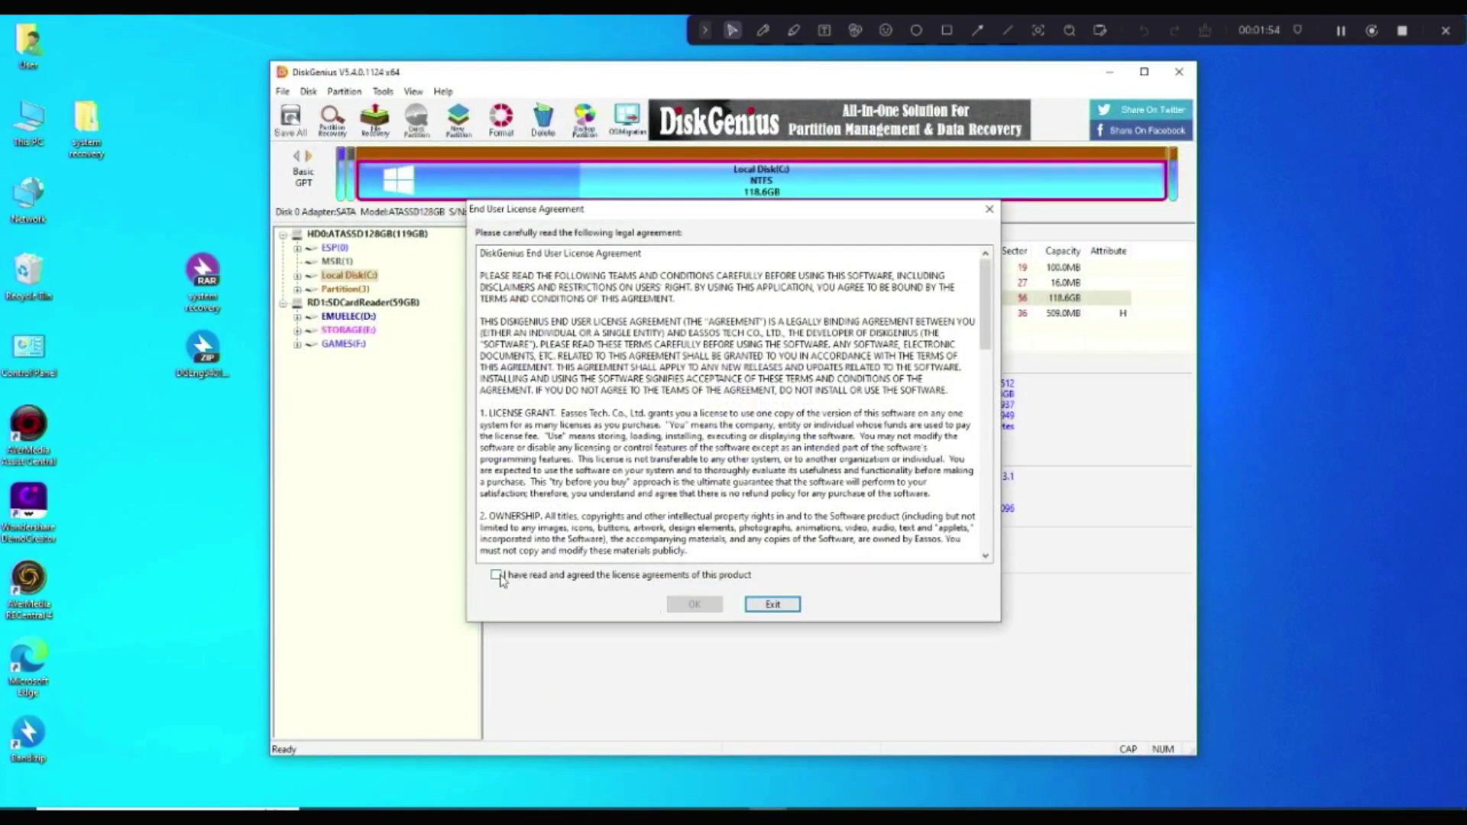
Step: Accept the DiskGenius license agreement and select the SD card reader disk, RD1:SDCardReader(59GB)
left_click(497, 576)
left_click(694, 605)
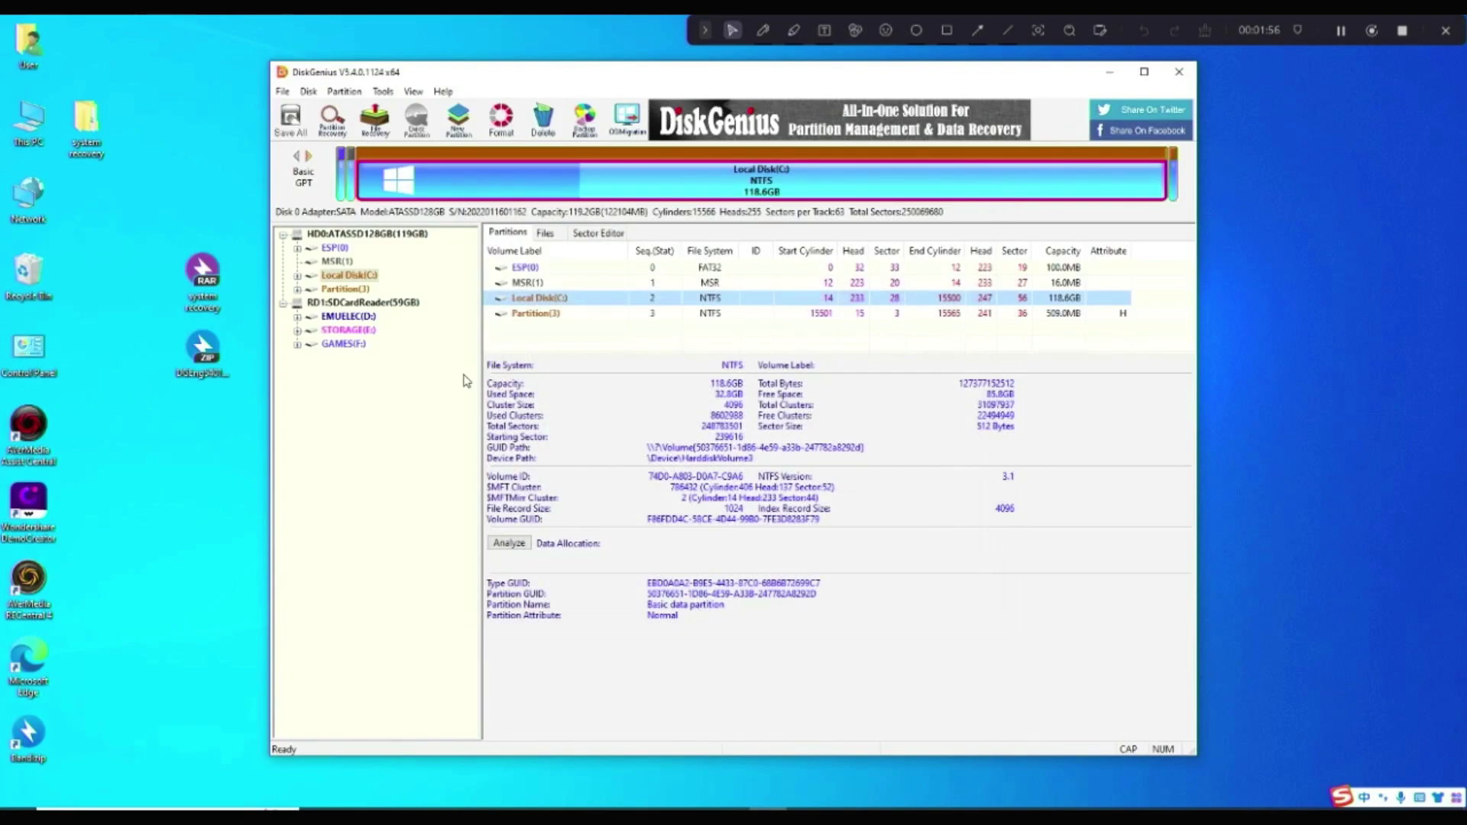
left_click(335, 304)
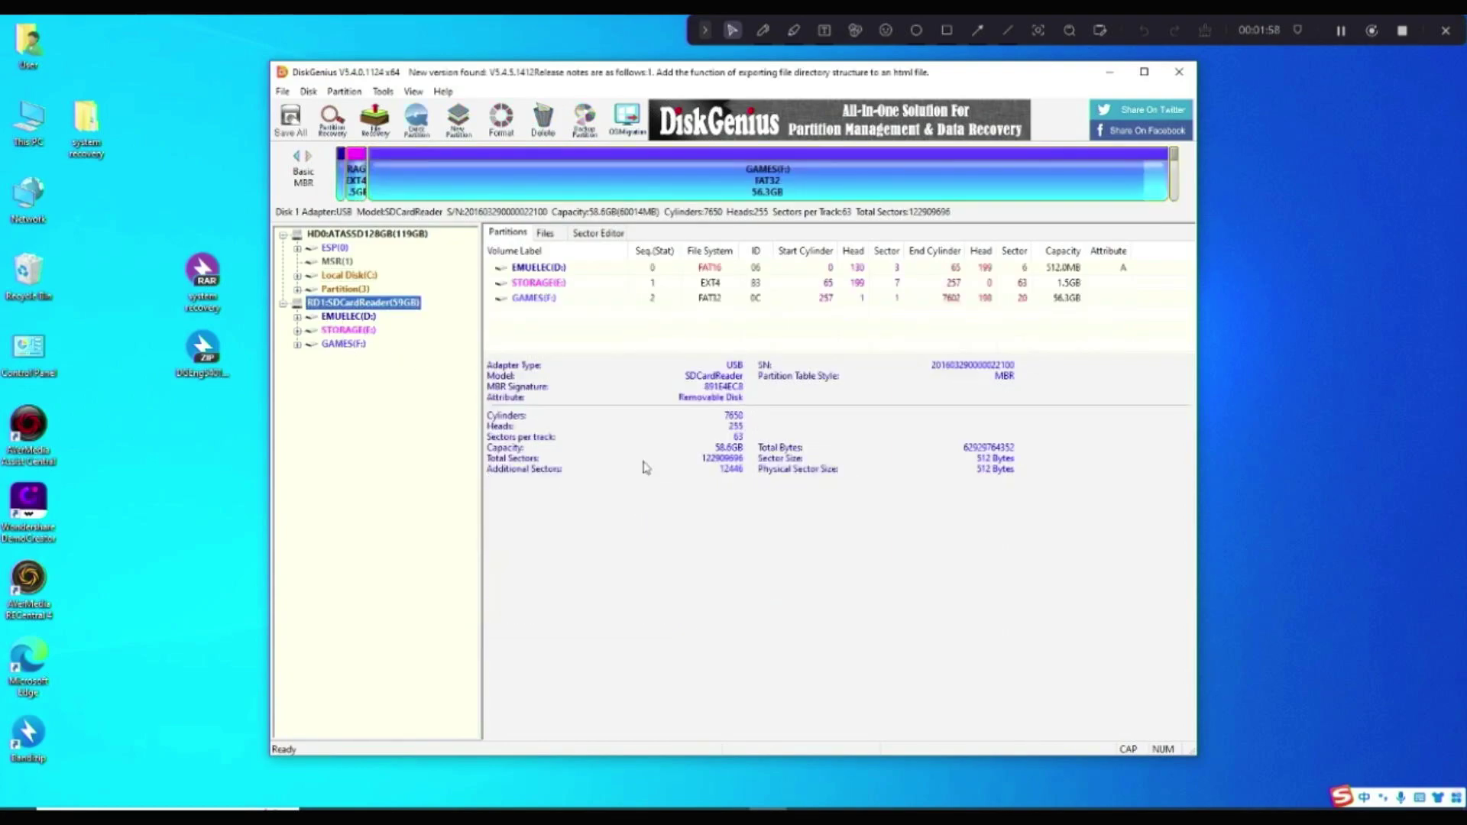
Step: Set up a restore of the EMUELEC(D:) partition from the image file EMUELEC.pmf in the desktop's nested system recovery folder
left_click(561, 271)
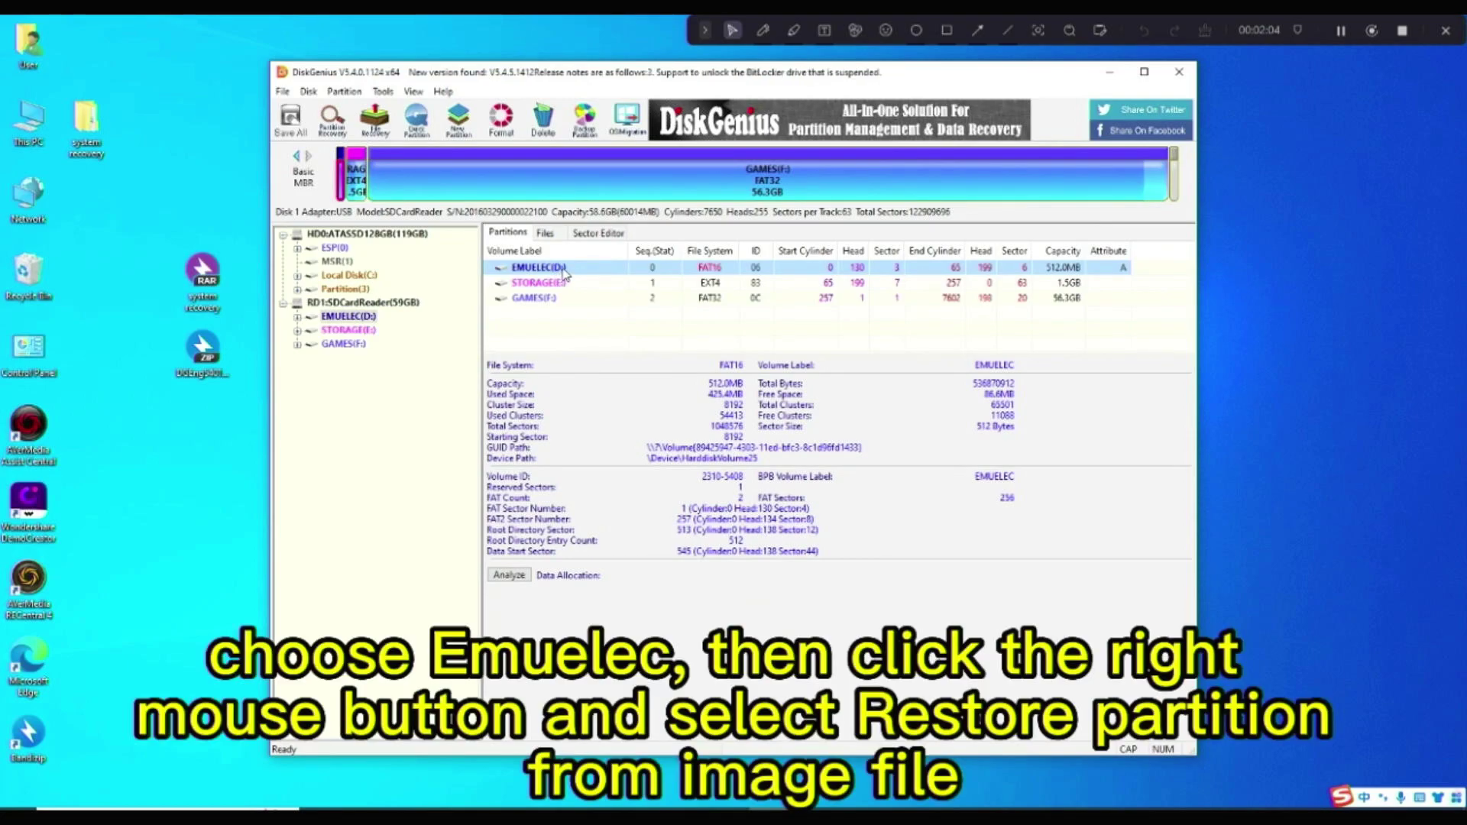
right_click(563, 275)
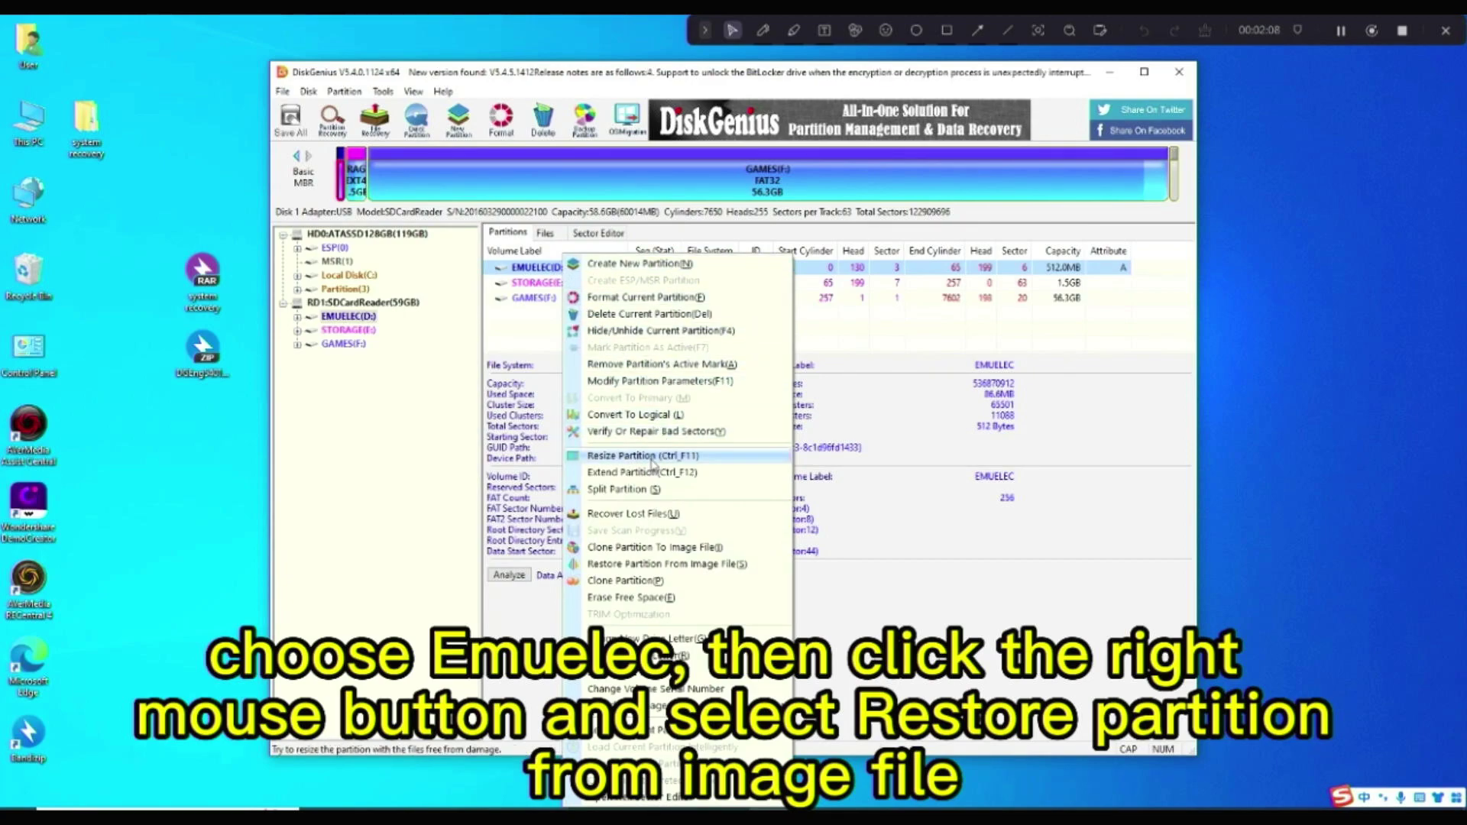
left_click(661, 568)
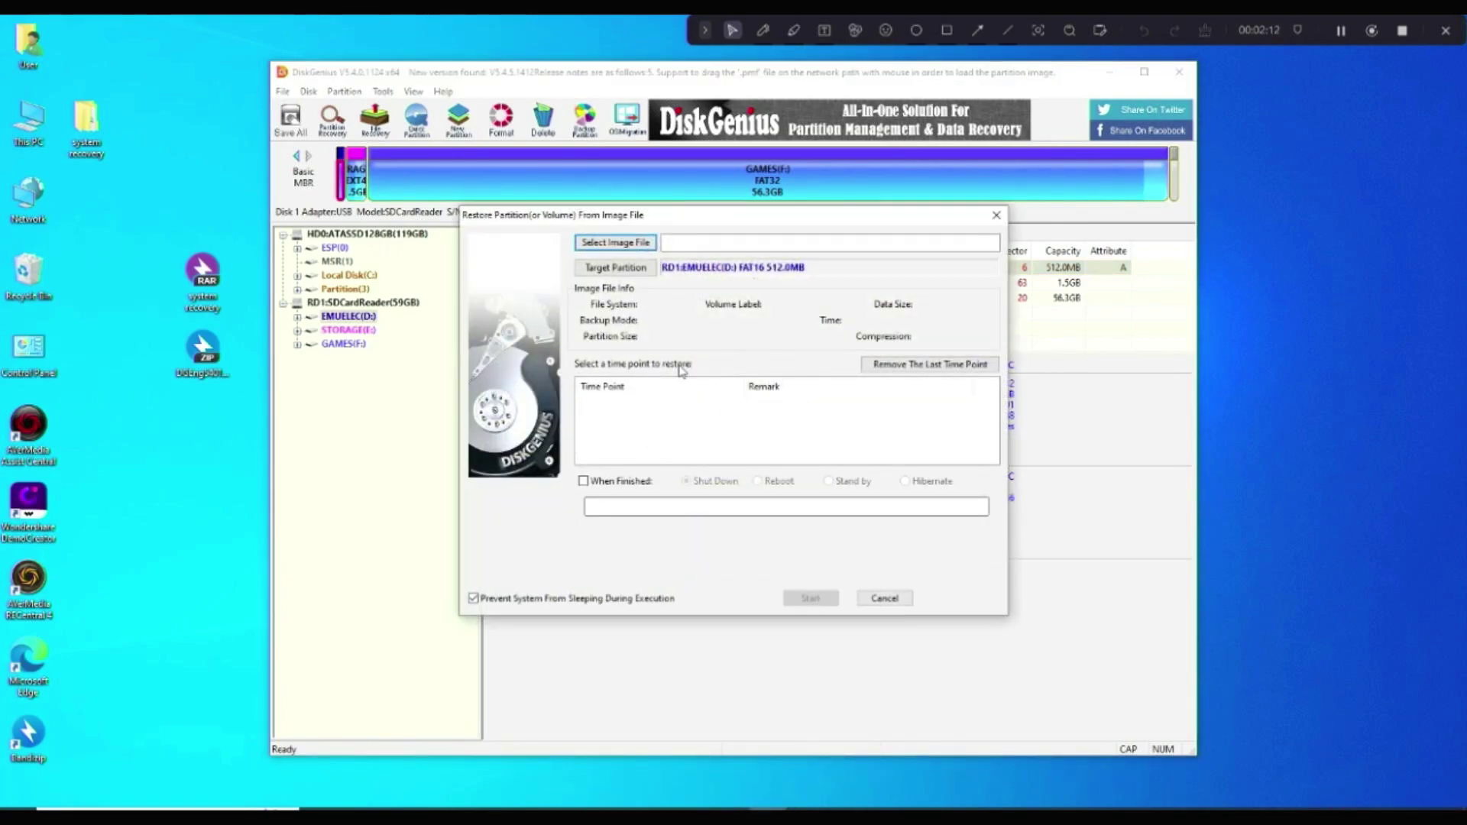
left_click(633, 243)
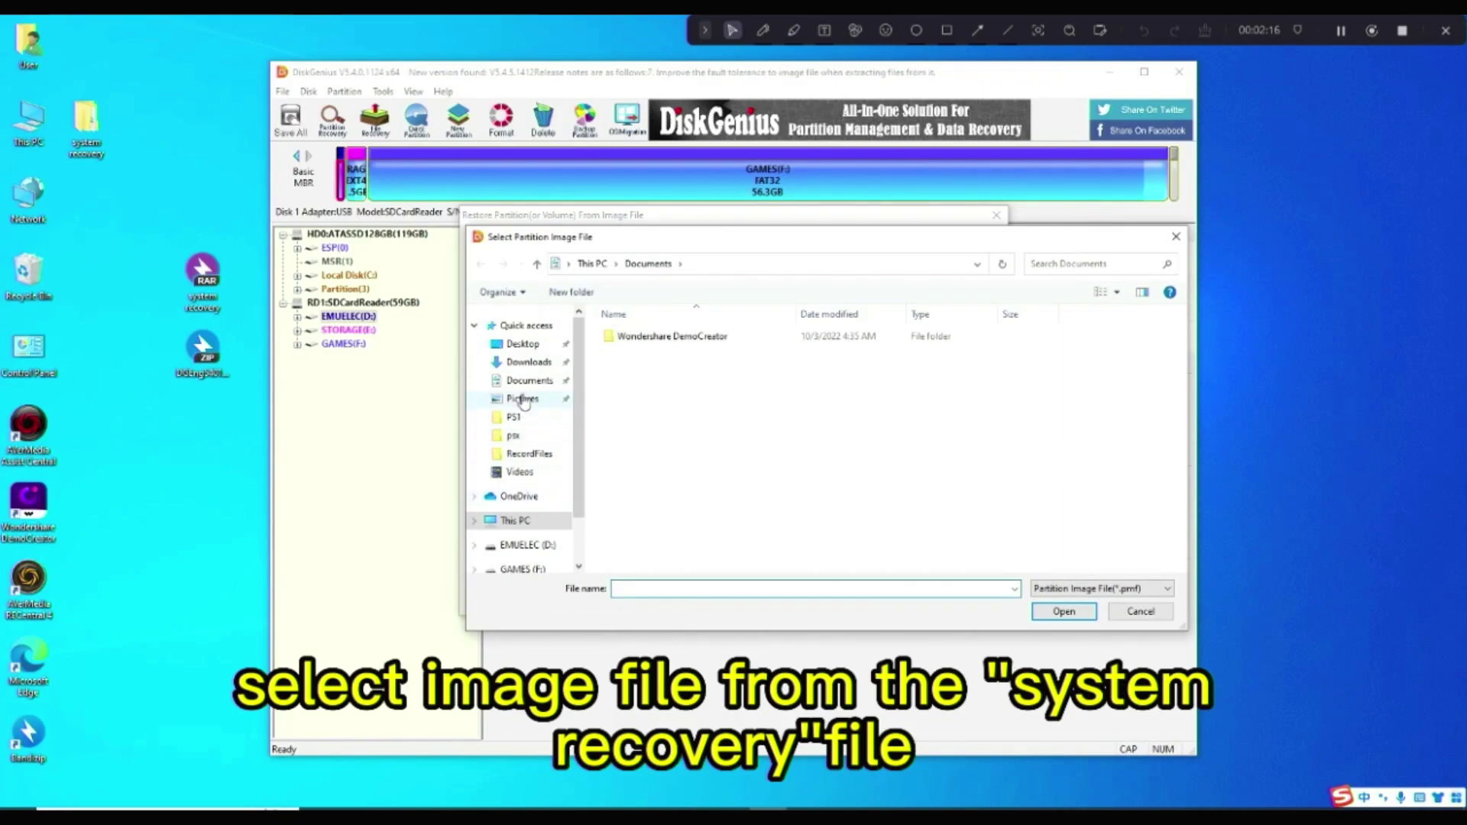
left_click(513, 522)
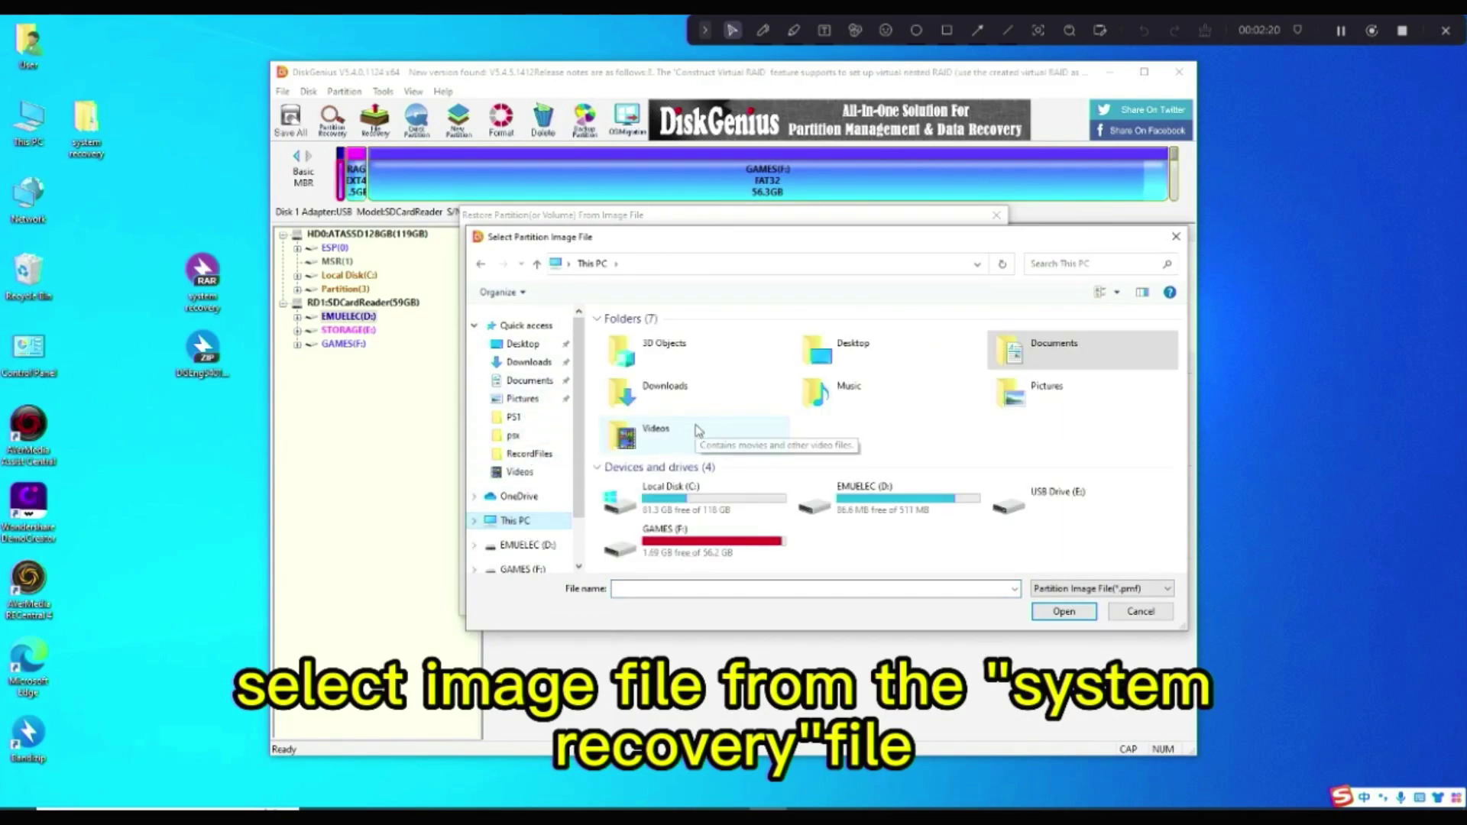
left_click(841, 346)
double_click(842, 346)
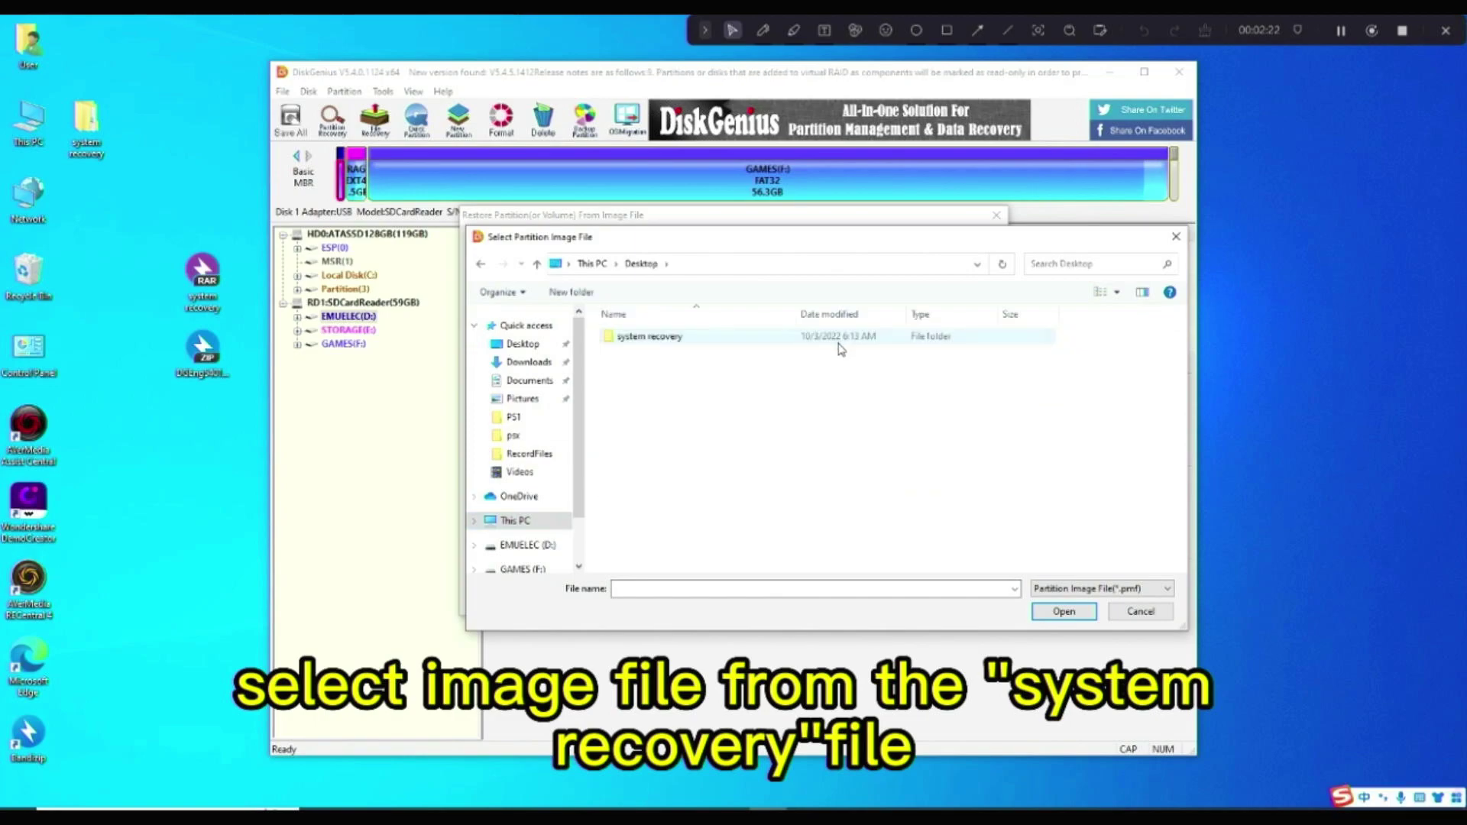
double_click(707, 341)
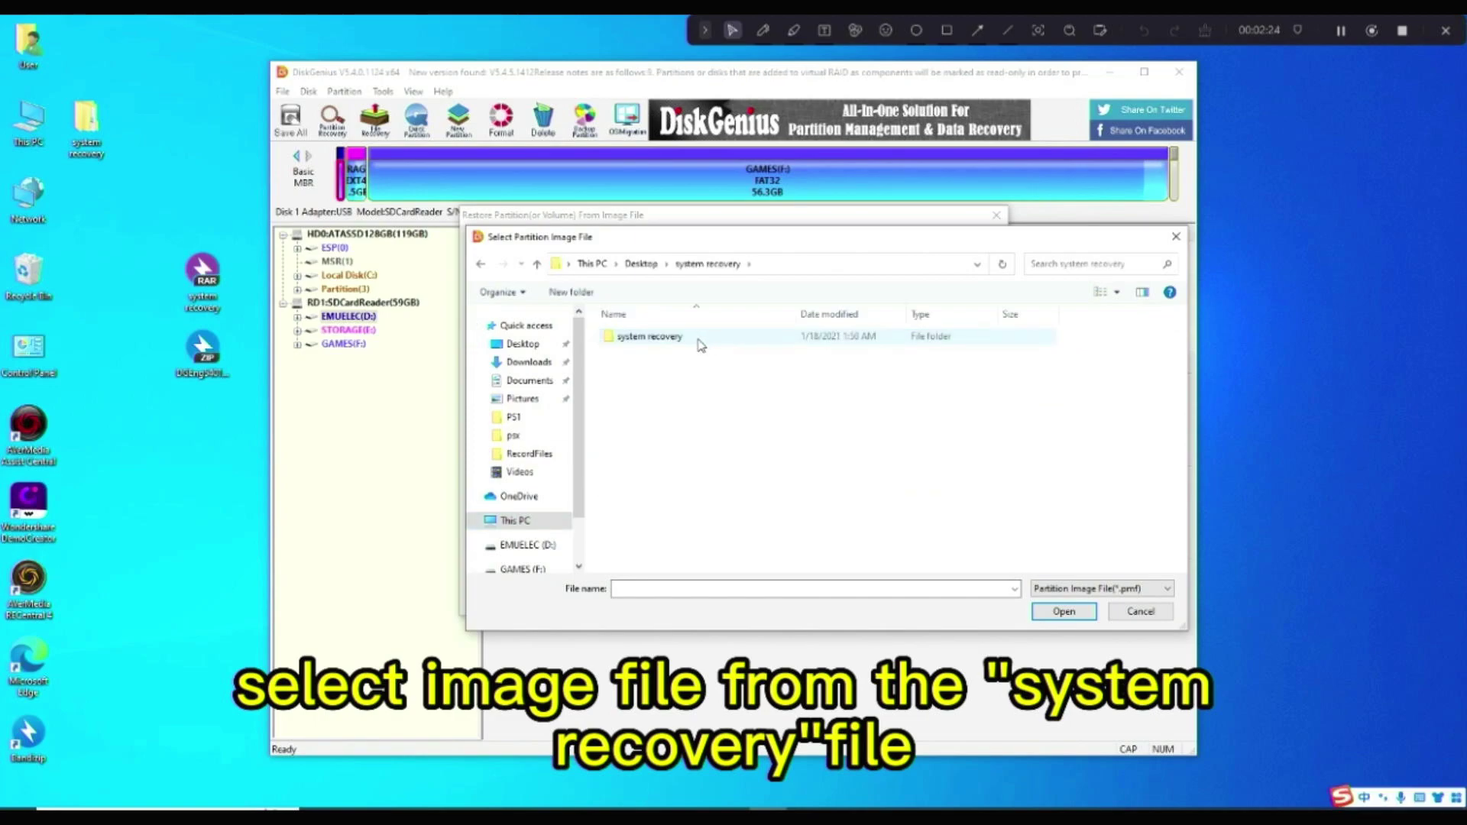
double_click(700, 344)
left_click(672, 336)
left_click(1063, 611)
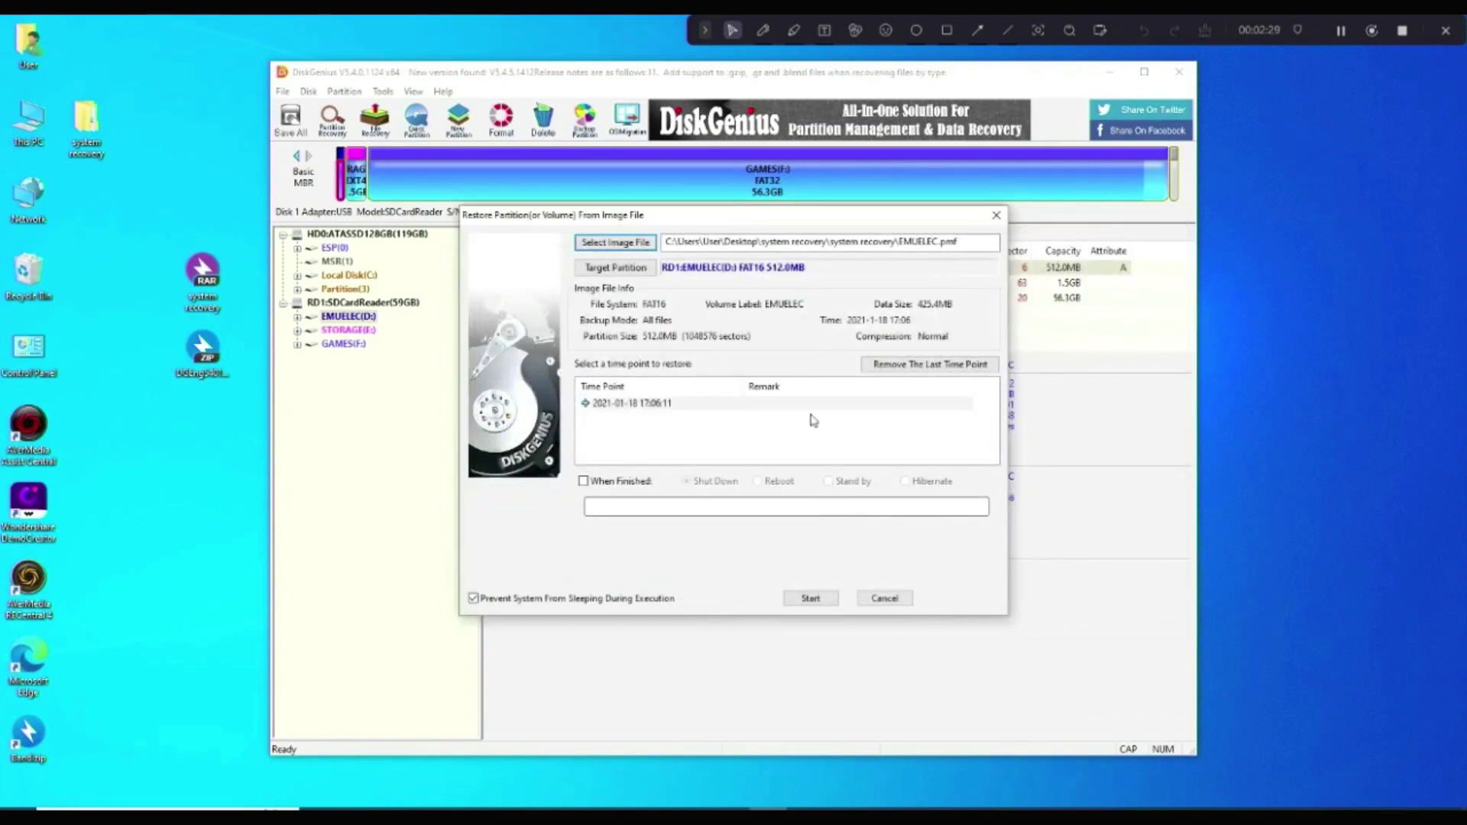
Step: Run the EMUELEC(D:) restore, agreeing to overwrite its data, restore the Master Boot Record and dismount the partition, and complete it
left_click(824, 602)
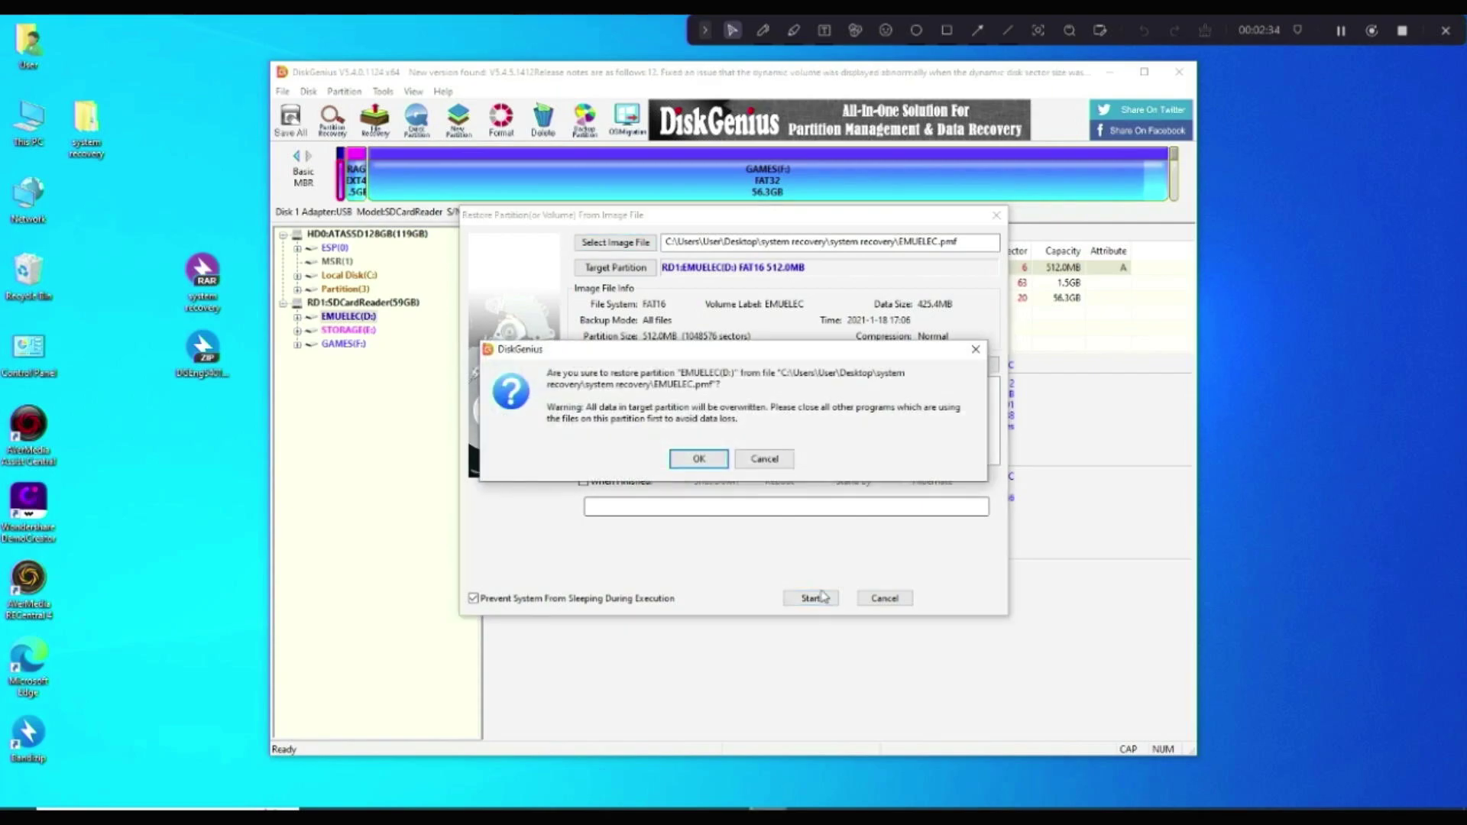
left_click(698, 459)
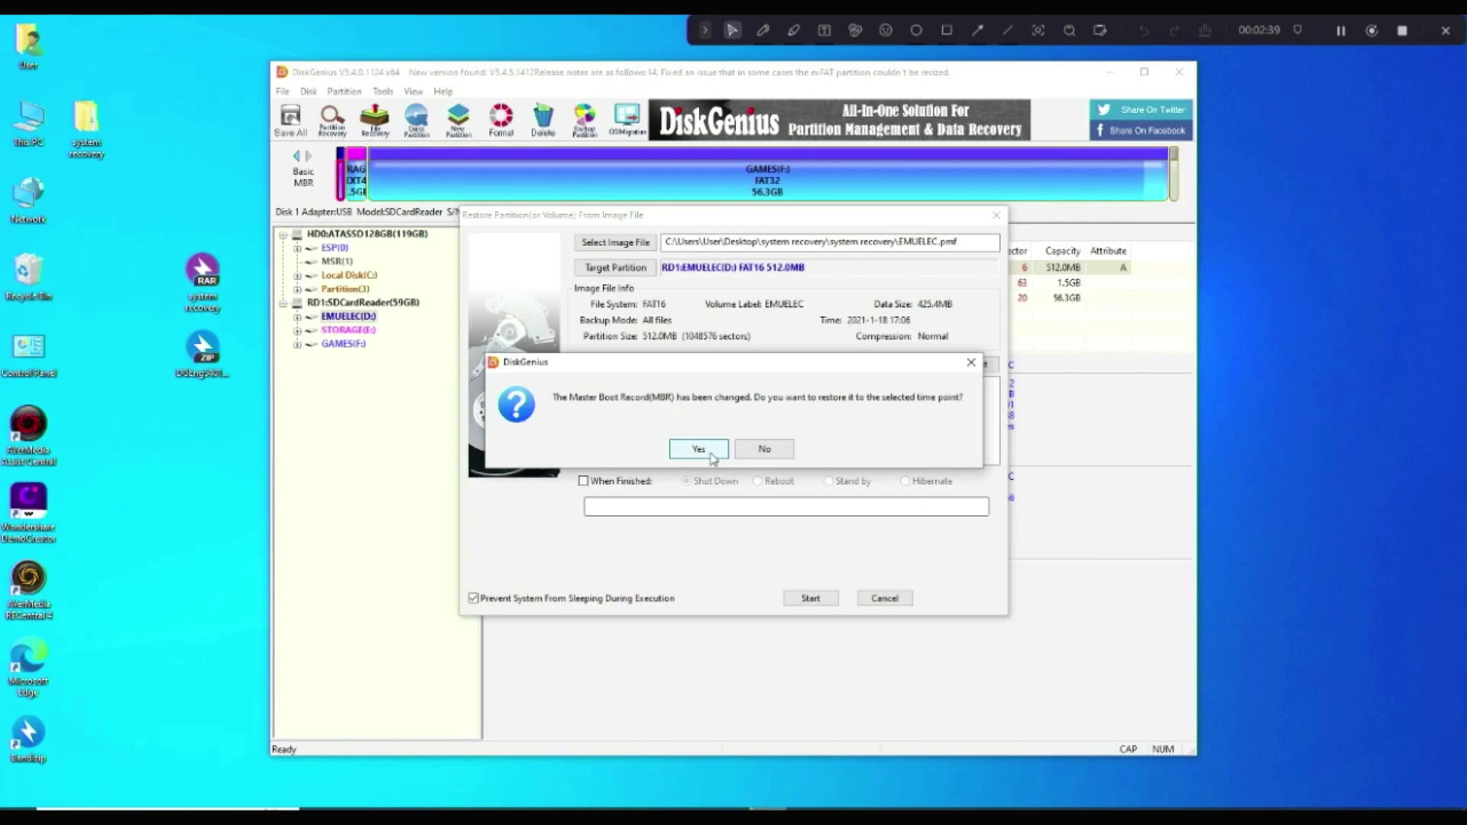
left_click(698, 450)
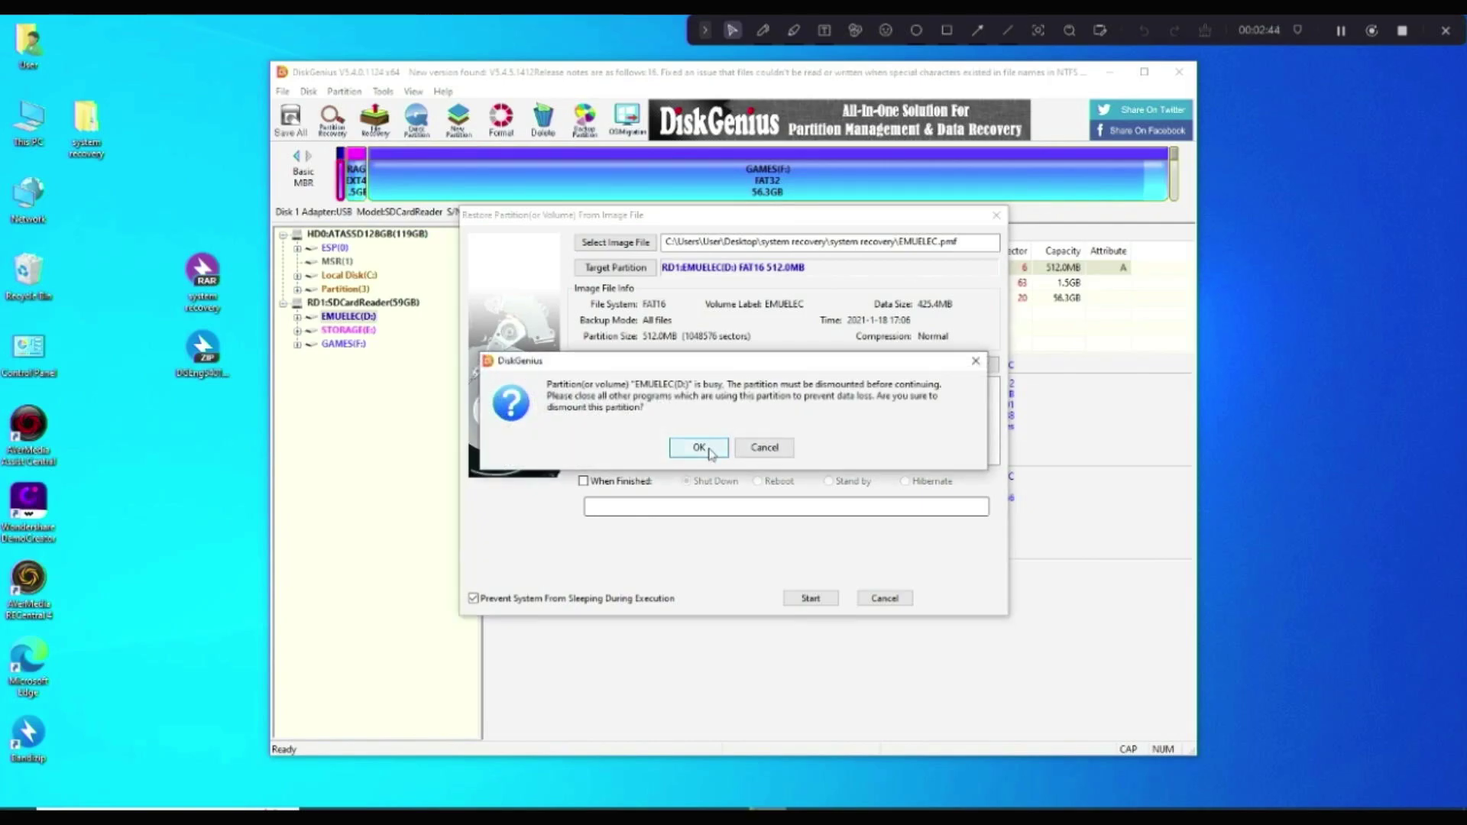
left_click(698, 448)
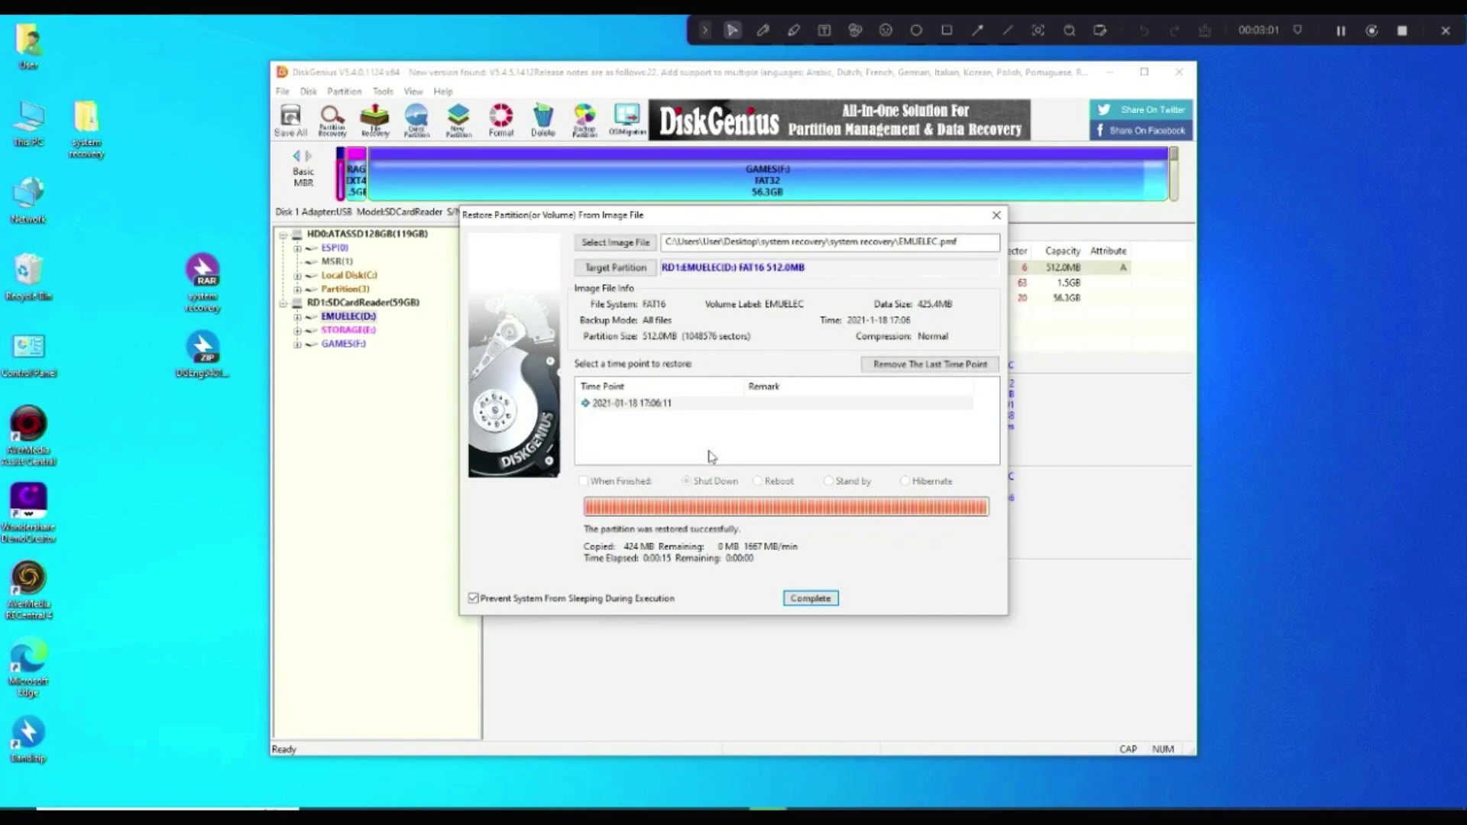
left_click(808, 599)
Step: Restore the STORAGE(E:) partition from the image file STORAGE.pmf in the system recovery folder and complete the restore
left_click(553, 286)
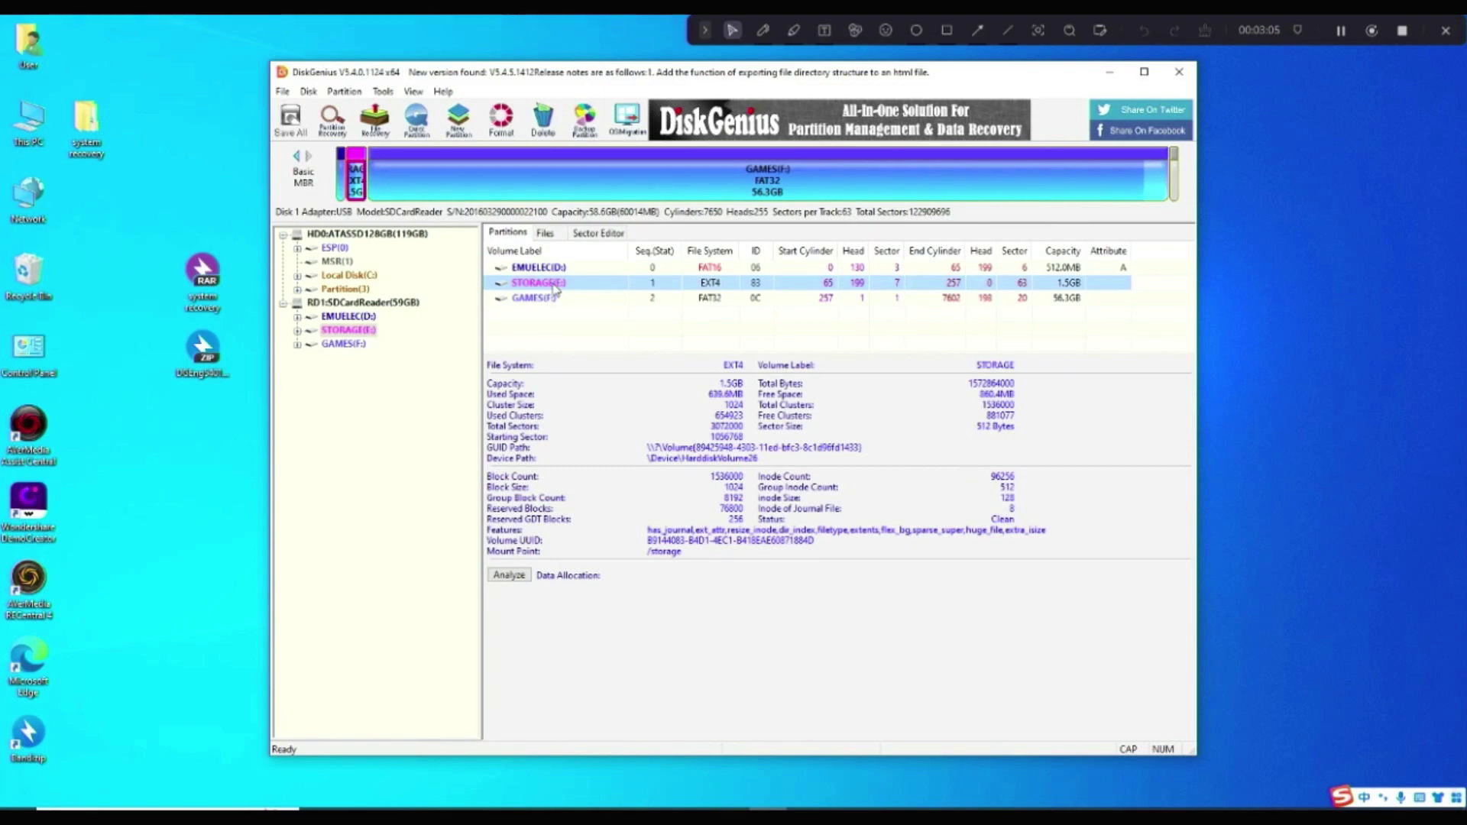
right_click(553, 287)
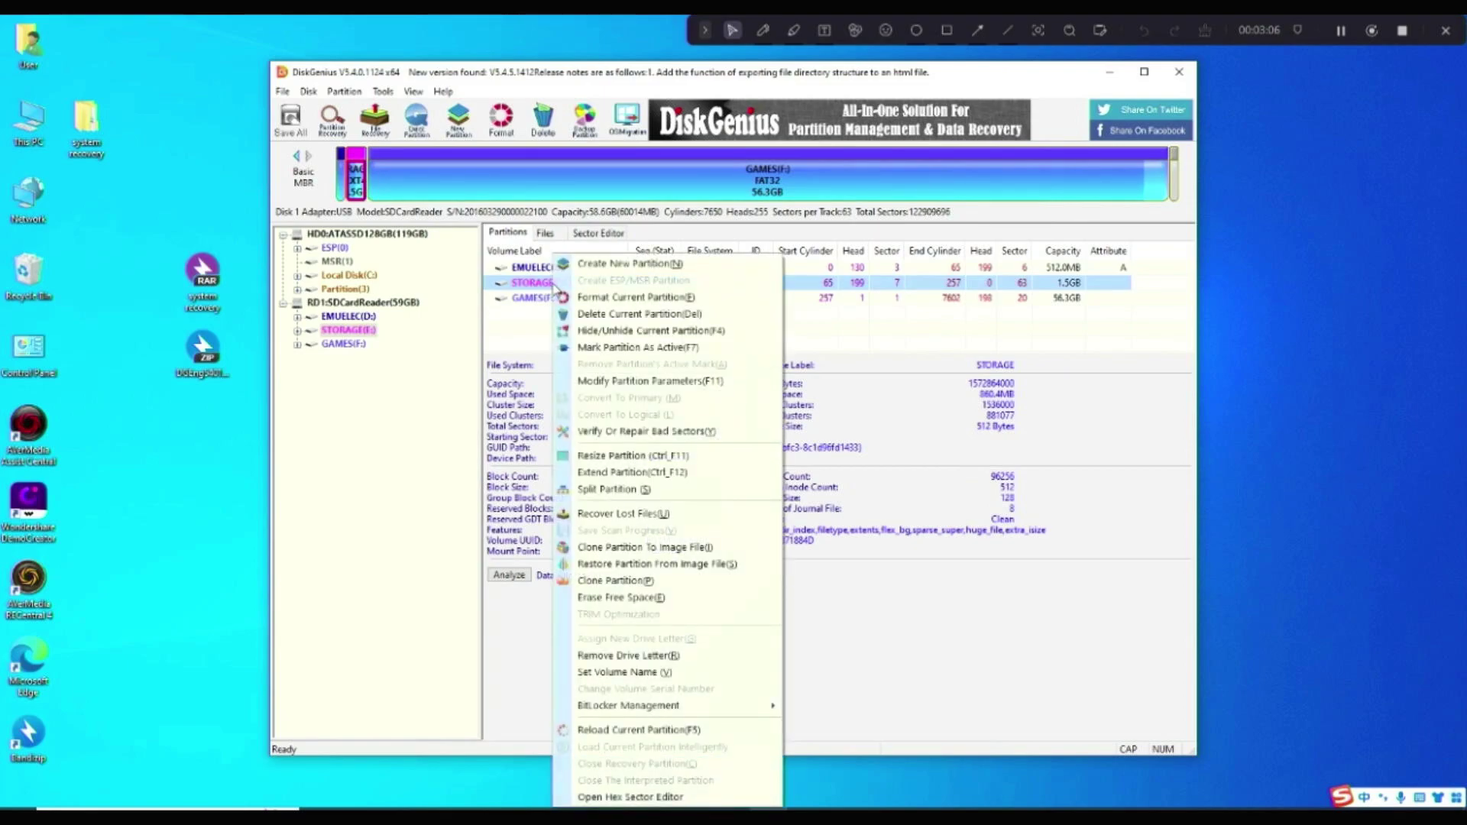
left_click(646, 566)
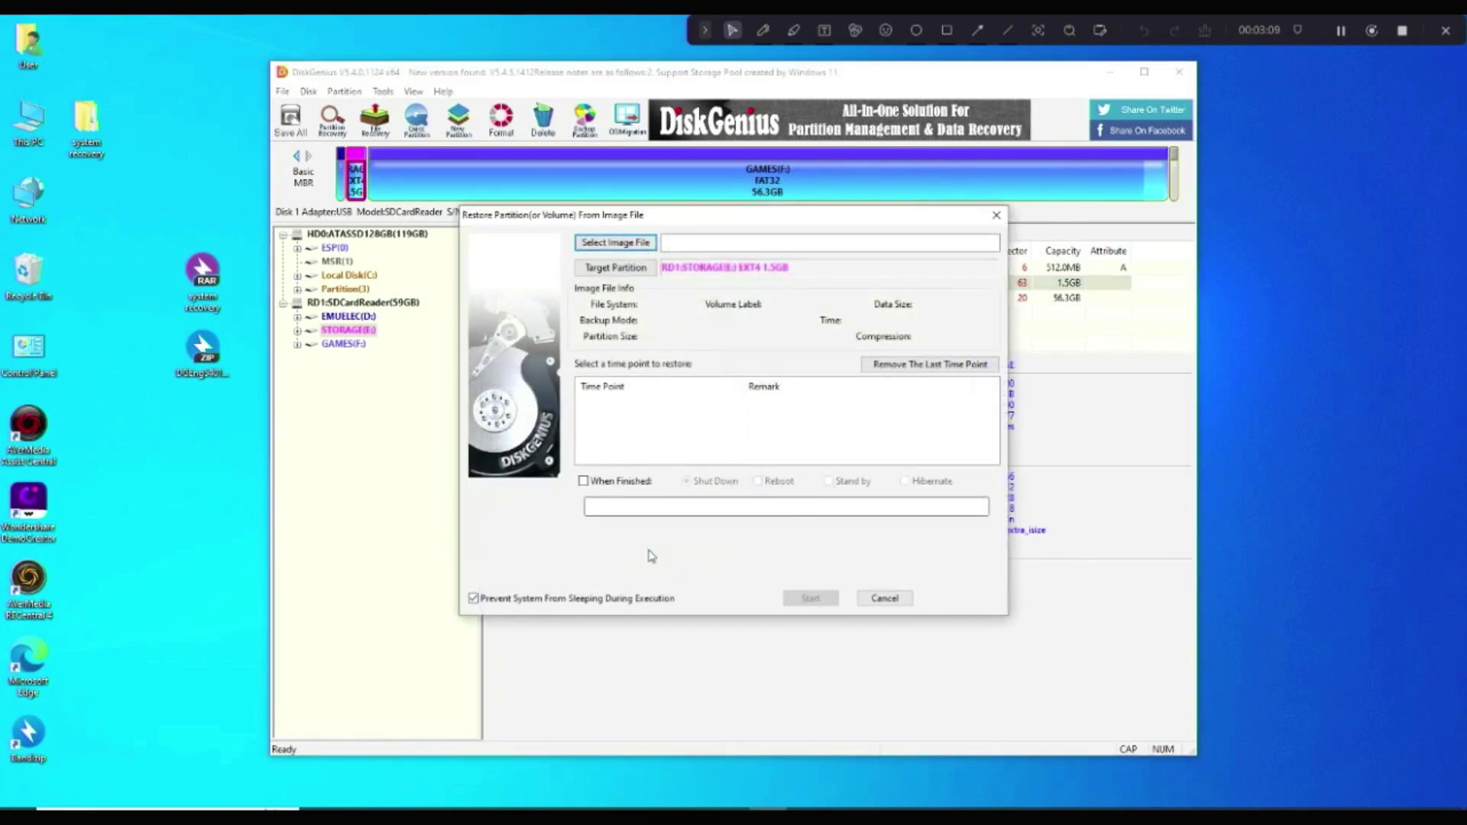
left_click(634, 246)
left_click(651, 353)
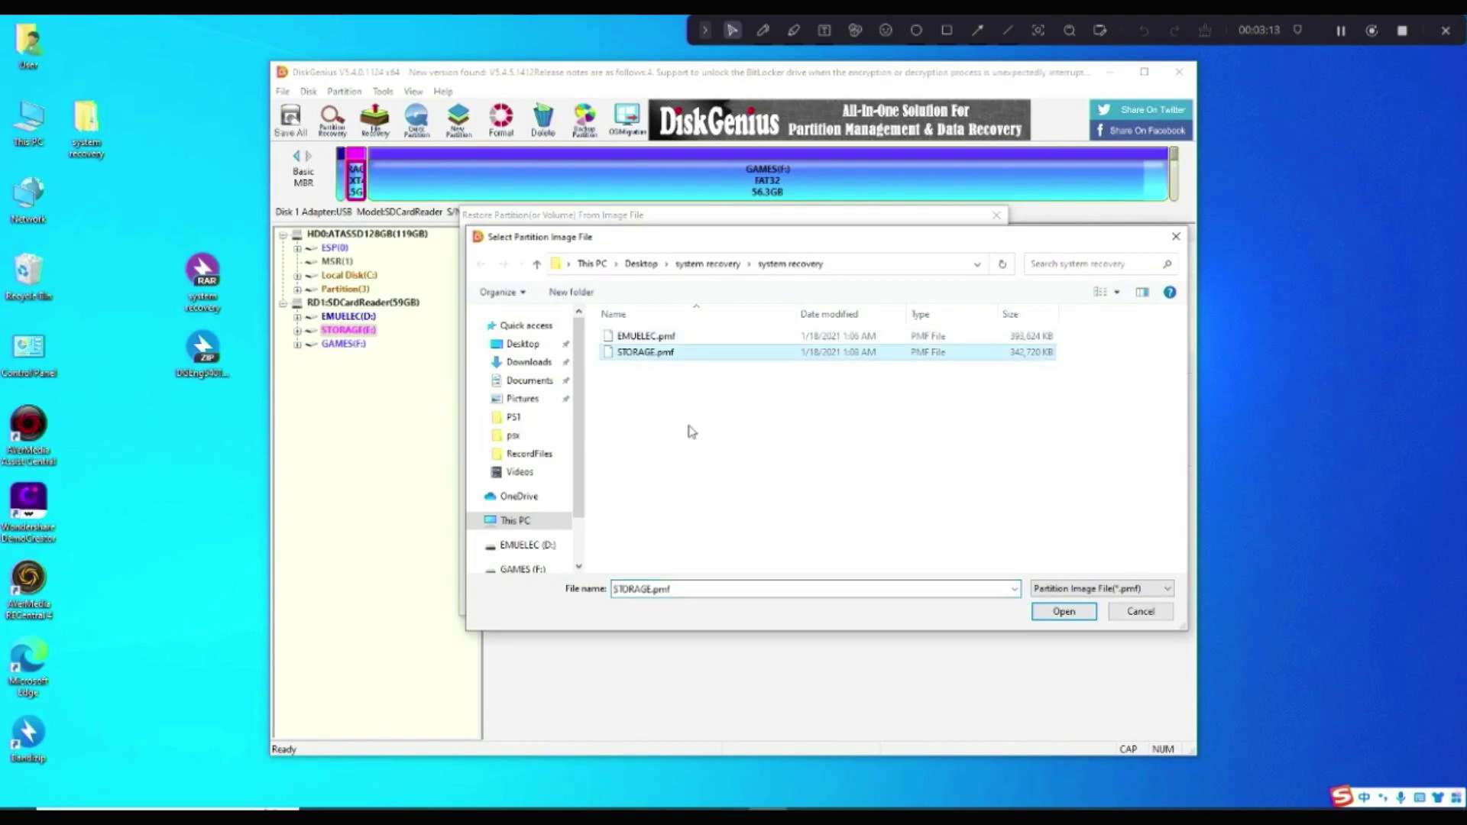
left_click(1058, 611)
left_click(828, 600)
left_click(718, 456)
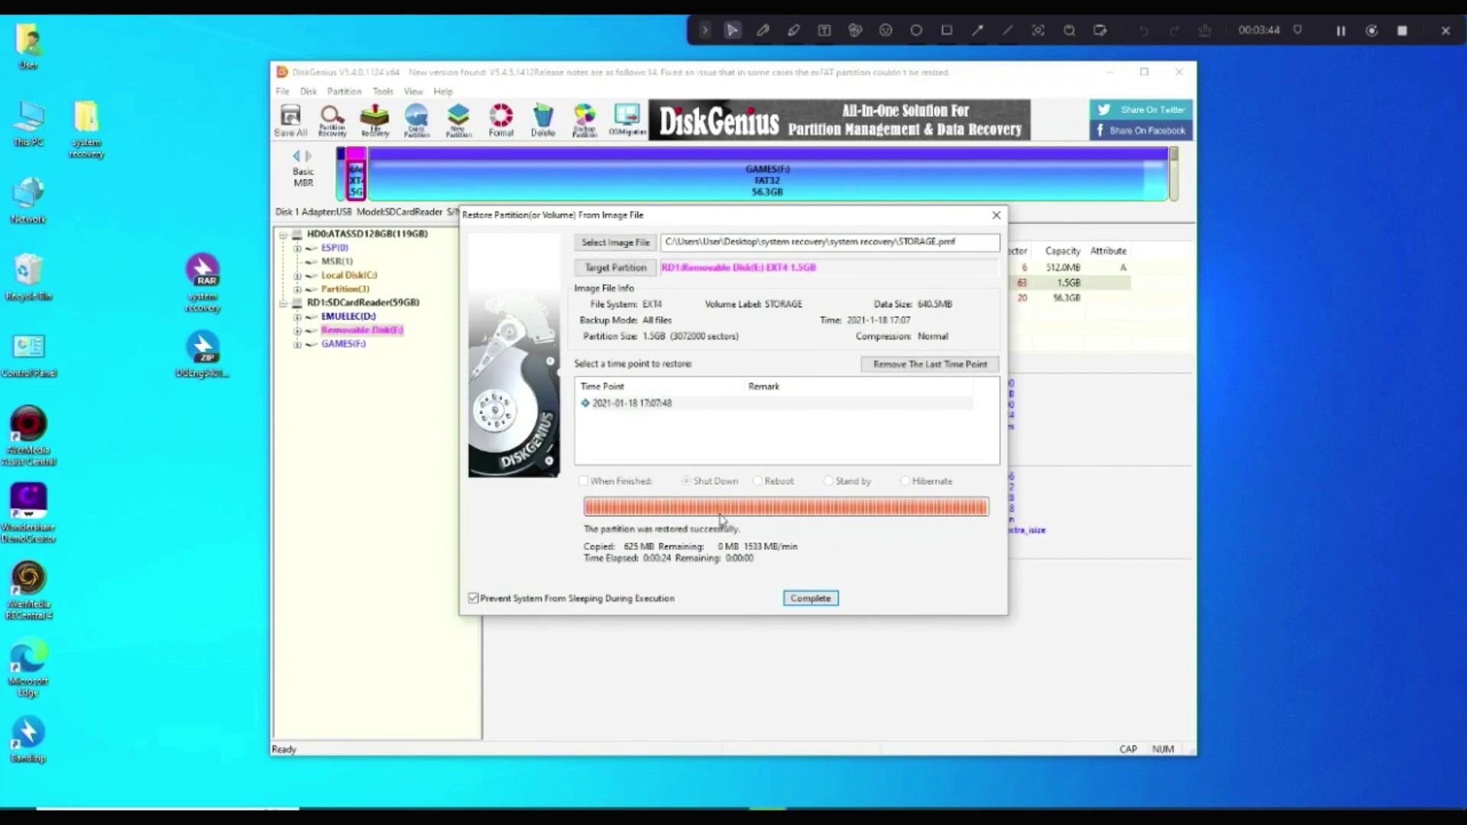
left_click(810, 598)
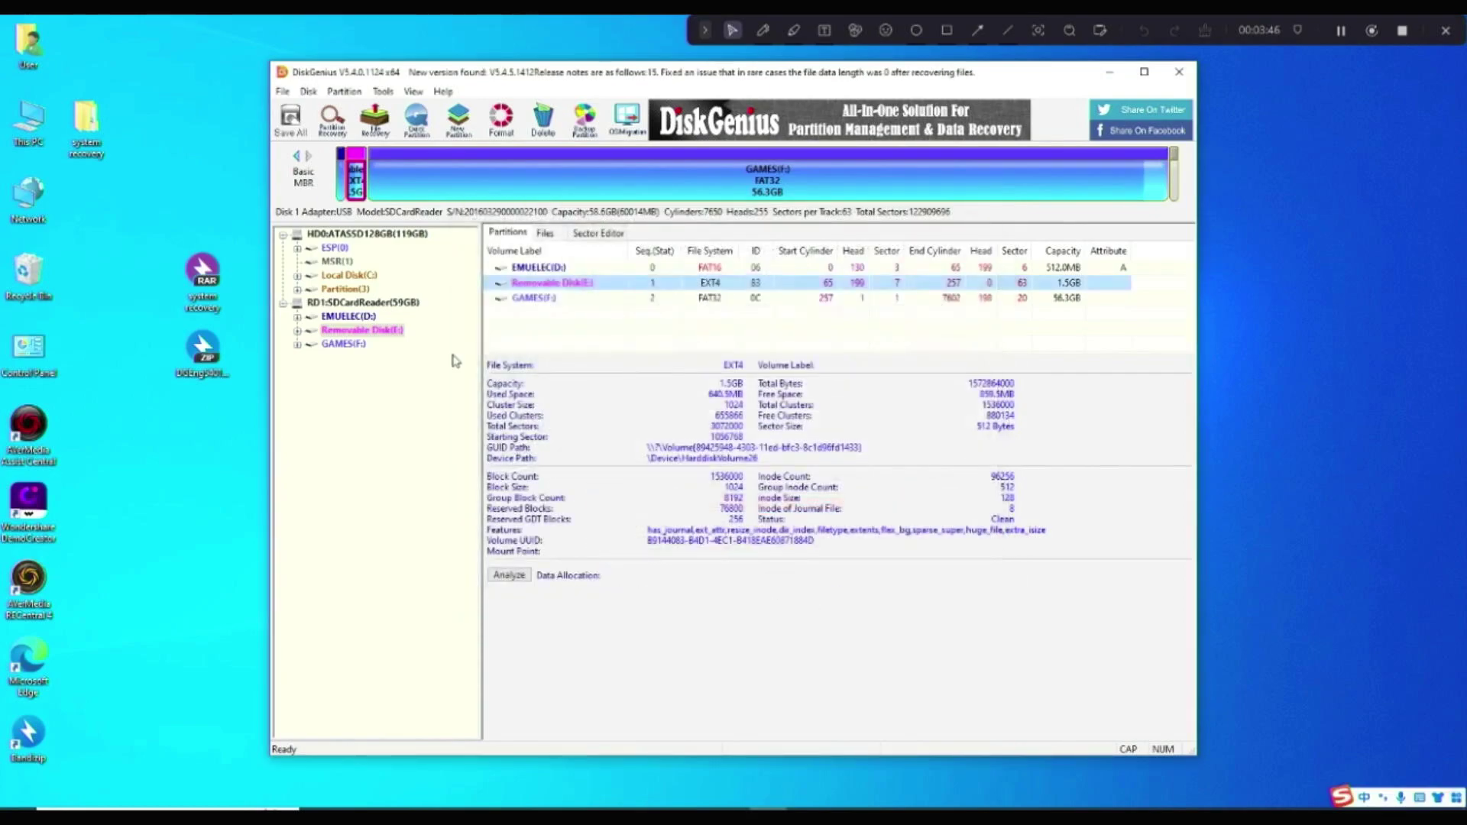
Step: Set the volume name of the restored EXT4 partition, Removable Disk(E:), to STORAGE
left_click(349, 331)
right_click(357, 335)
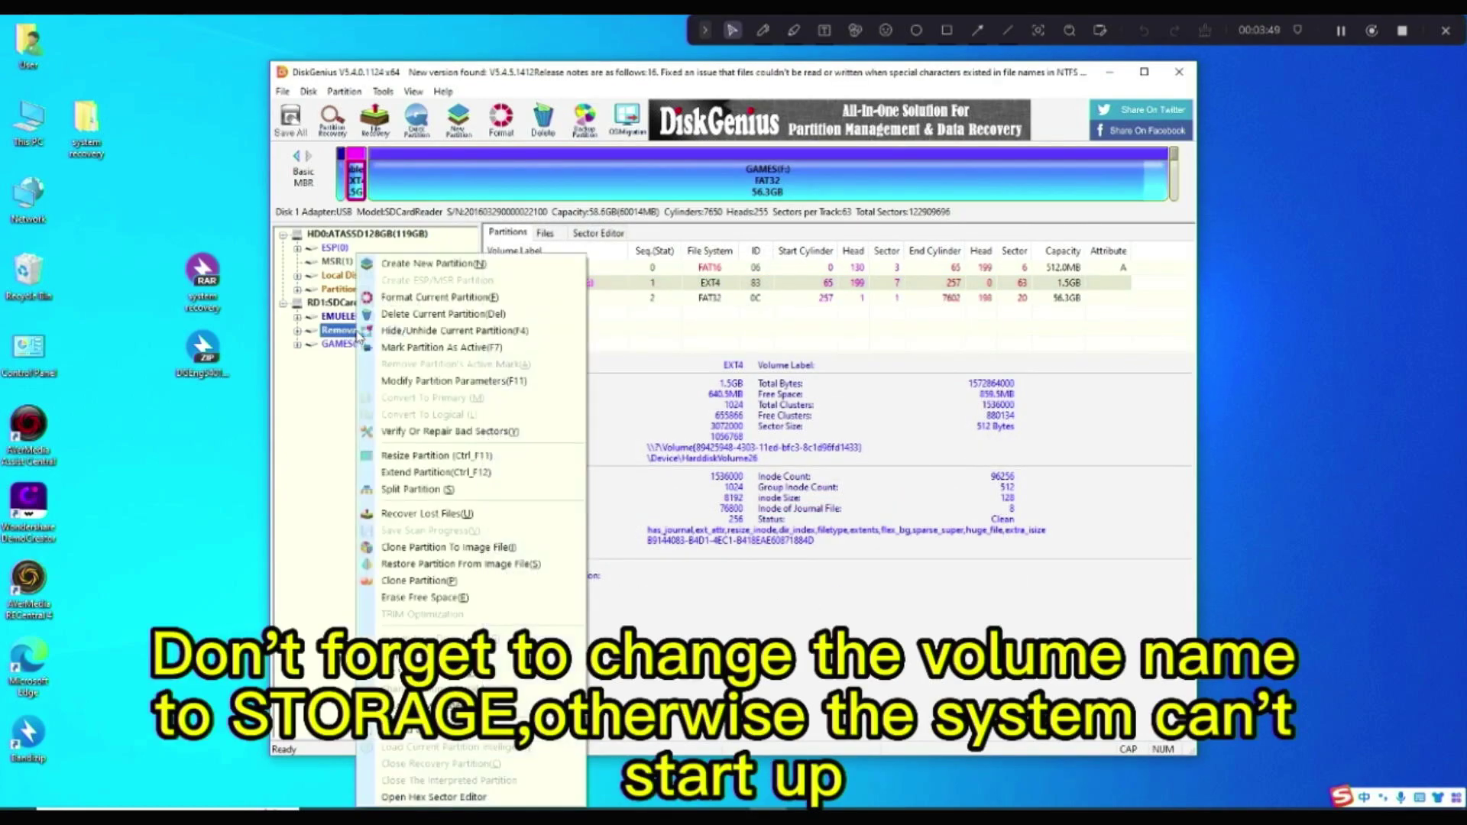
left_click(447, 675)
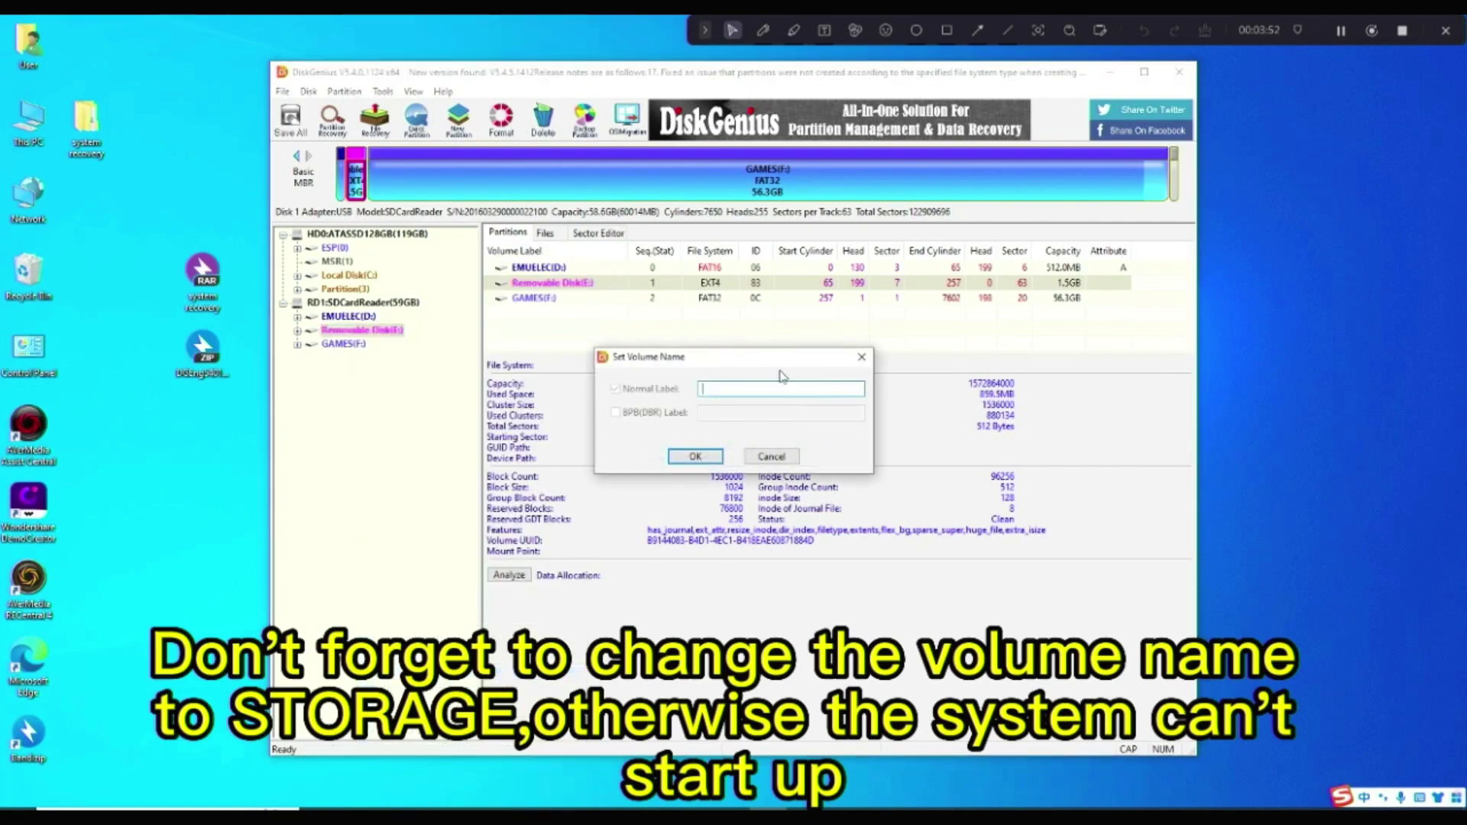
type("S")
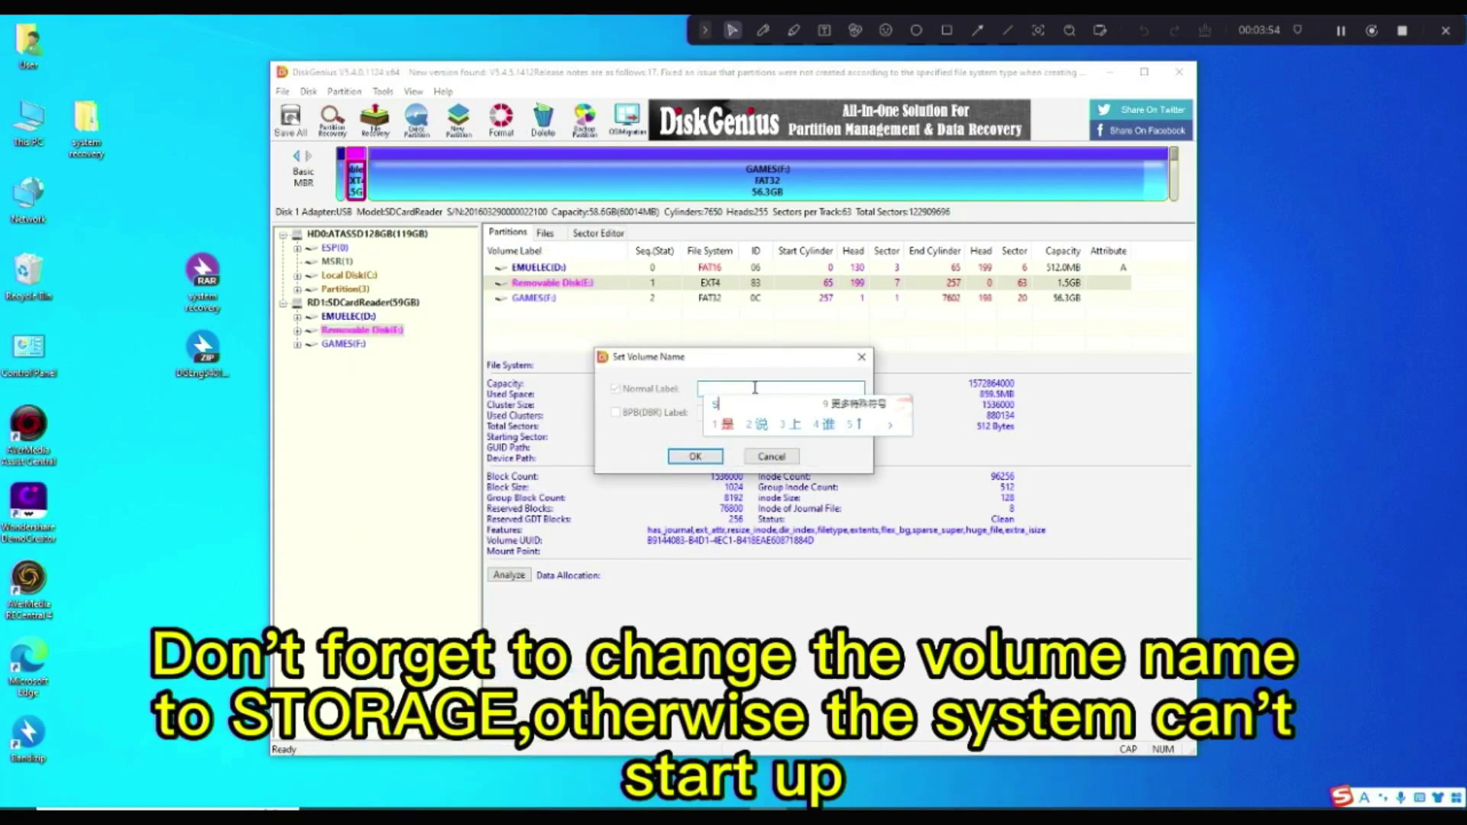
type("TORAGE")
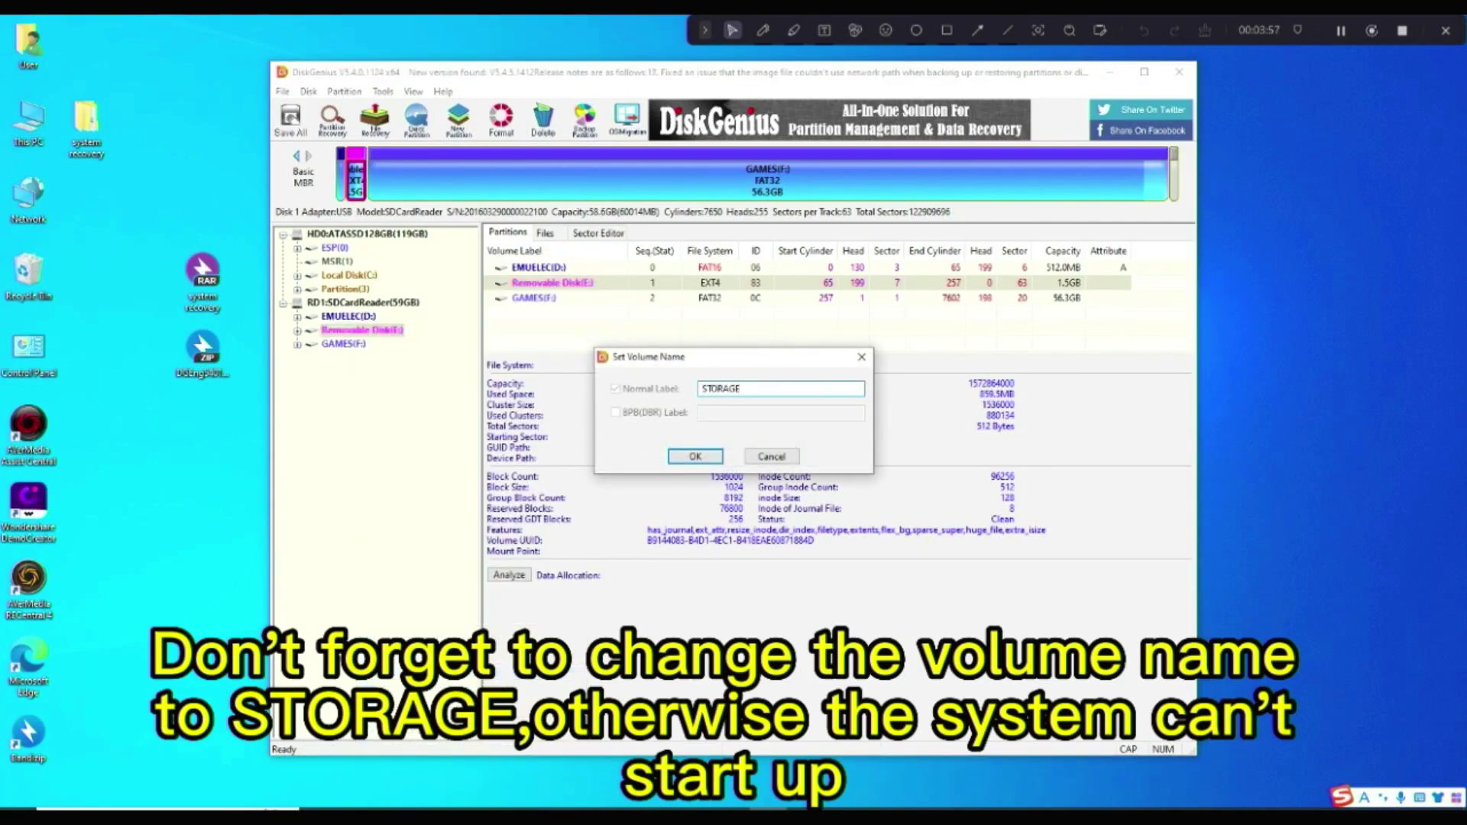
left_click(697, 457)
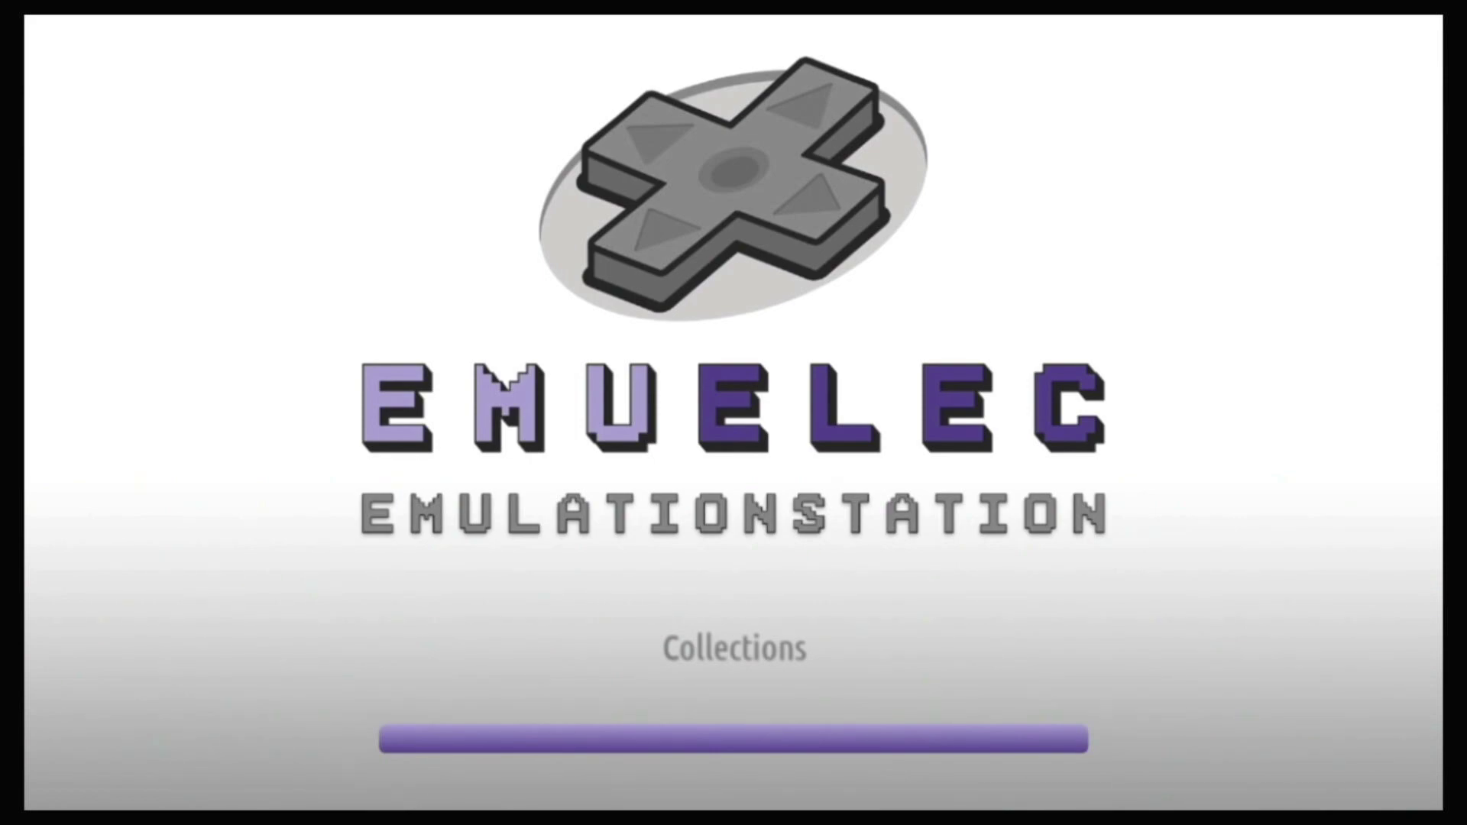
Step: Switch to EmulationStation on the console and browse backwards through its game systems, past Super Famicom and Game & Watch
key("Left")
key("Left")
key("Left")
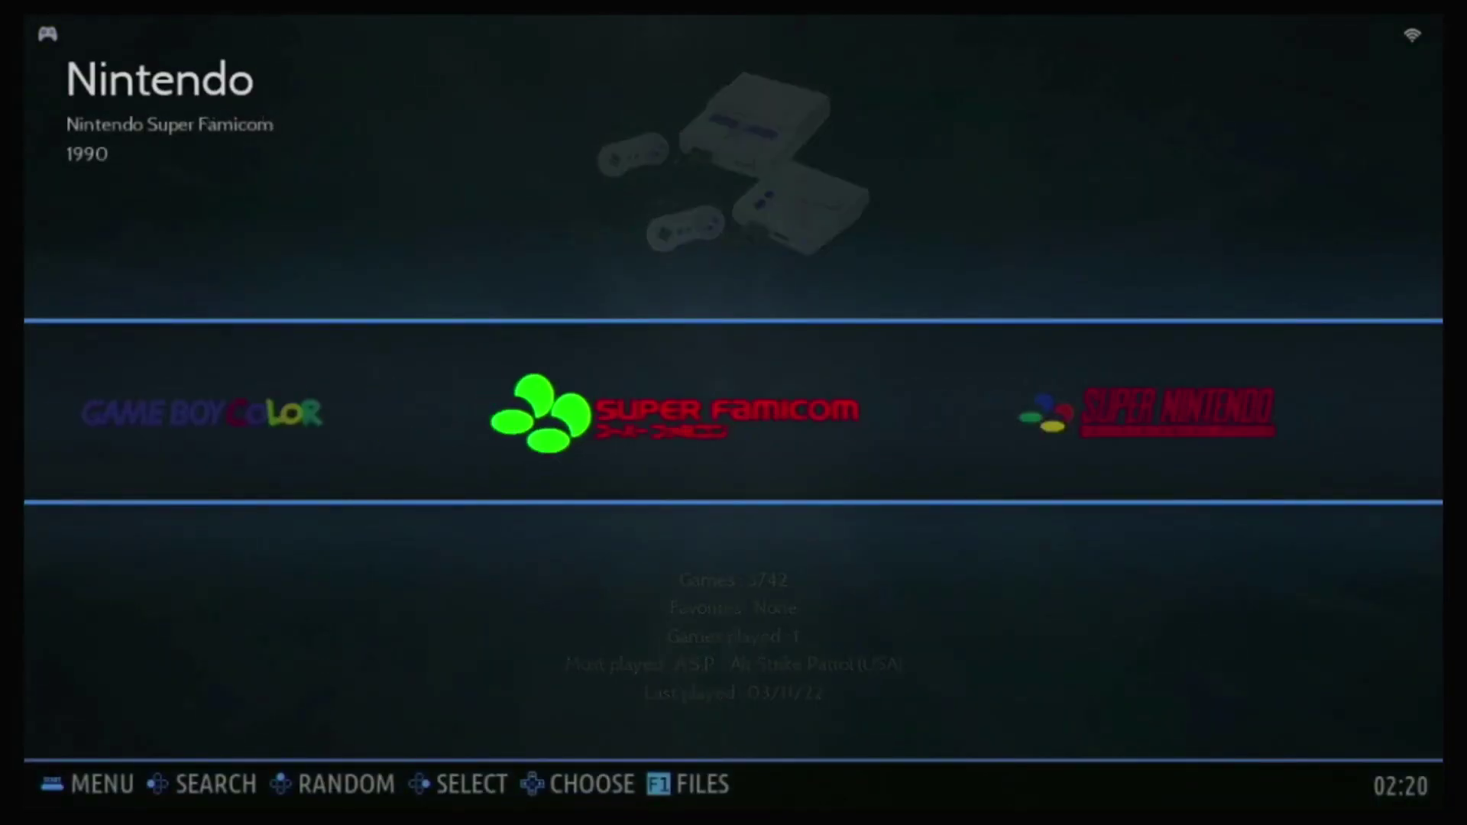
key("Left")
key("Left")
key("Left")
key("Left")
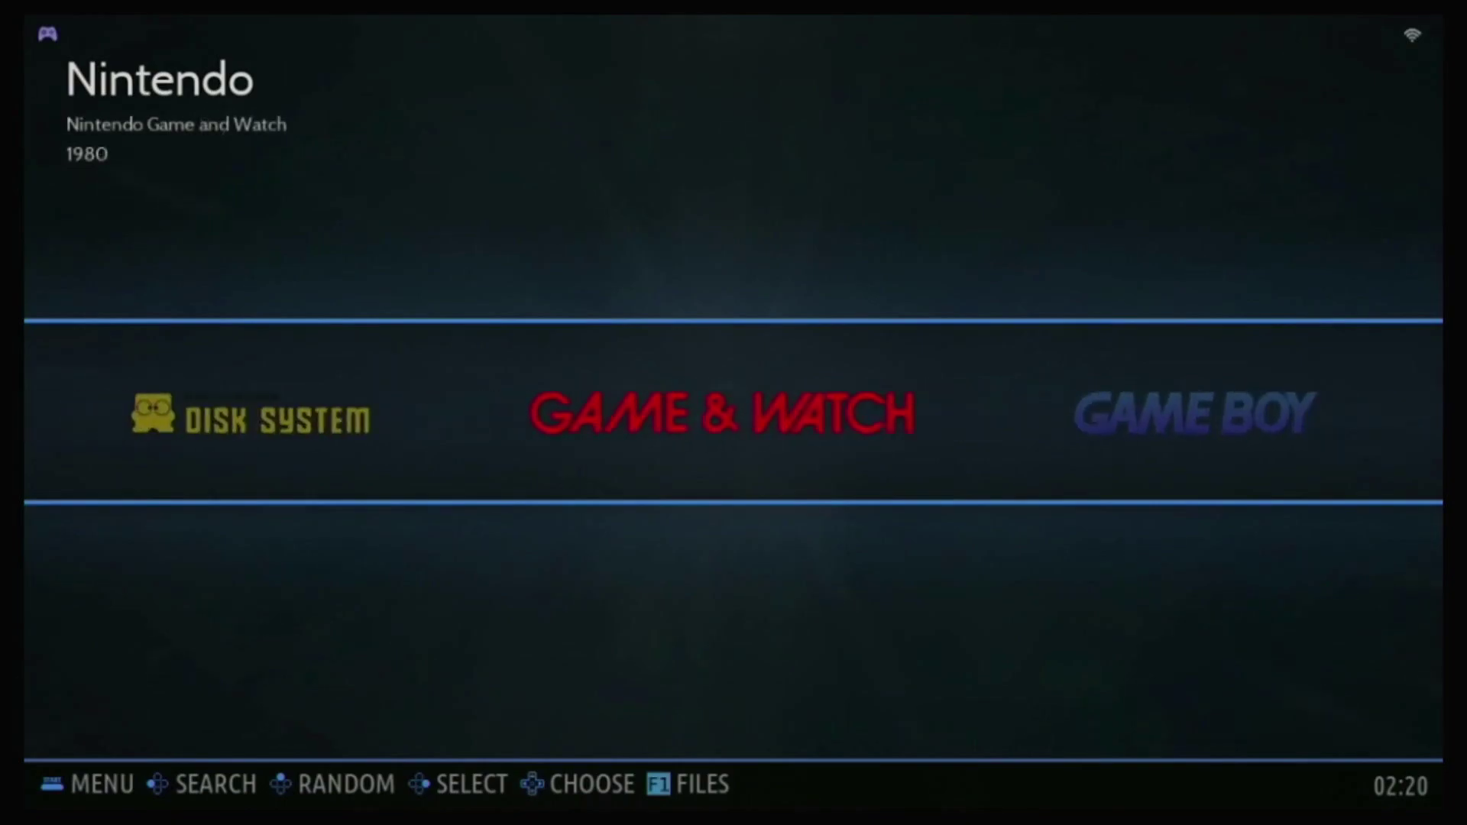
key("Left")
key("Left")
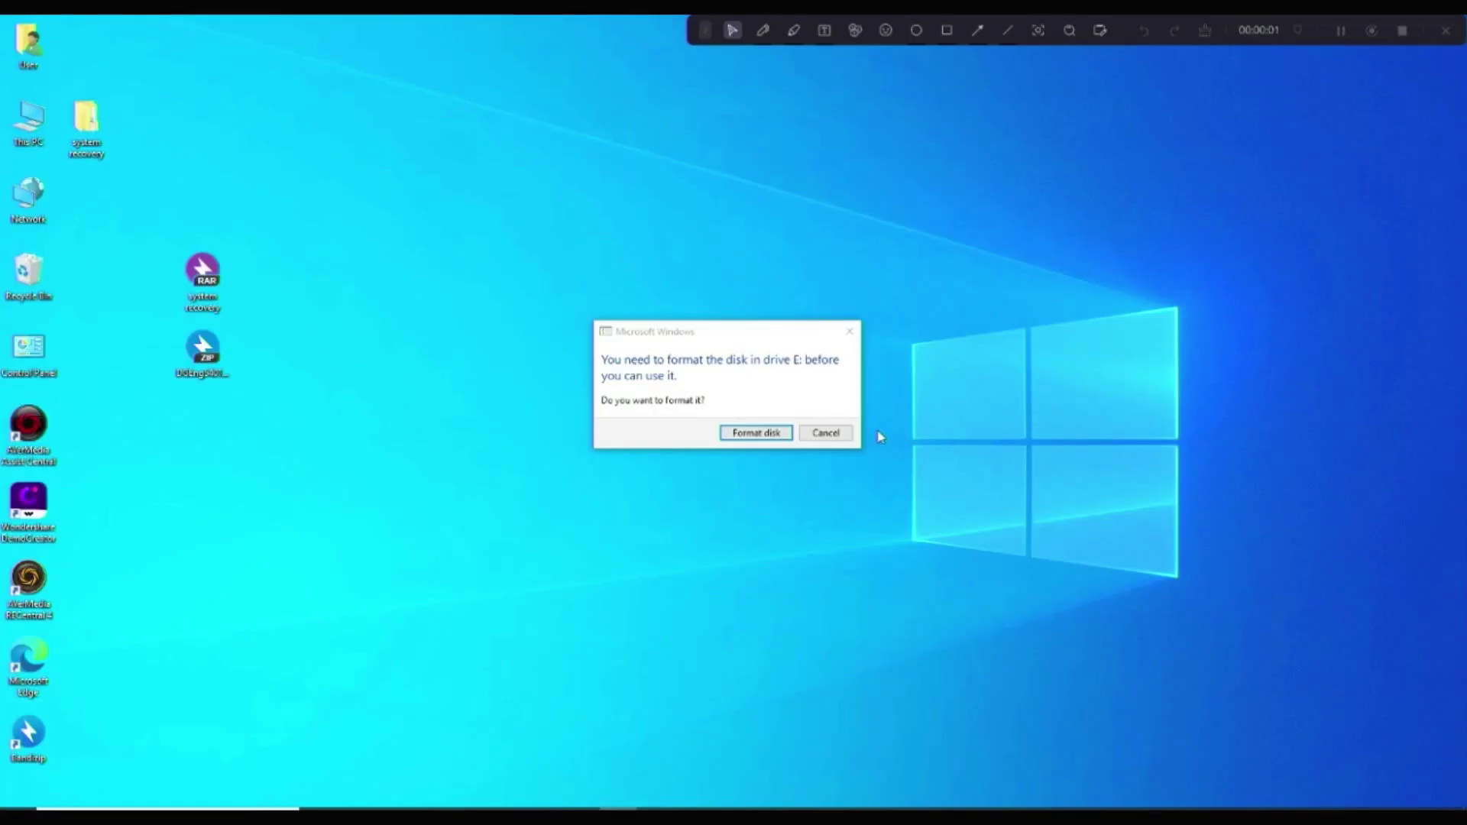
Step: On the Windows PC, decline formatting drive E: and examine the game system folders on the EEROMS (F:) drive
left_click(831, 434)
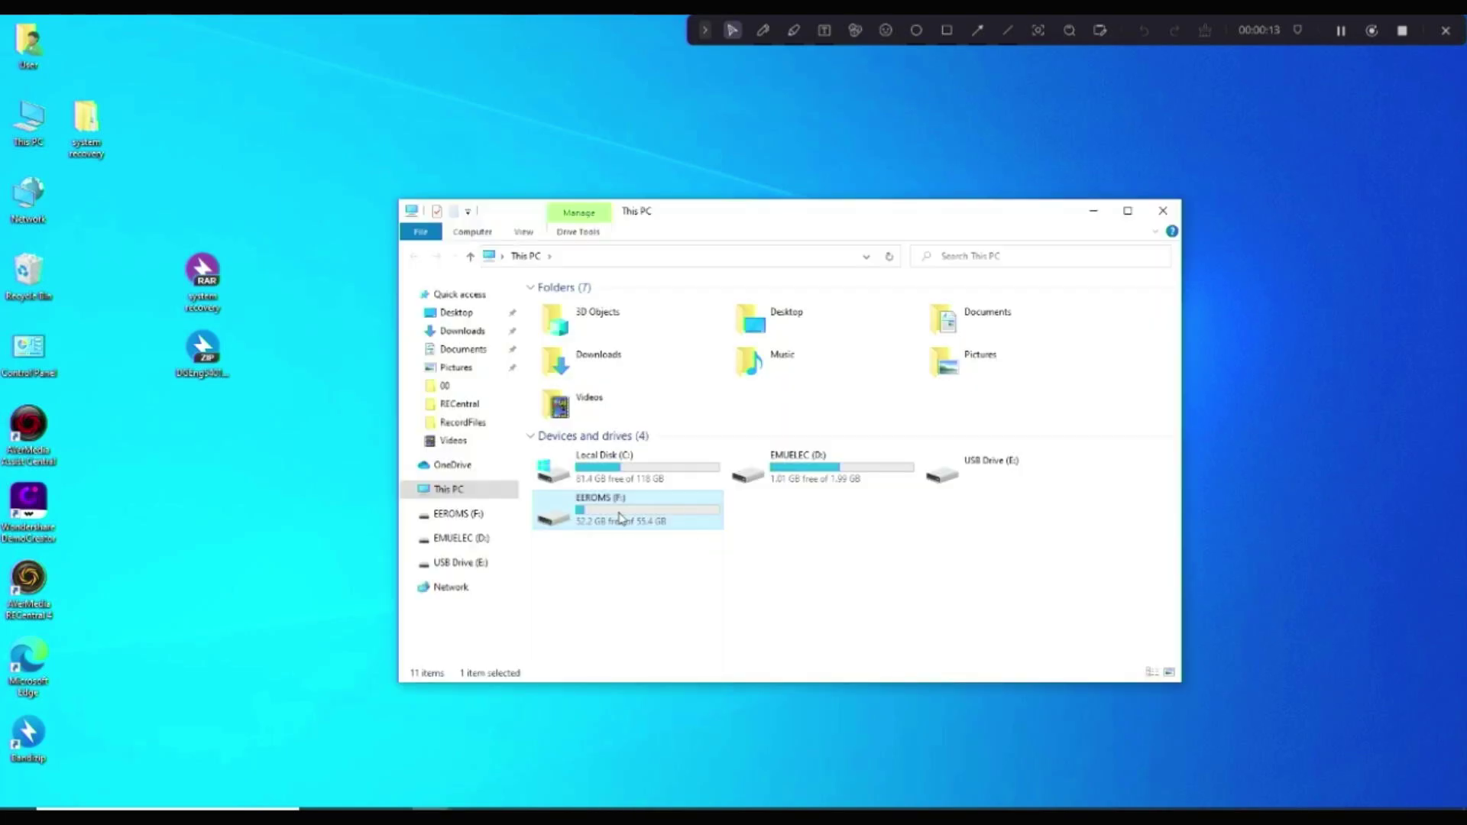
double_click(612, 500)
scroll(718, 514, "down", 8)
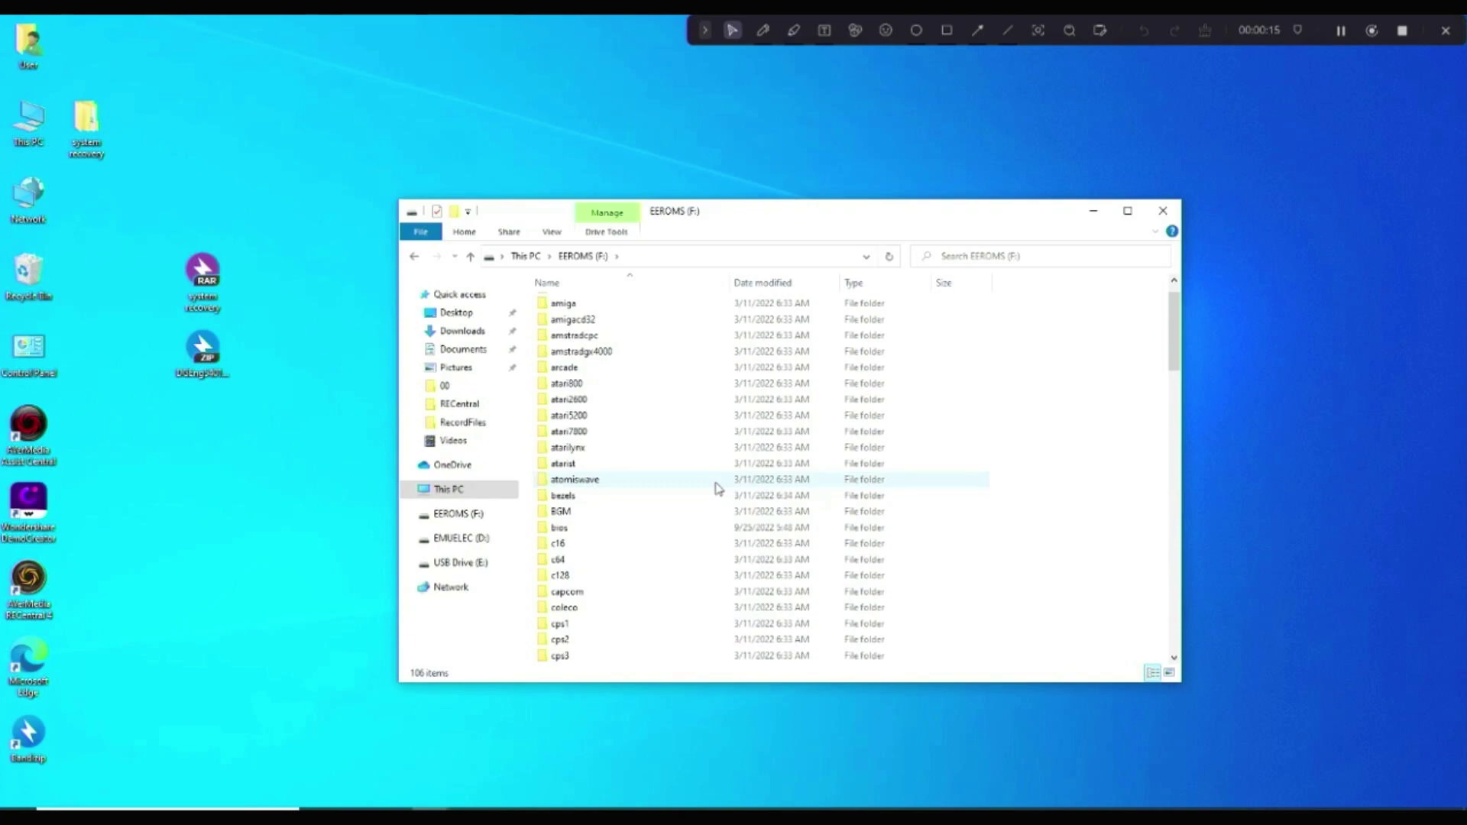
scroll(718, 495, "down", 4)
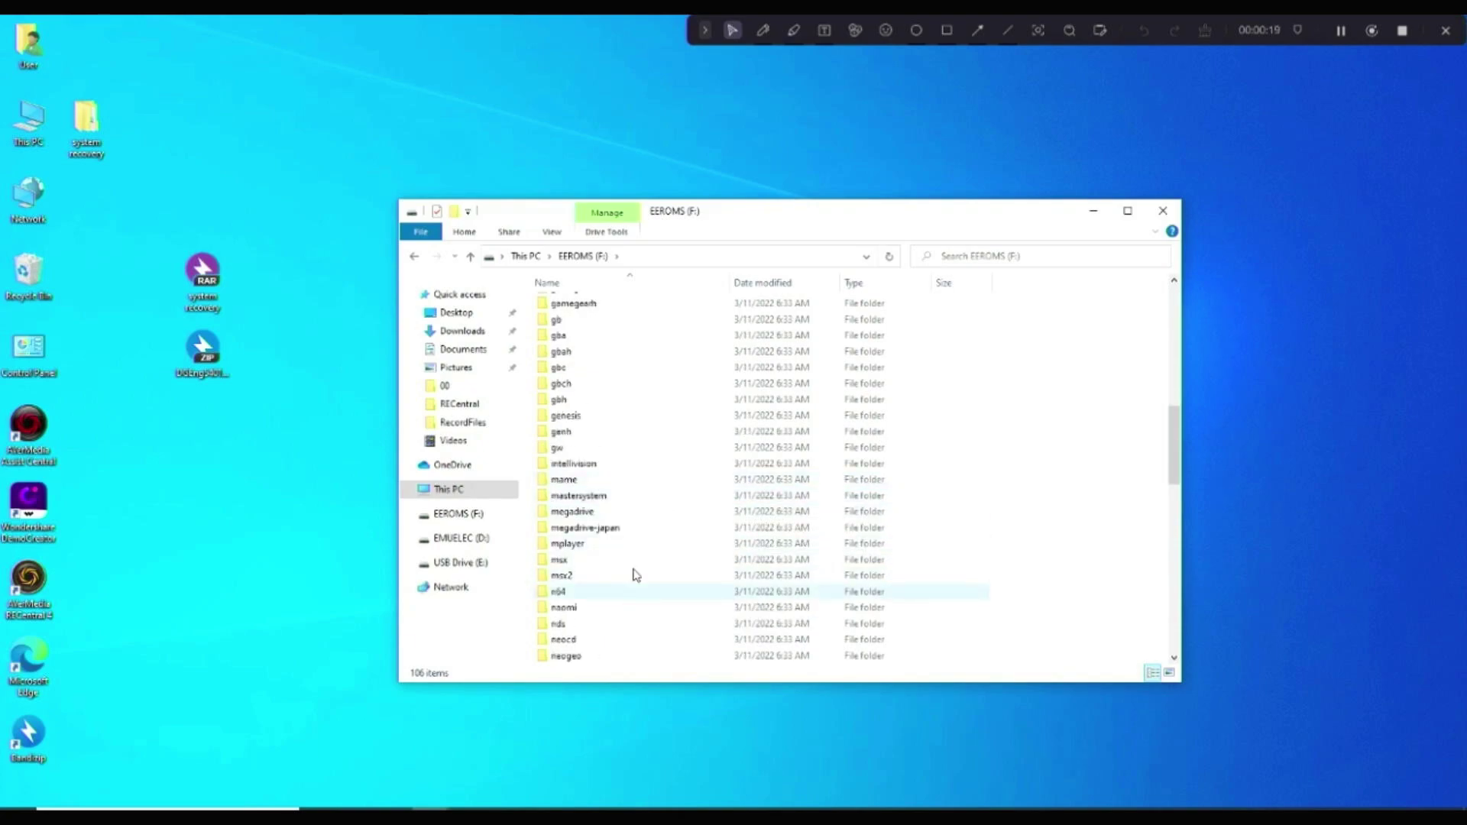
left_click_drag(749, 226, 892, 210)
scroll(747, 591, "down", 4)
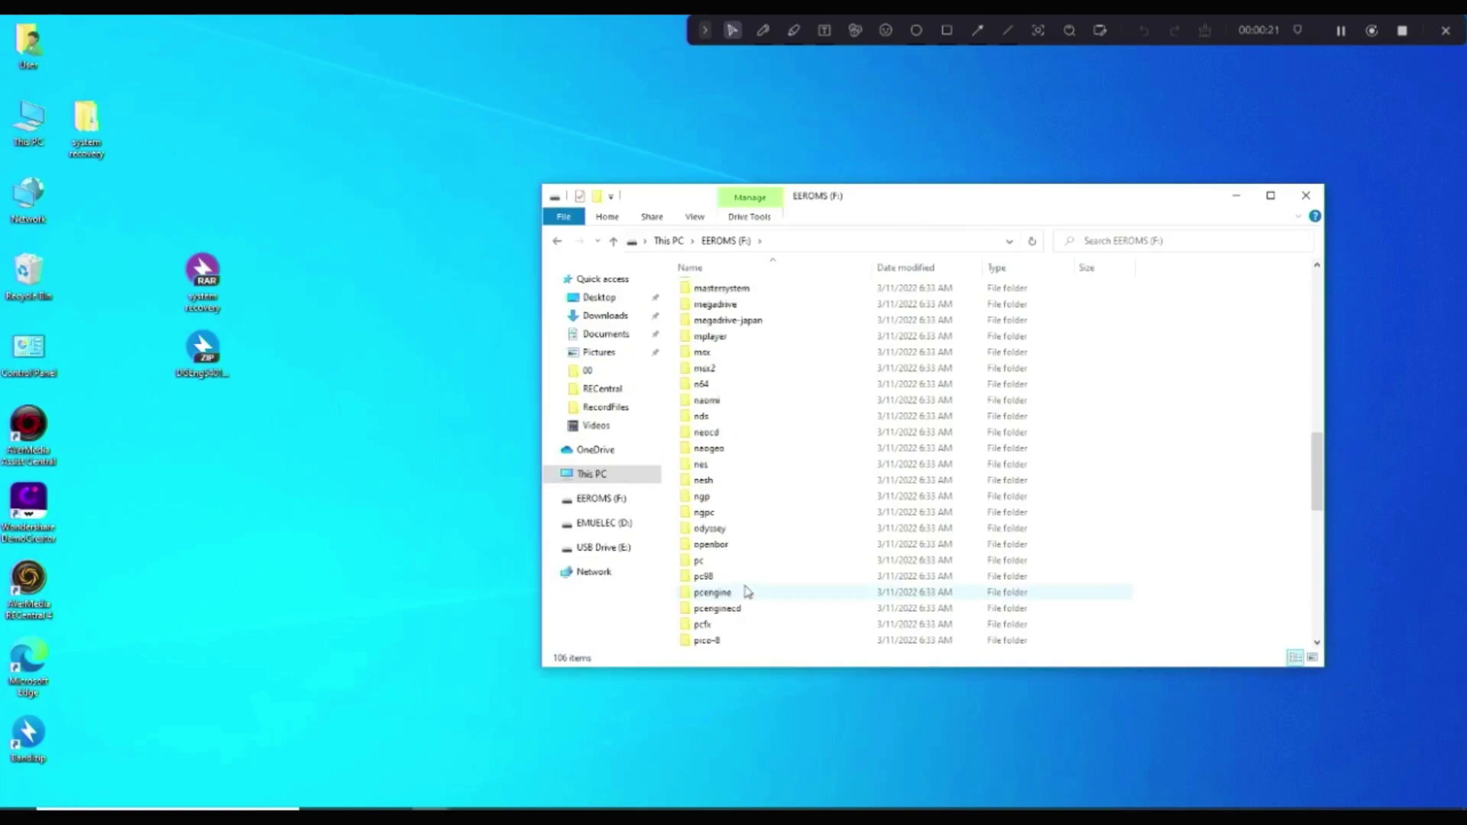
scroll(747, 591, "down", 4)
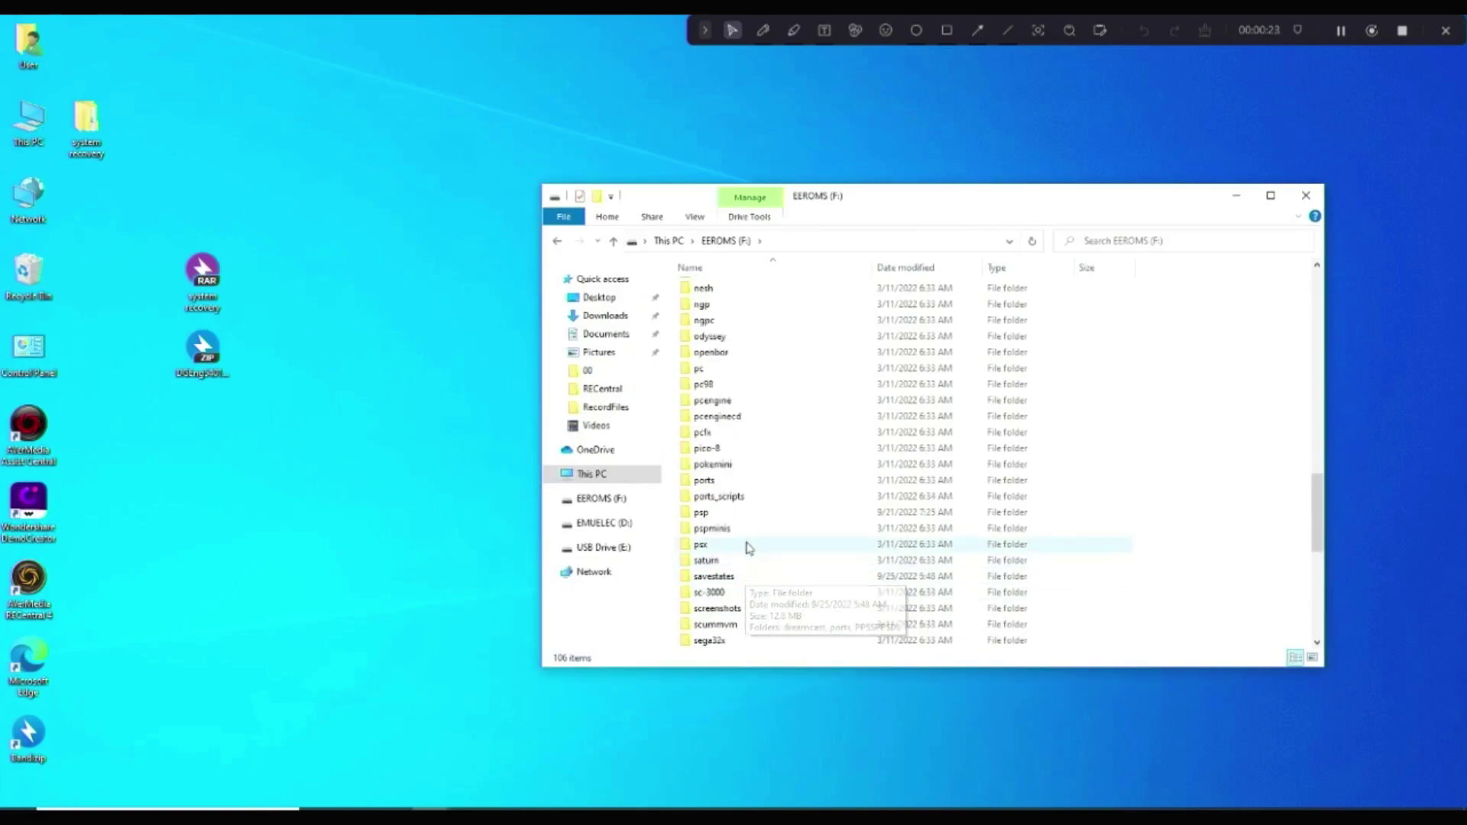
Step: Look inside the psx folder and return to the root folder list of EEROMS (F:)
double_click(748, 547)
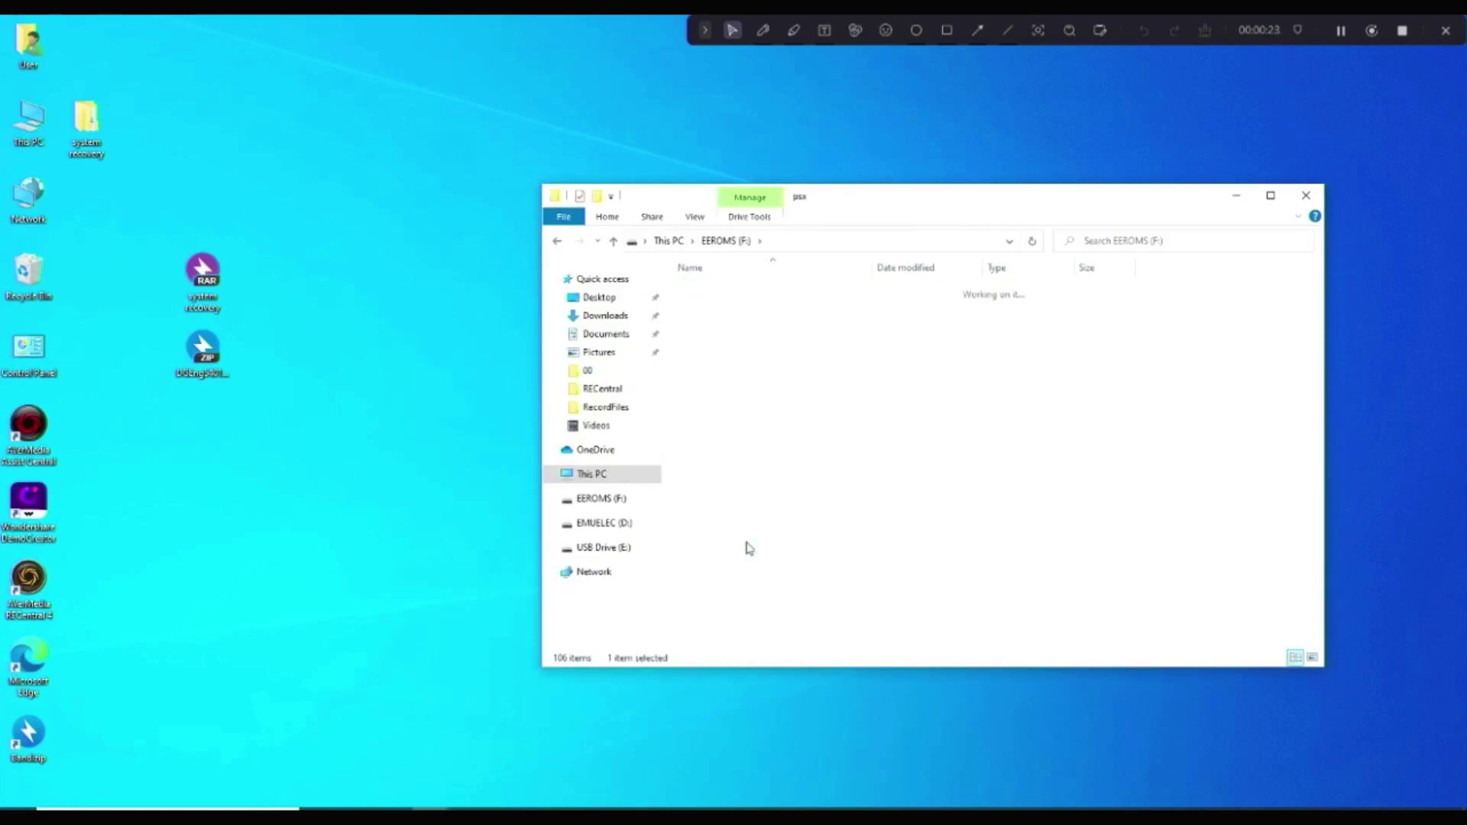
left_click(730, 240)
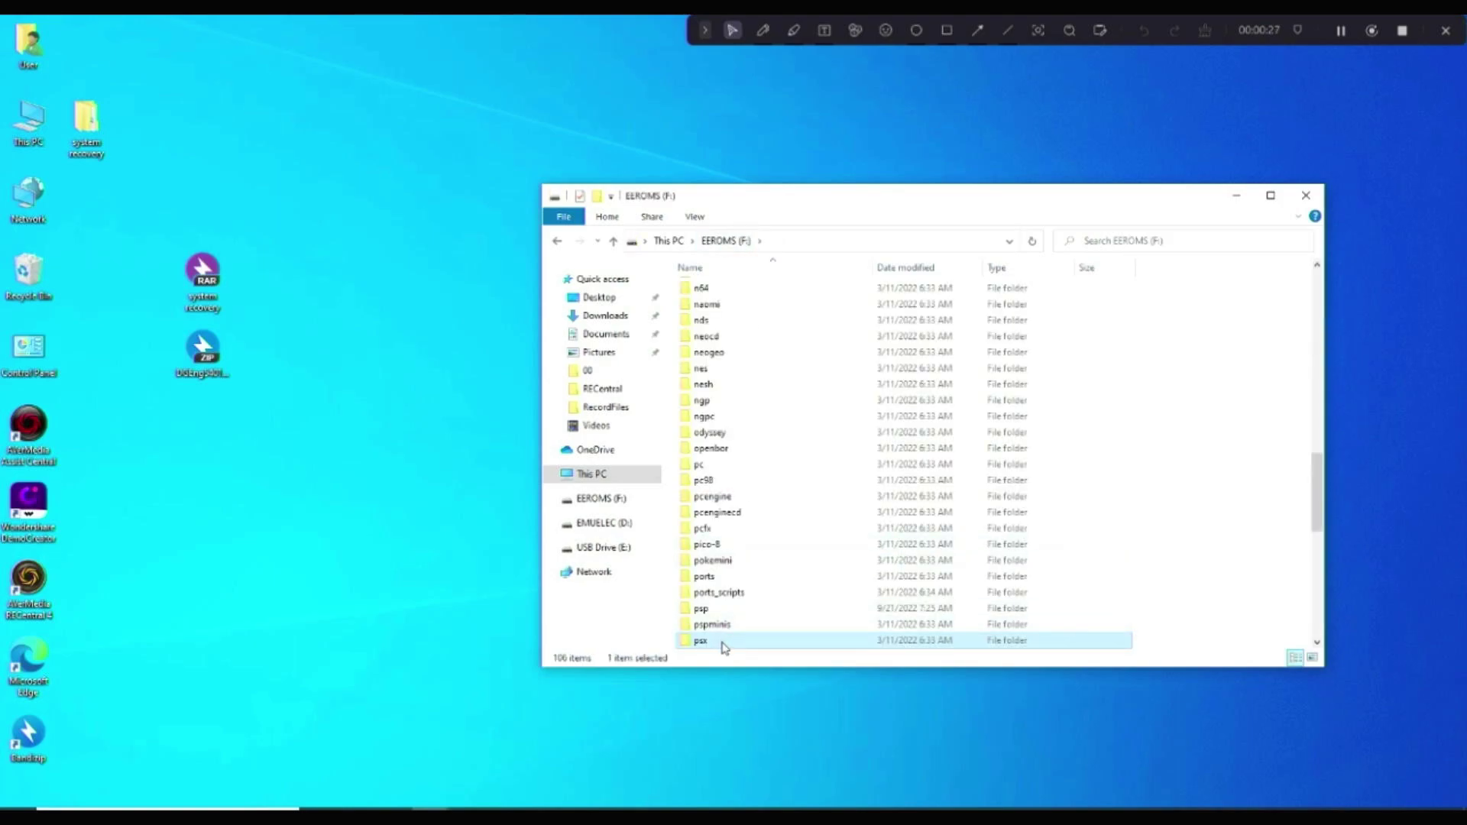
scroll(724, 648, "down", 1)
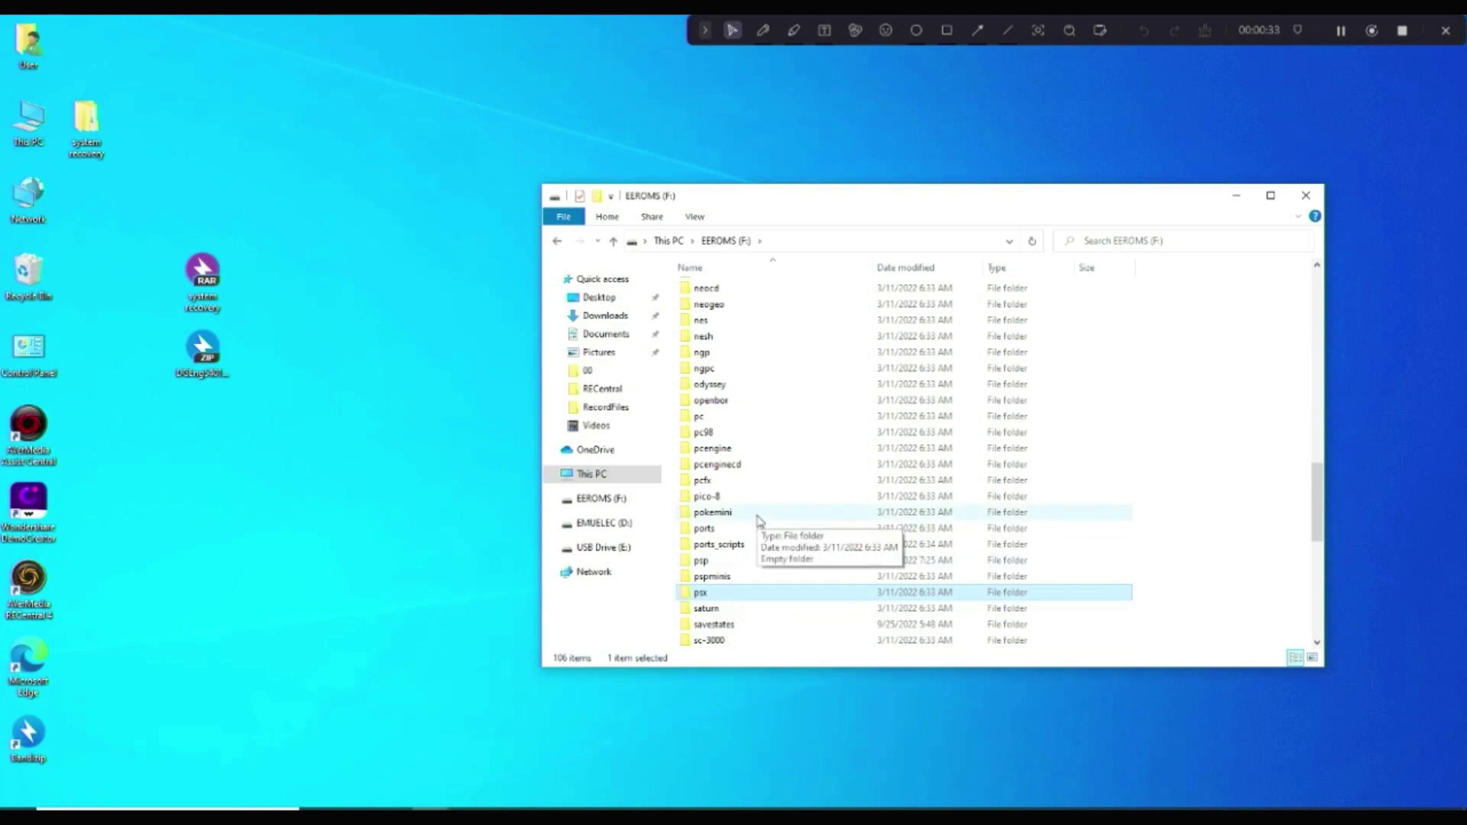
left_click(719, 241)
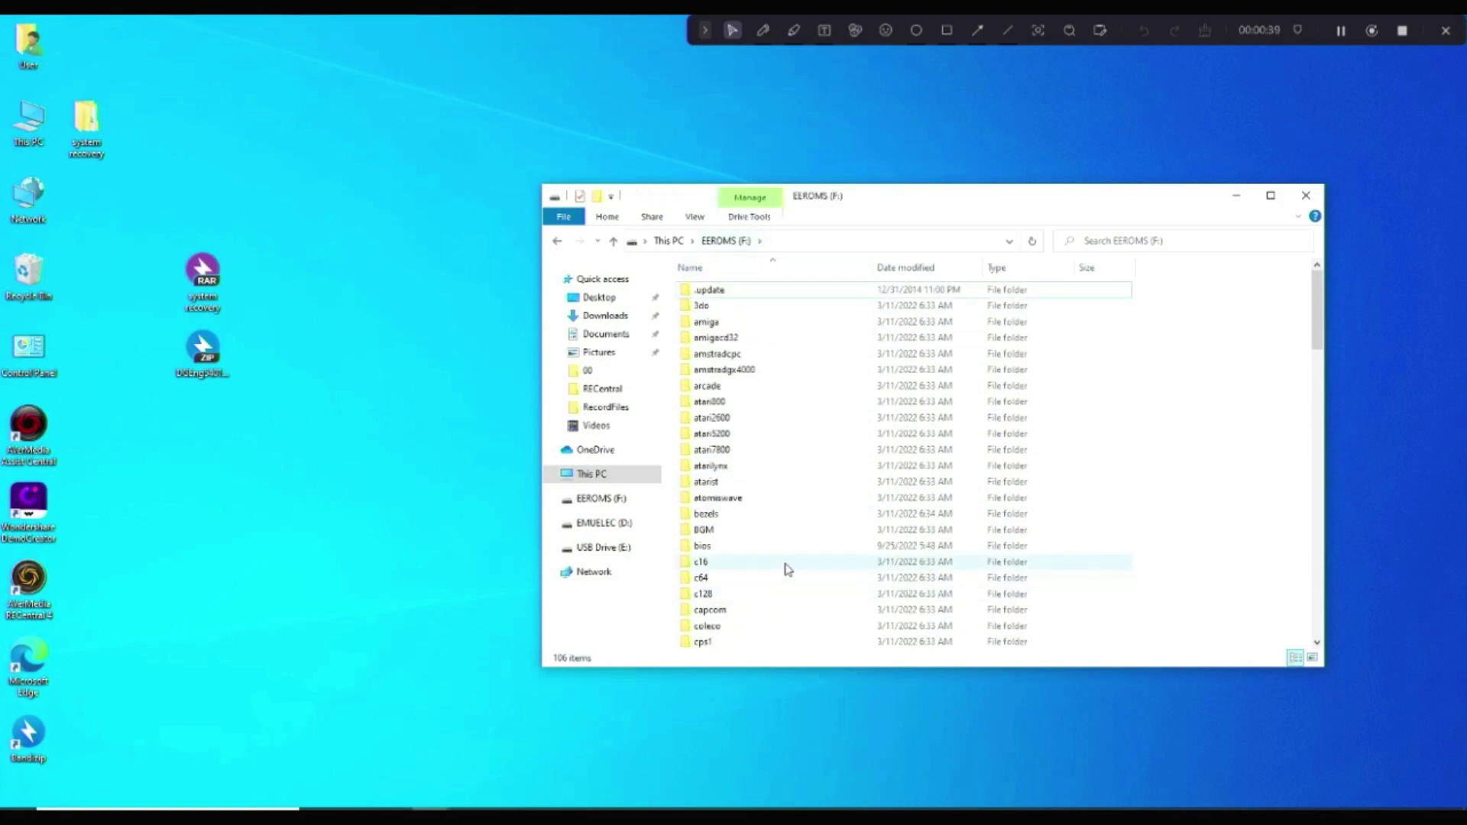
Step: Find and select the system recover folder in the root of the EEROMS (F:) drive
scroll(787, 564, "down", 18)
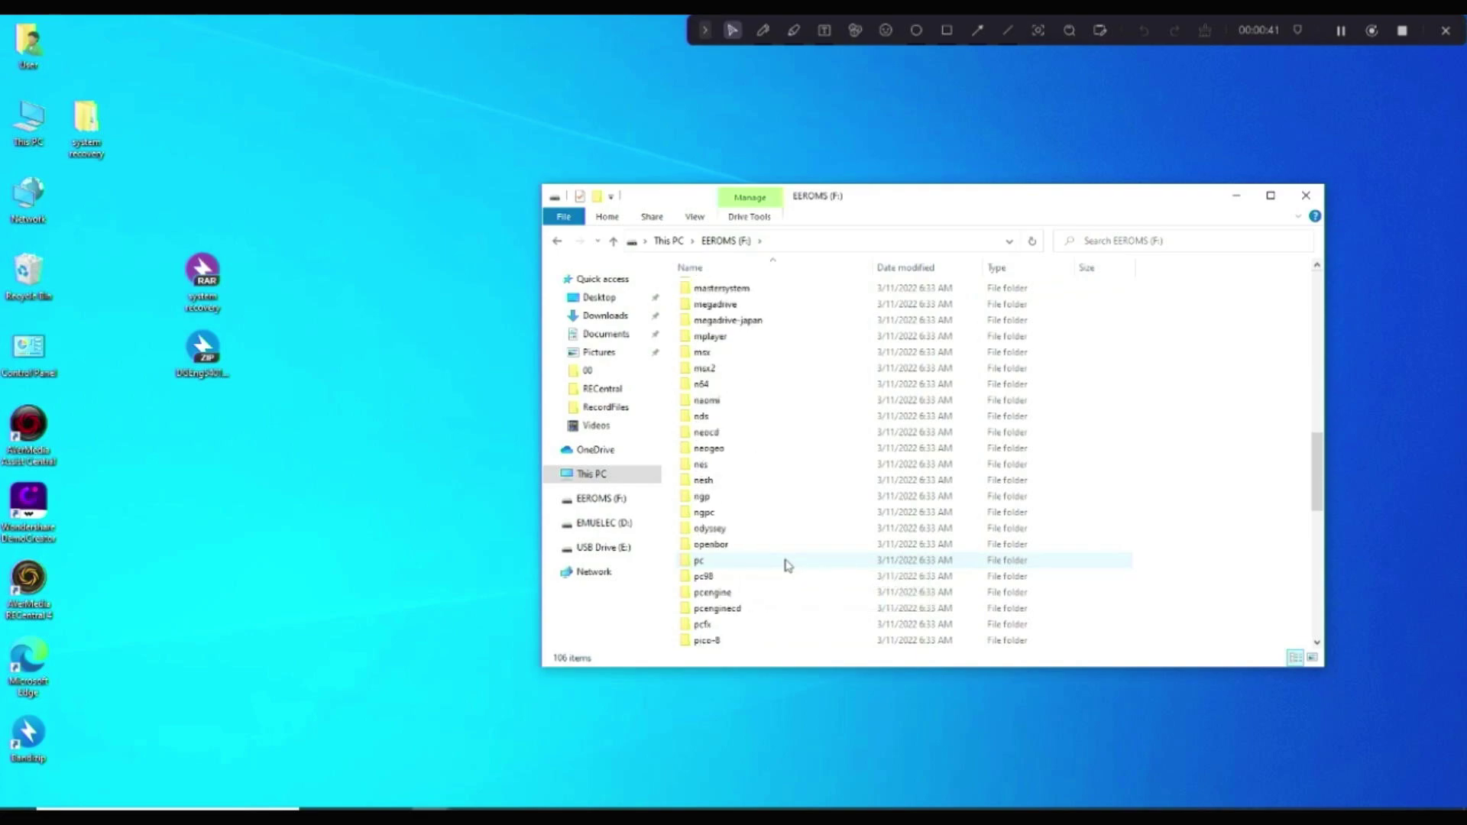
scroll(788, 567, "down", 3)
scroll(788, 567, "down", 3)
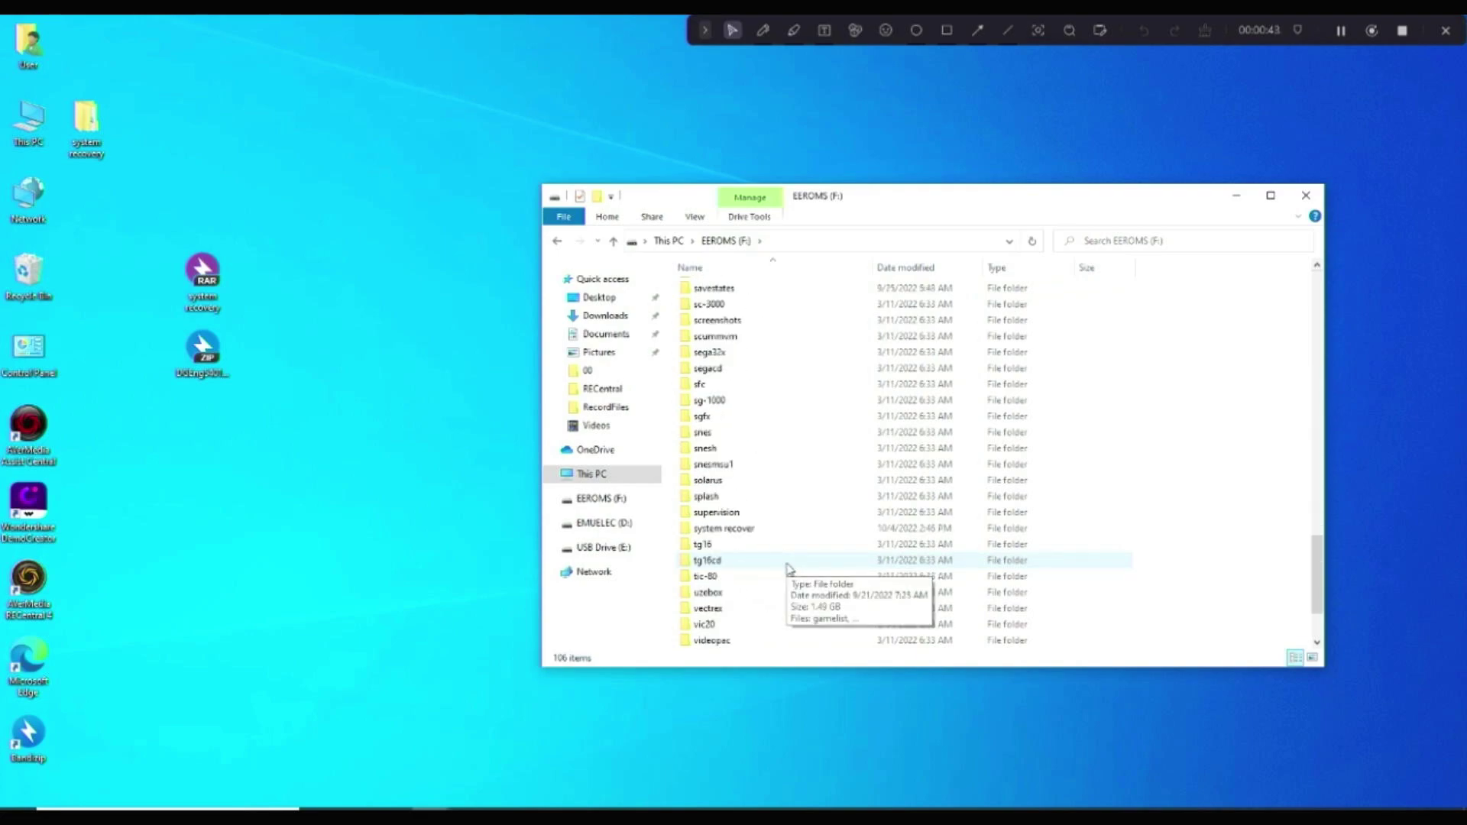
left_click(775, 530)
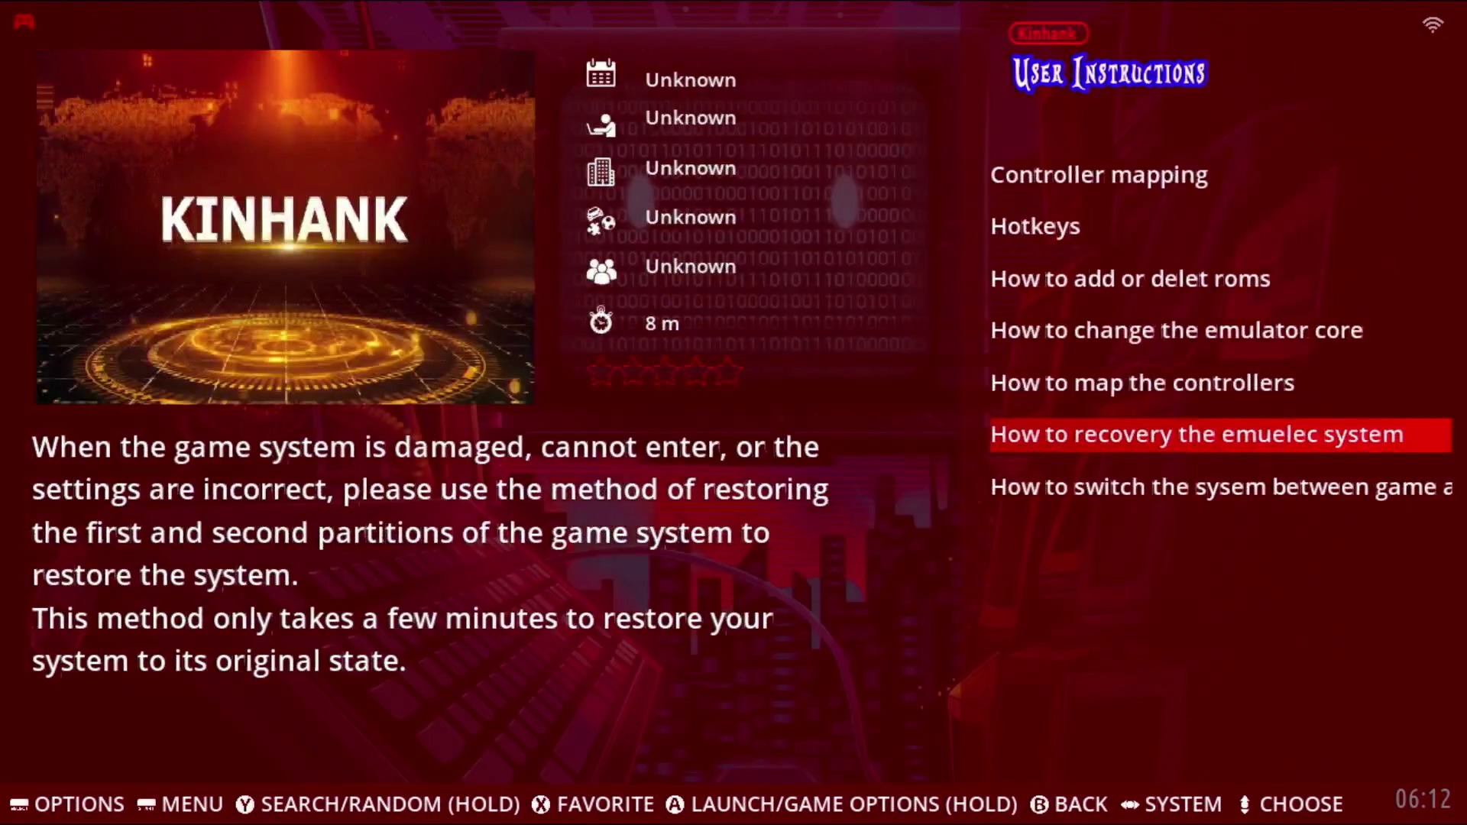
Step: On the console, move to the system-switching guide in User Instructions and browse backwards through the game systems from Odyssey 2 to Capcom Play System II
key("Down")
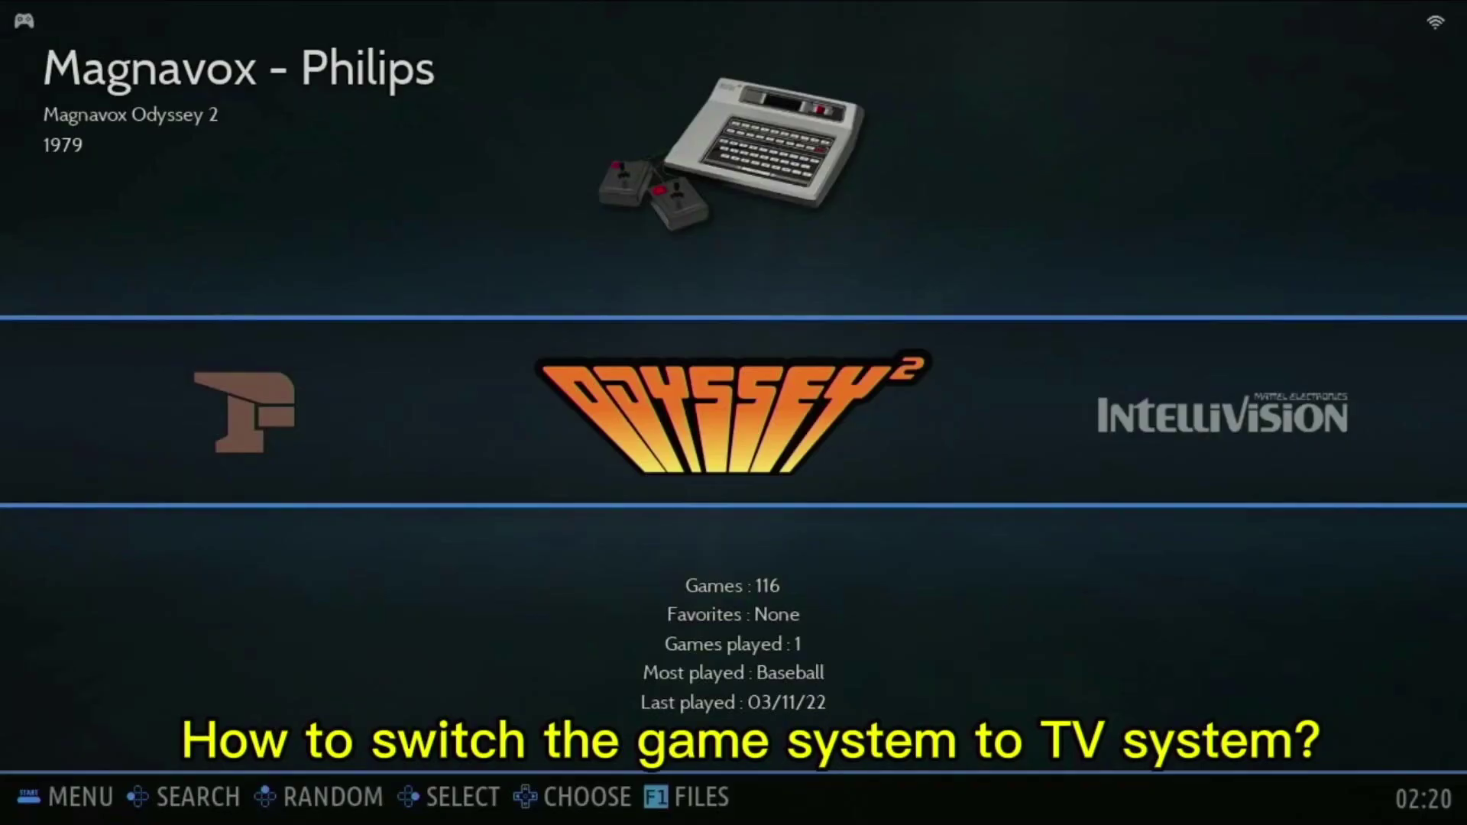
key("Left")
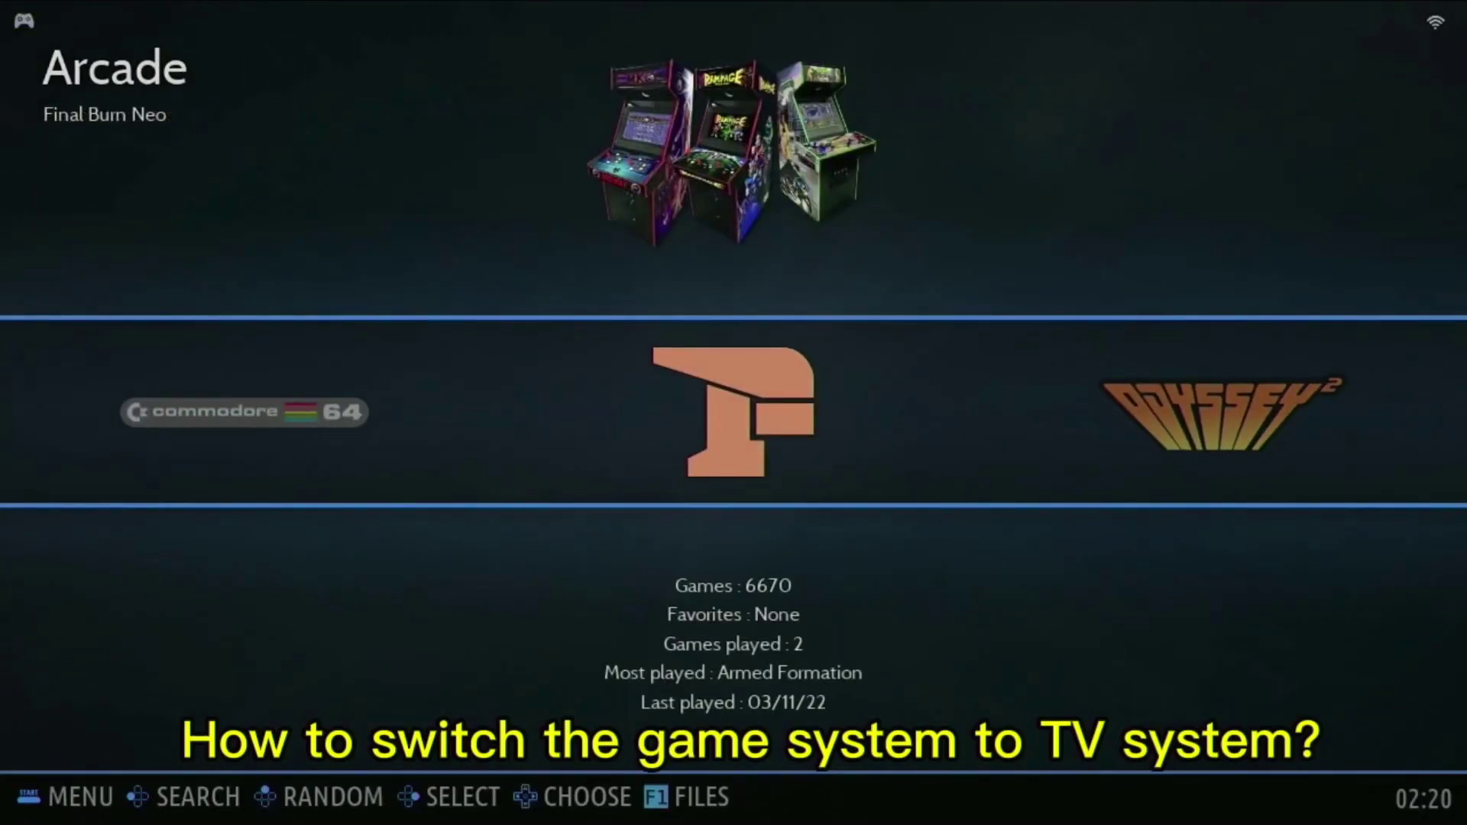
key("Left")
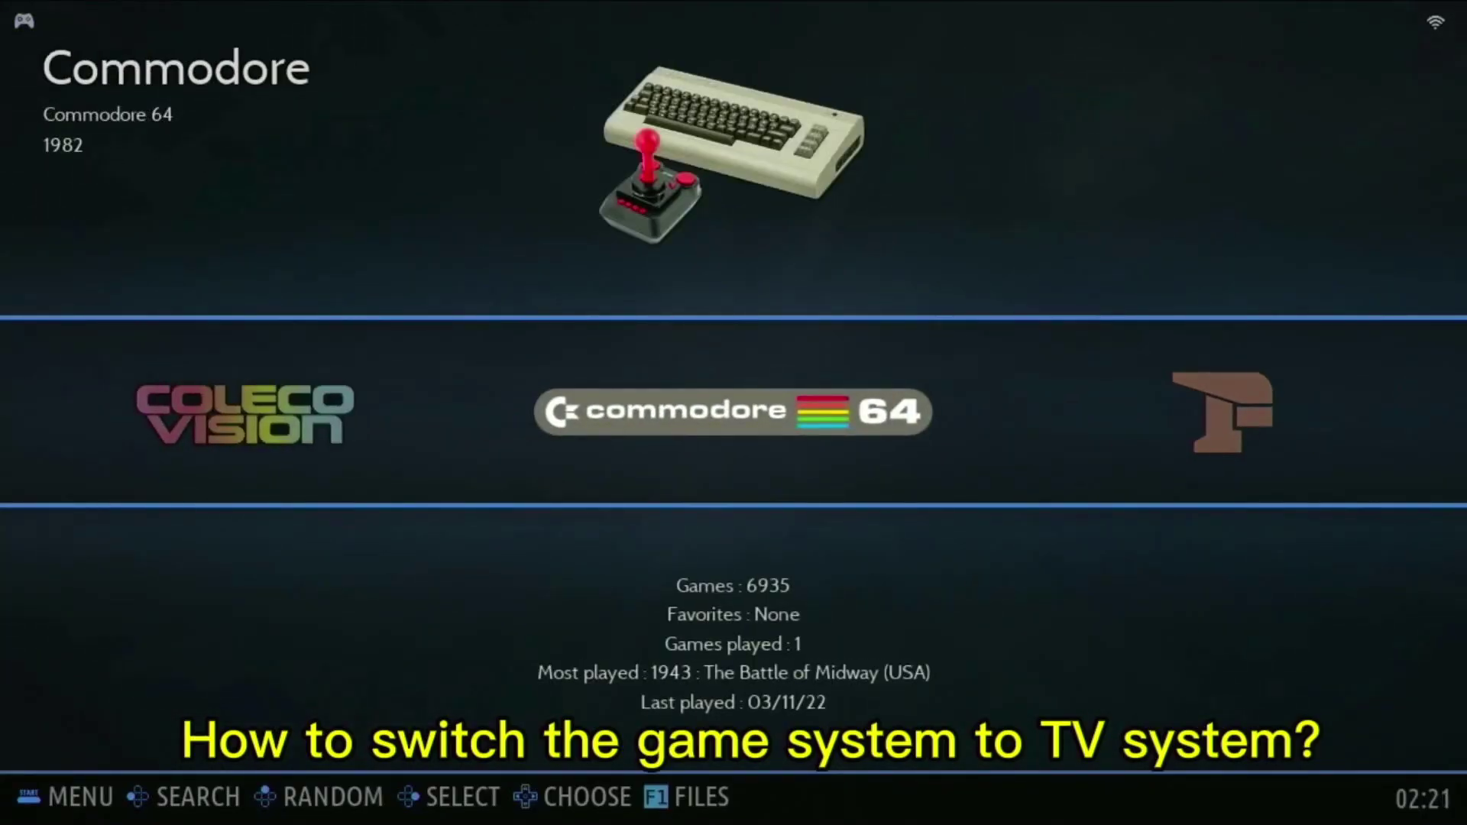
key("Left")
key("Left")
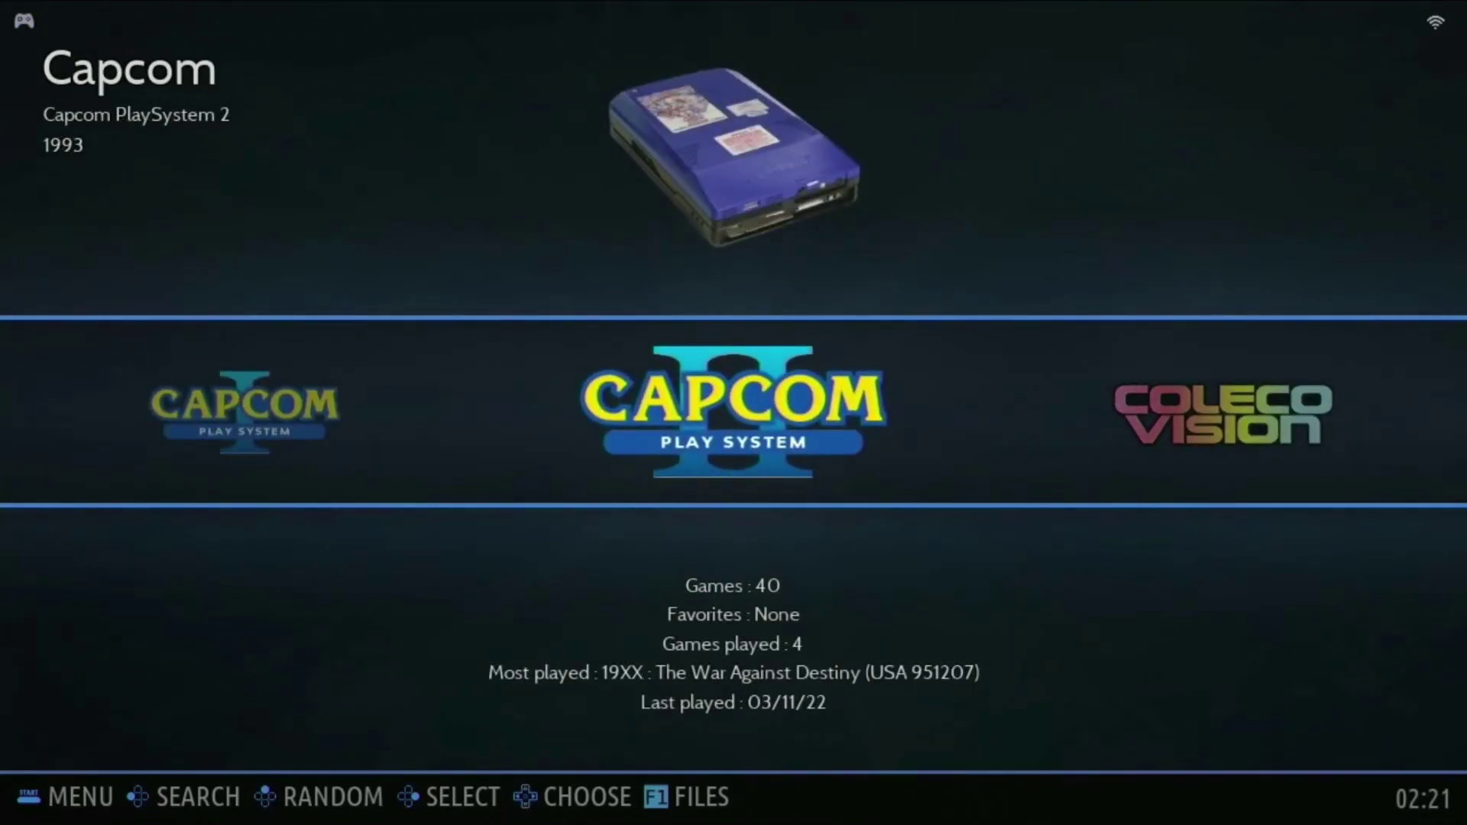
Step: Reboot the console from NAND through Quick Access to switch from the game system to the TV system
key("space")
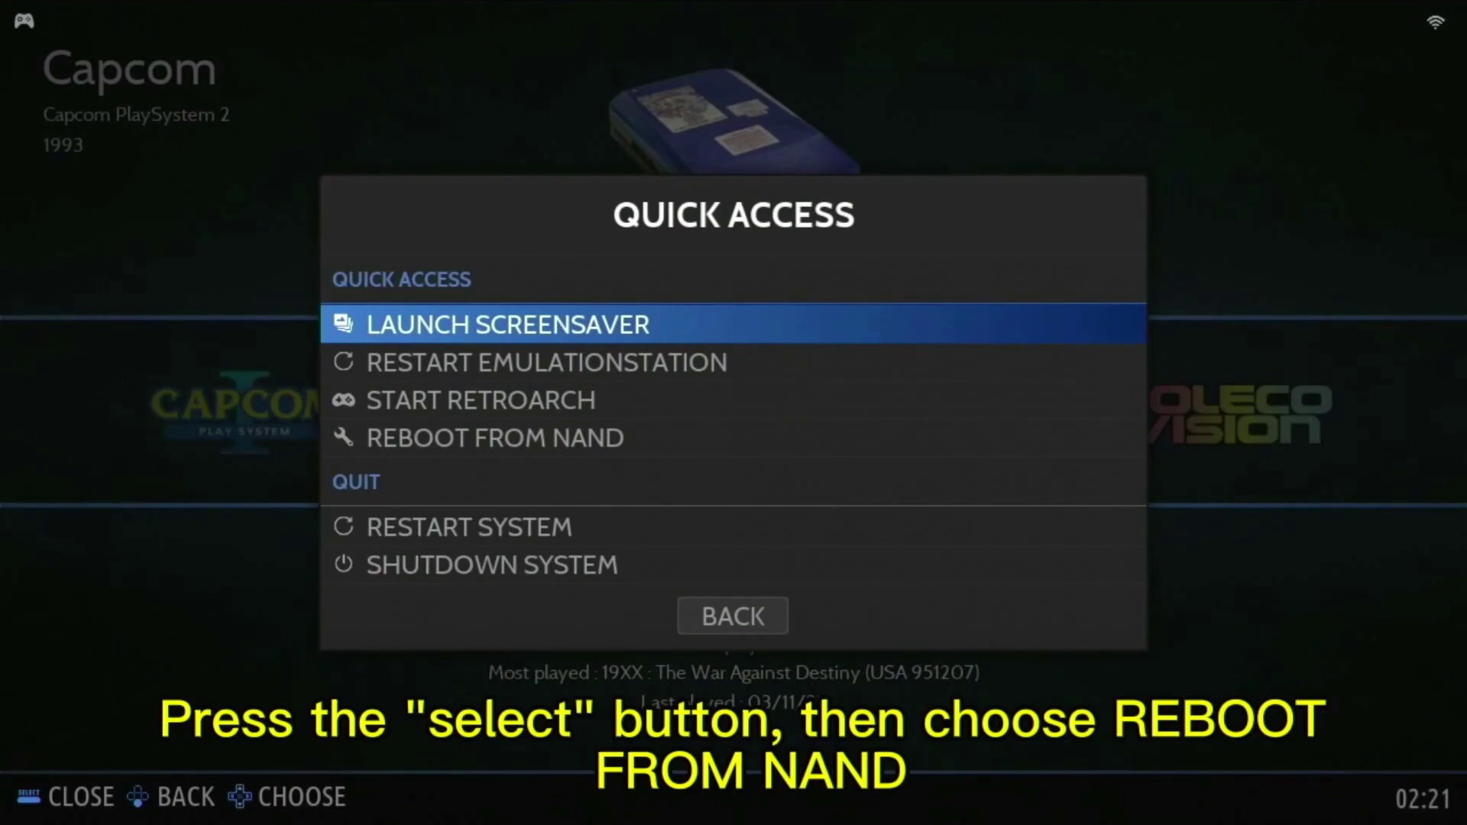
key("Down")
key("Down")
key("Down")
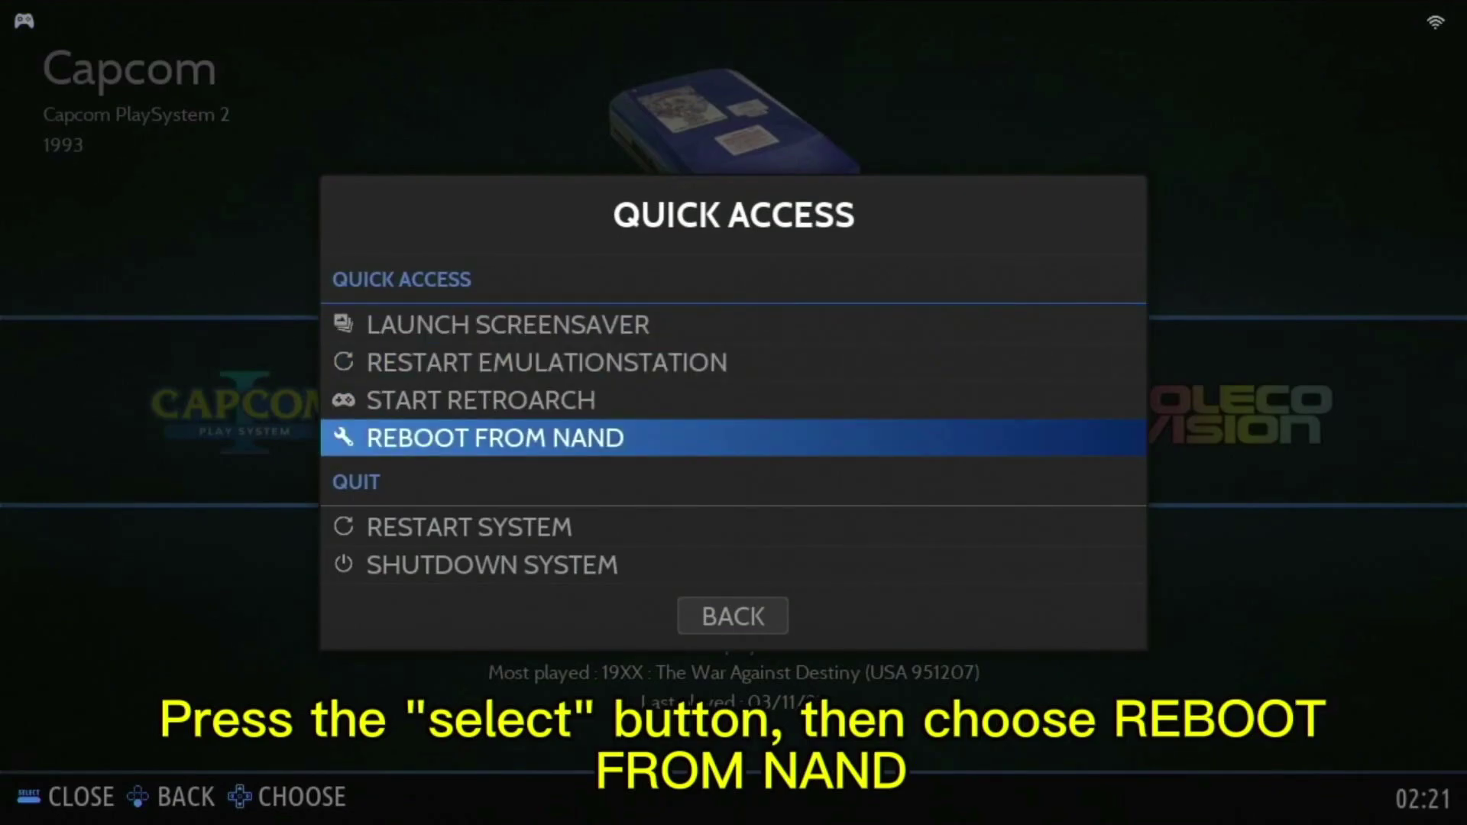
key("Return")
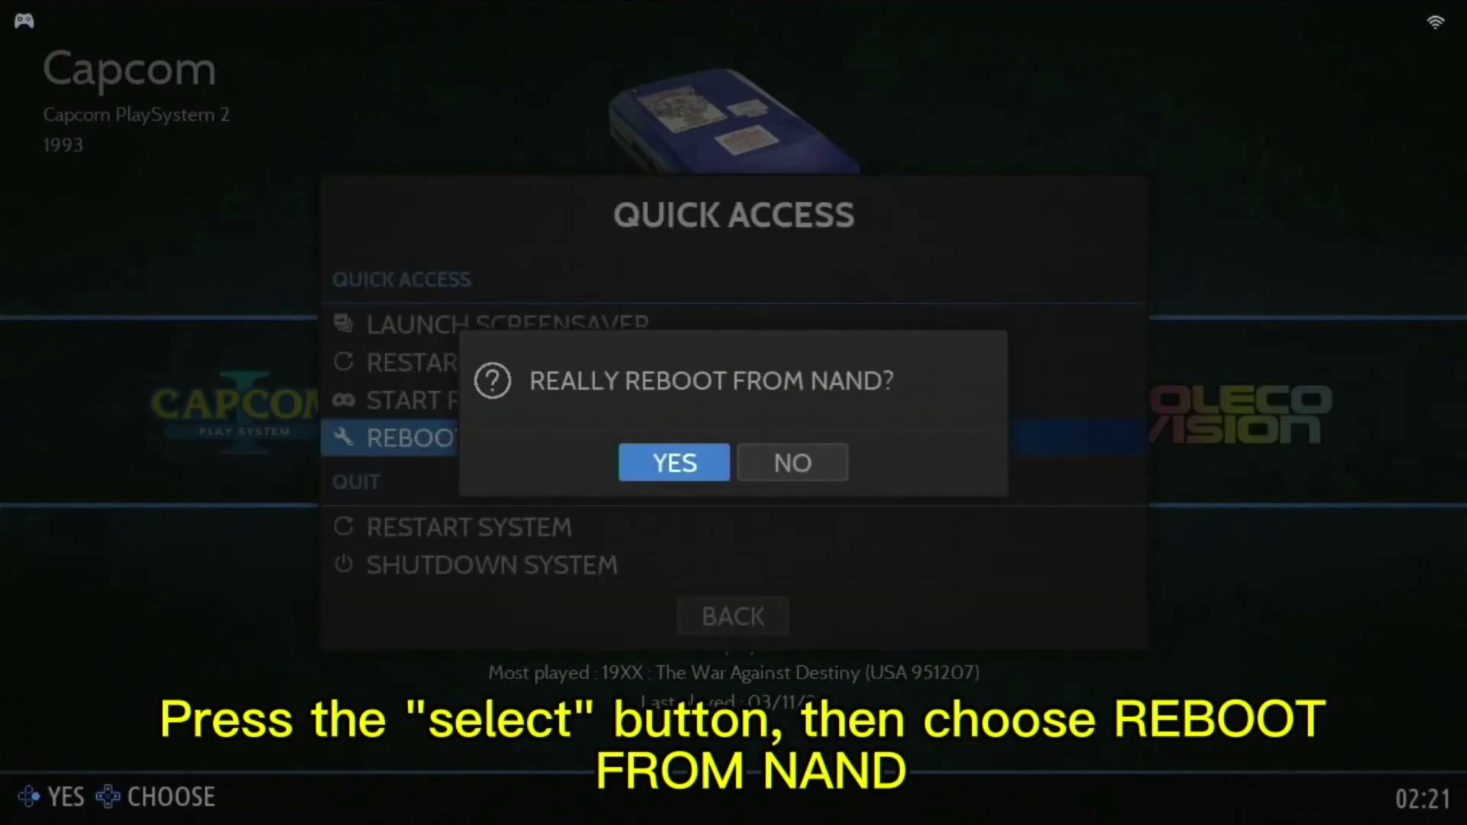
key("Return")
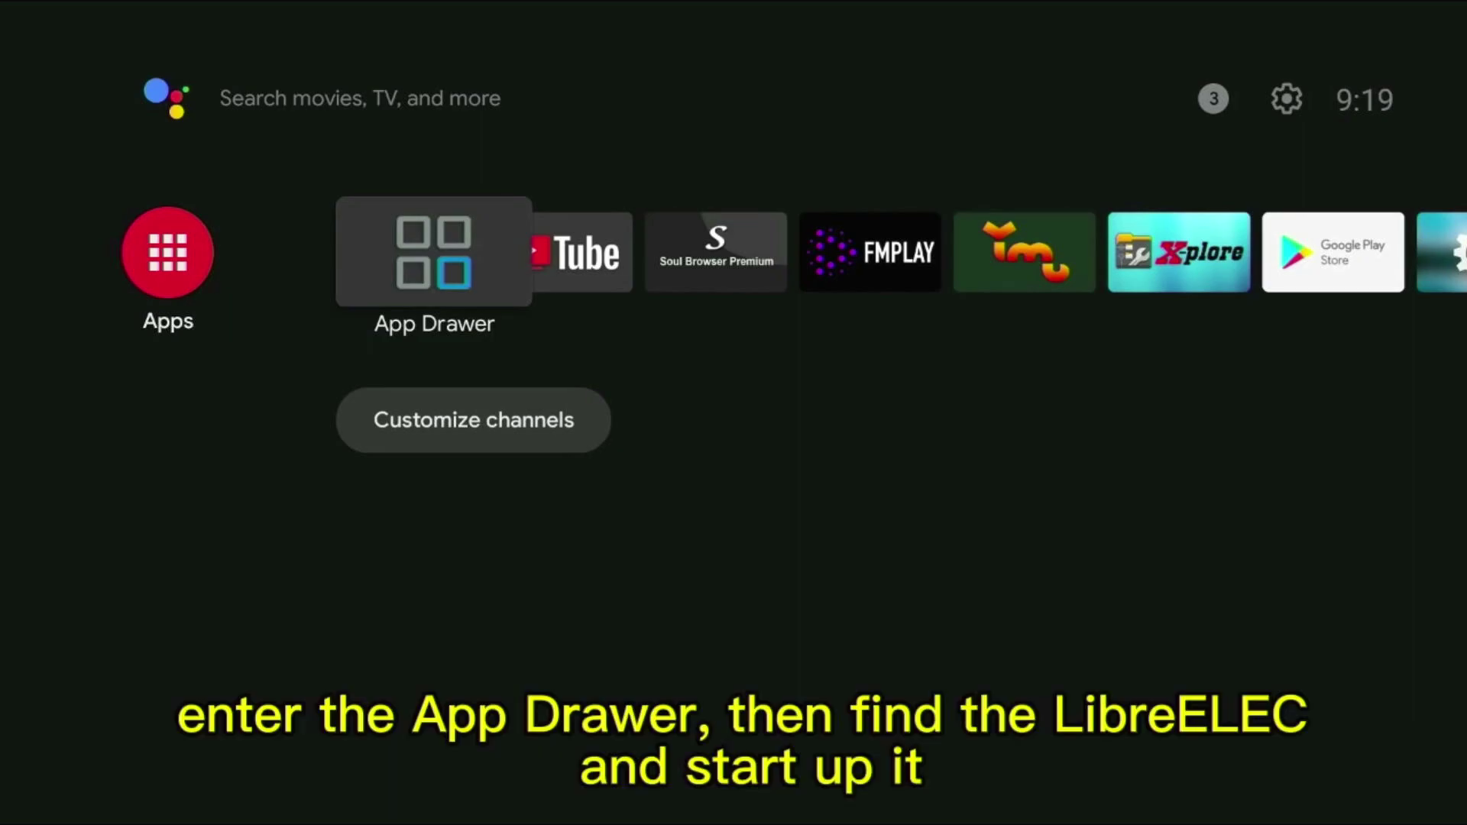
Step: Launch LibreELEC from the Android TV App Drawer and confirm rebooting into the game system
key("Return")
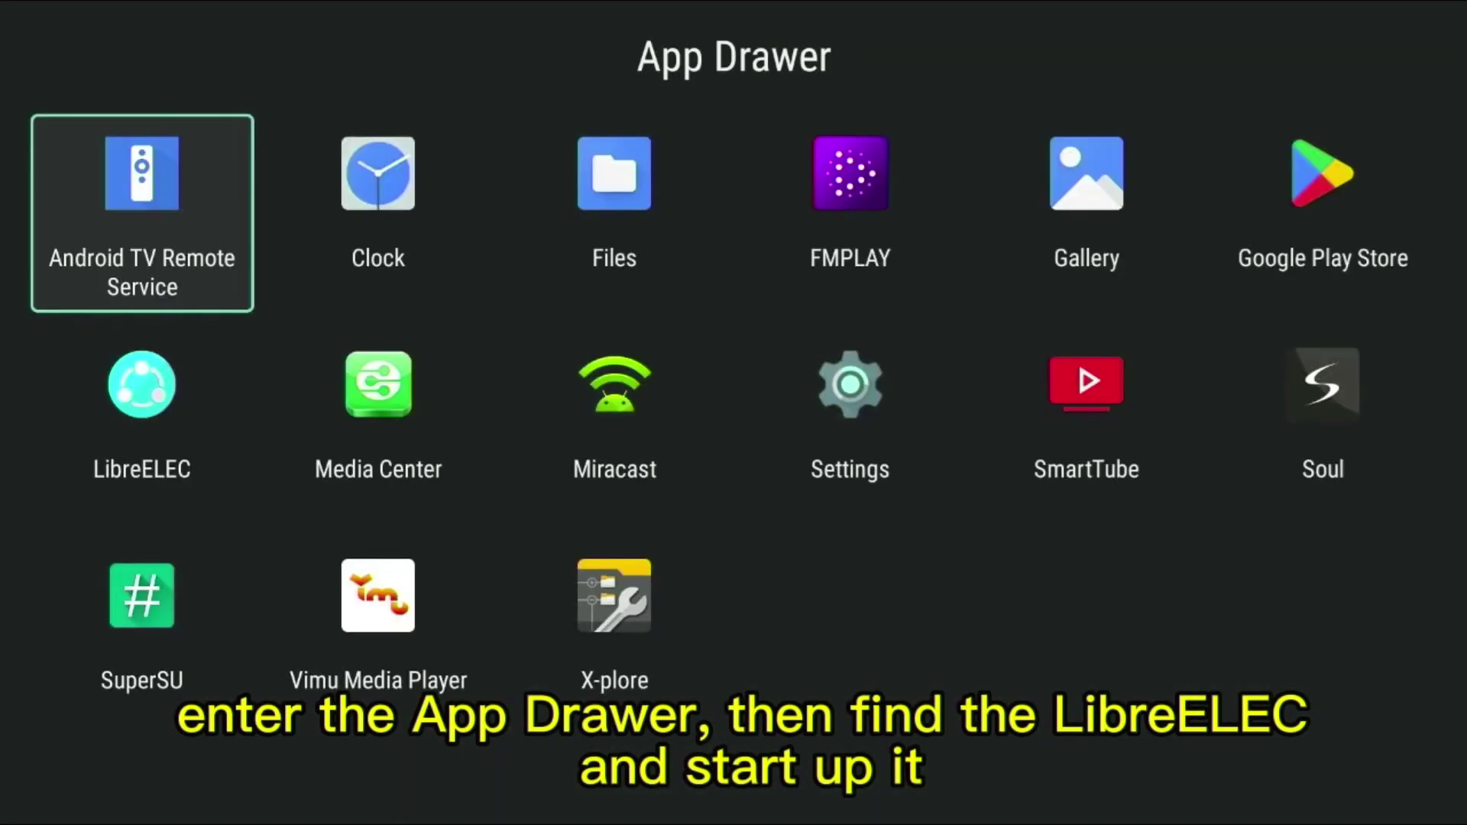
key("Down")
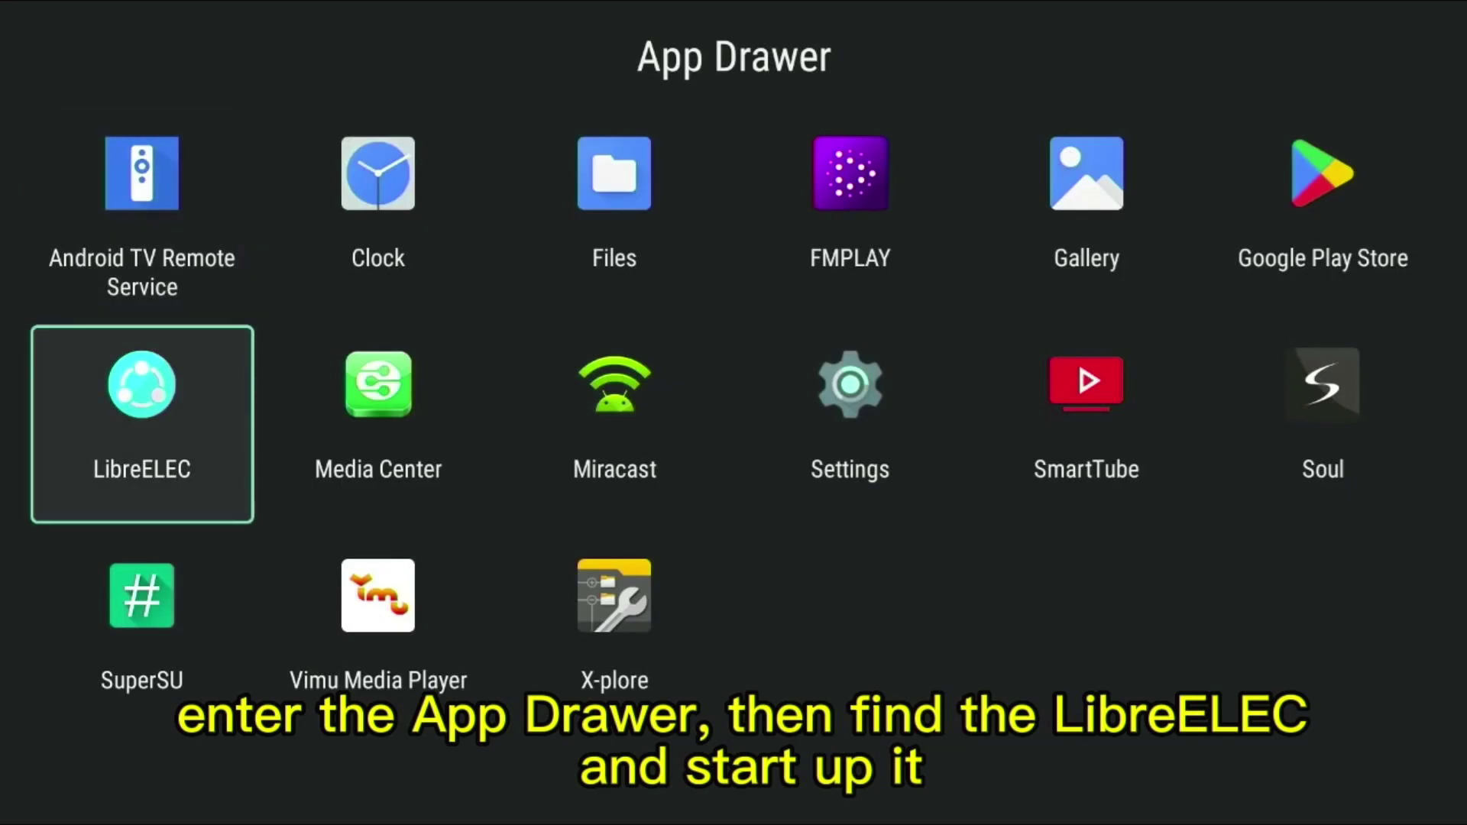
key("Return")
key("Down")
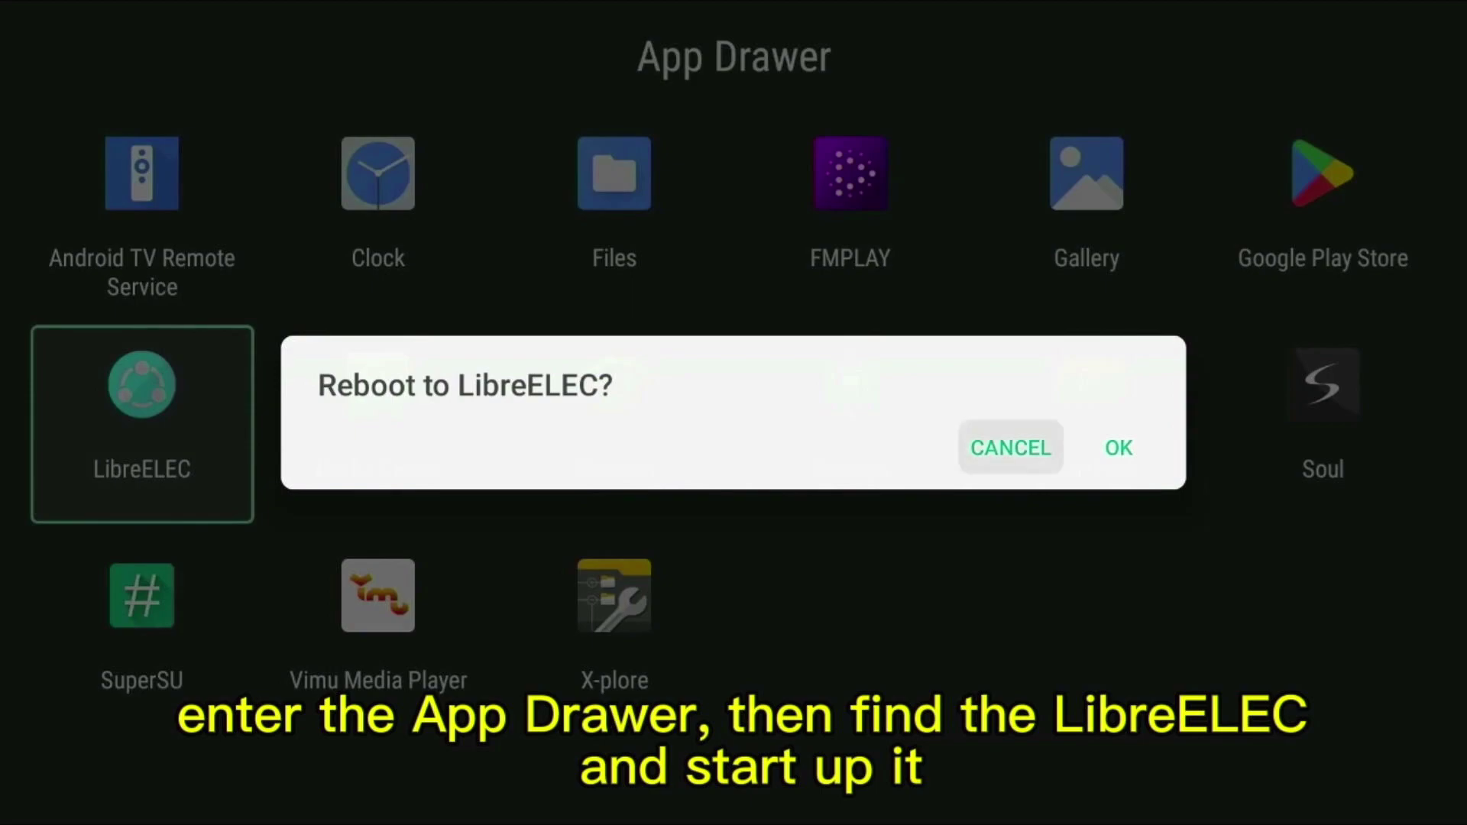
key("Right")
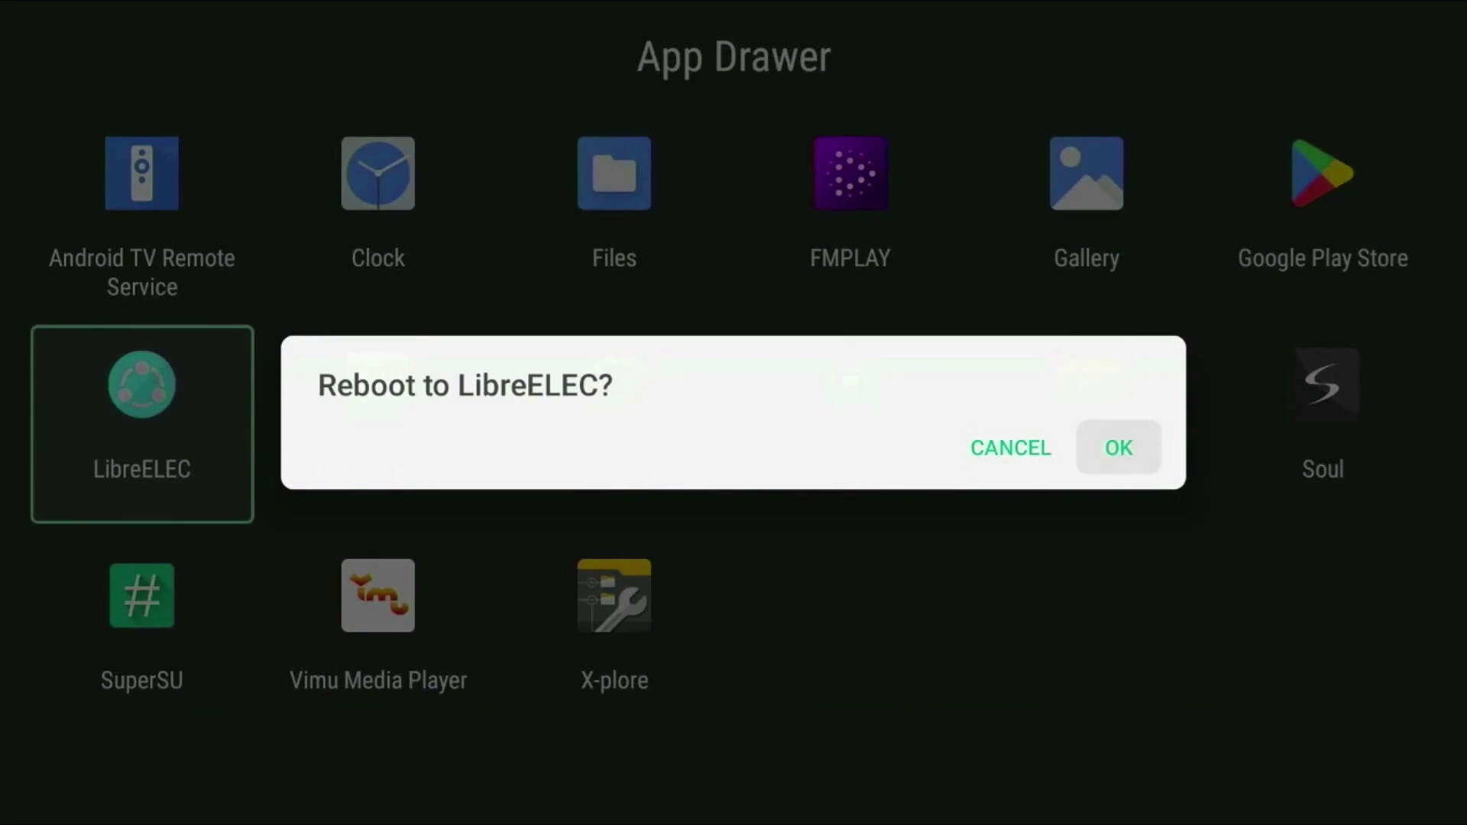
key("Return")
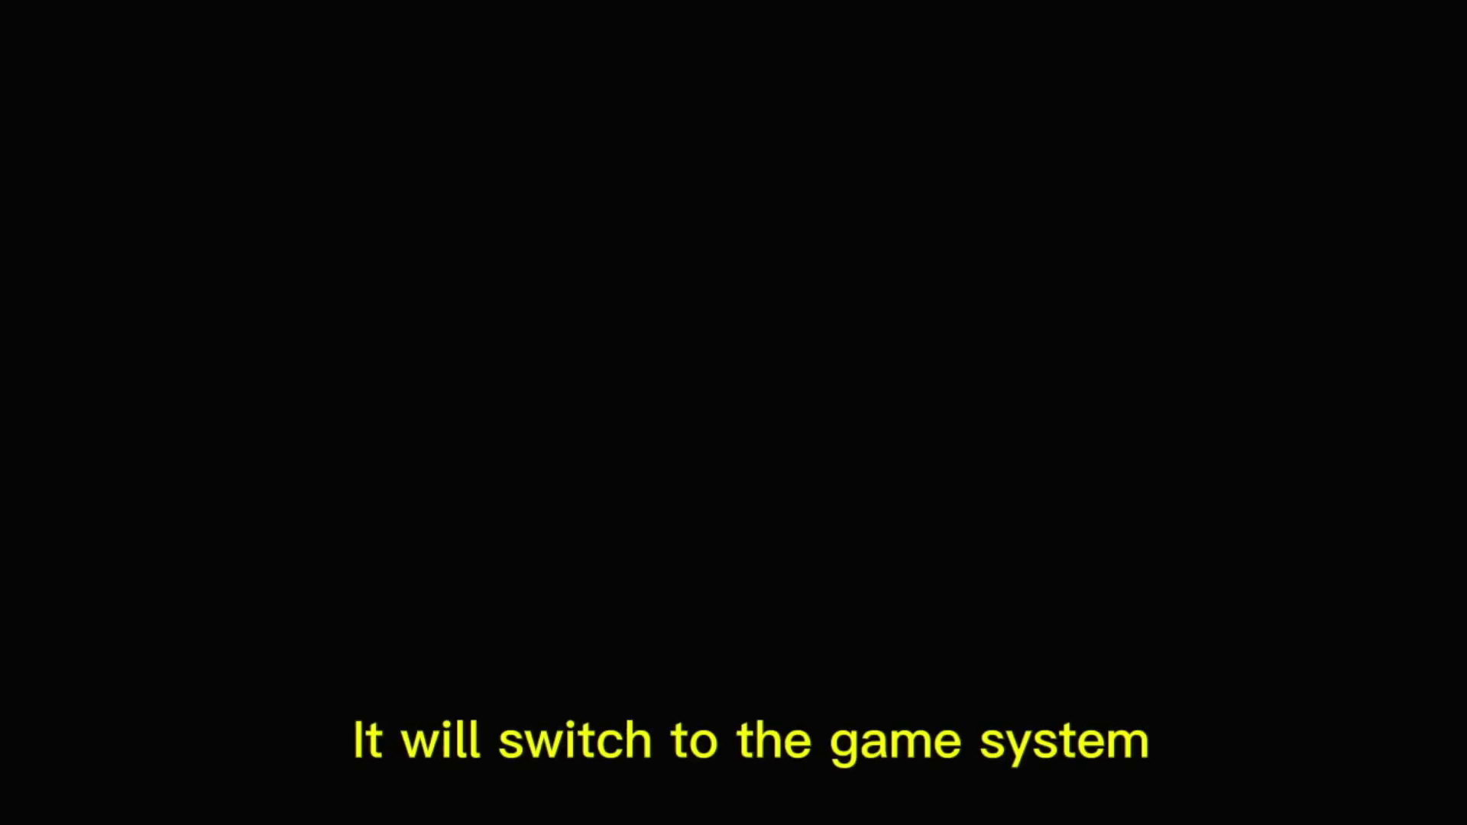